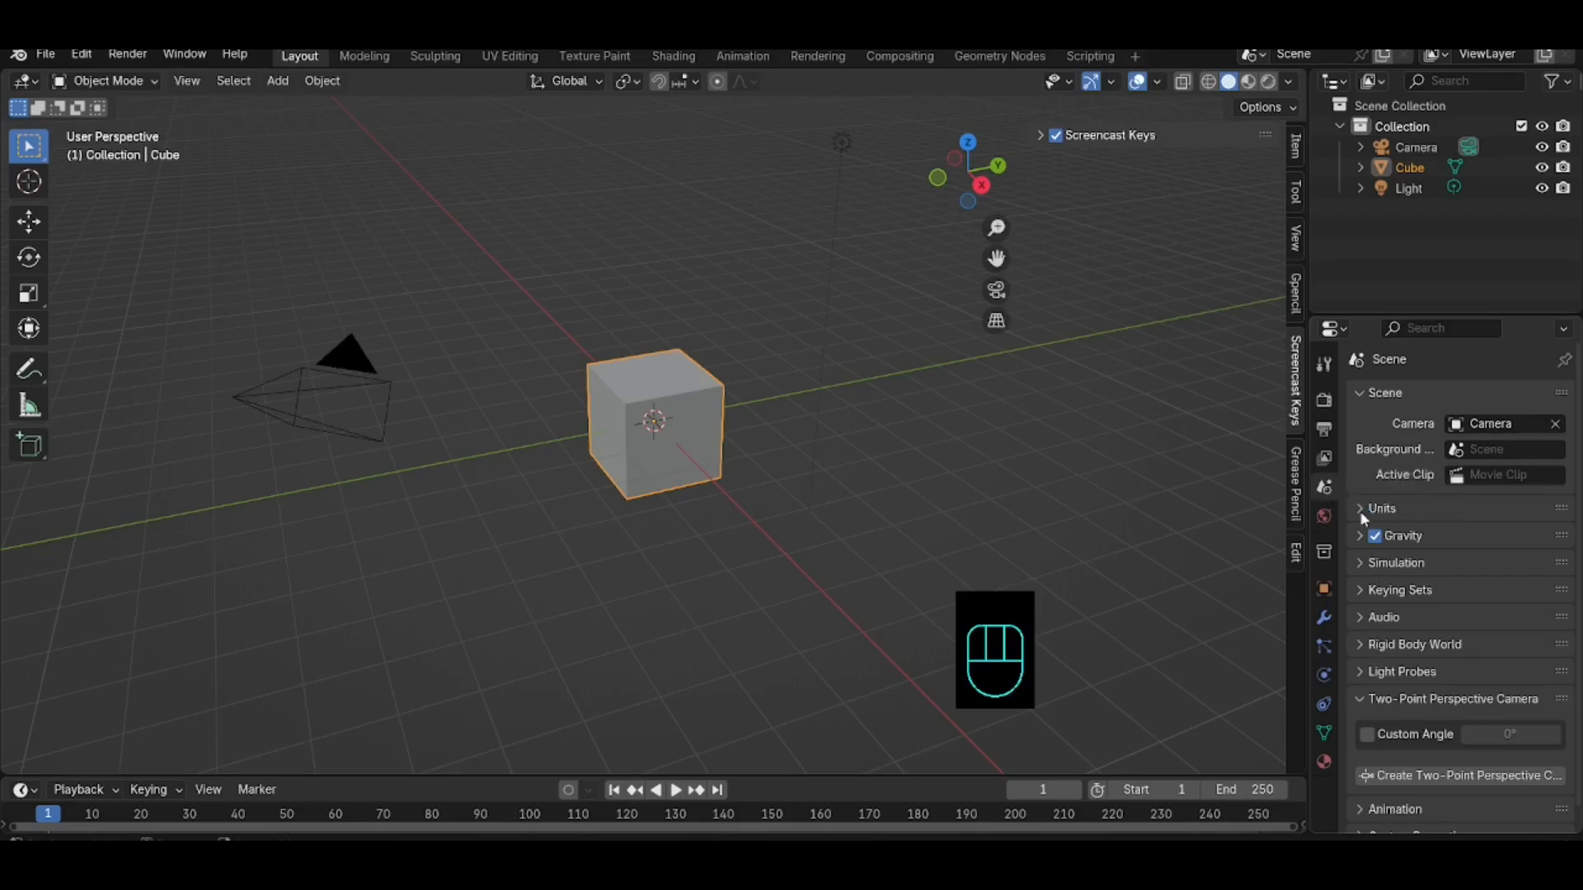
# Step: Show the scene's unit settings and the selected cube's transform values, with the cube in front orthographic view
pyautogui.click(1361, 510)
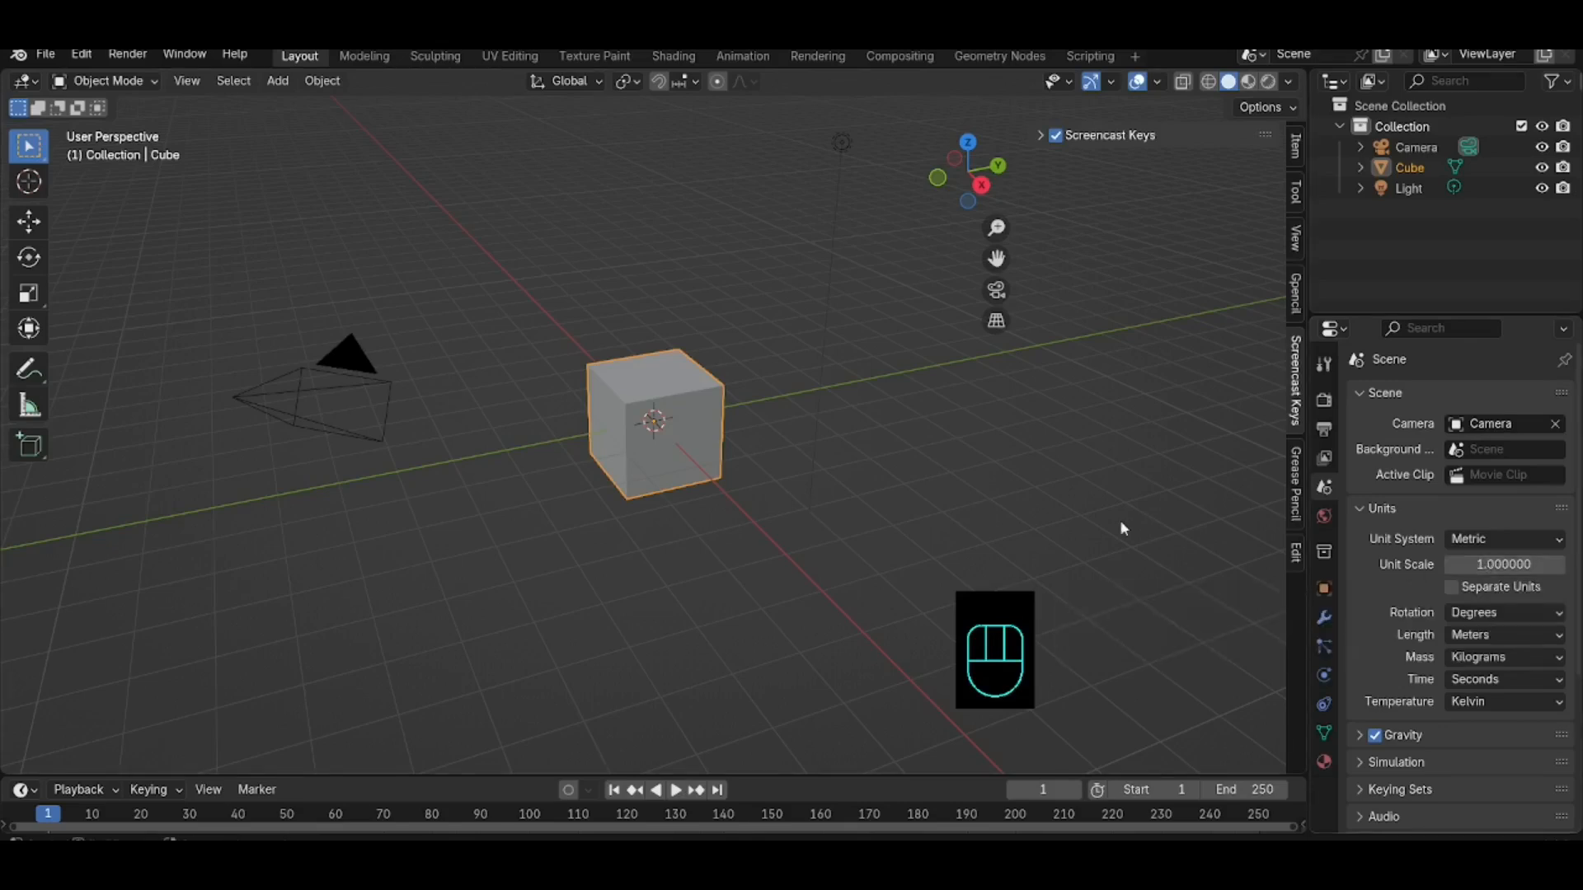
pyautogui.click(716, 418)
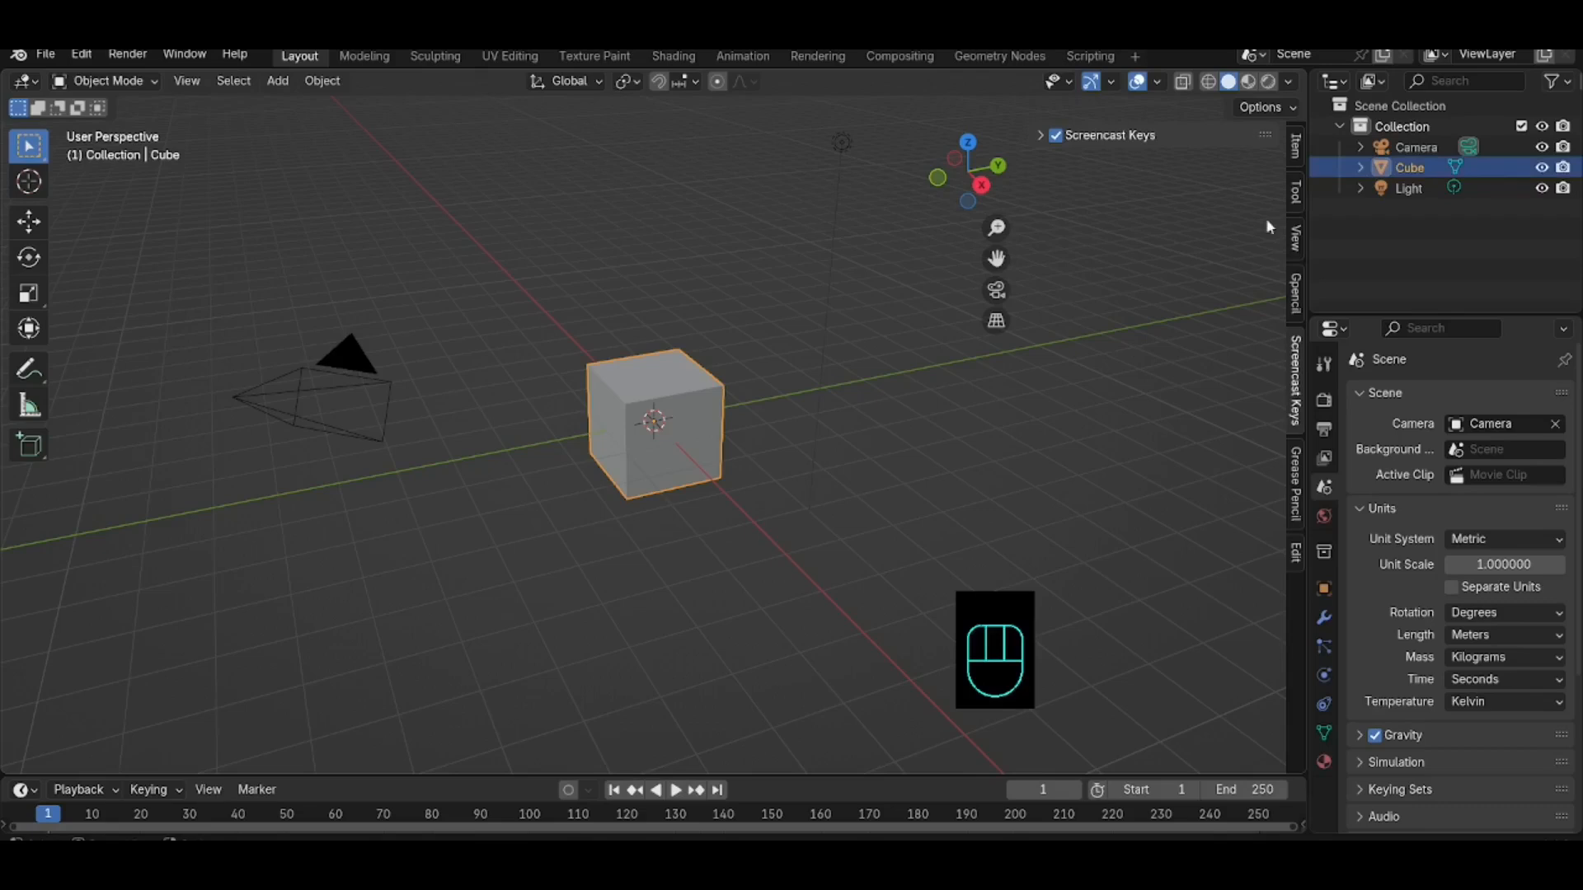
pyautogui.click(1295, 165)
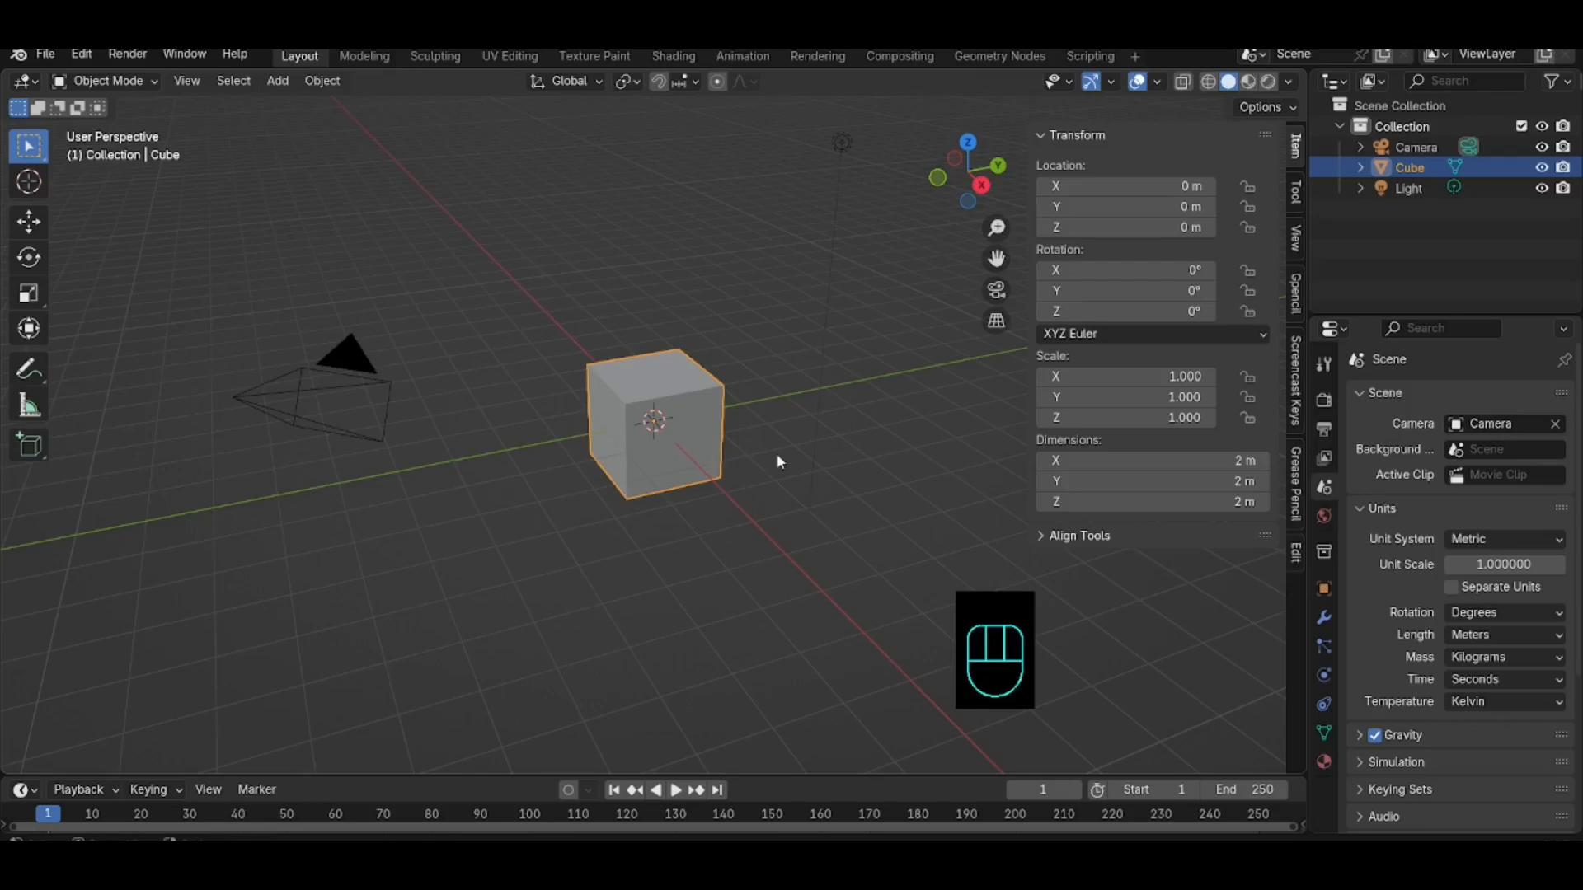
pyautogui.press('KP_1')
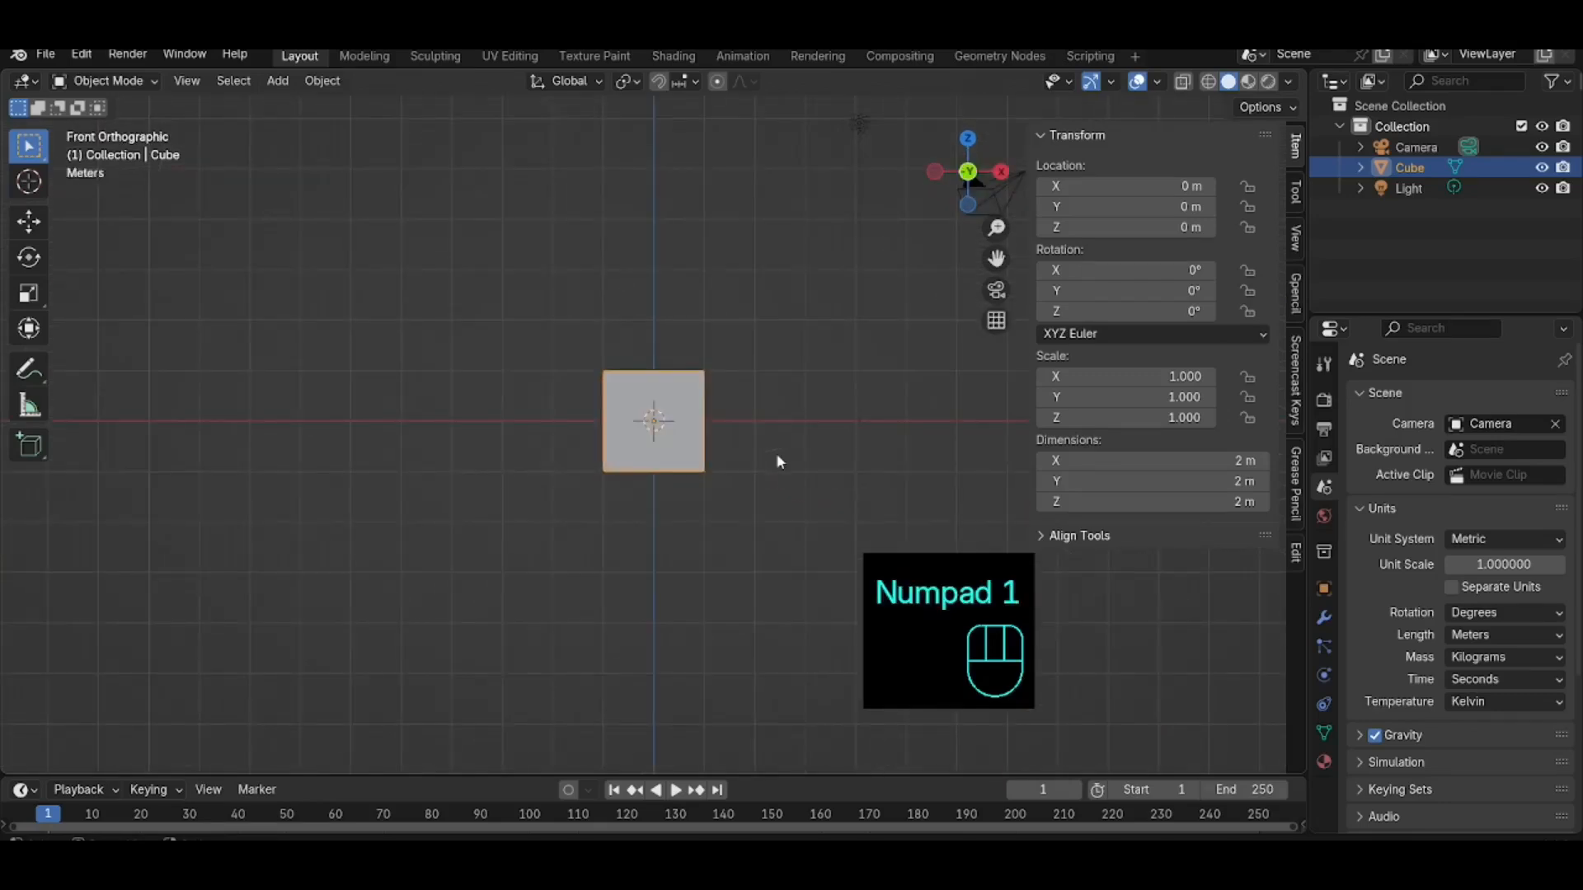
pyautogui.scroll(5, 657, 492)
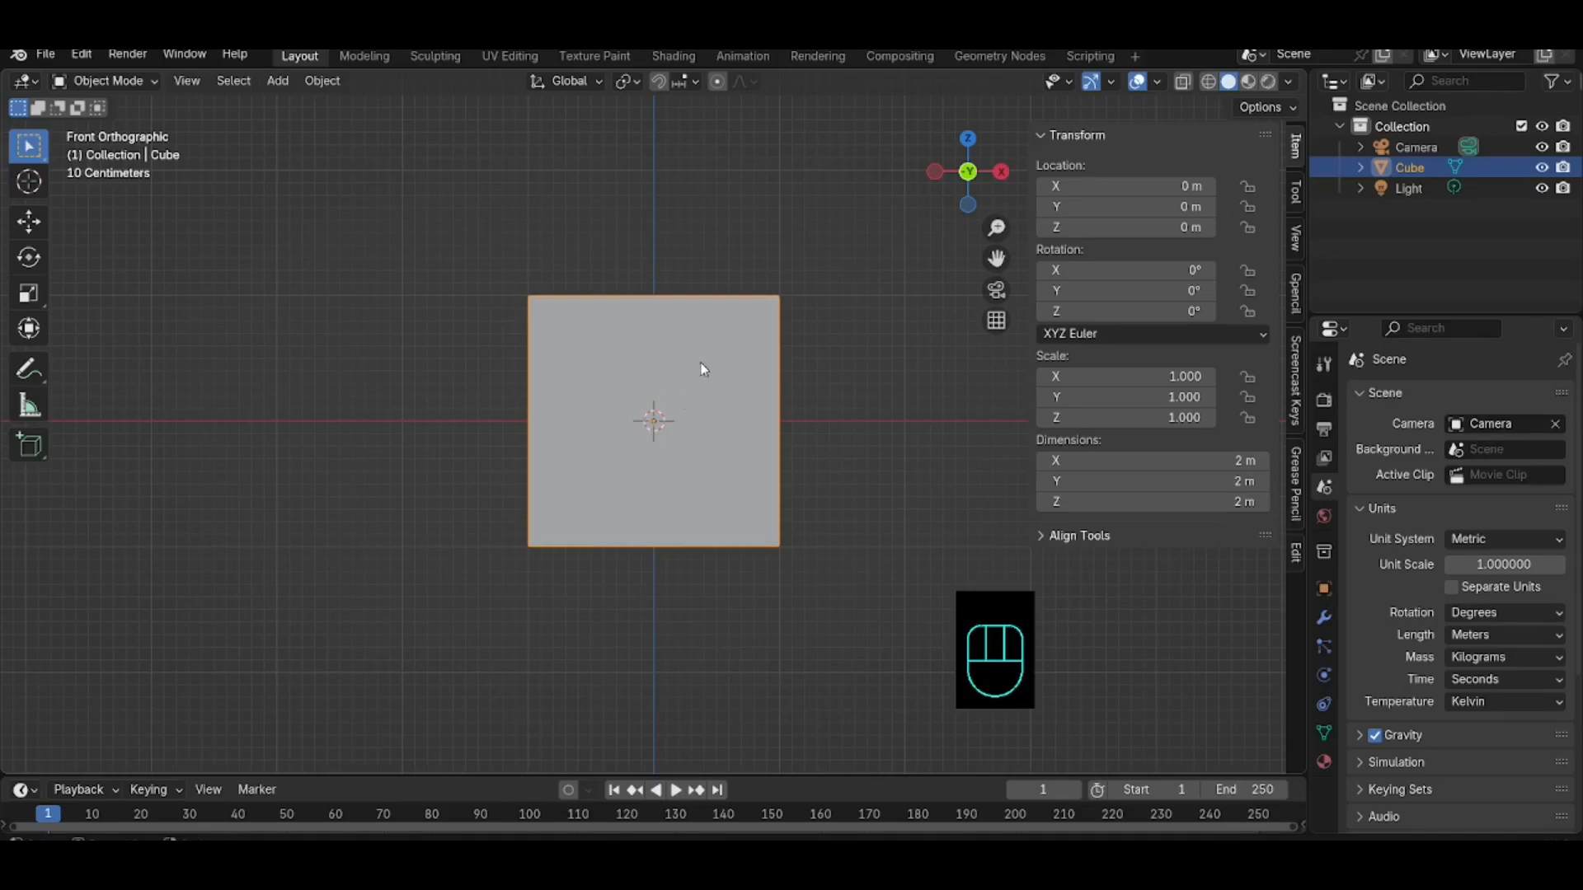
# Step: Move the cube to about X -1.67 m, Z -0.76 m in the front view and undo the move
pyautogui.press('g')
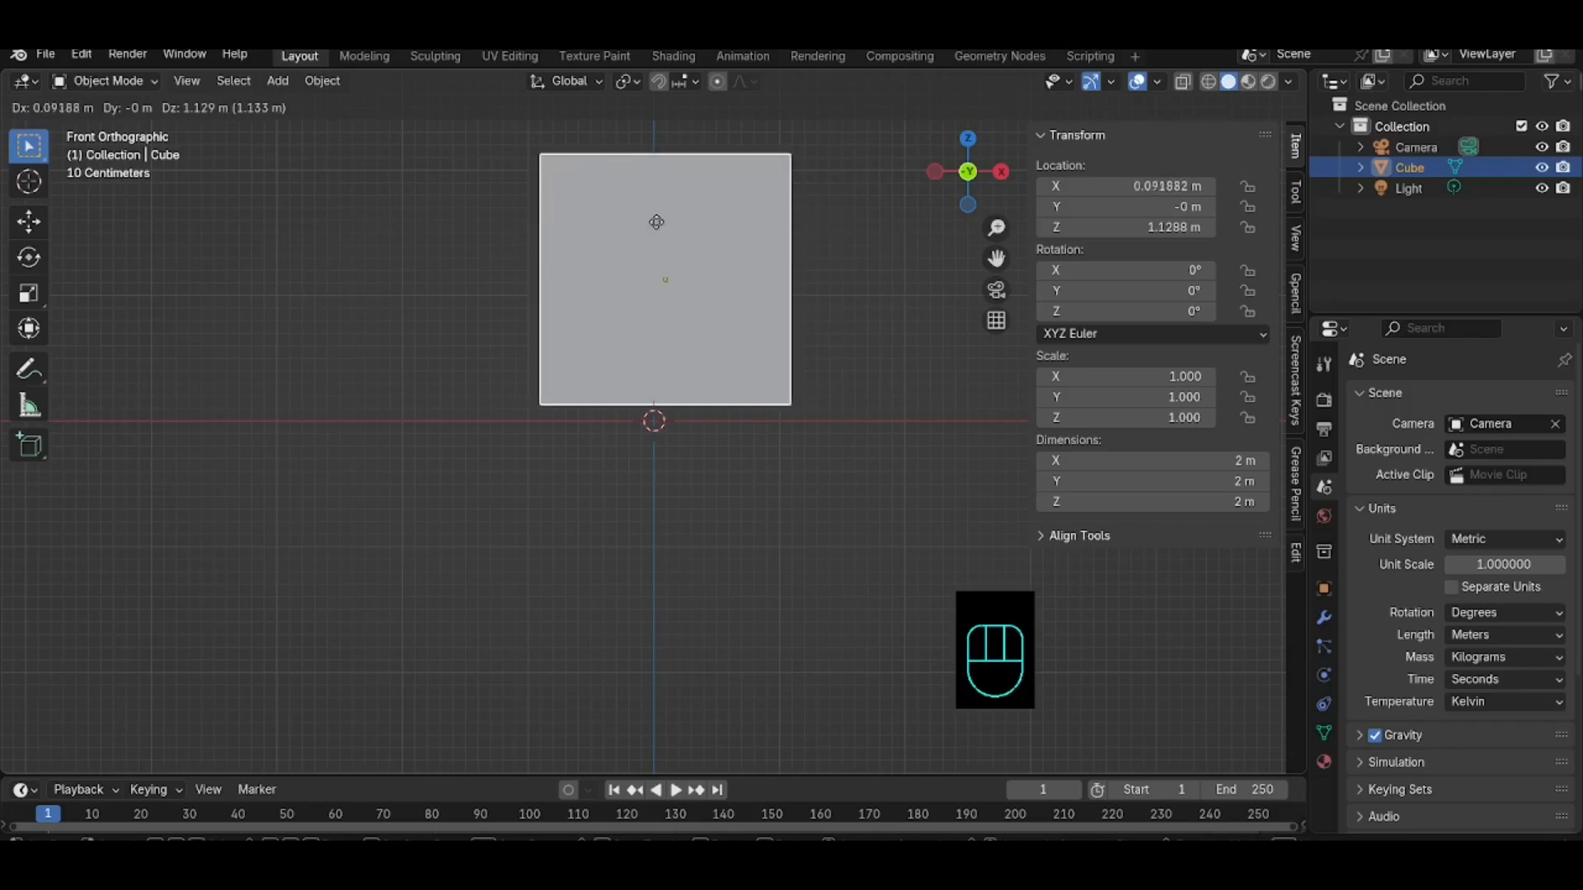
pyautogui.click(478, 496)
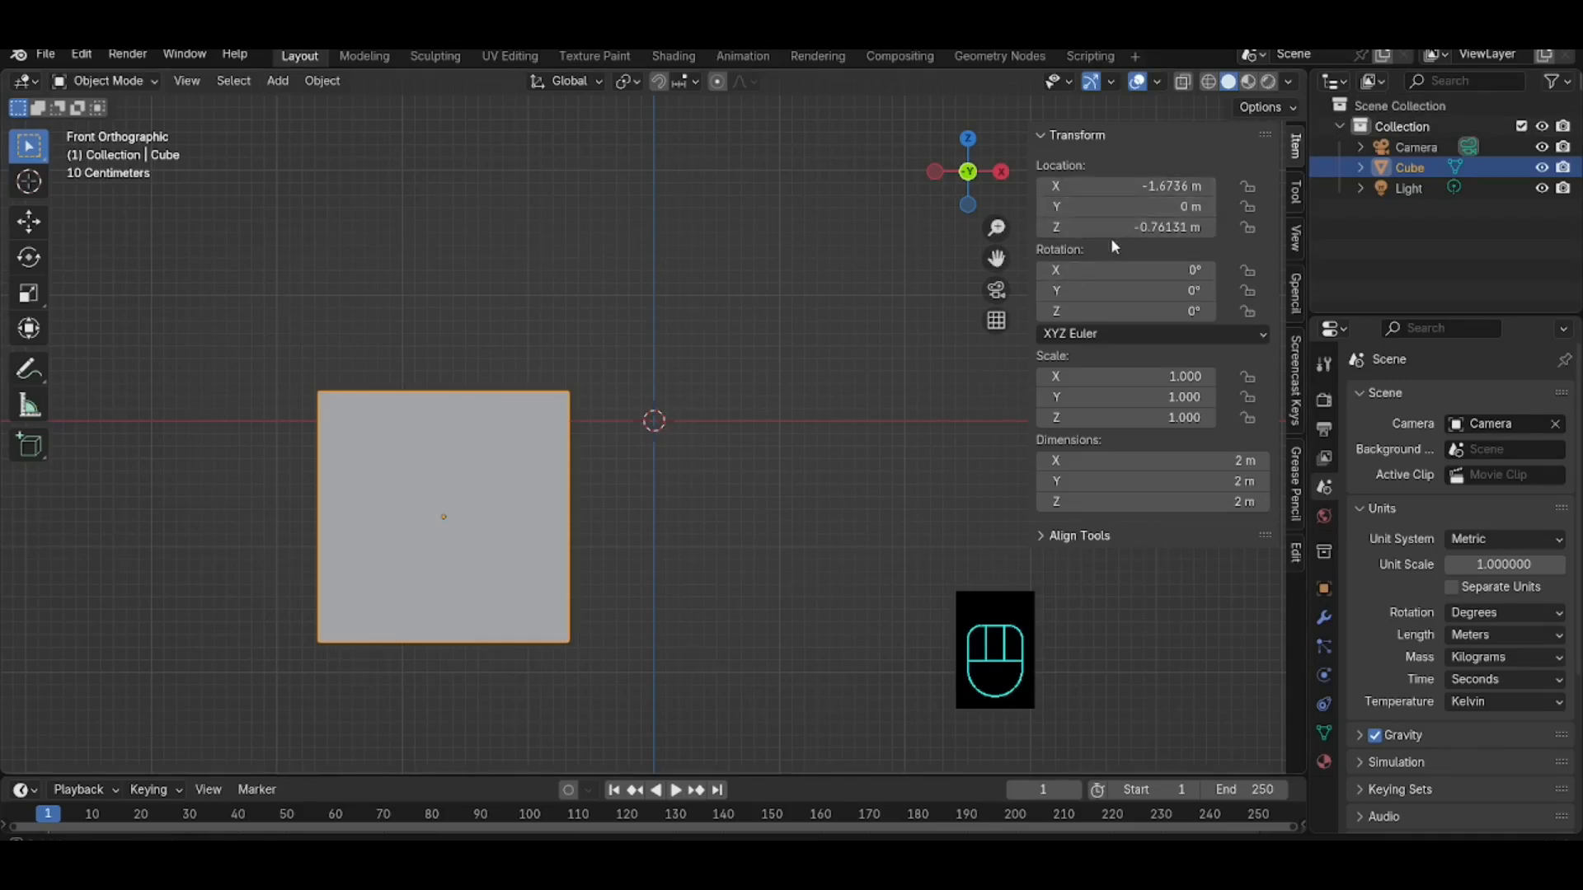
pyautogui.hotkey('ctrl', 'z')
pyautogui.hotkey('ctrl', 'z')
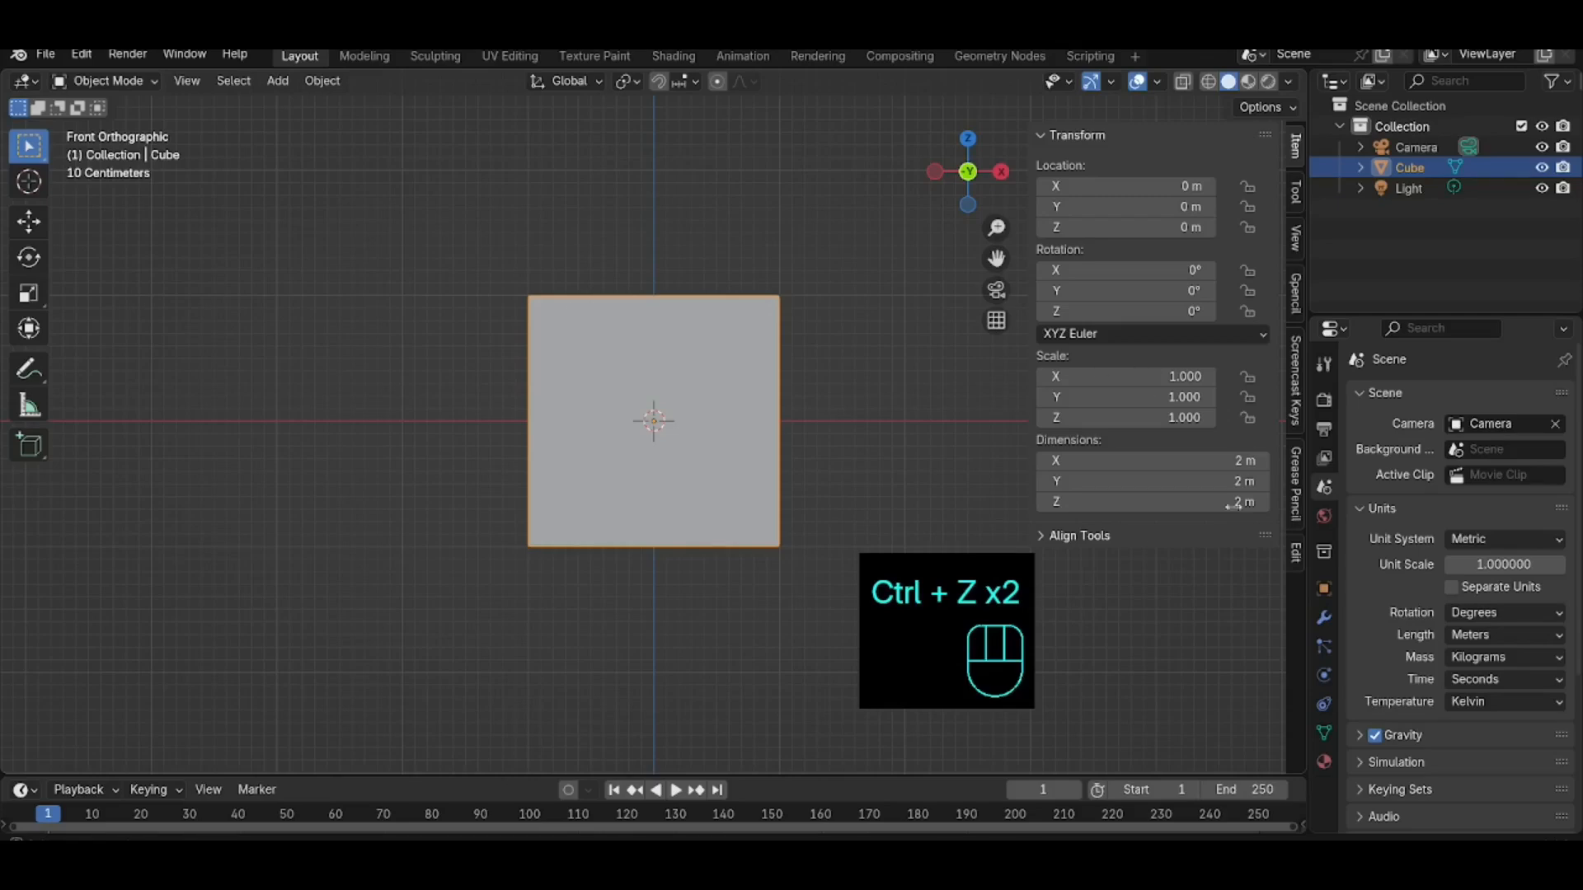
# Step: Change the scene's length unit to Centimeters and back to Meters to compare the cube's displayed dimensions
pyautogui.moveTo(1090, 862)
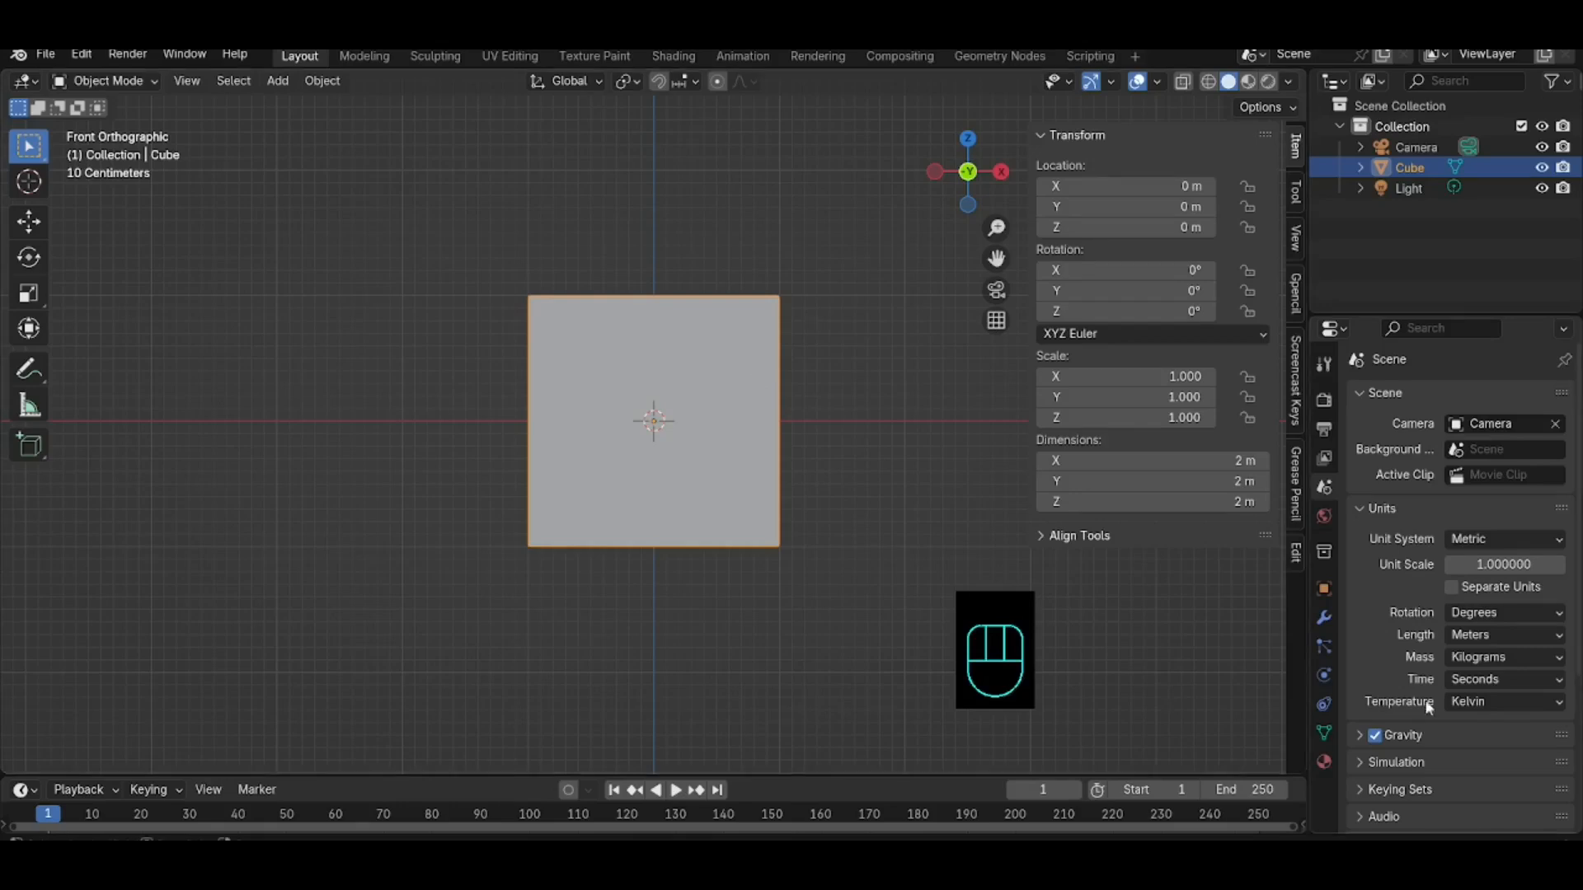
pyautogui.click(1464, 634)
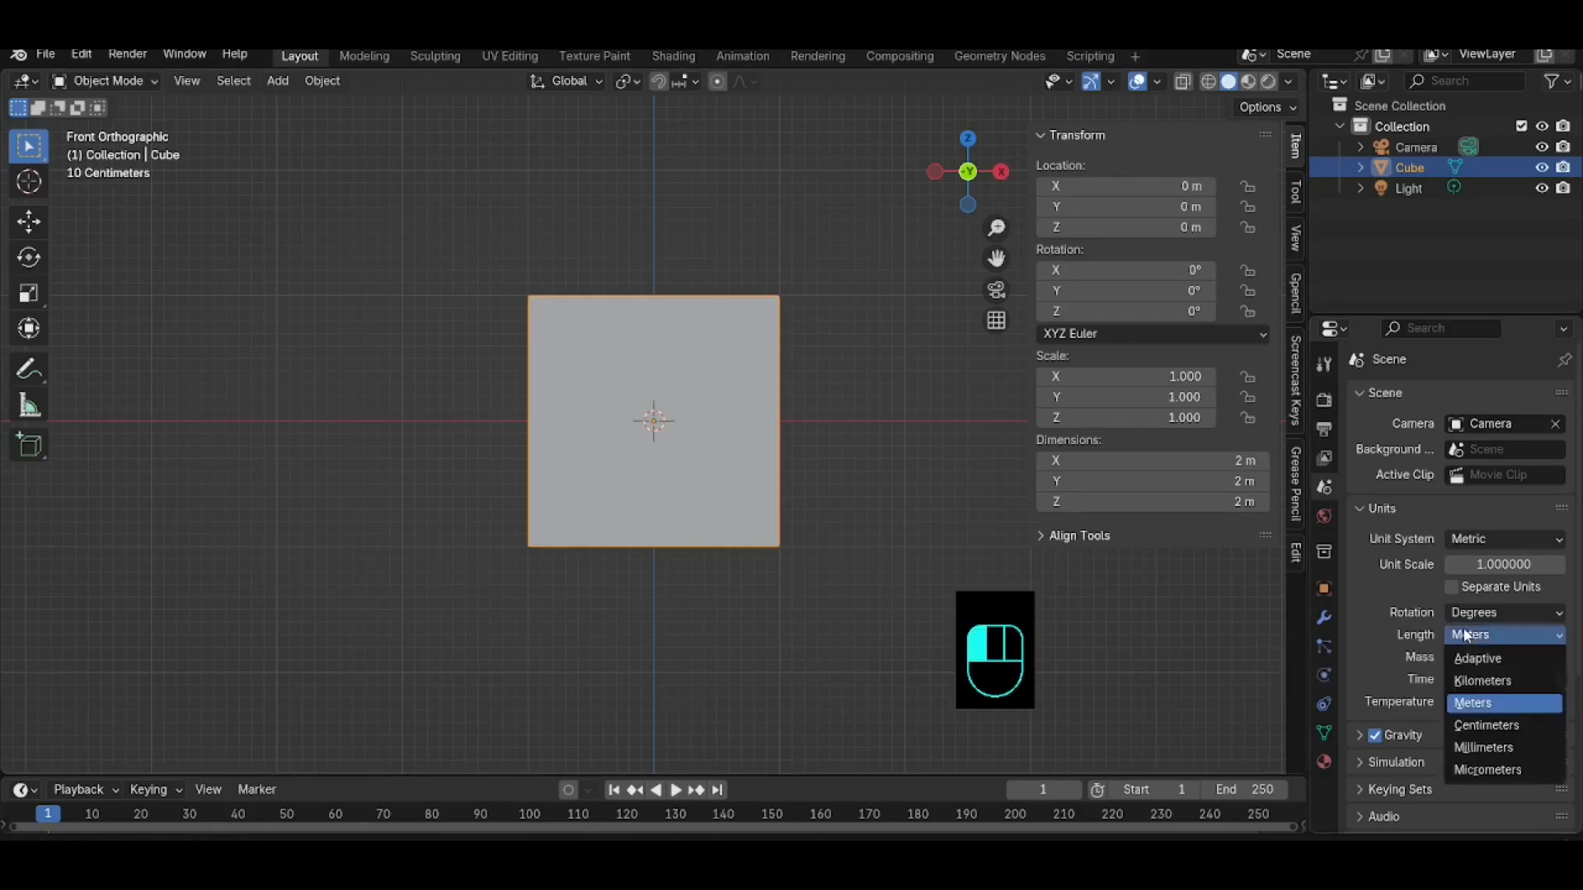
pyautogui.click(1486, 724)
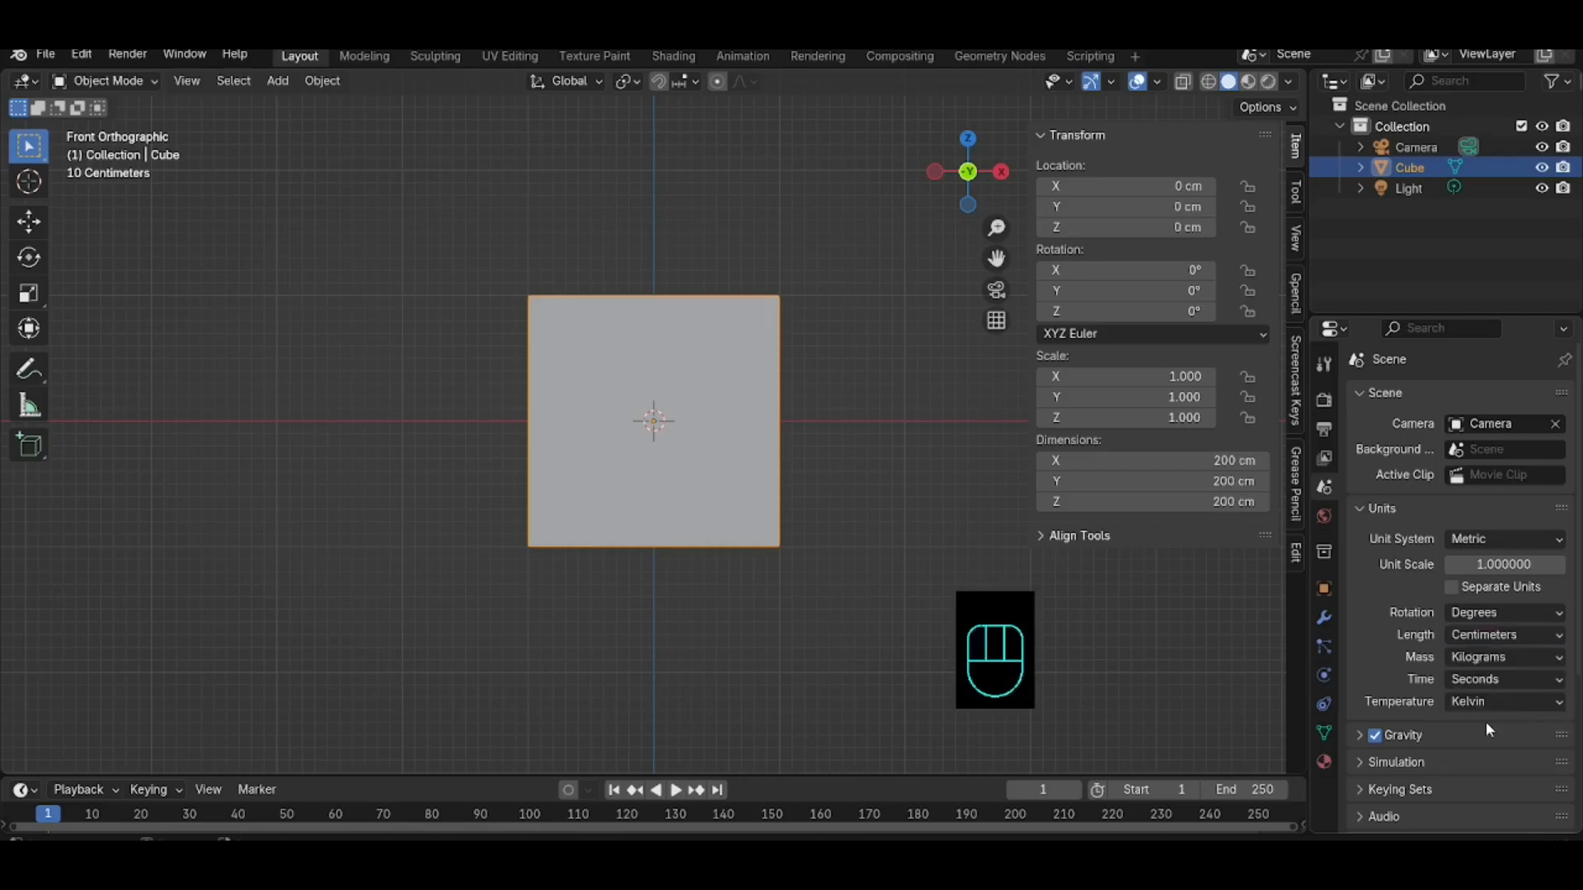
pyautogui.click(1478, 635)
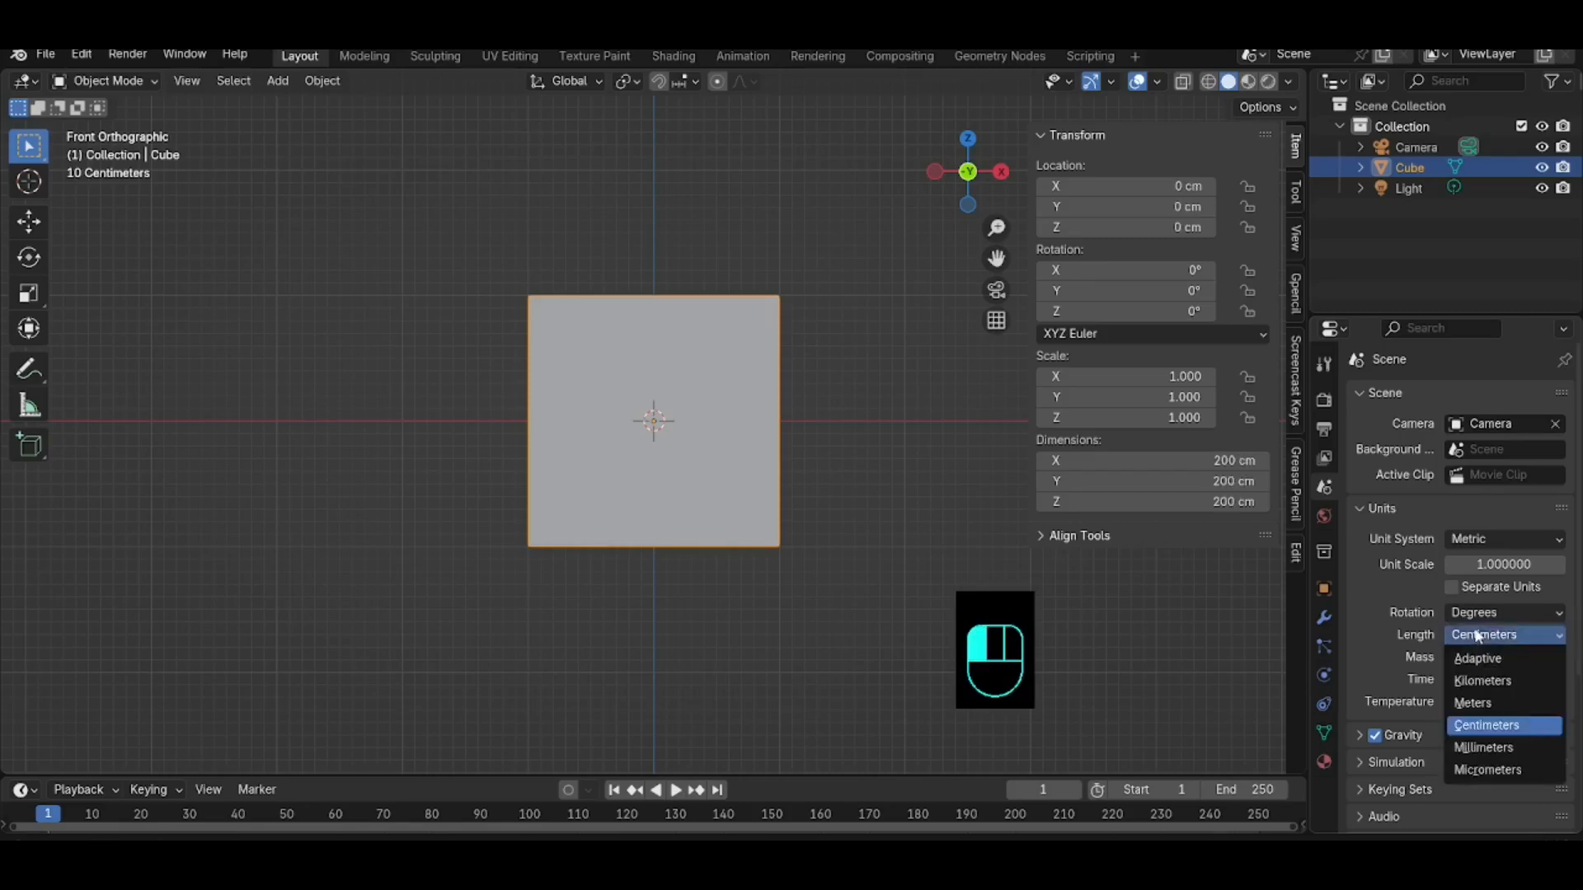
pyautogui.click(1472, 702)
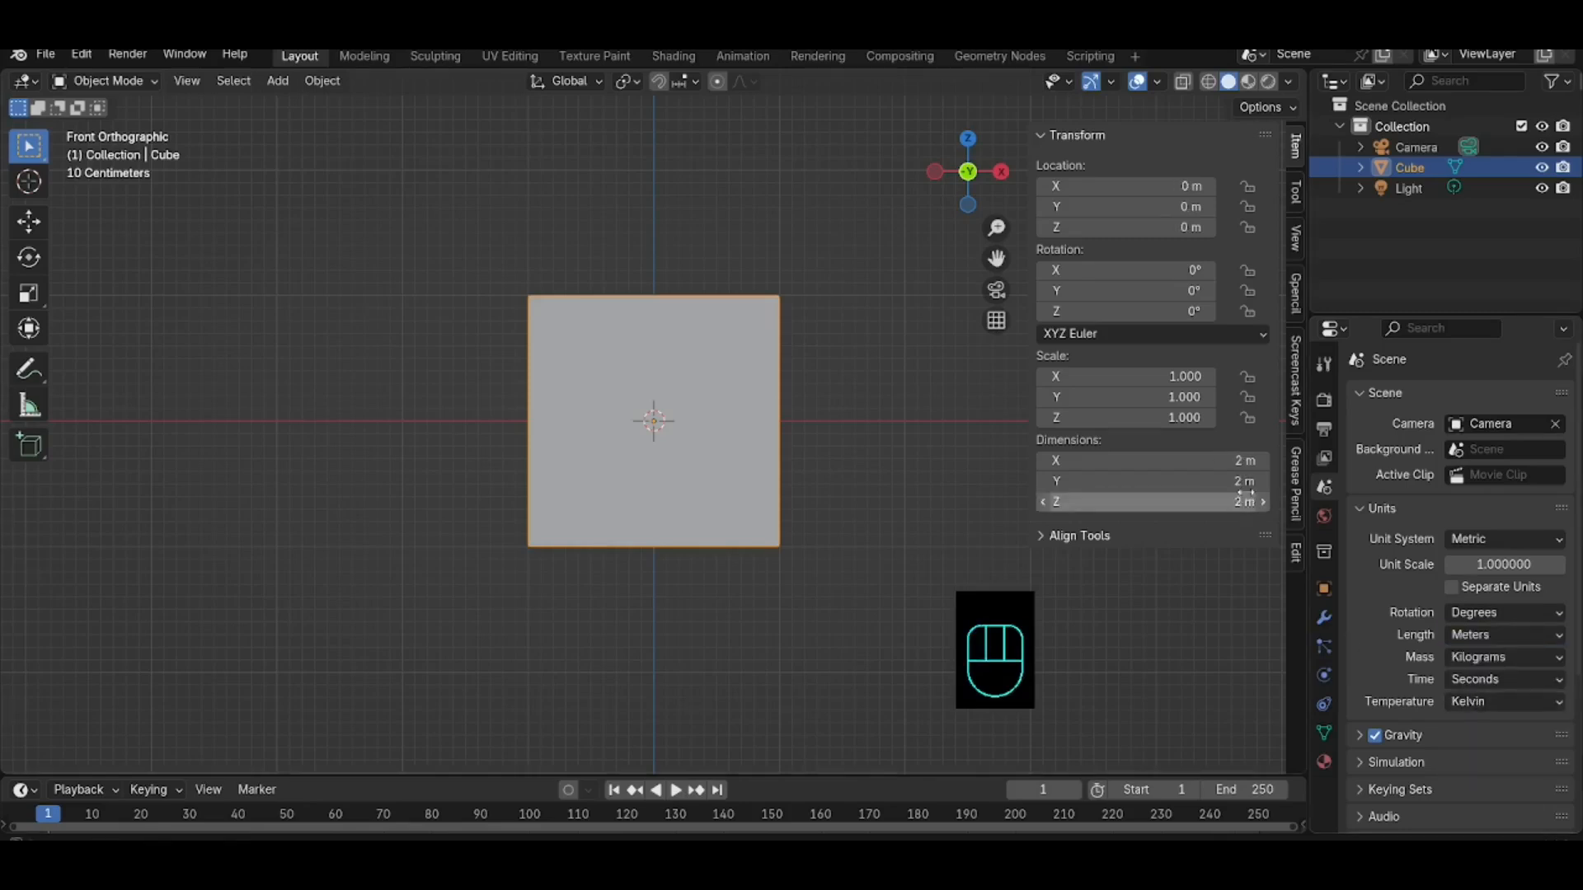
# Step: Set the scene's unit scale to 0.01 and its length unit to Centimeters
pyautogui.click(1502, 564)
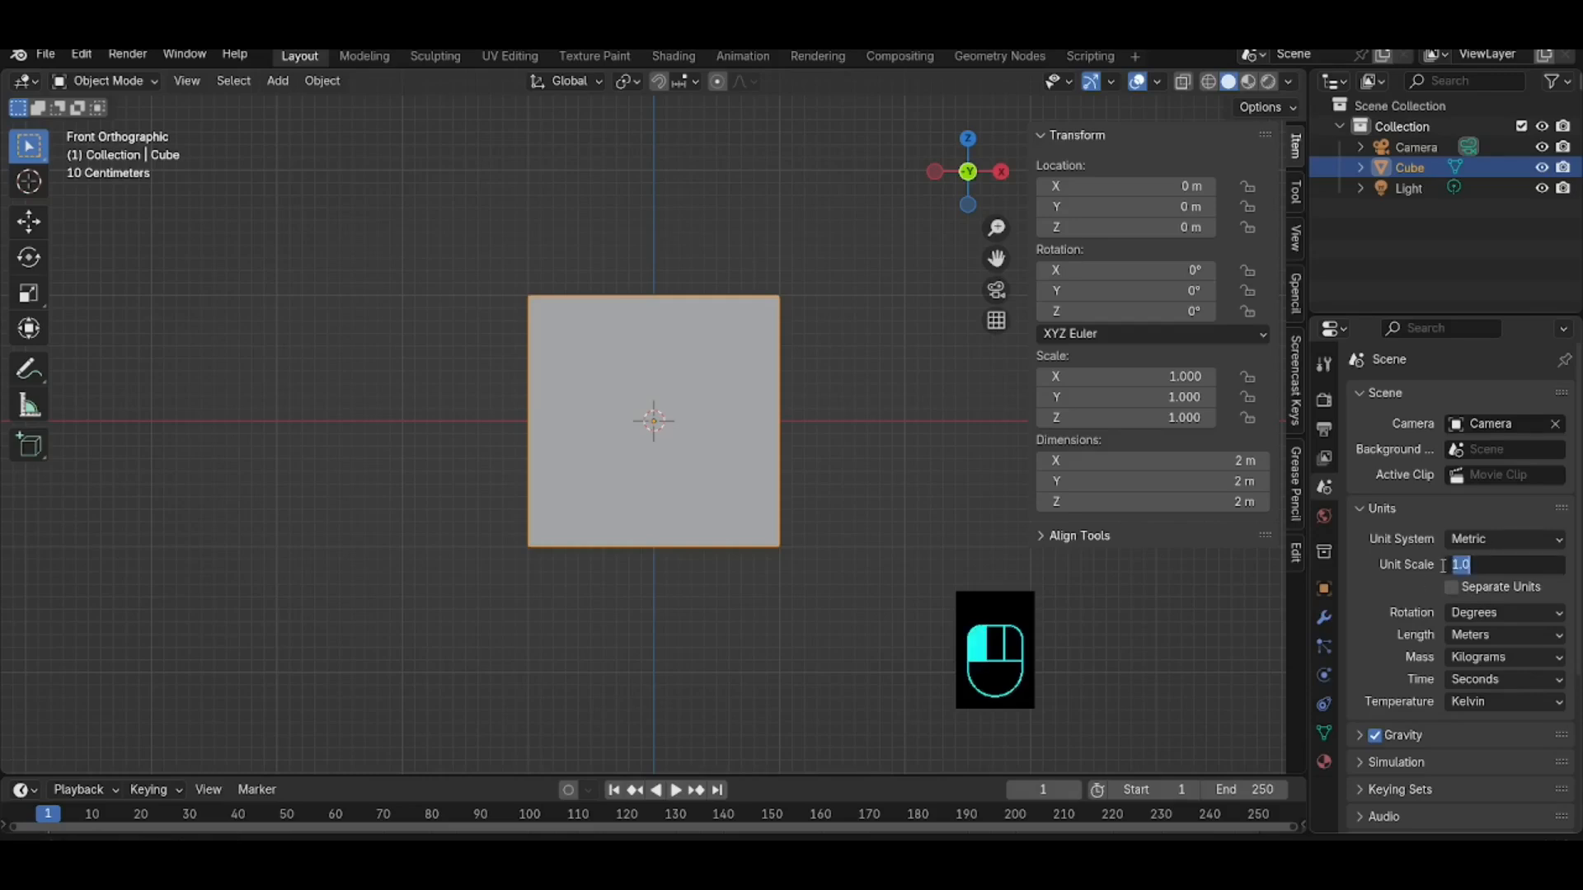
pyautogui.write('0.01')
pyautogui.click(1443, 566)
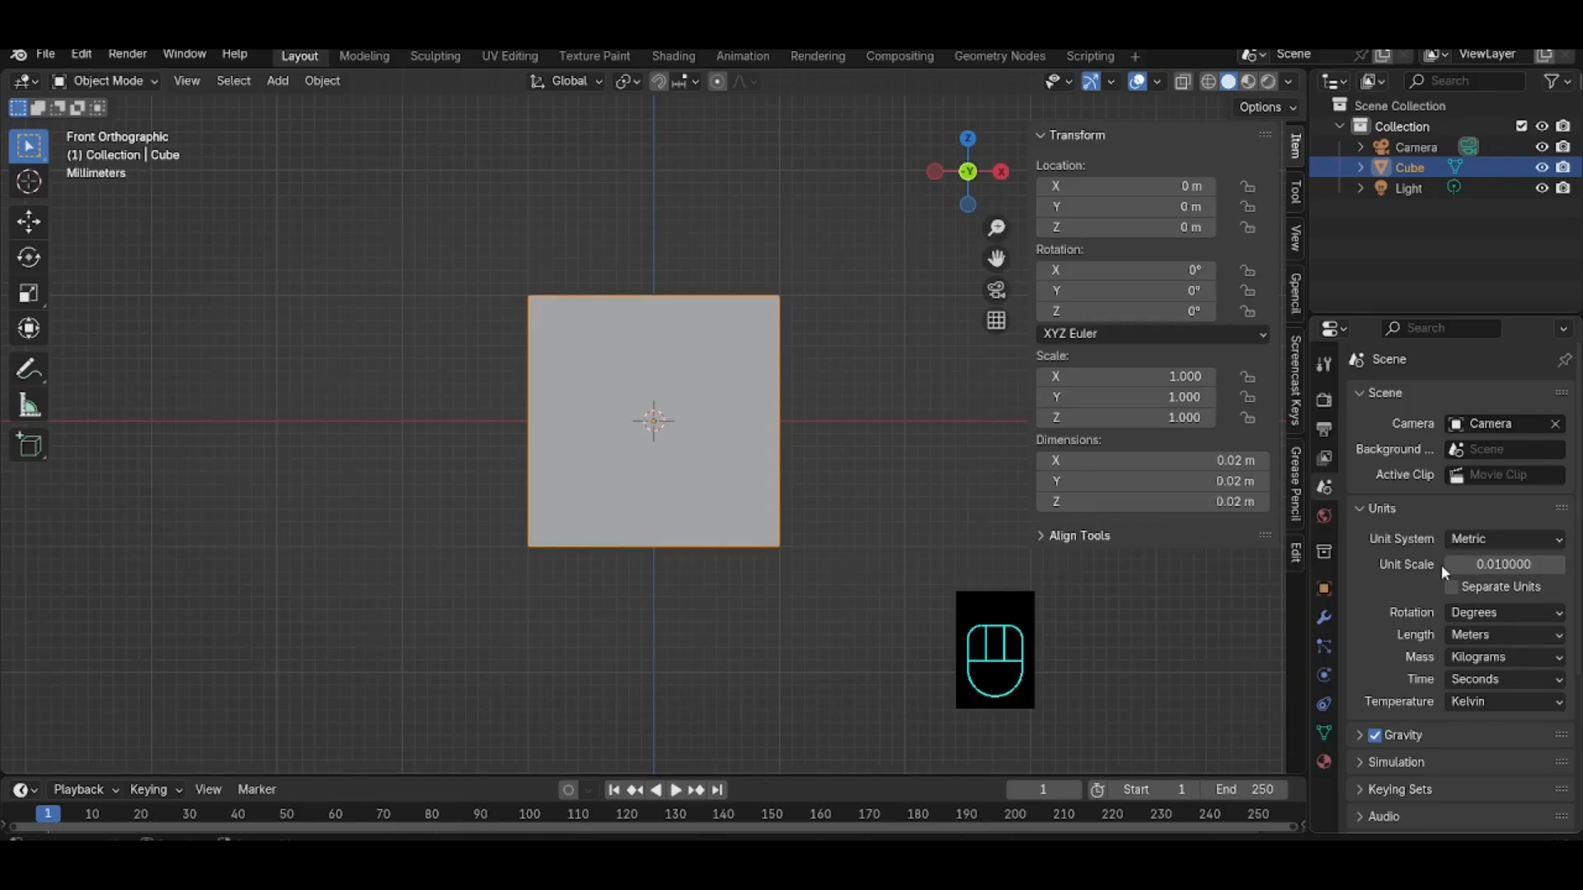
pyautogui.click(1466, 636)
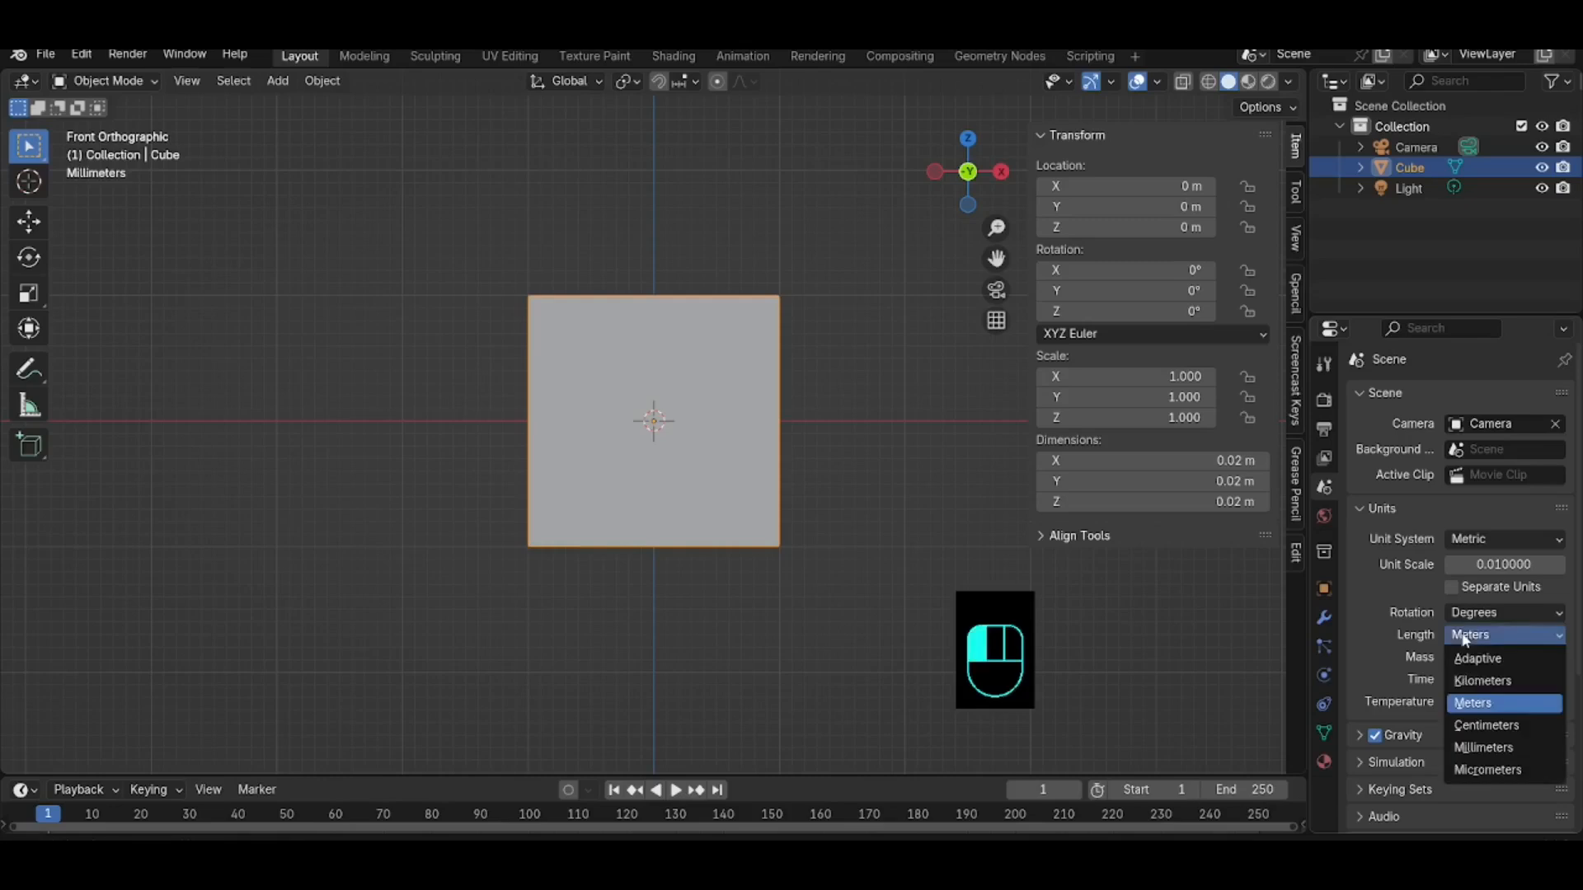
pyautogui.click(1477, 726)
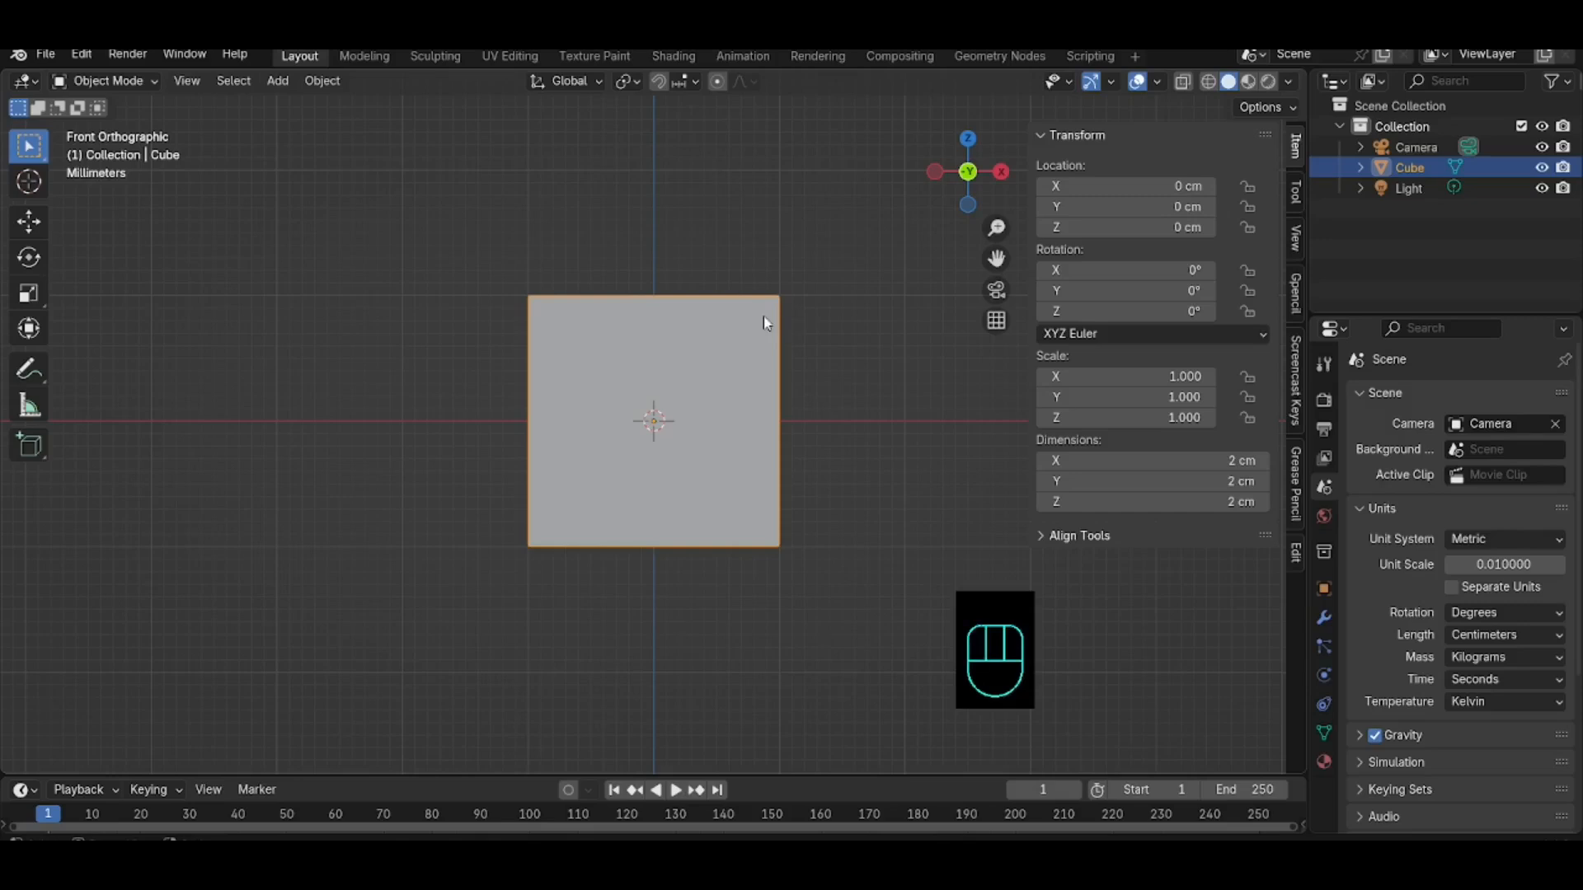
pyautogui.scroll(3, 772, 464)
pyautogui.scroll(-2, 772, 464)
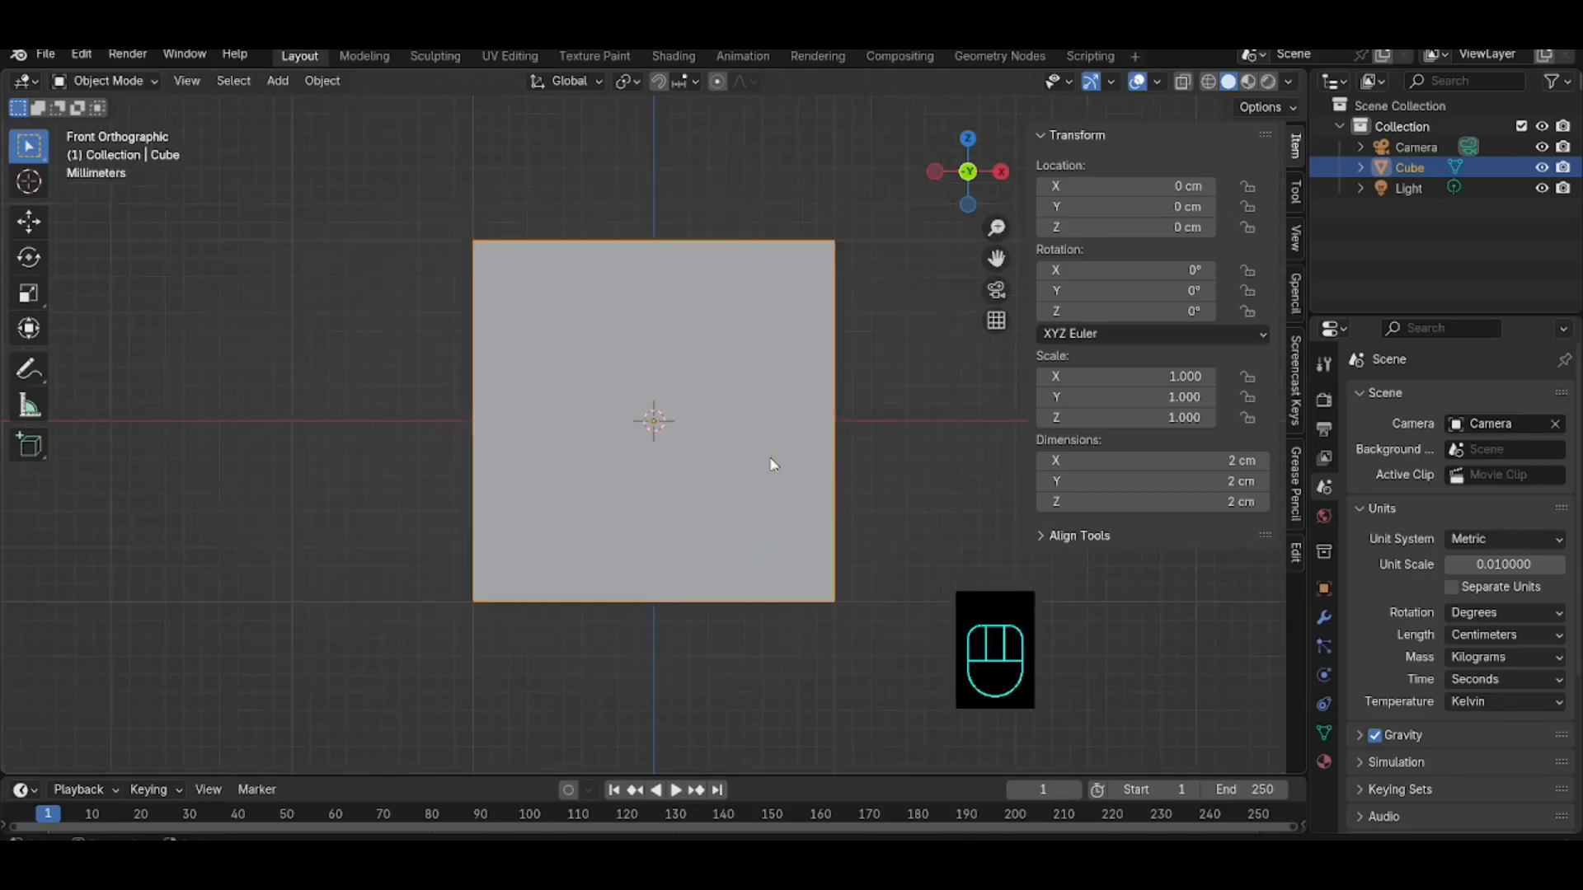
pyautogui.click(680, 440)
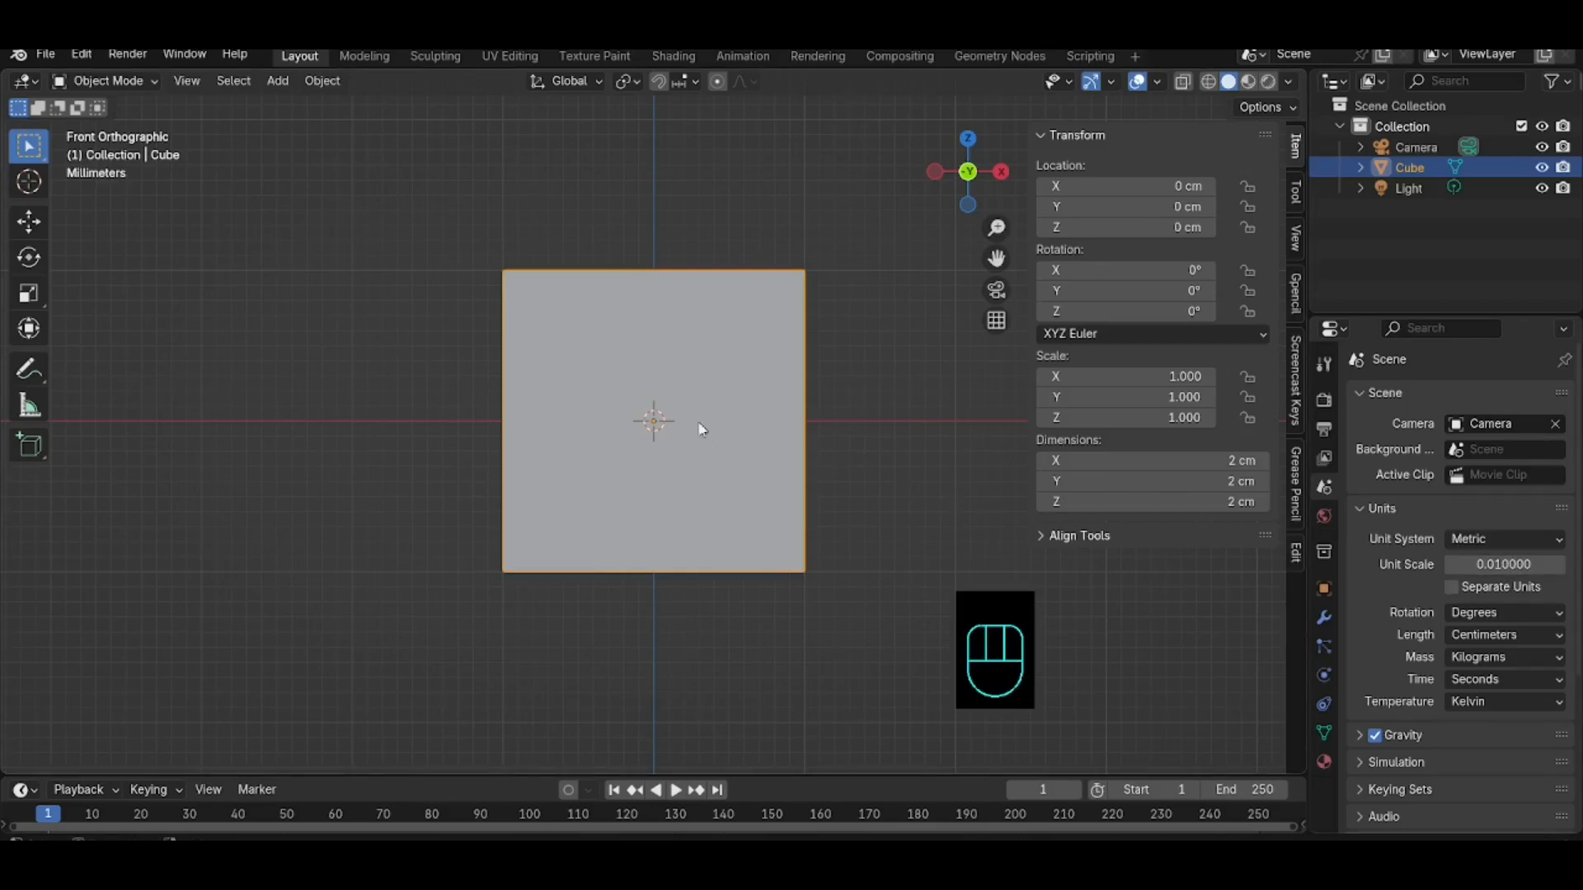
pyautogui.scroll(4, 718, 412)
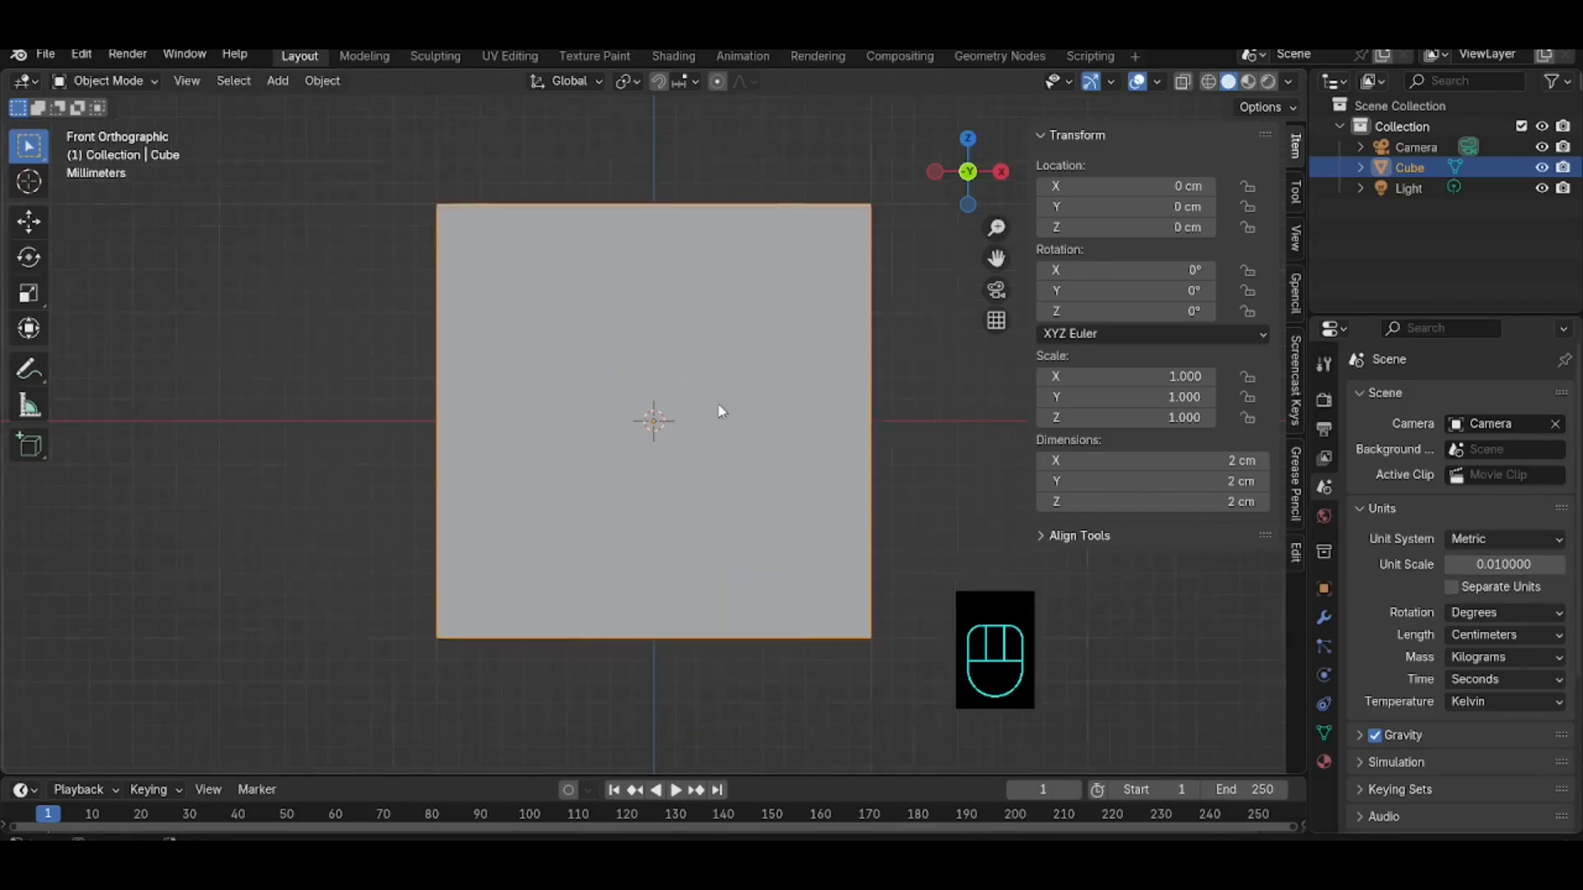
pyautogui.scroll(-2, 722, 409)
# Step: Set the scene's length unit back to Meters and its unit scale to 1
pyautogui.click(1478, 636)
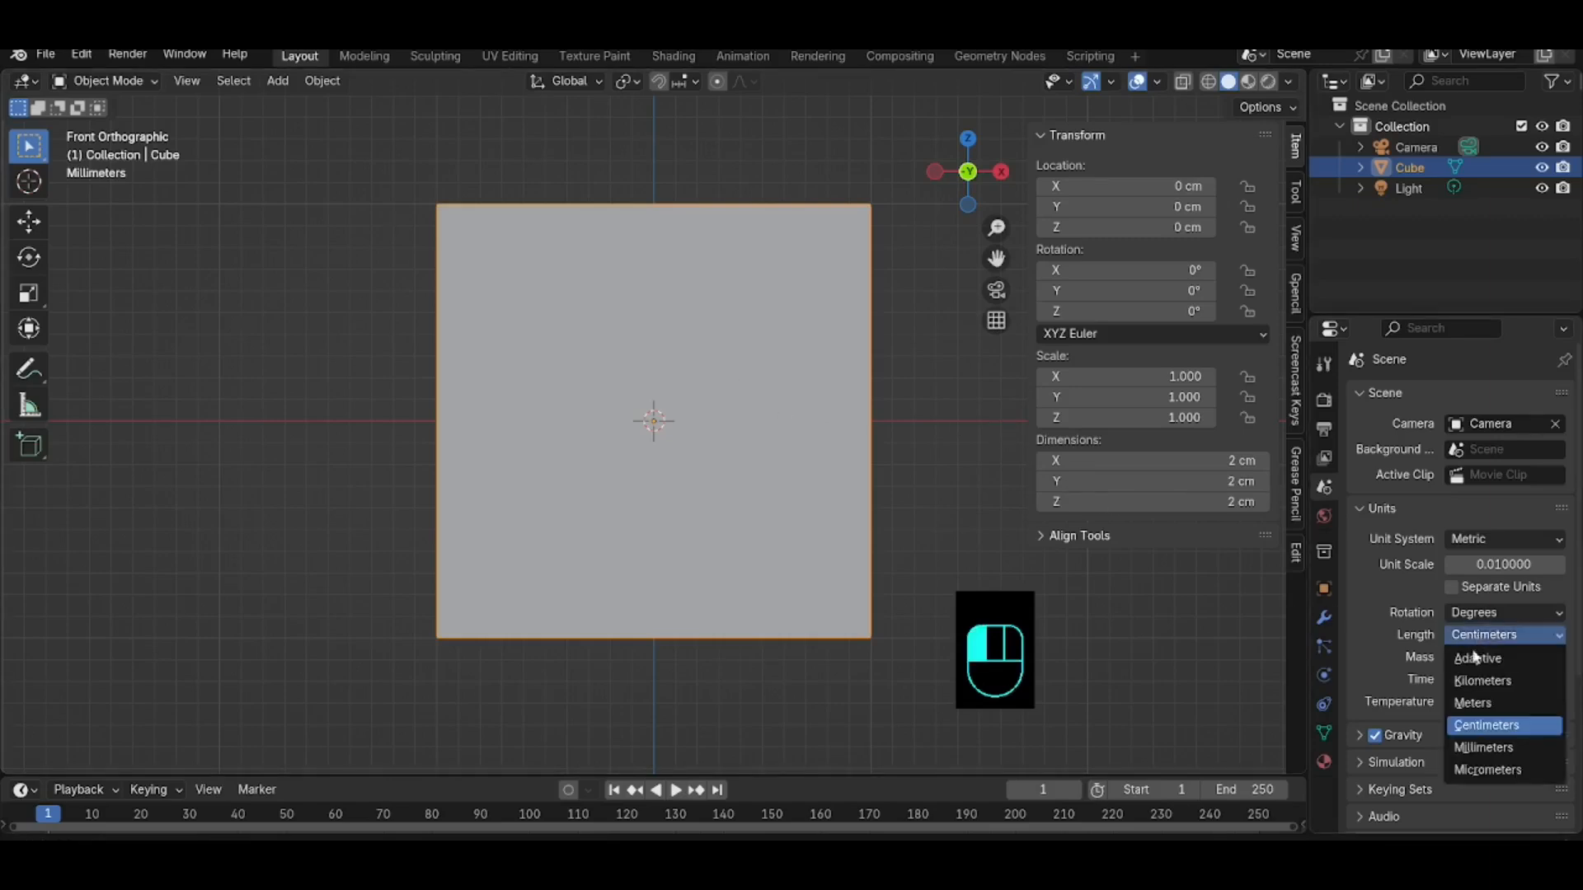
pyautogui.click(1473, 702)
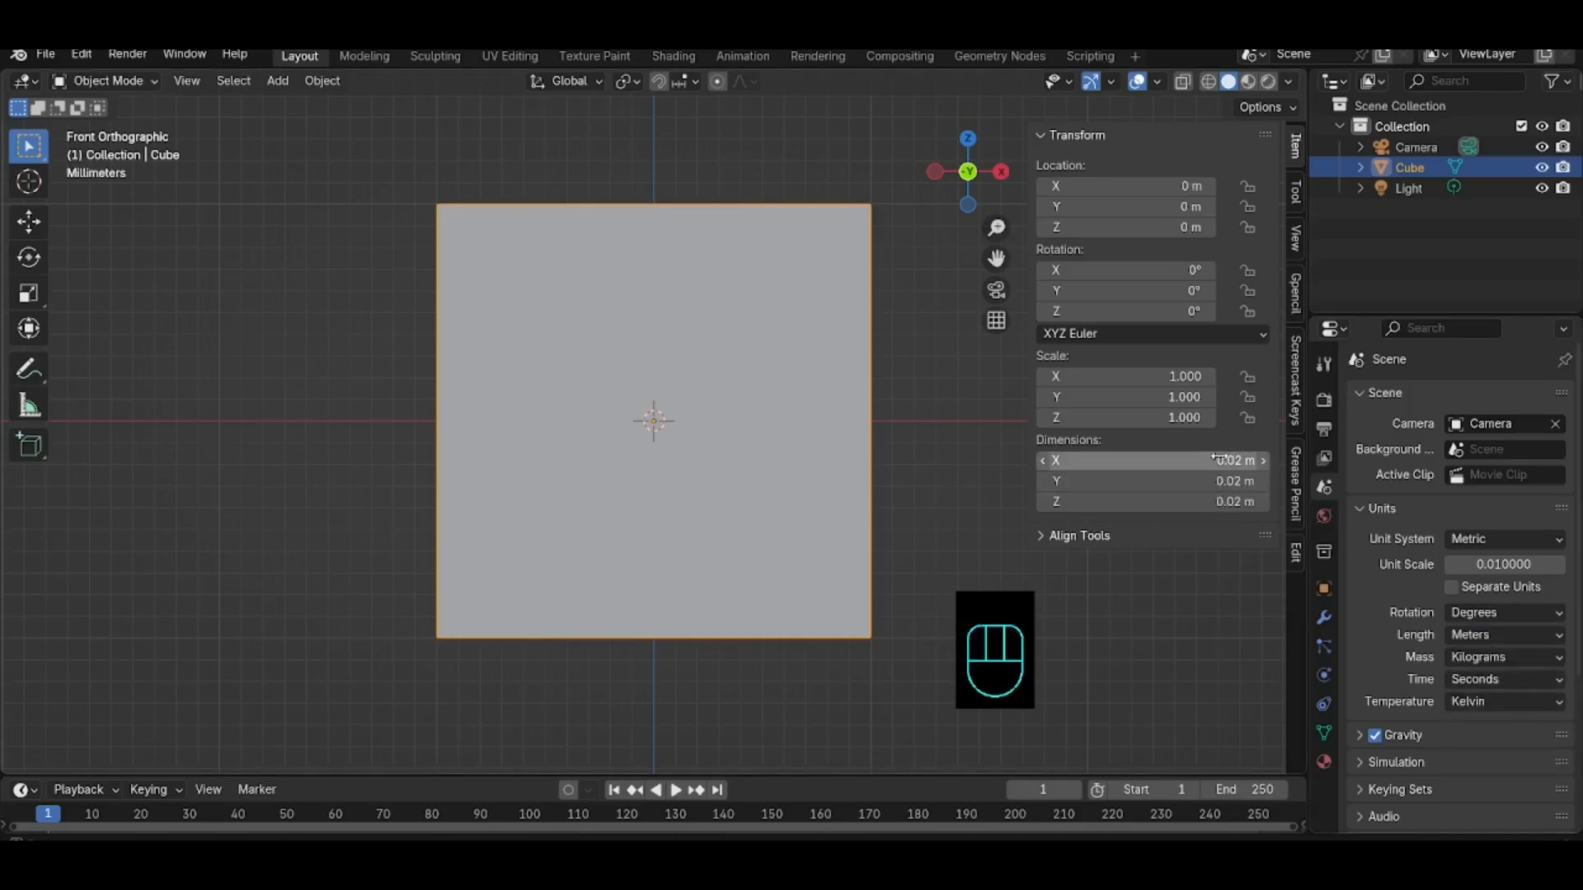
pyautogui.click(1476, 565)
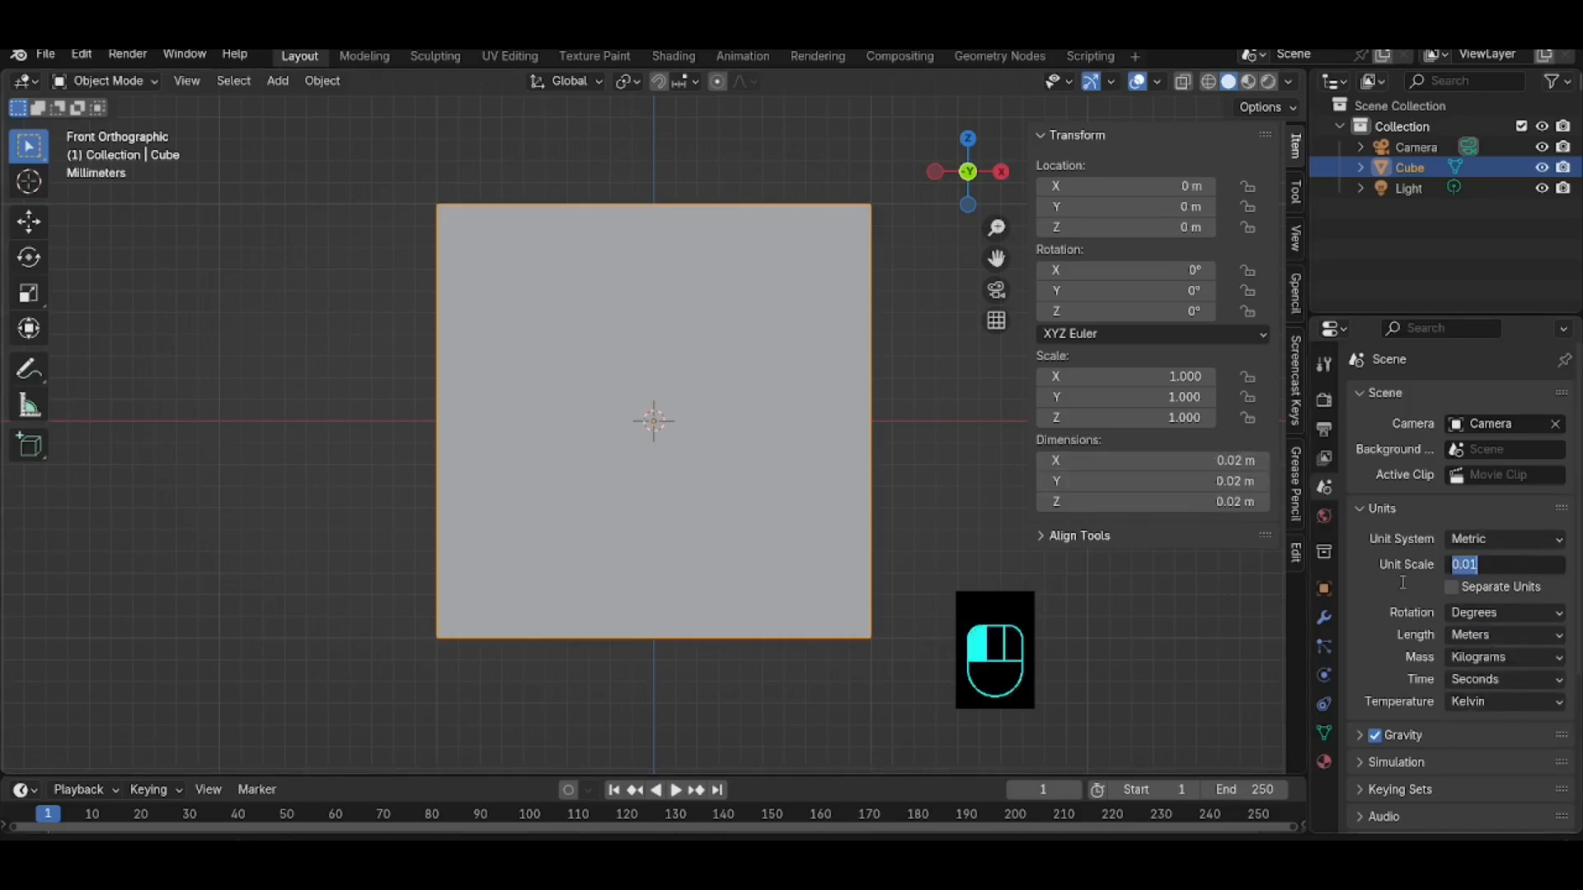
pyautogui.write('1')
pyautogui.press('Return')
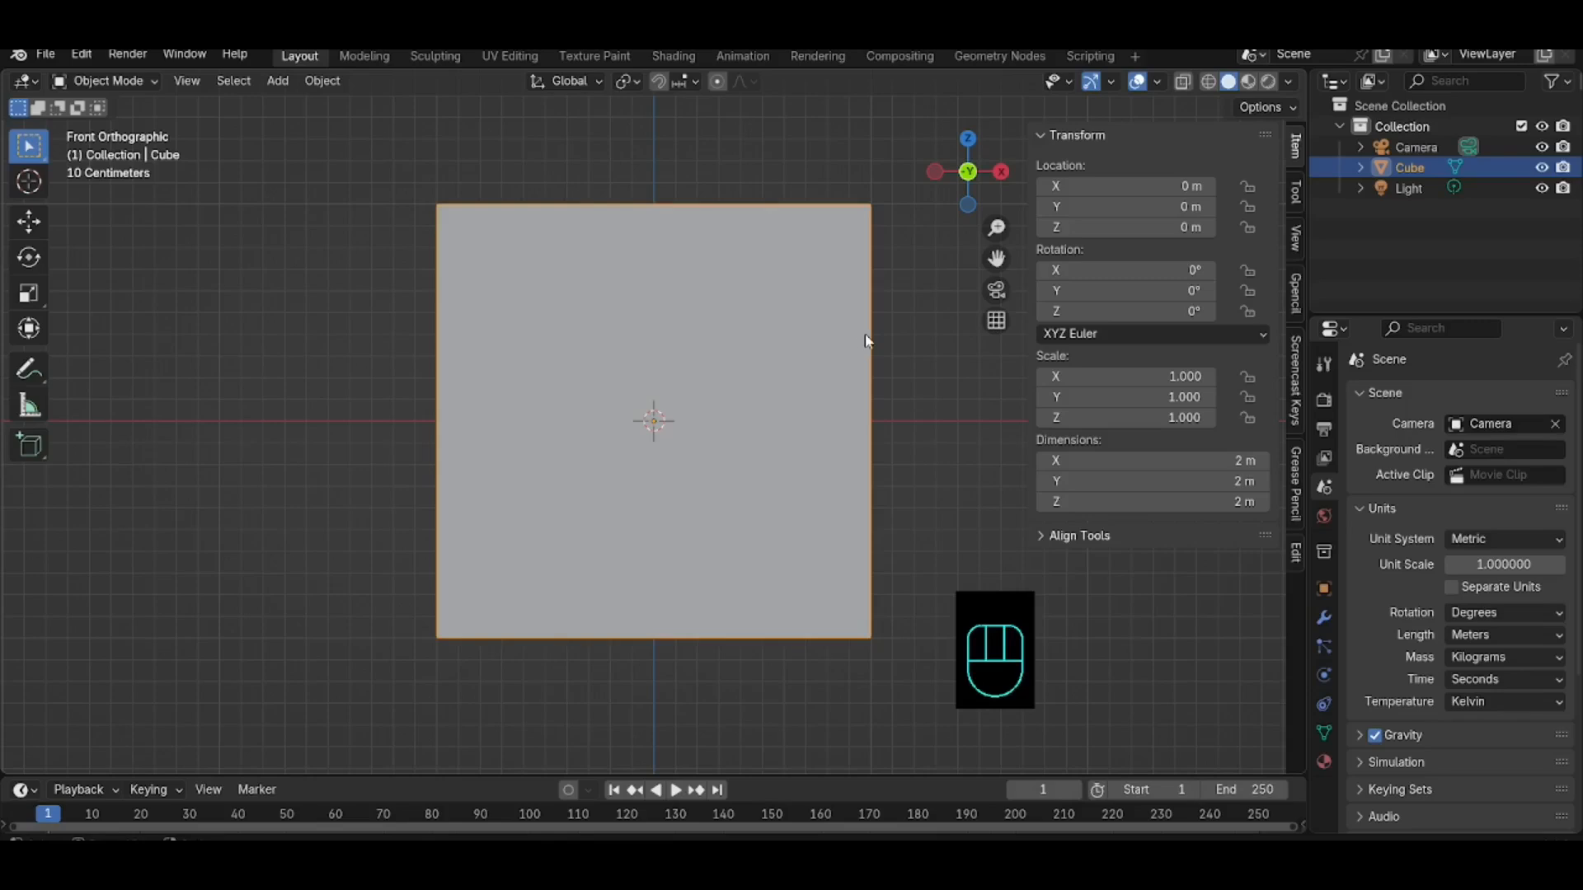
# Step: Scale the cube down uniformly to about 0.2 of its size and set its X dimension to 0.02 m
pyautogui.press('s')
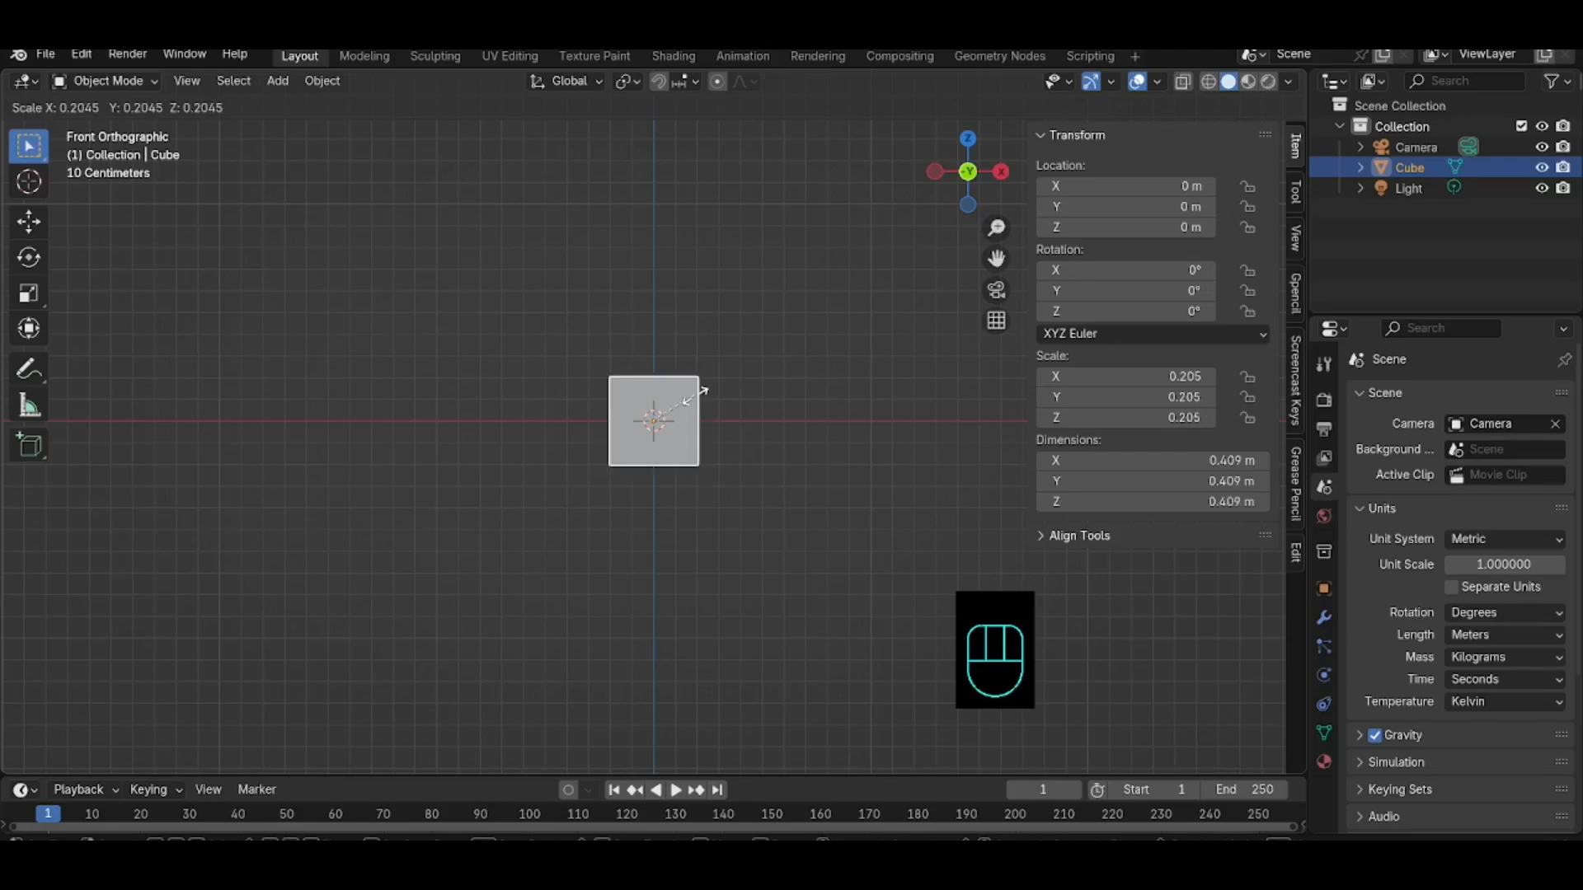
pyautogui.click(703, 392)
pyautogui.click(1229, 458)
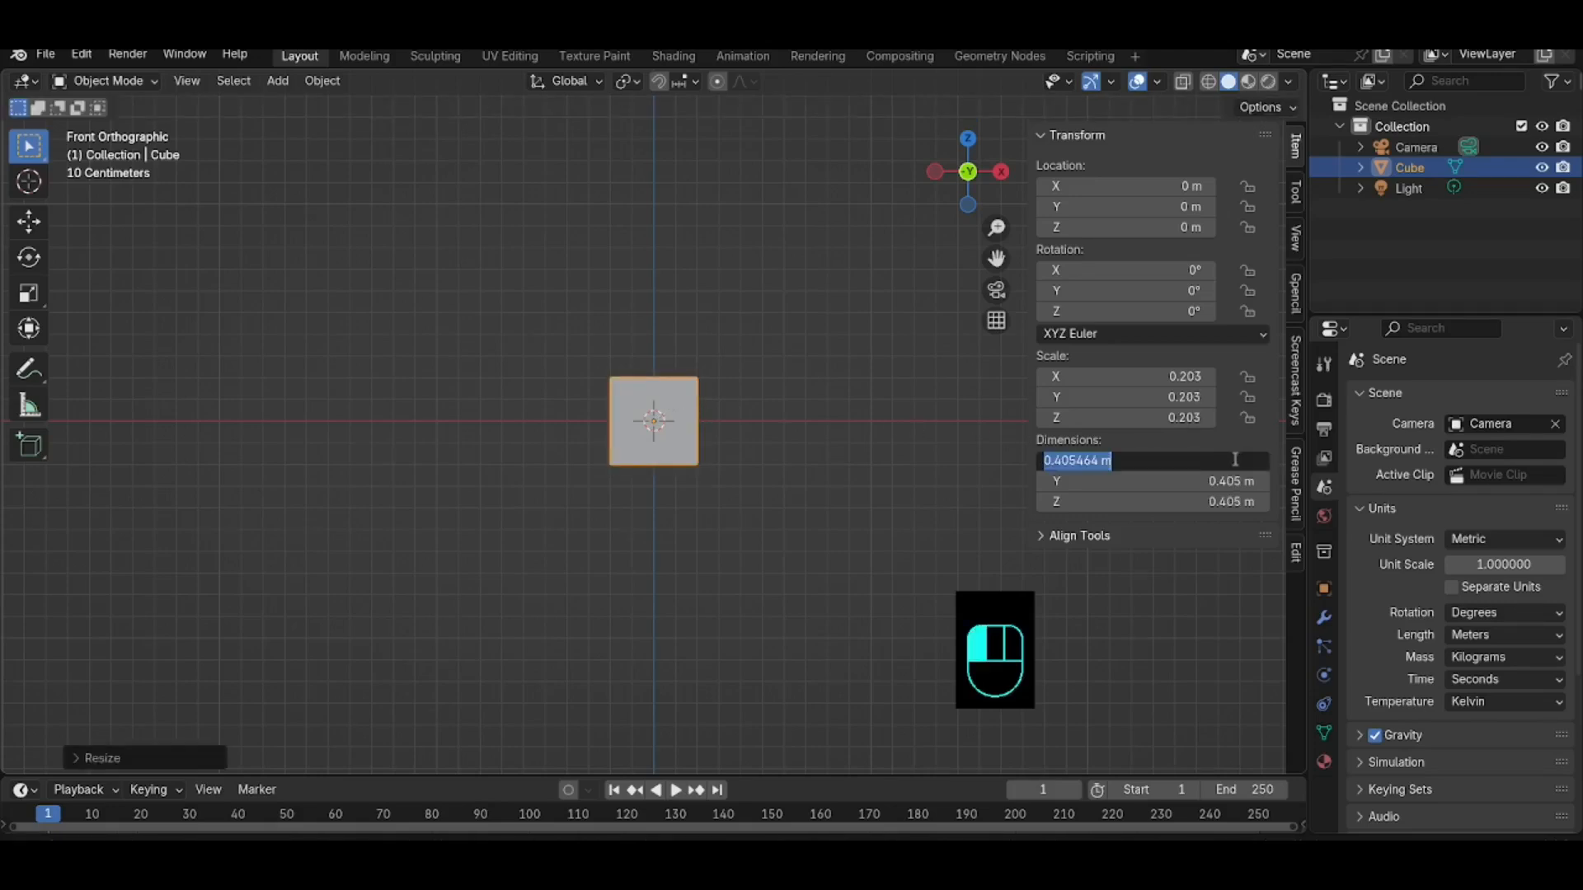
pyautogui.press('BackSpace')
pyautogui.write('0.02')
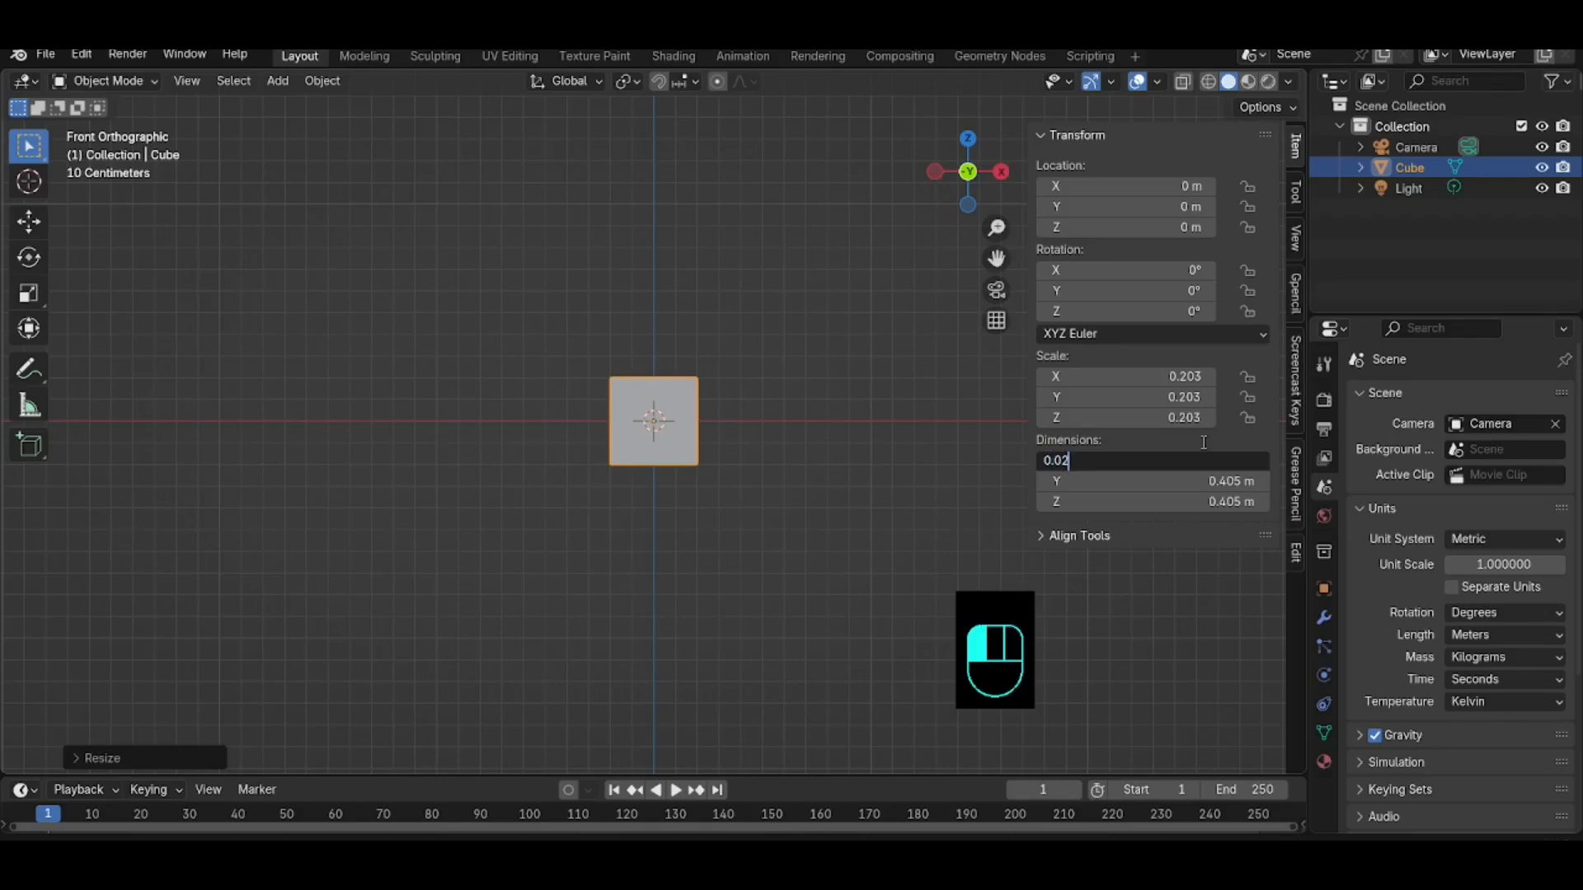
pyautogui.press('Return')
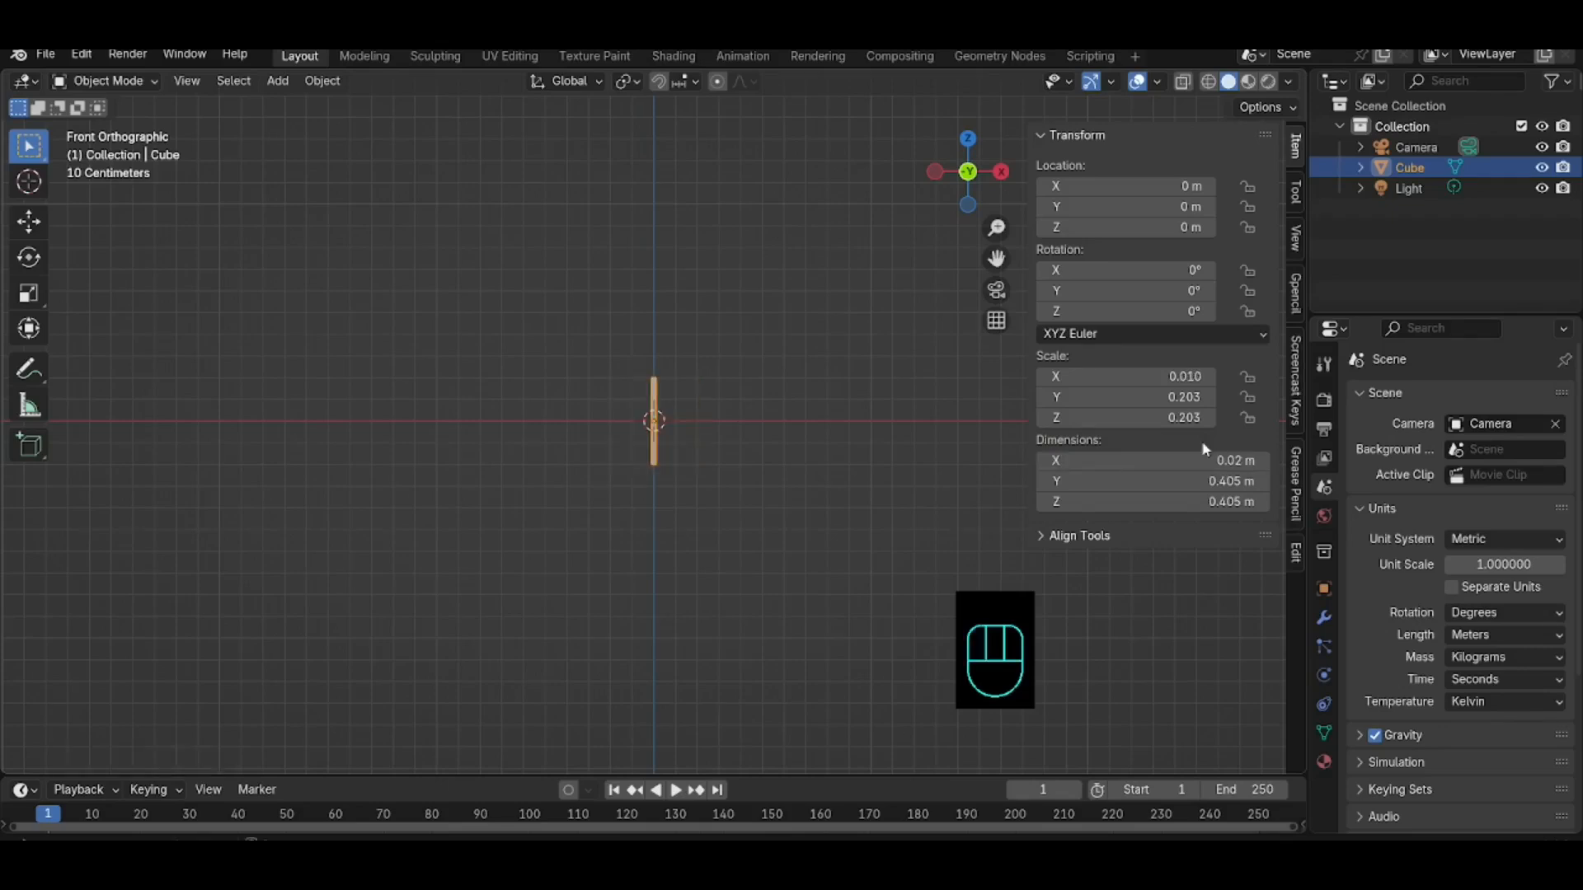
# Step: Set the cube's Y and Z dimensions to 0.02 m each
pyautogui.click(1188, 479)
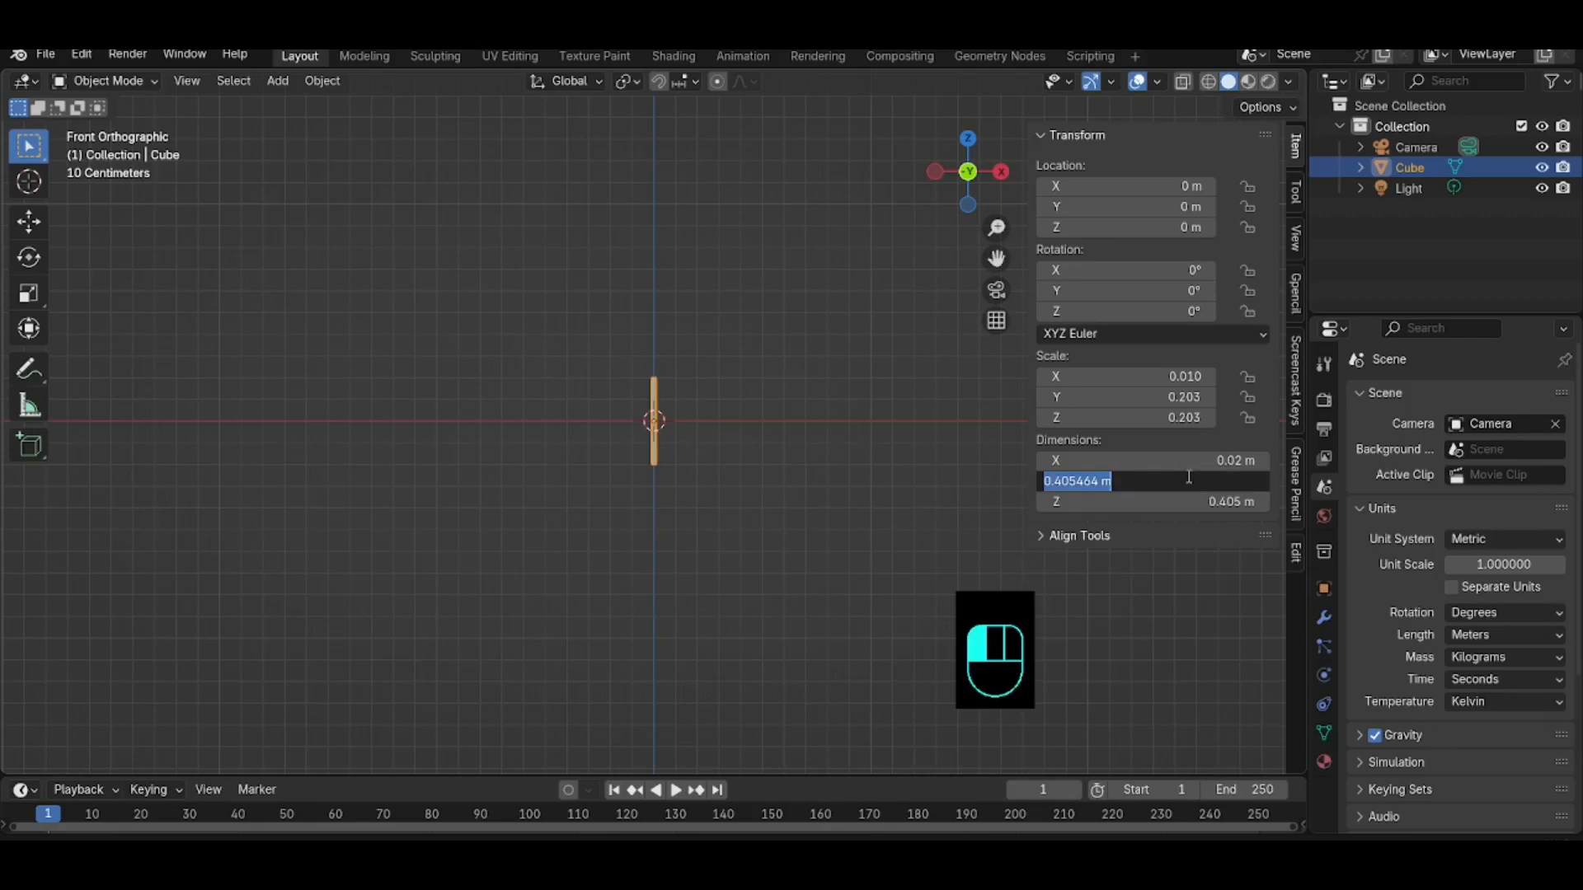
pyautogui.write('0.02')
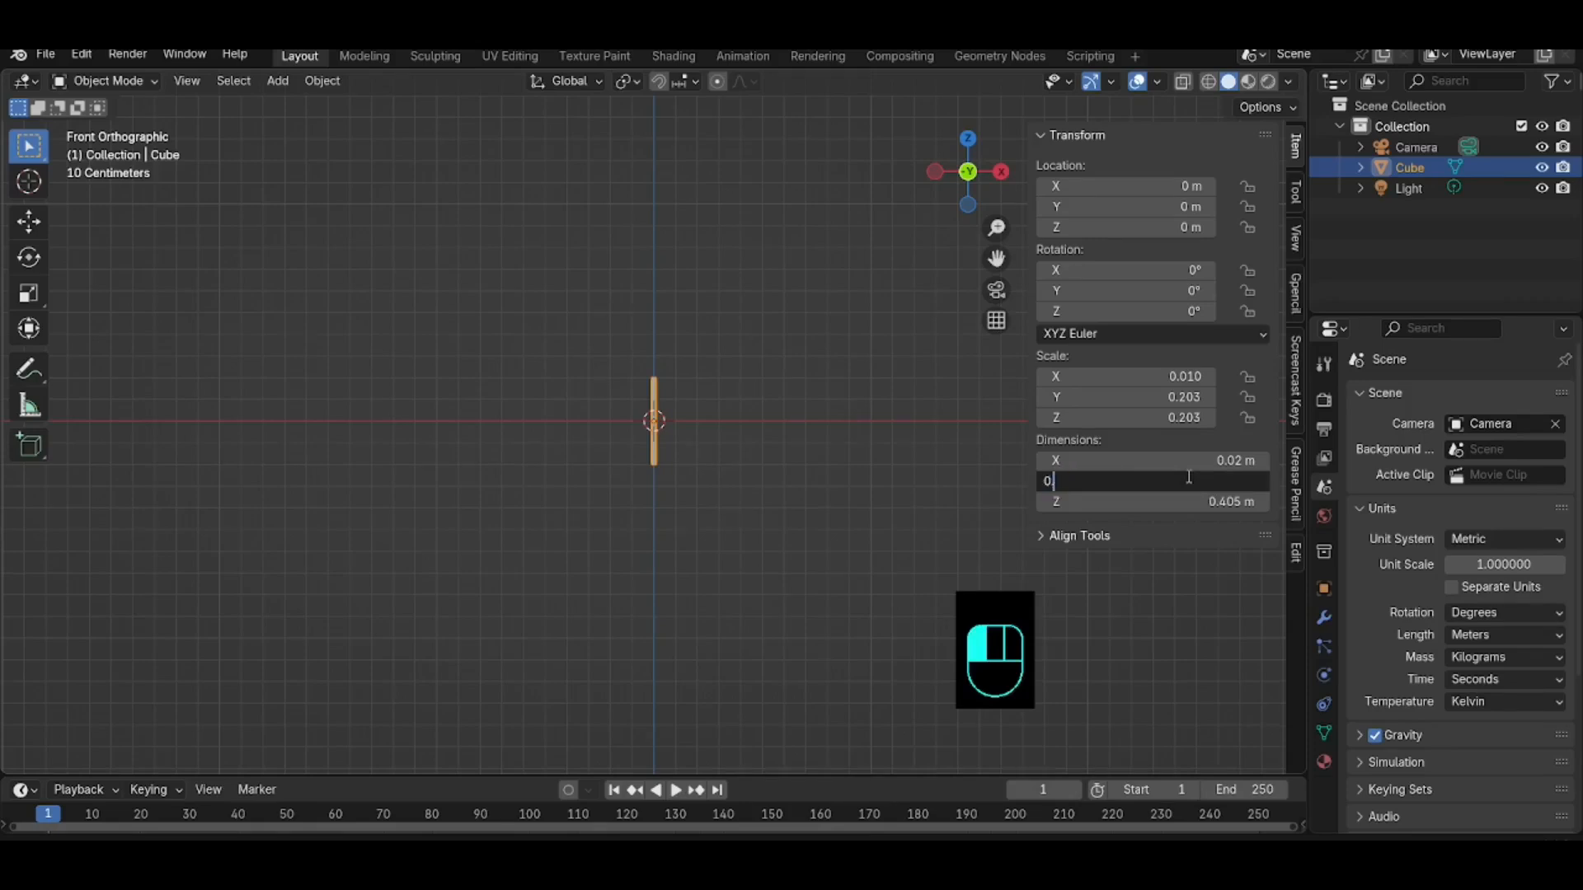
pyautogui.press('Return')
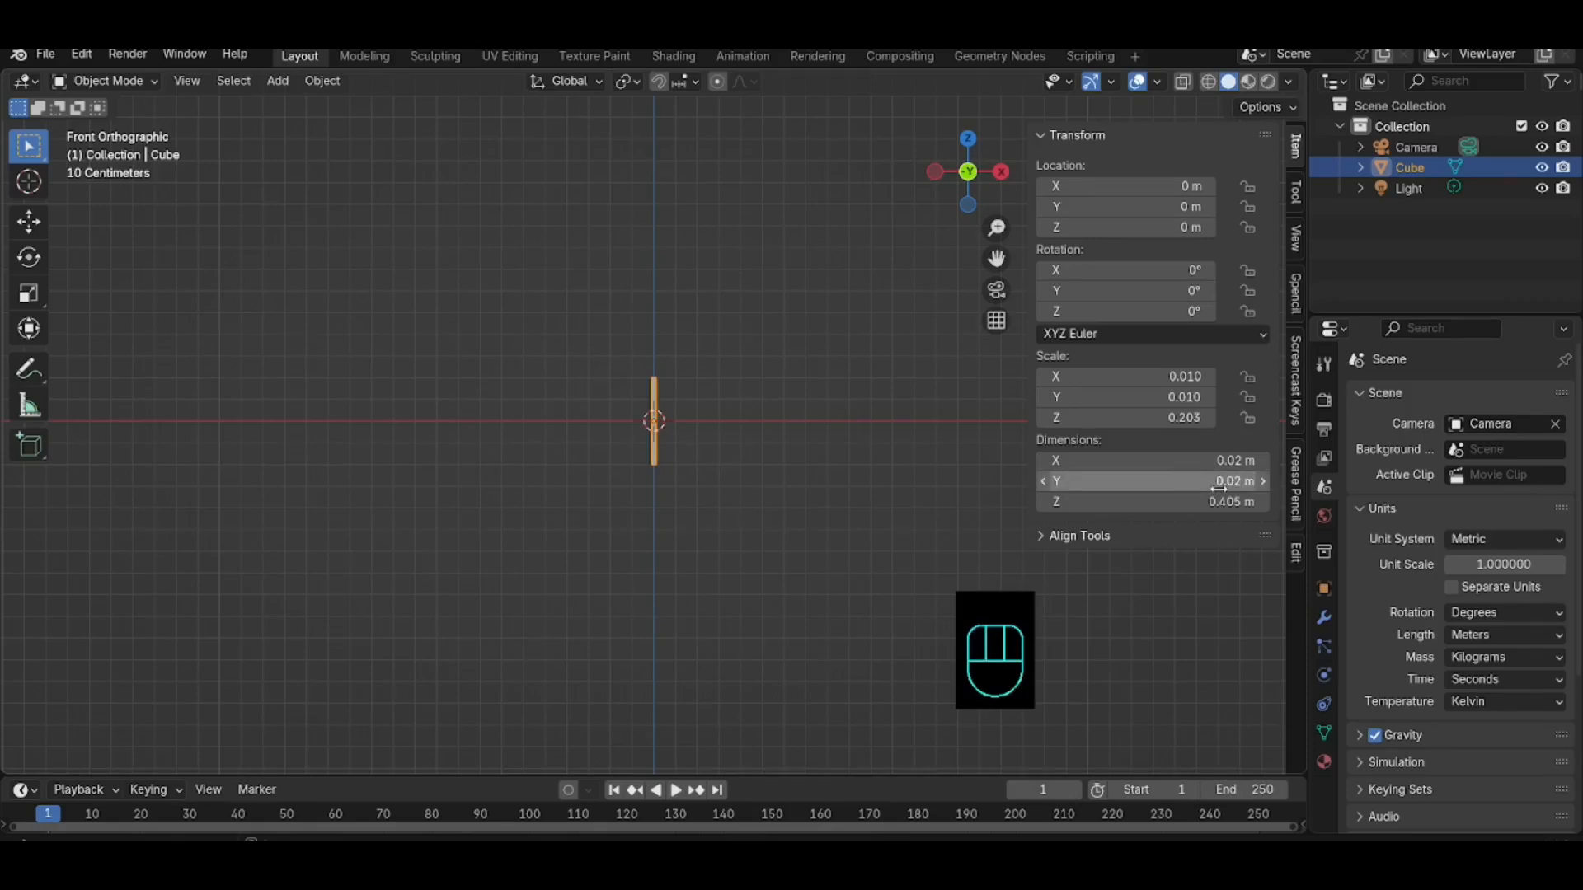
pyautogui.click(1216, 499)
pyautogui.write('0.02')
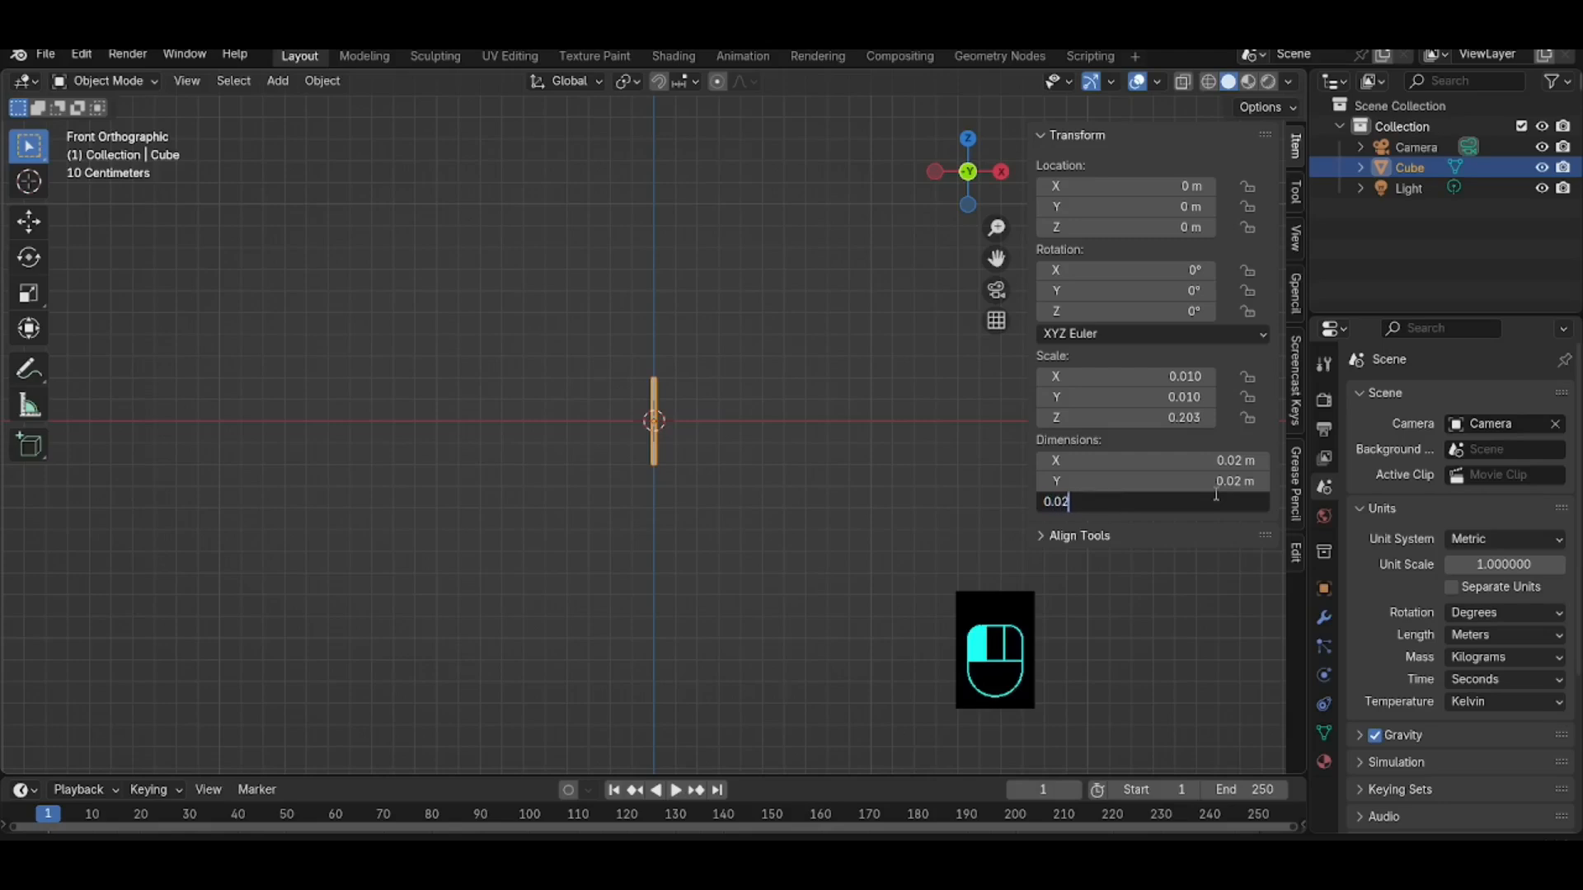
pyautogui.press('Return')
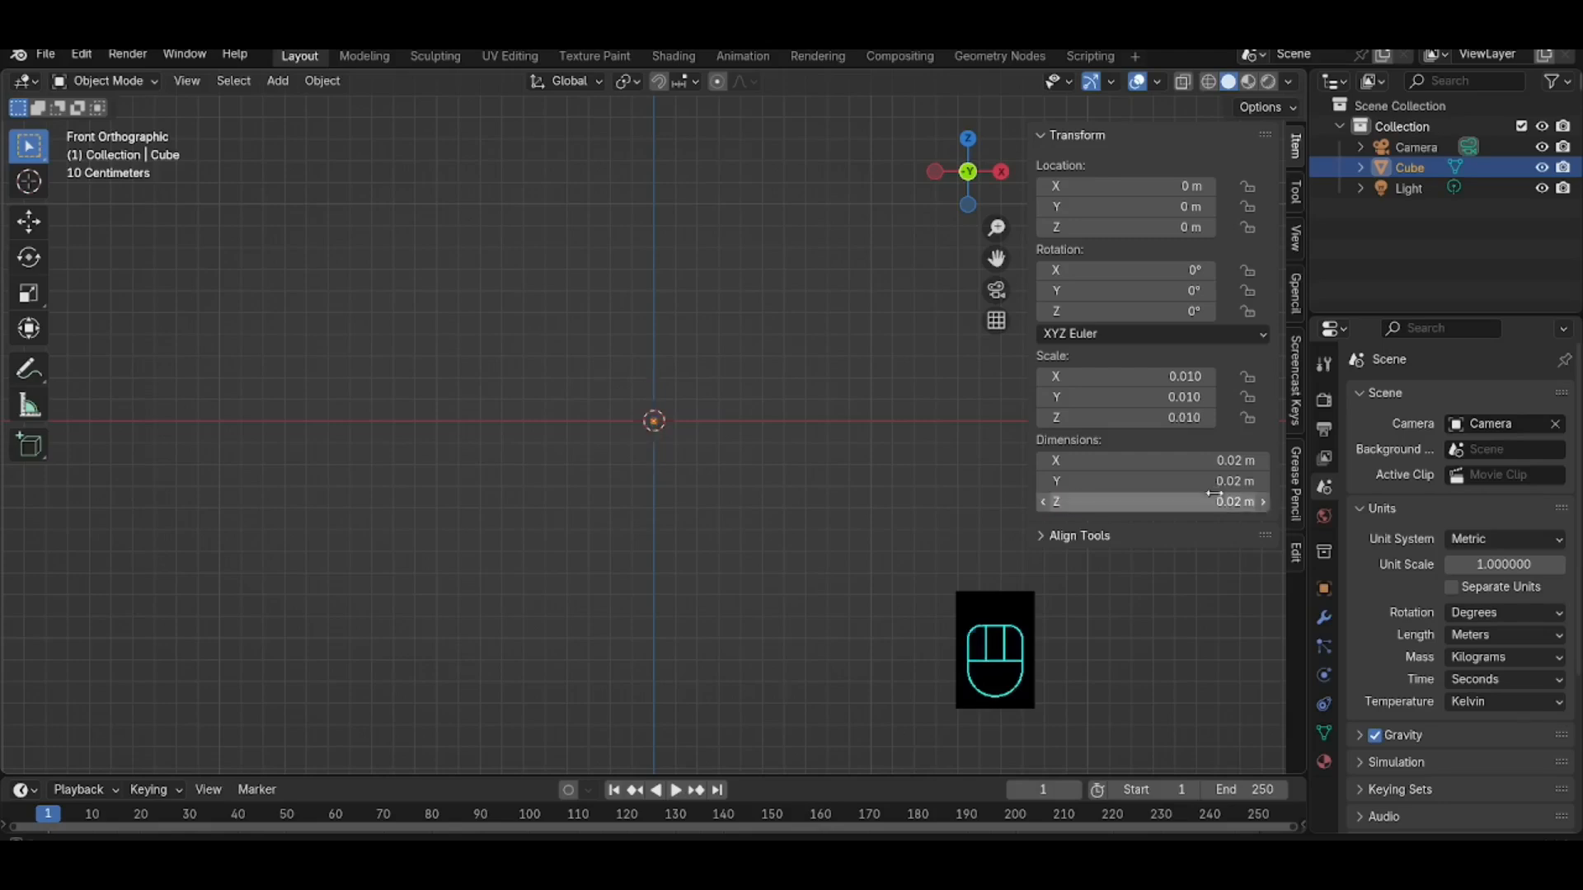
# Step: Set the scene's length unit to Centimeters
pyautogui.click(1483, 639)
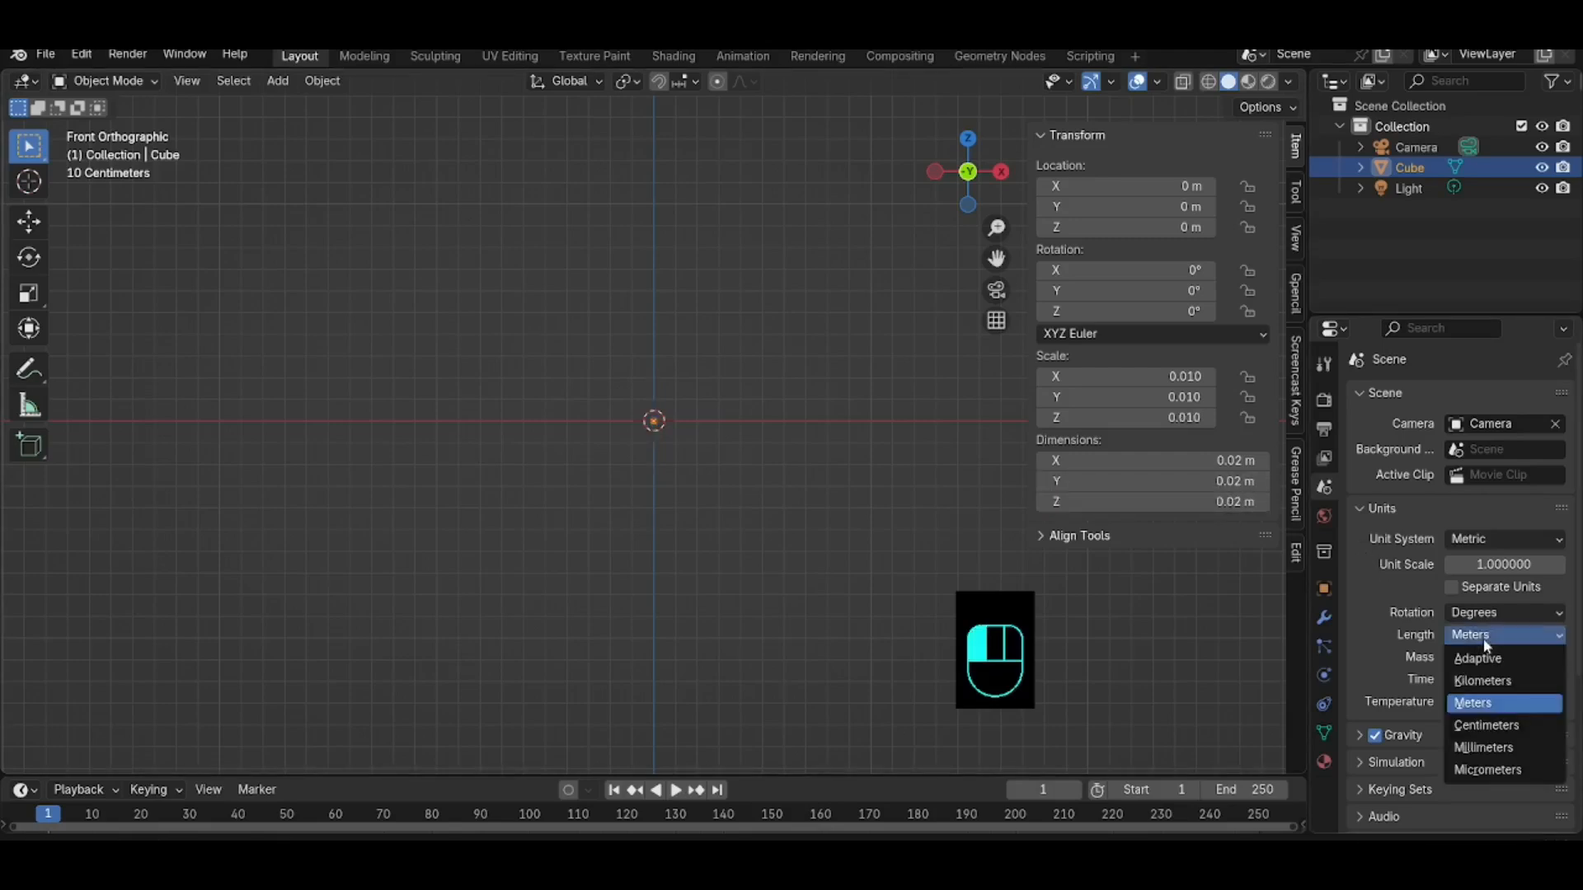
pyautogui.click(1476, 726)
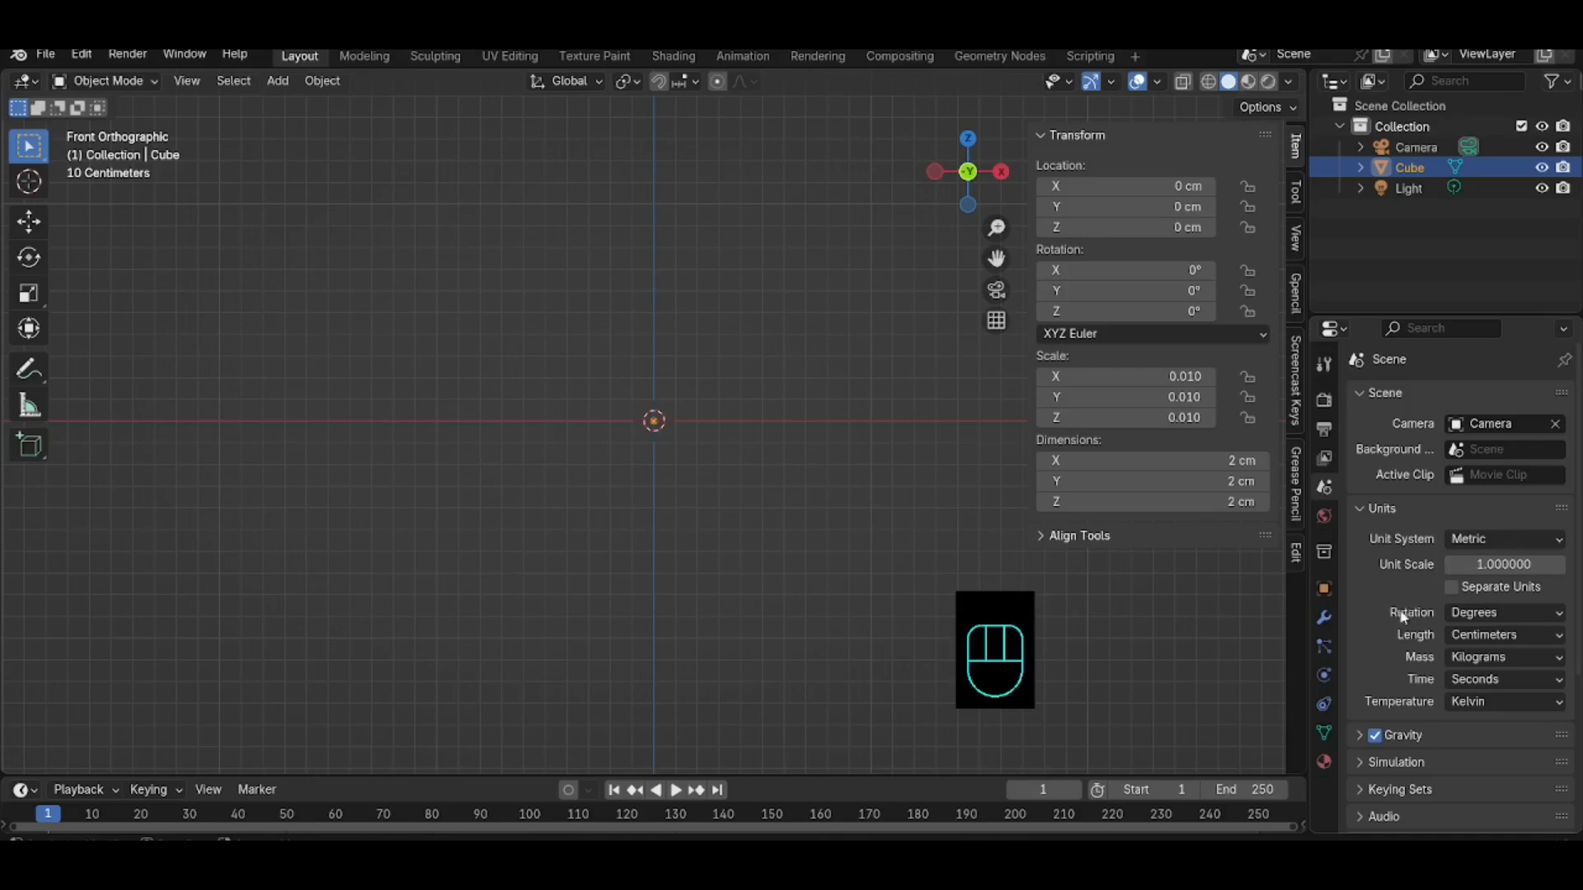
# Step: Undo the cube's resizing and the unit changes back to a unit scale of 0.01 with the length in Meters
pyautogui.scroll(20, 658, 449)
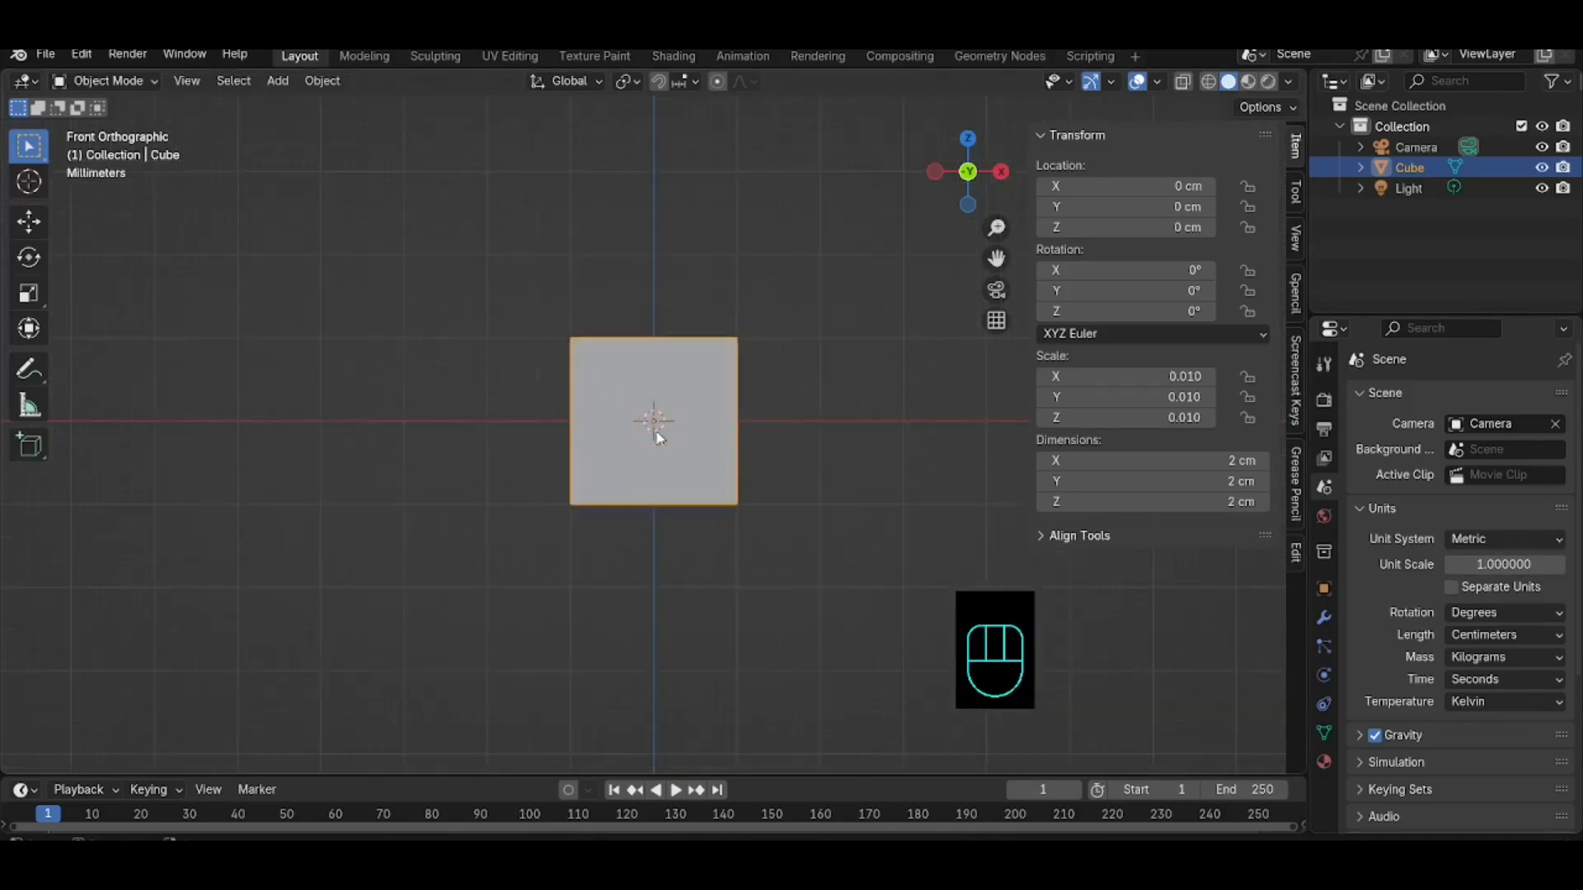
pyautogui.scroll(4, 657, 434)
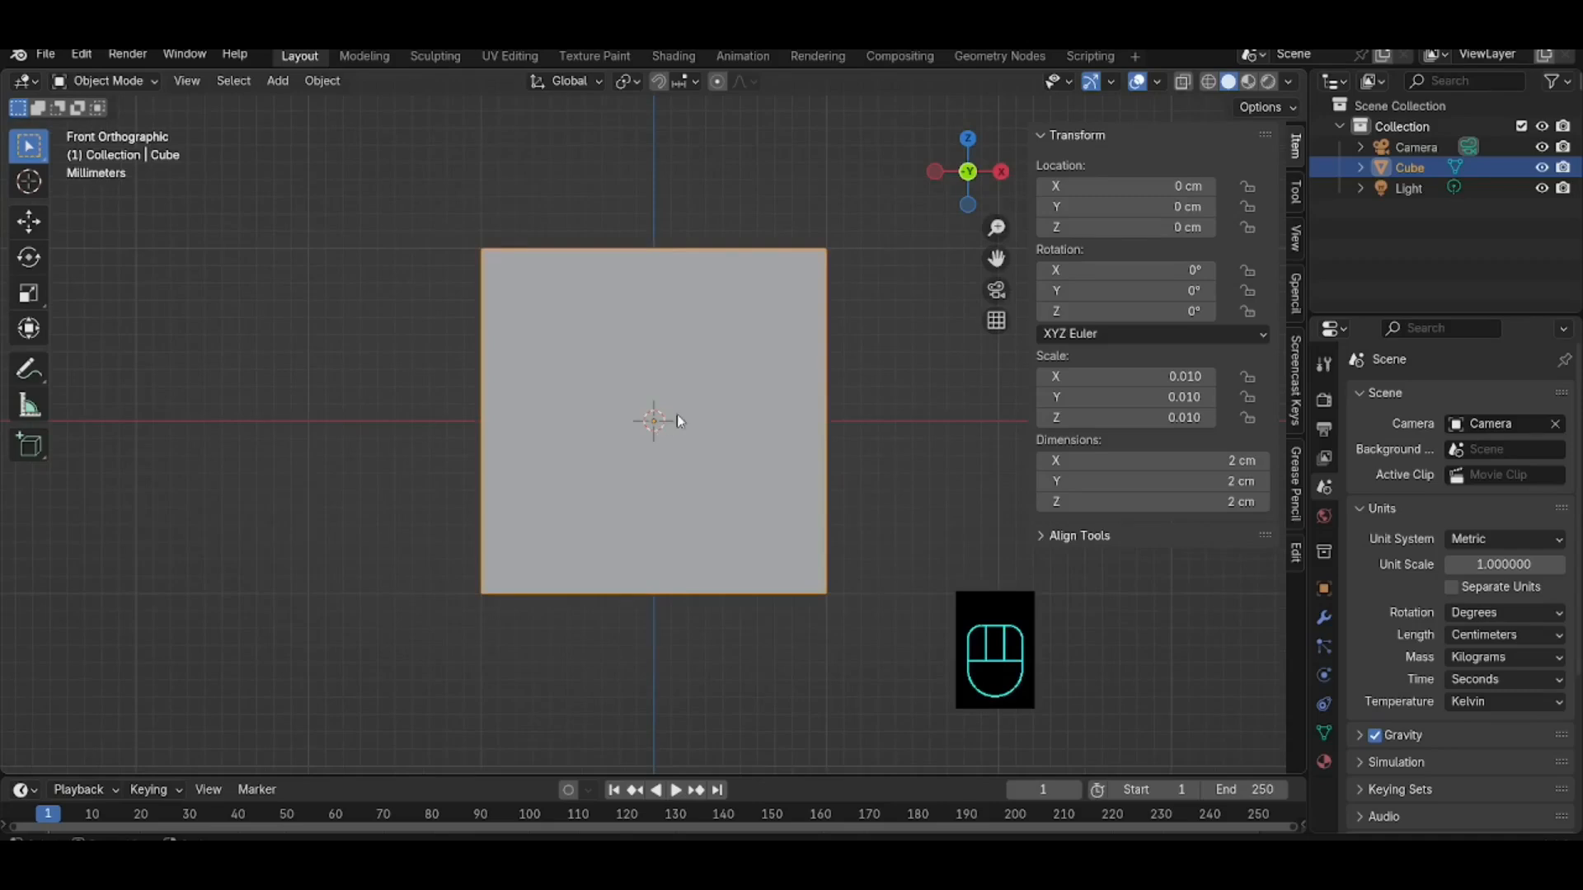
pyautogui.scroll(-4, 714, 404)
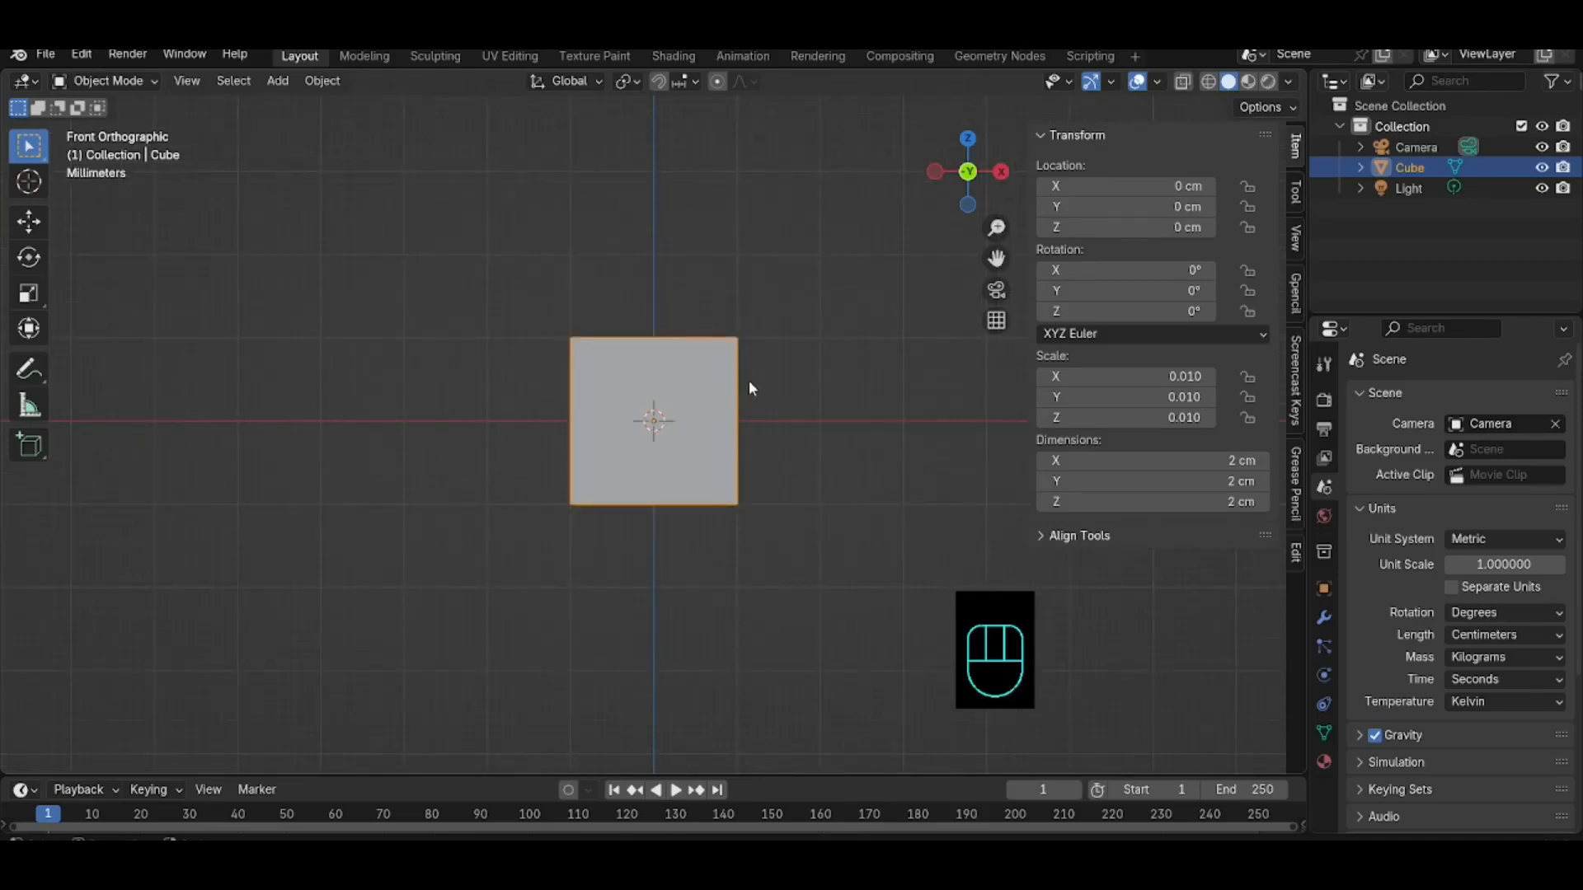
pyautogui.scroll(2, 750, 381)
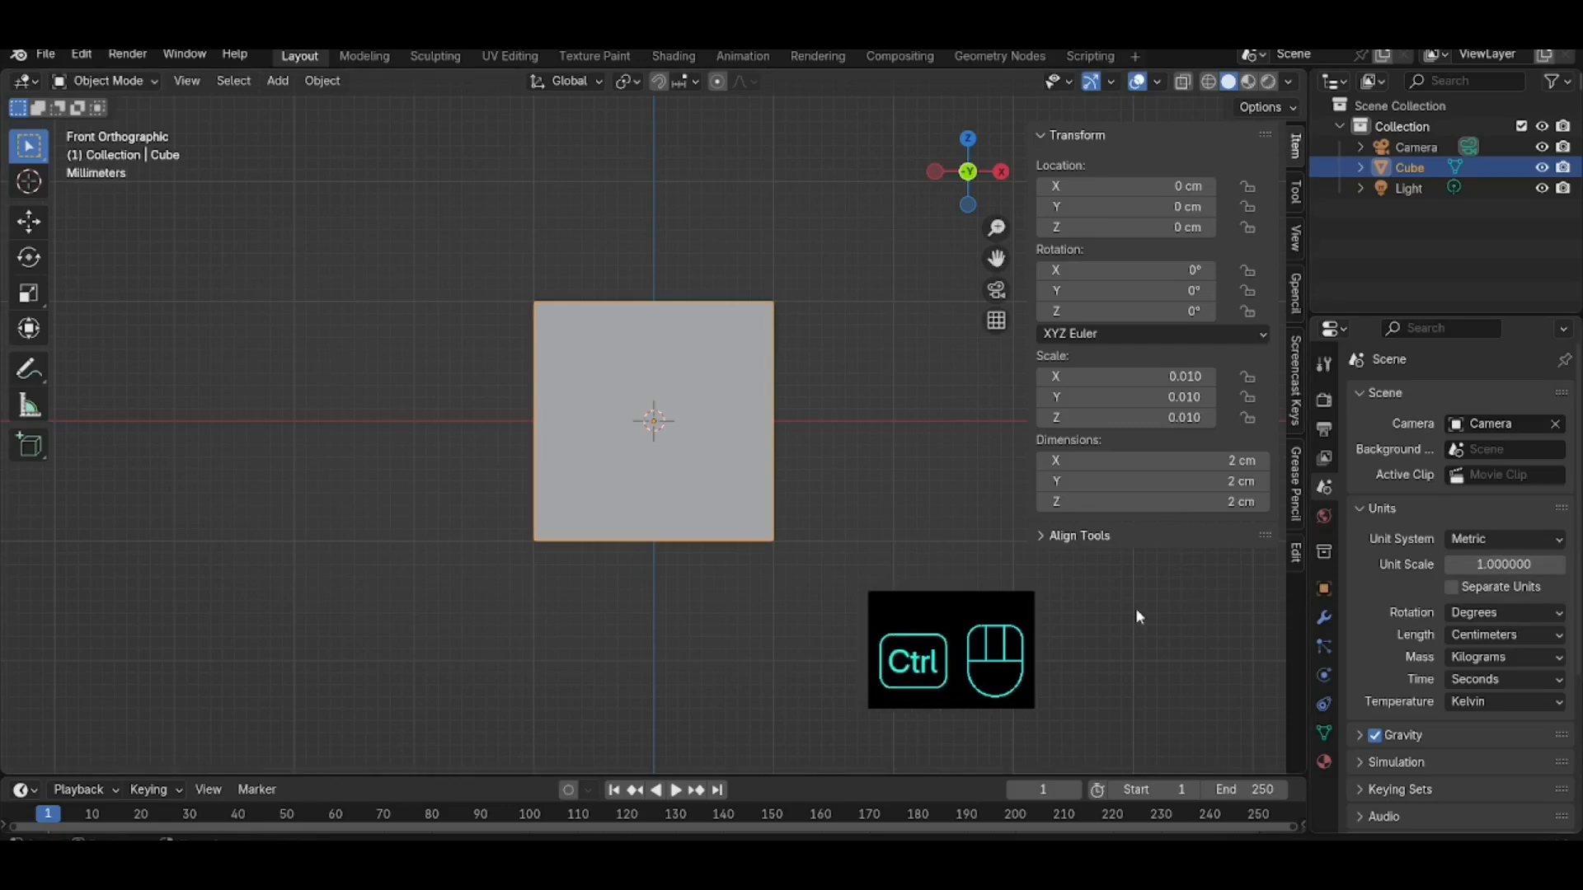
pyautogui.hotkey('ctrl', 'z')
pyautogui.hotkey('ctrl', 'z')
pyautogui.hotkey('ctrl', 'z')
pyautogui.hotkey('ctrl', 'z')
pyautogui.hotkey('ctrl', 'z')
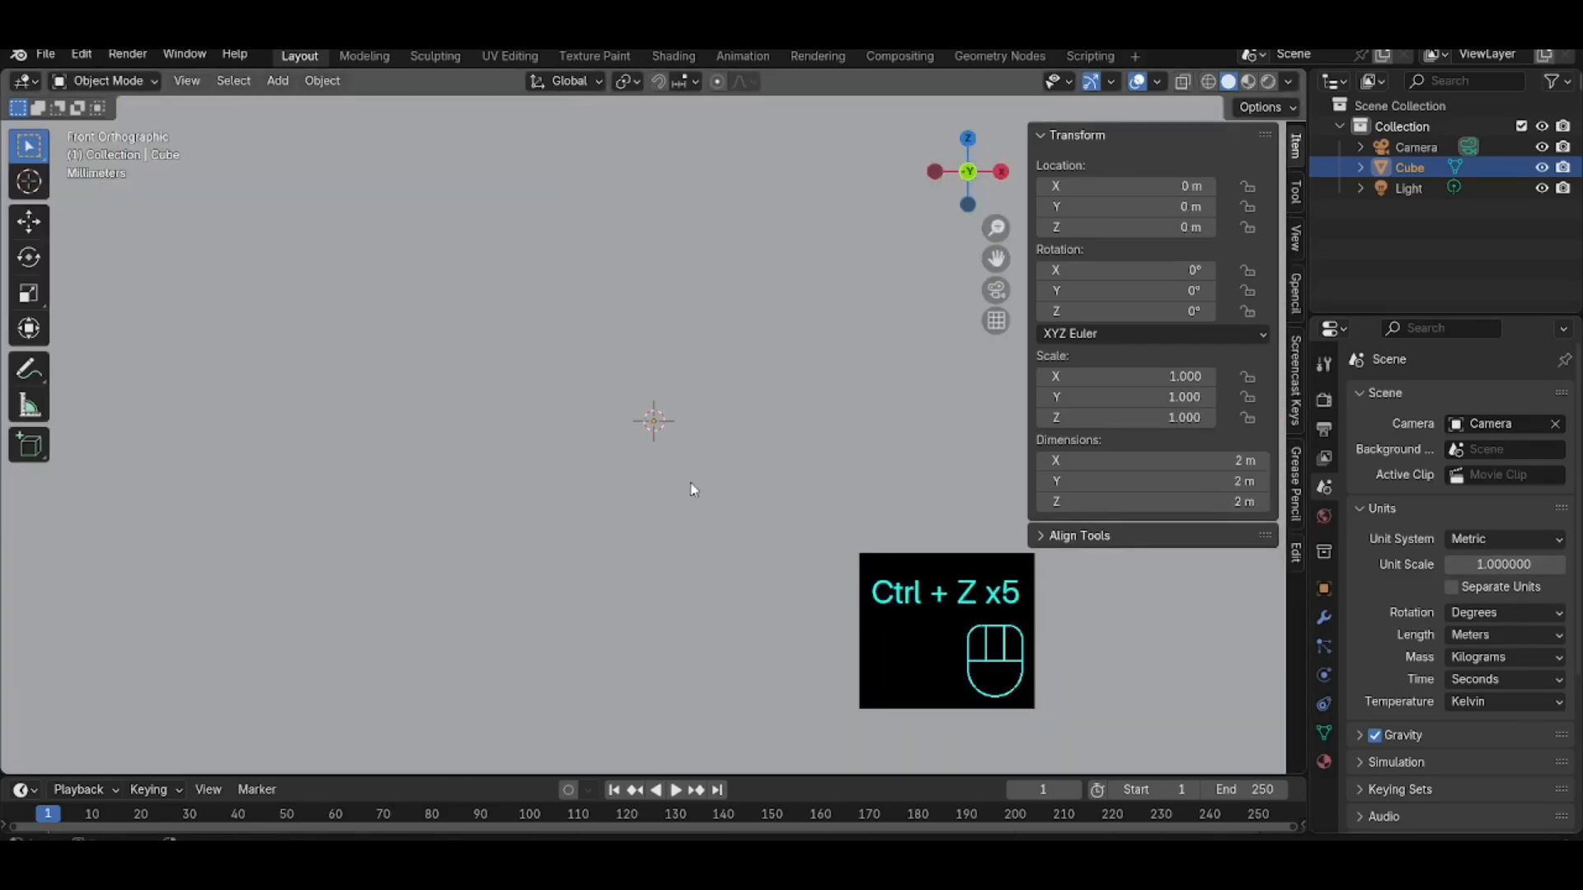
pyautogui.hotkey('ctrl', 'z')
pyautogui.hotkey('ctrl', 'z')
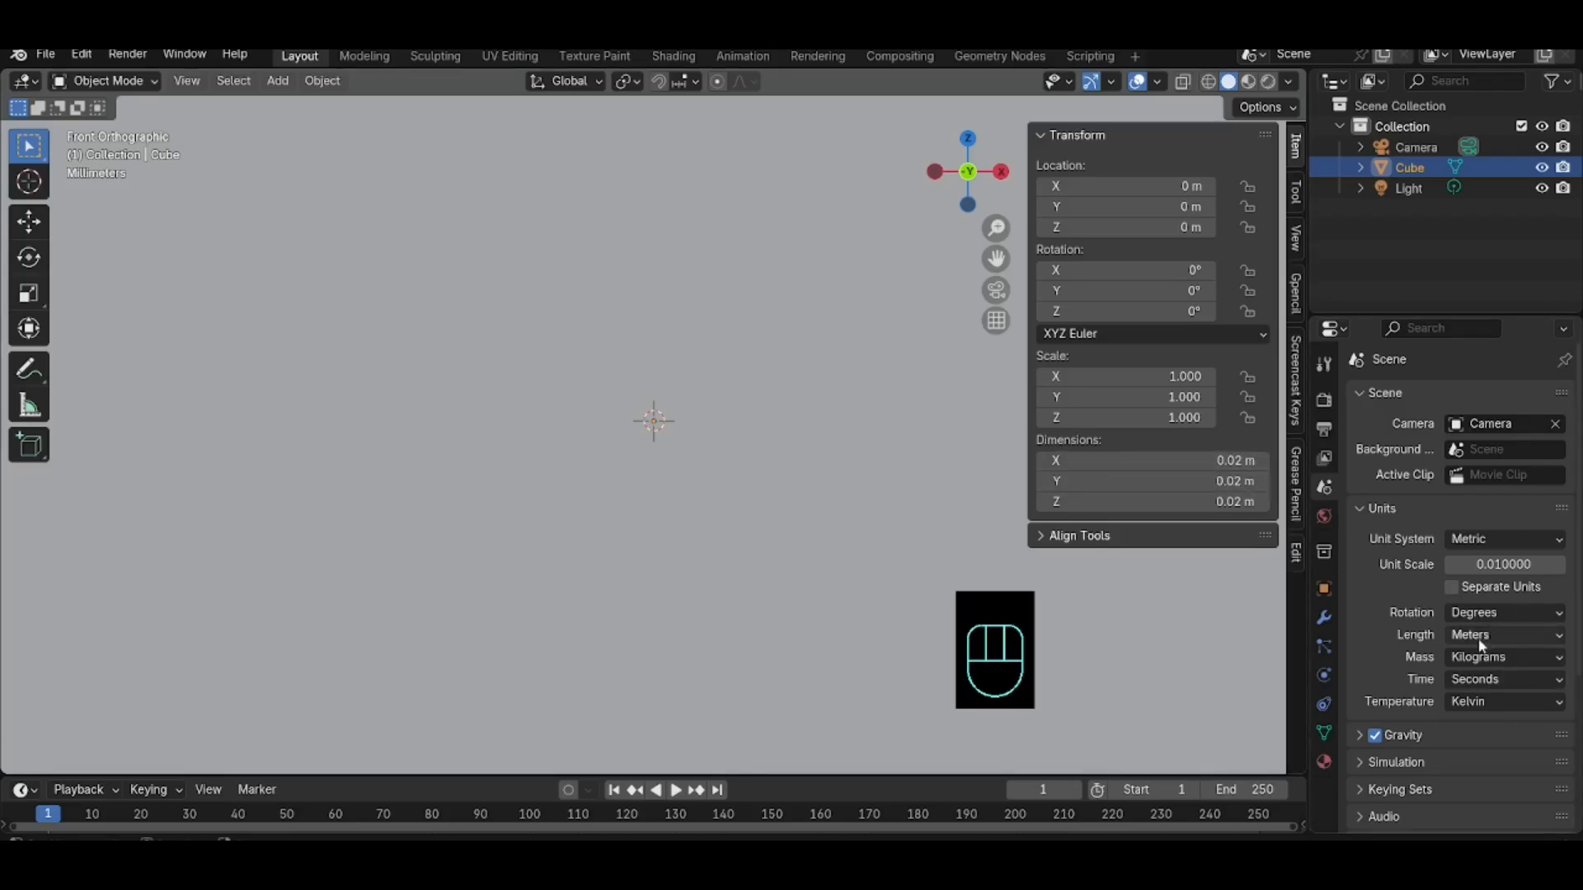
# Step: Set the scene's length unit to Centimeters
pyautogui.moveTo(1487, 635); pyautogui.dragTo(1476, 725)
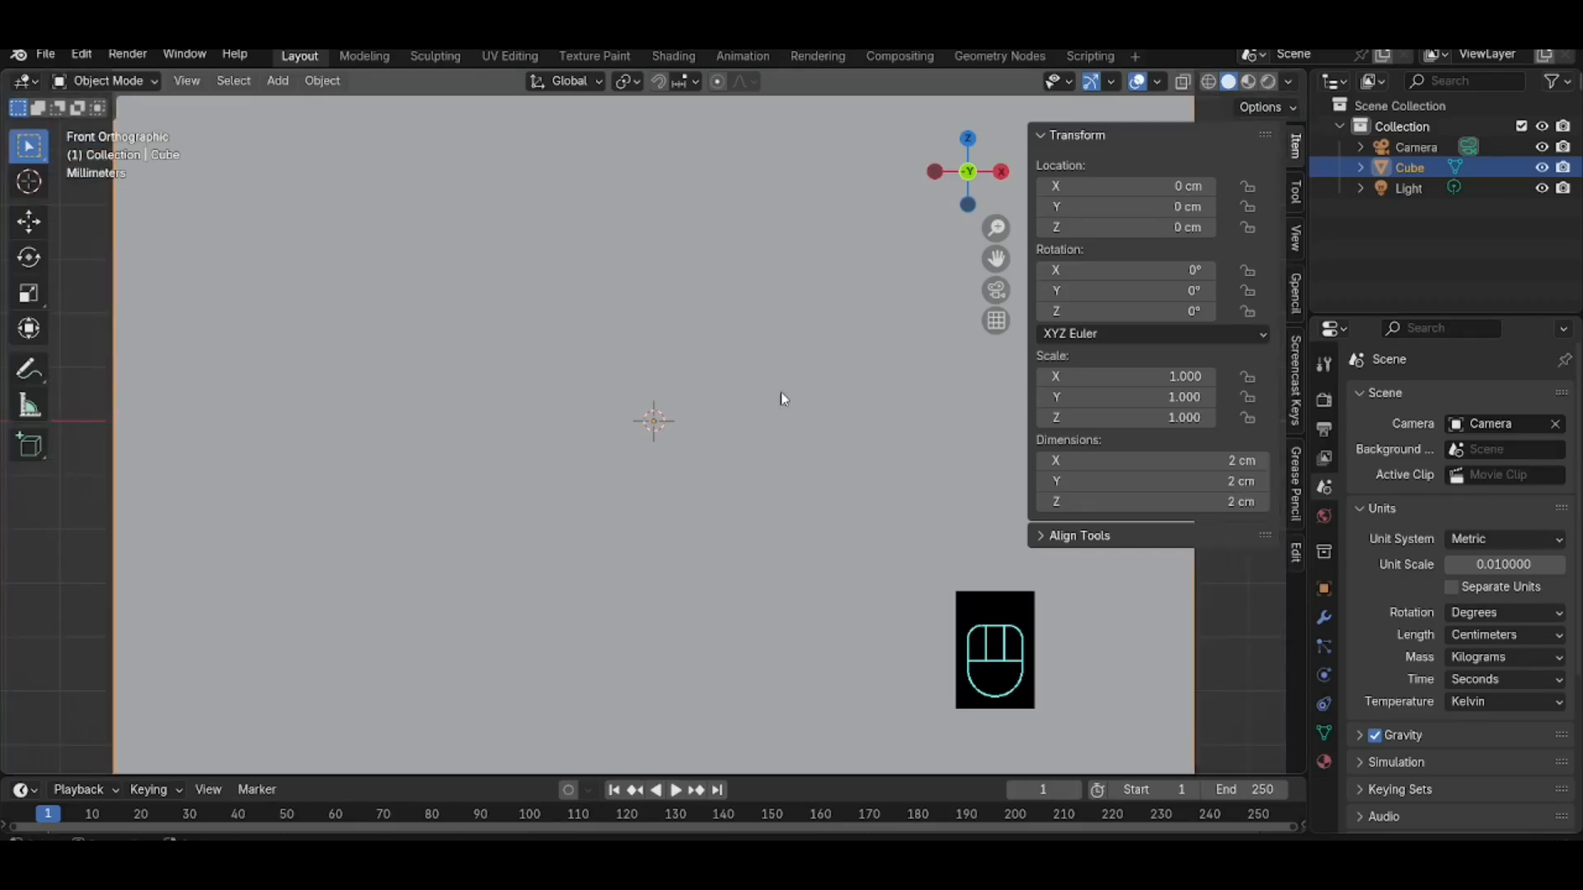
pyautogui.scroll(-4, 830, 426)
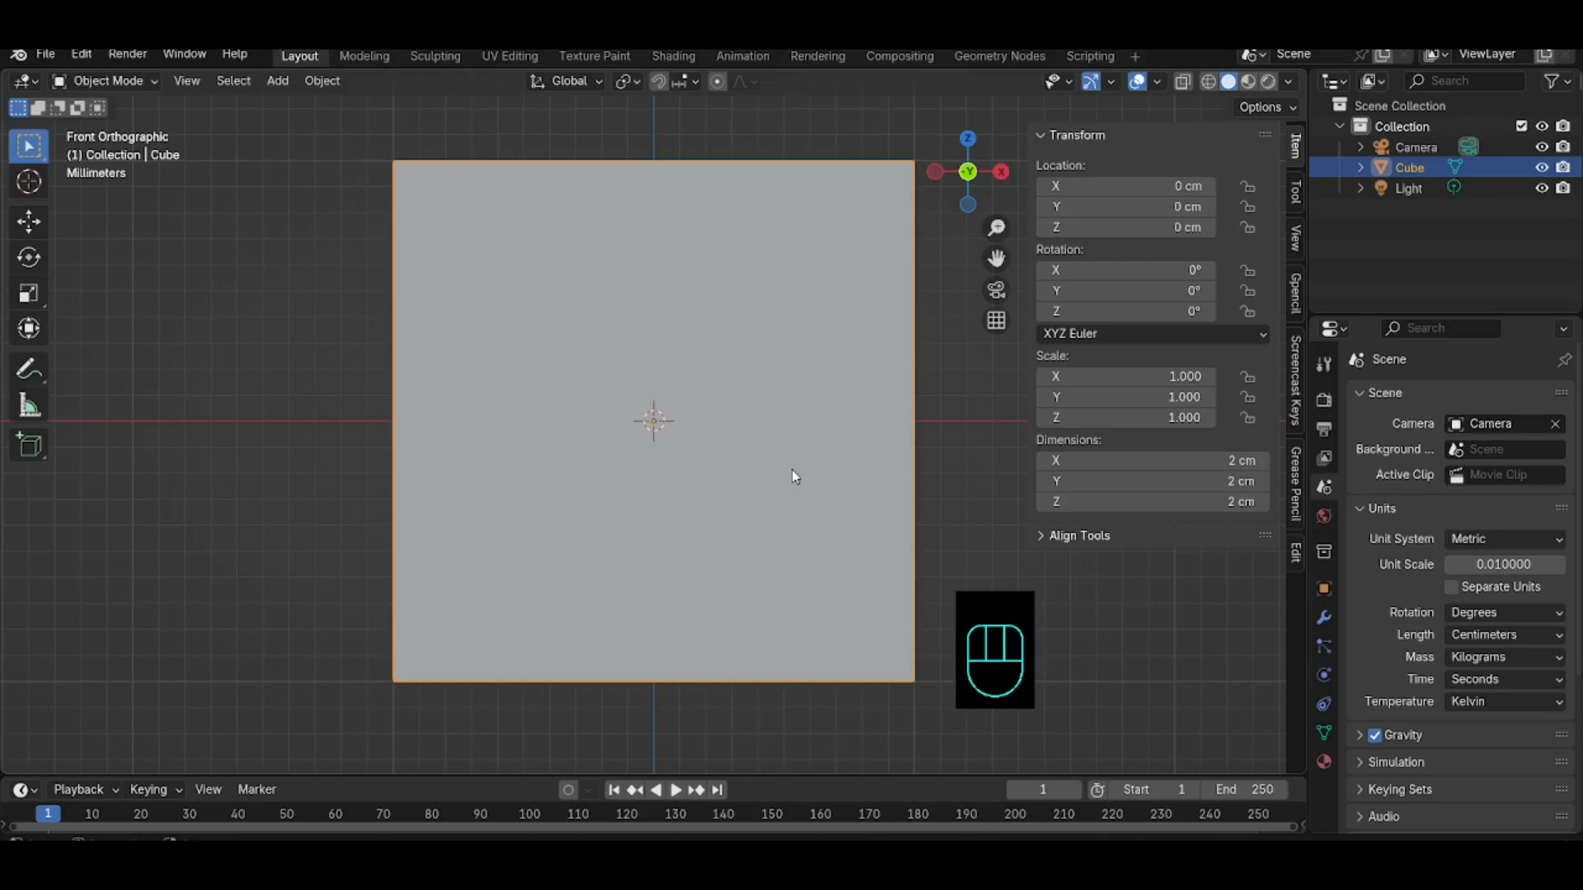
pyautogui.scroll(-2, 709, 442)
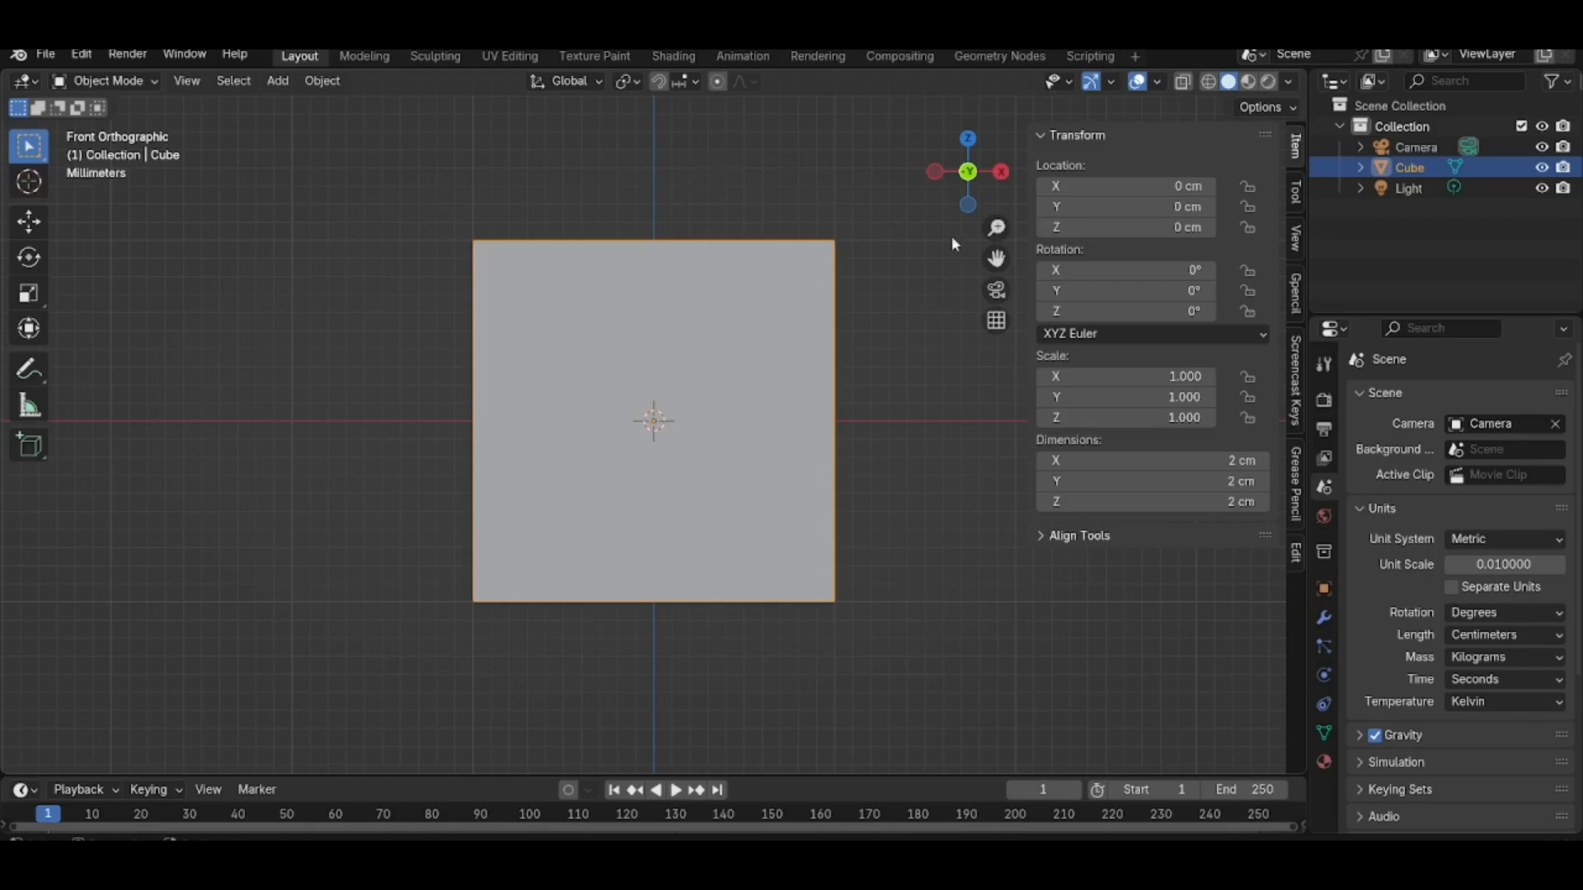
# Step: Add the hand-drawn owl sketch with the 40 and 80 dimensions as a reference image in the front view
pyautogui.moveTo(996, 258); pyautogui.dragTo(865, 330)
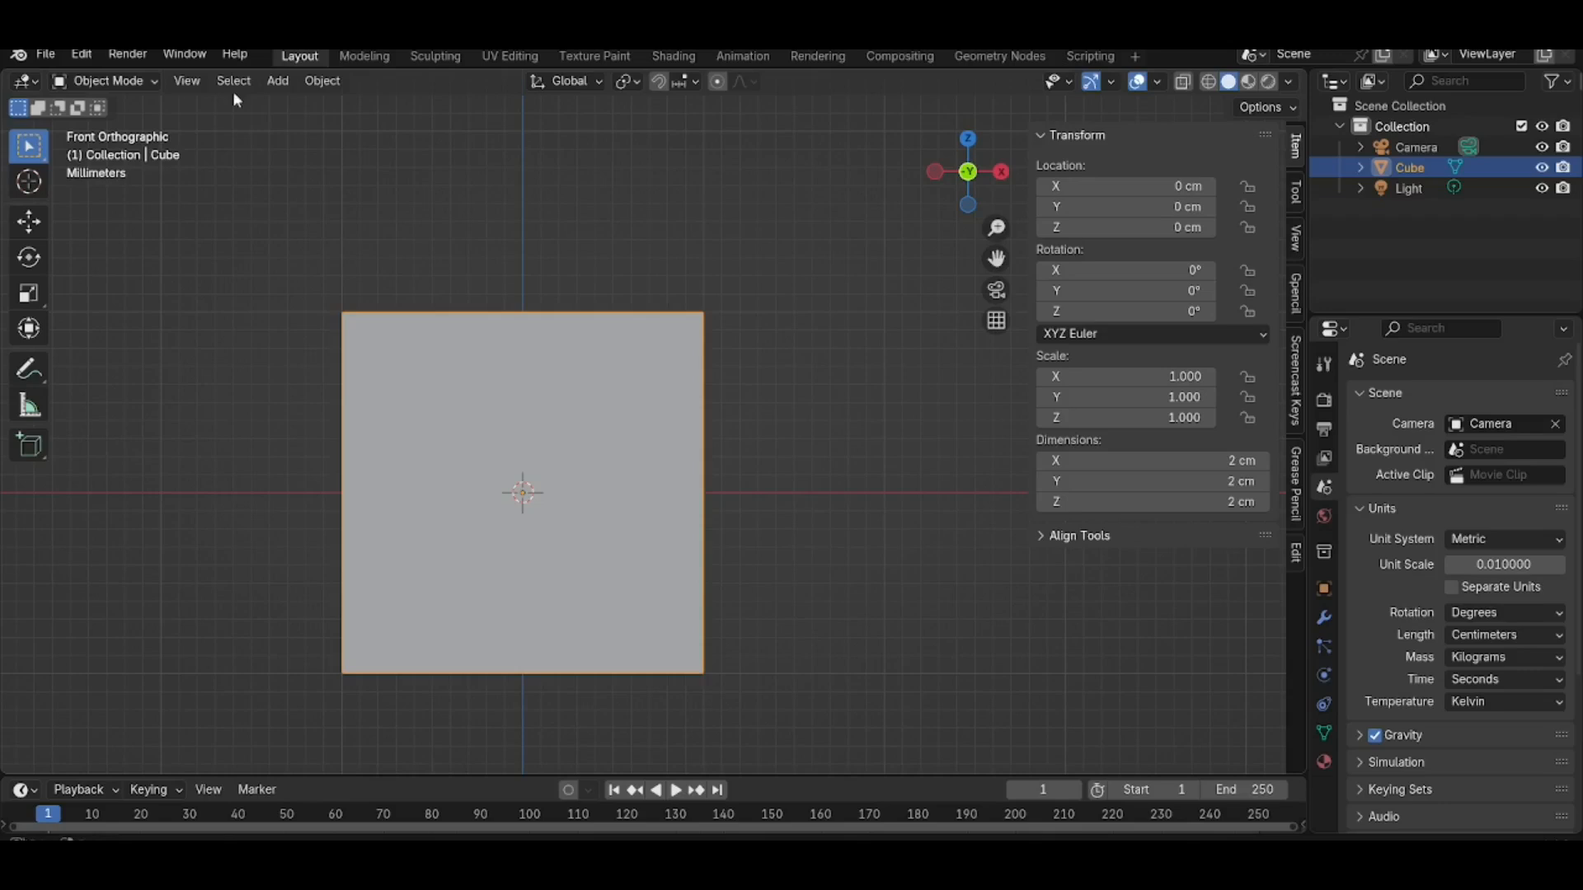
pyautogui.click(281, 80)
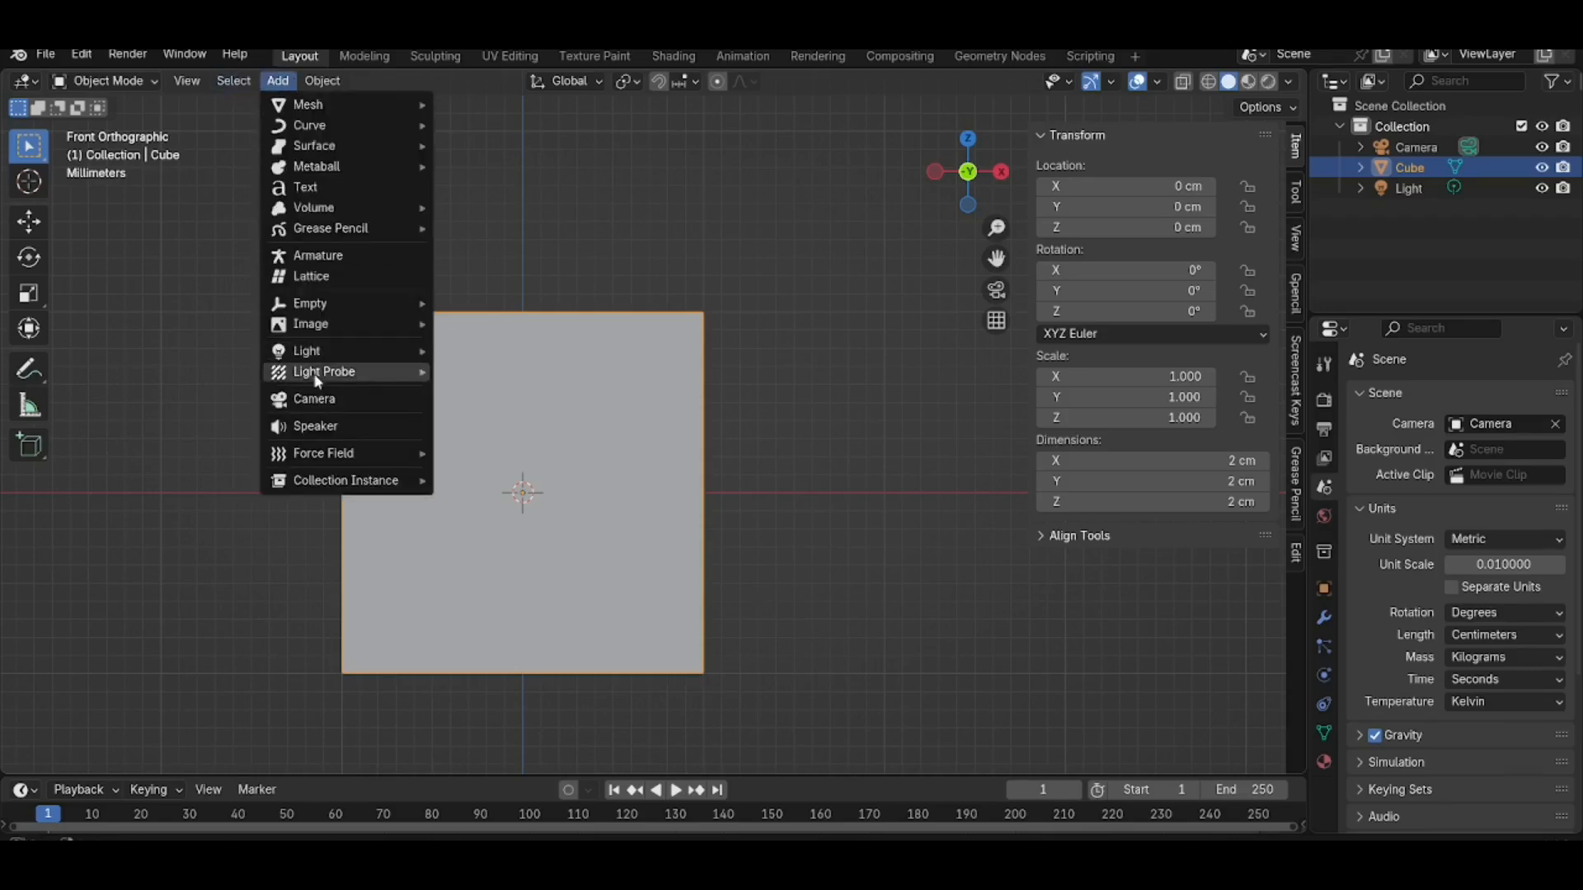
pyautogui.moveTo(342, 324)
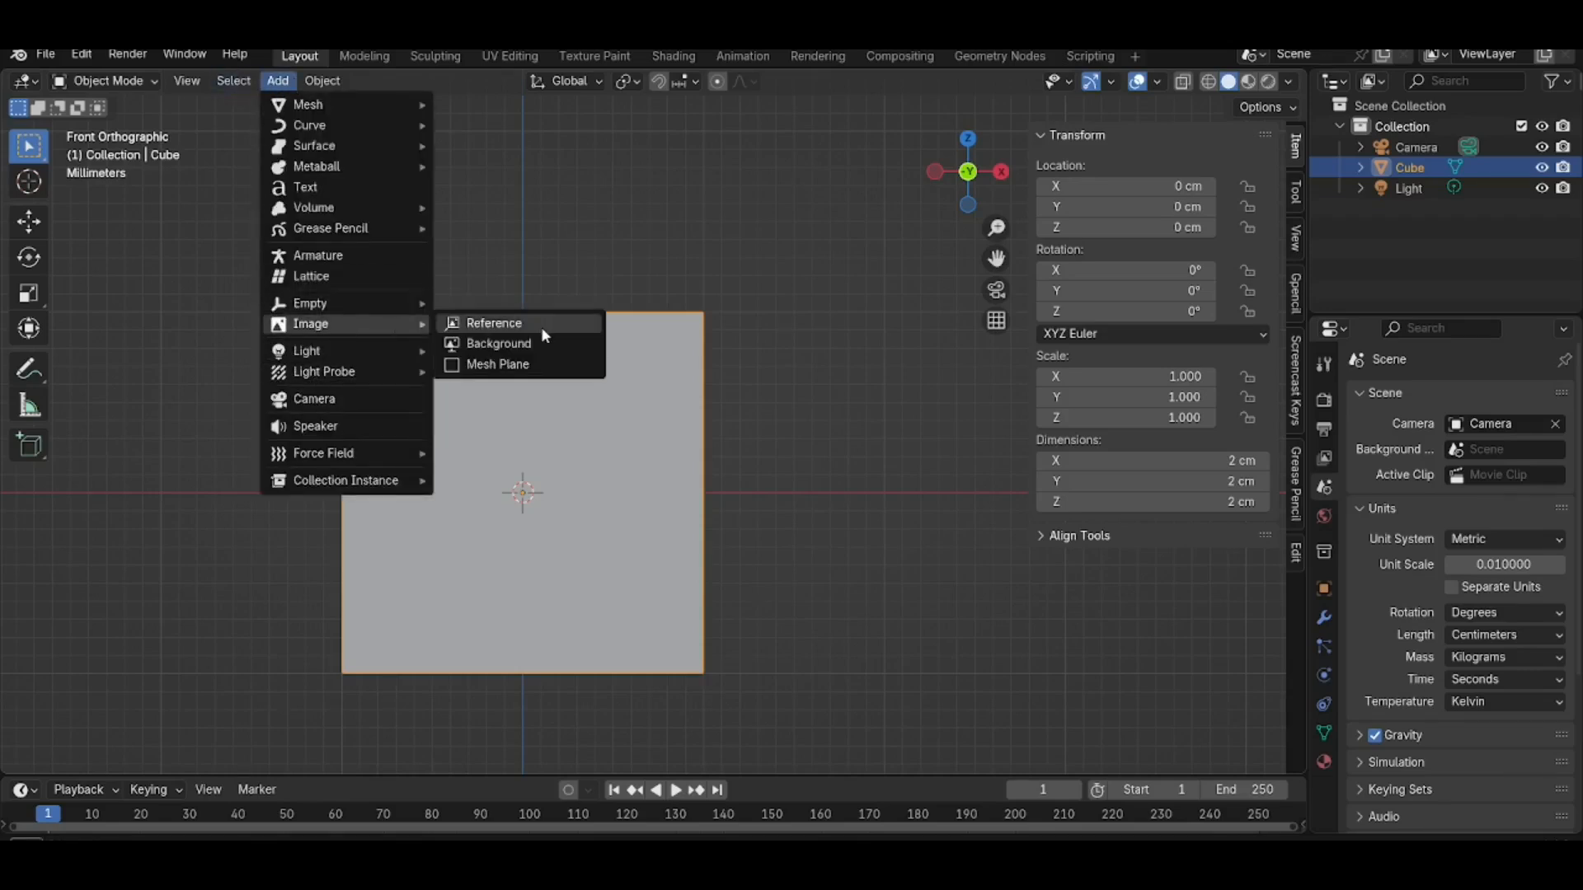
pyautogui.click(494, 323)
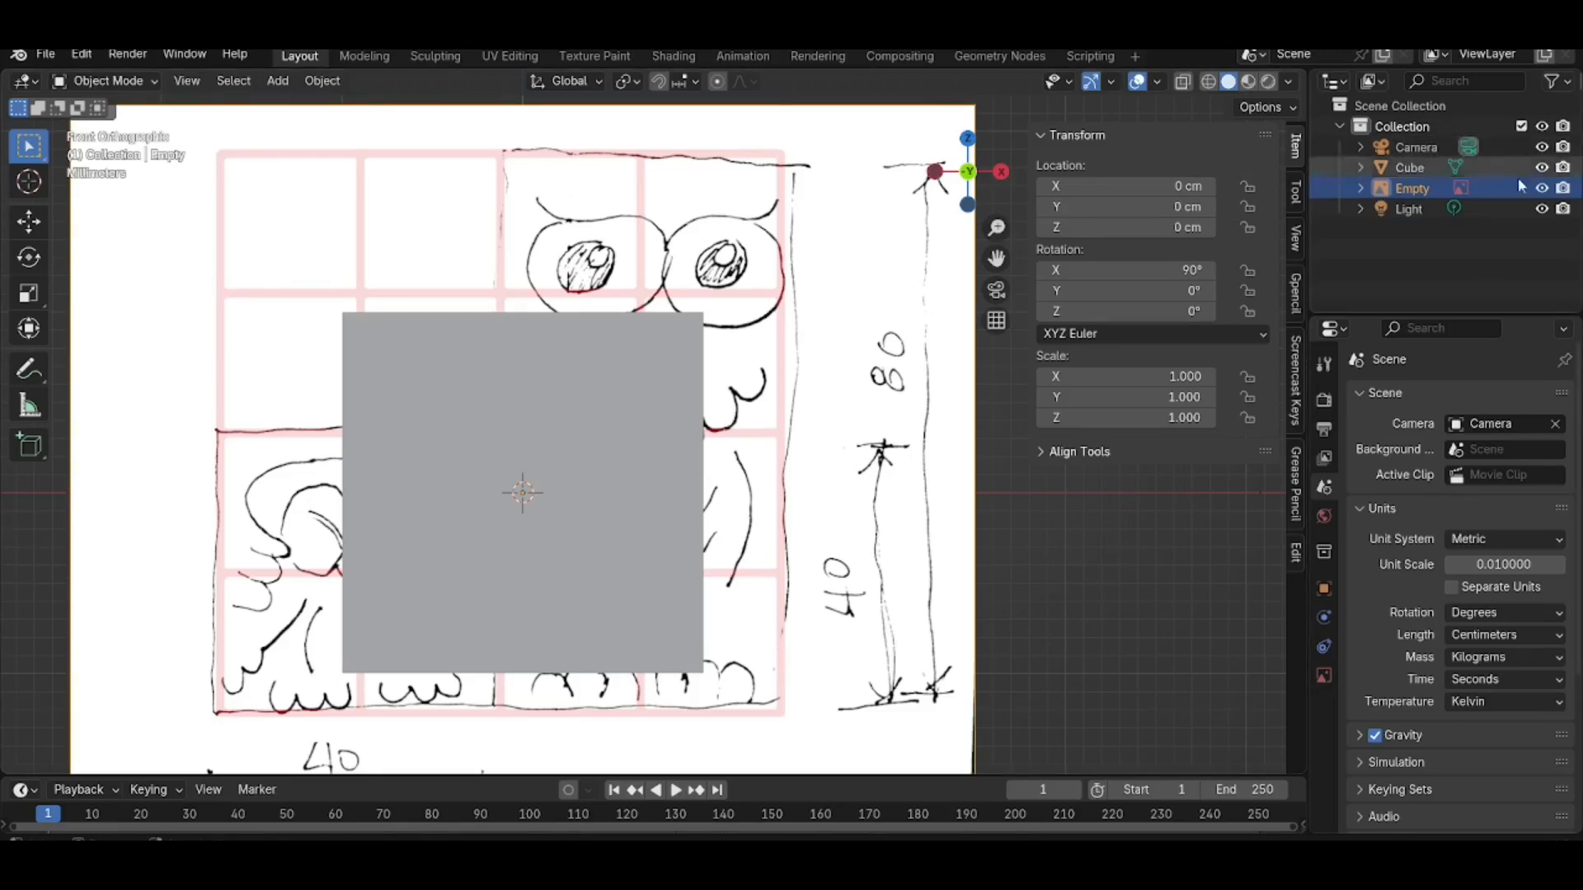
# Step: Hide the cube to examine the owl sketch, show it again, and compare both from an angle and from the front
pyautogui.click(1541, 167)
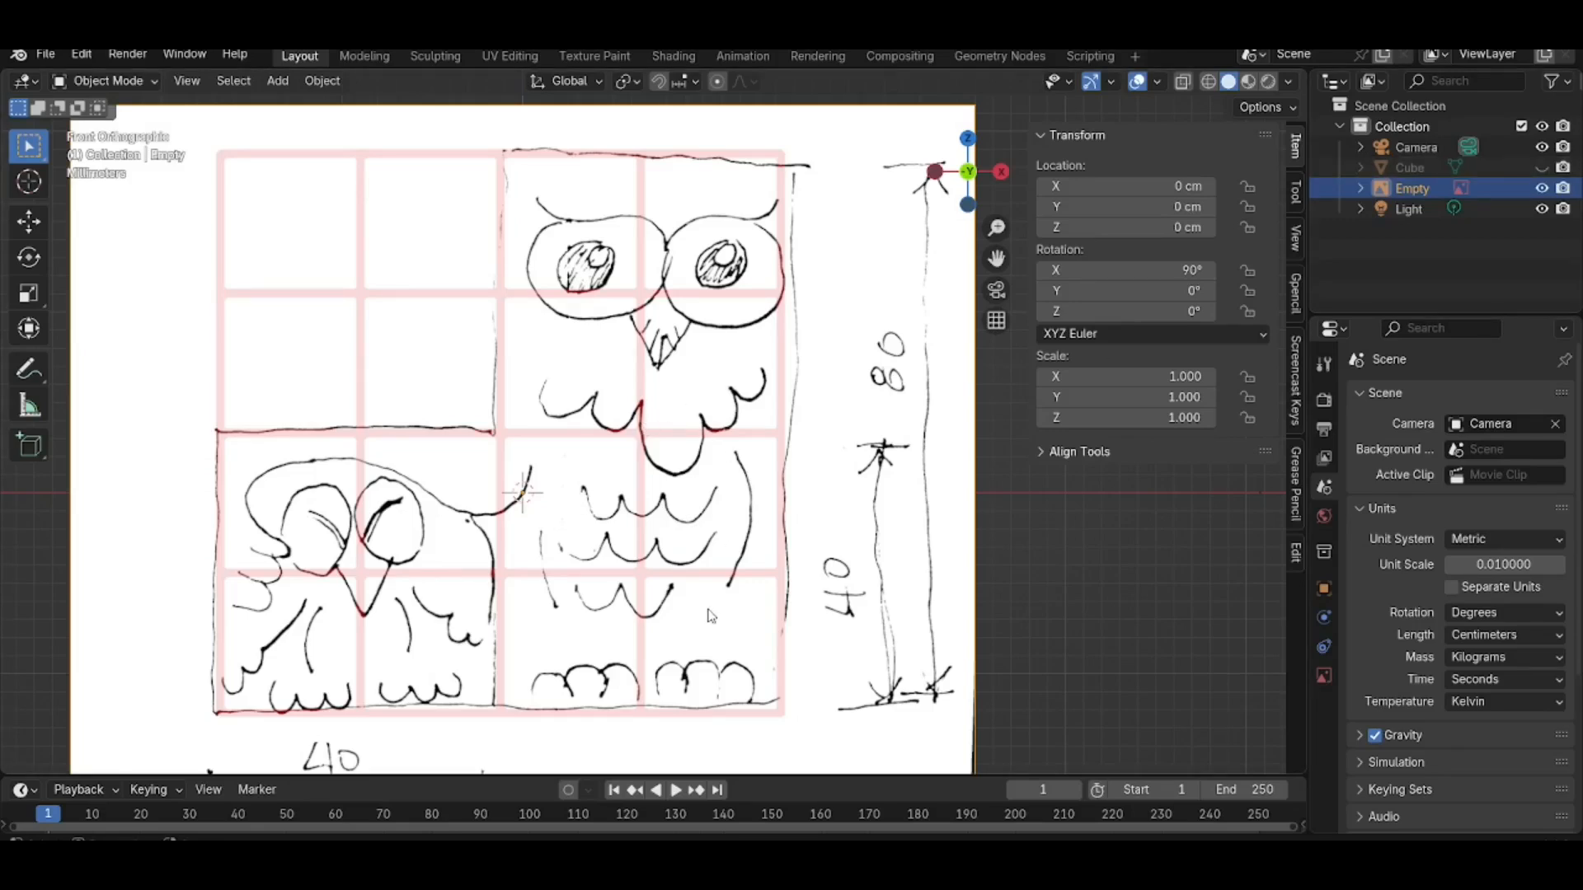
pyautogui.scroll(-2, 712, 616)
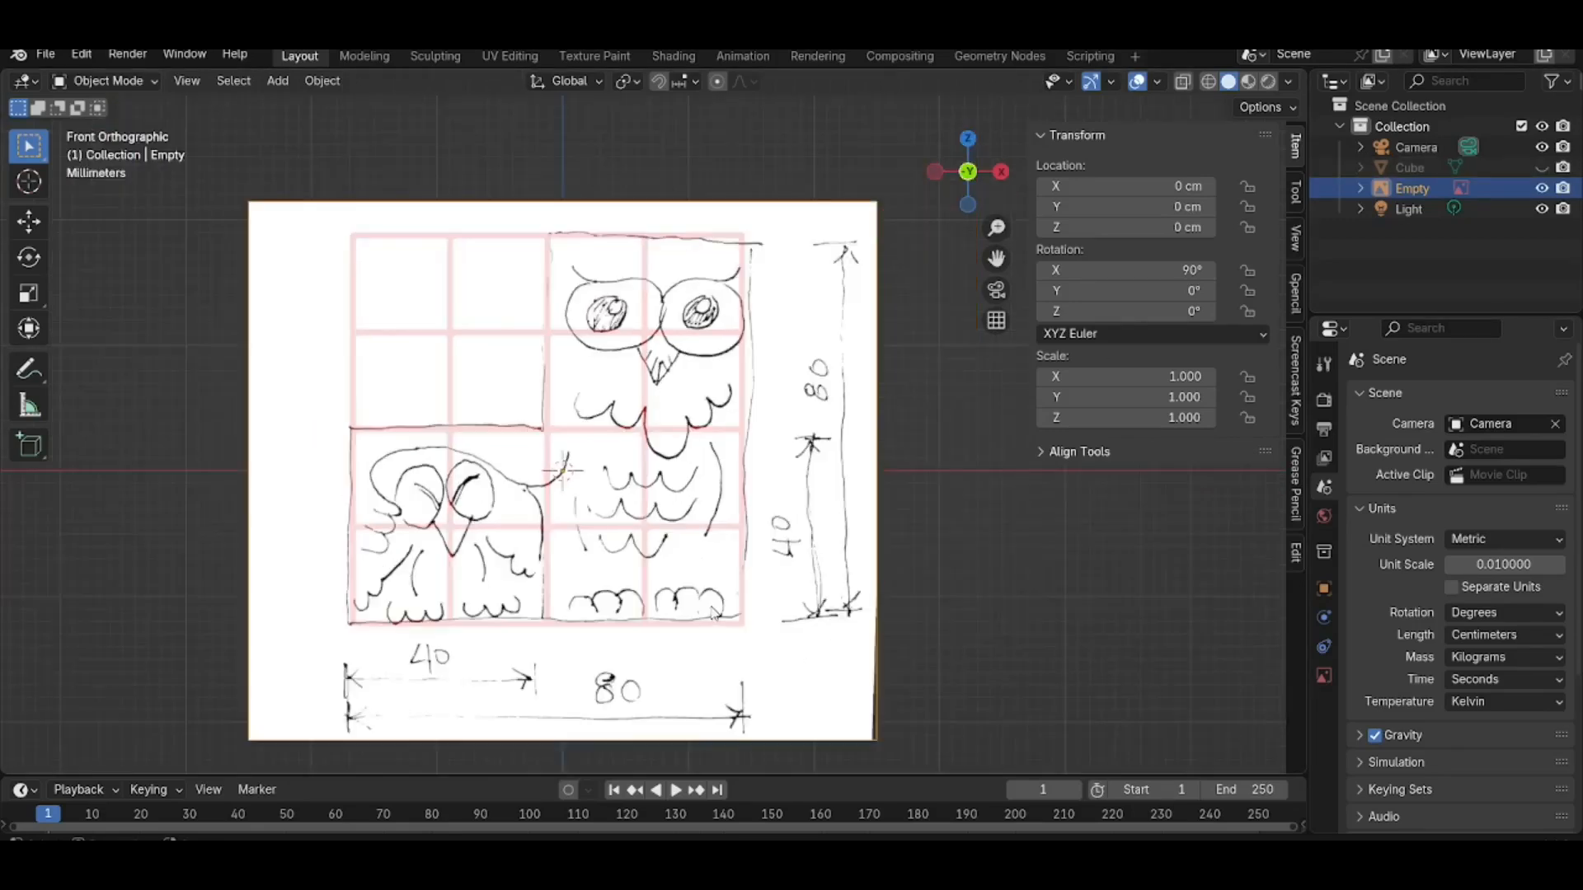
pyautogui.click(1541, 168)
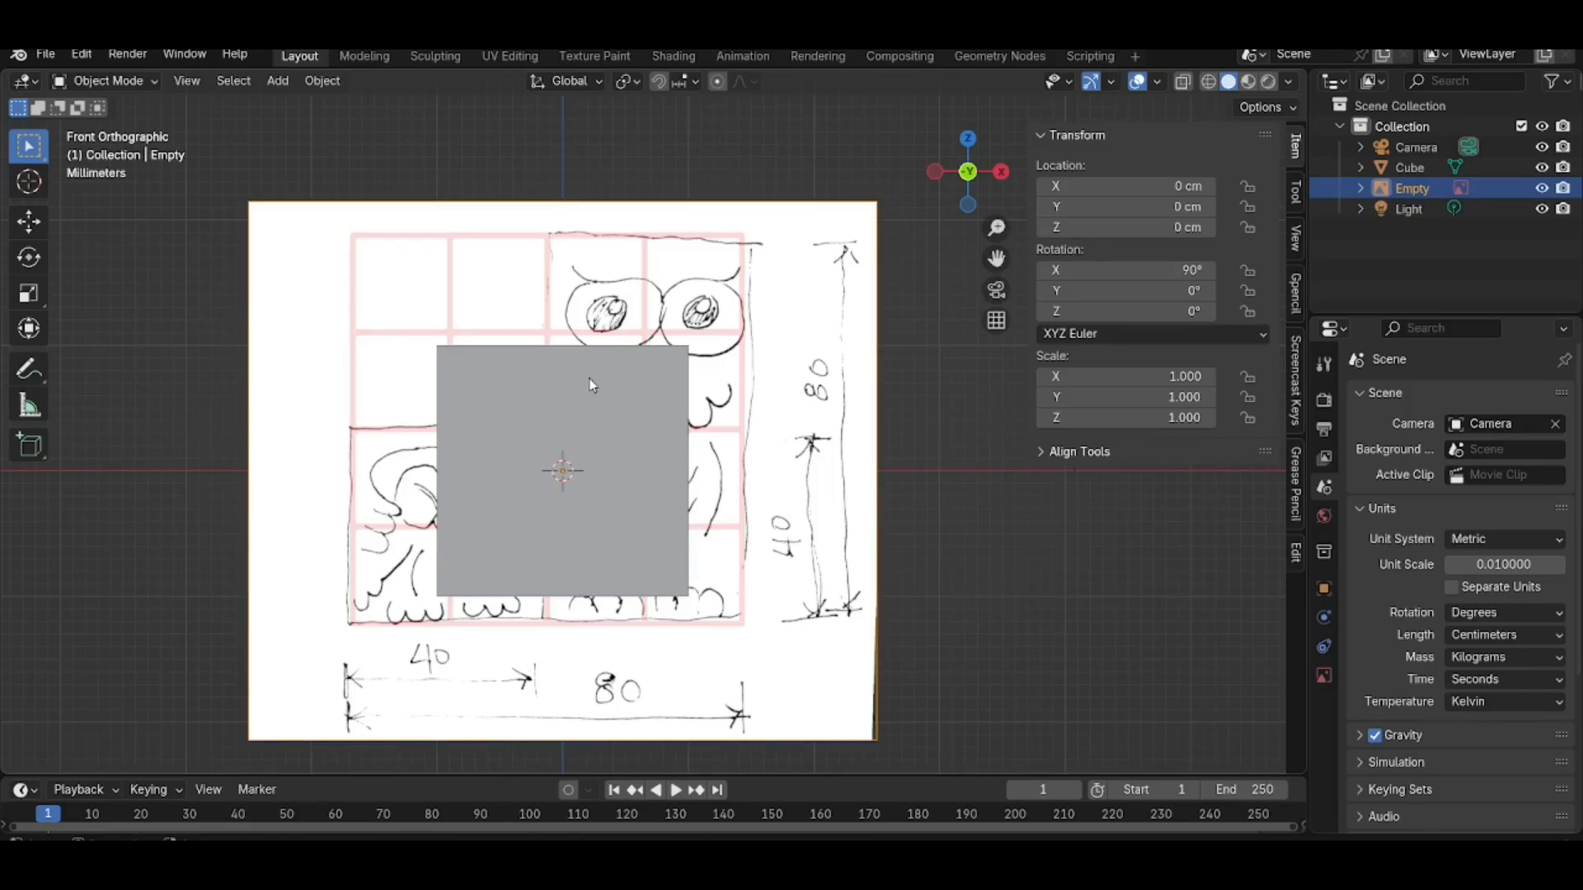
pyautogui.moveTo(617, 417); pyautogui.dragTo(676, 437, button='middle')
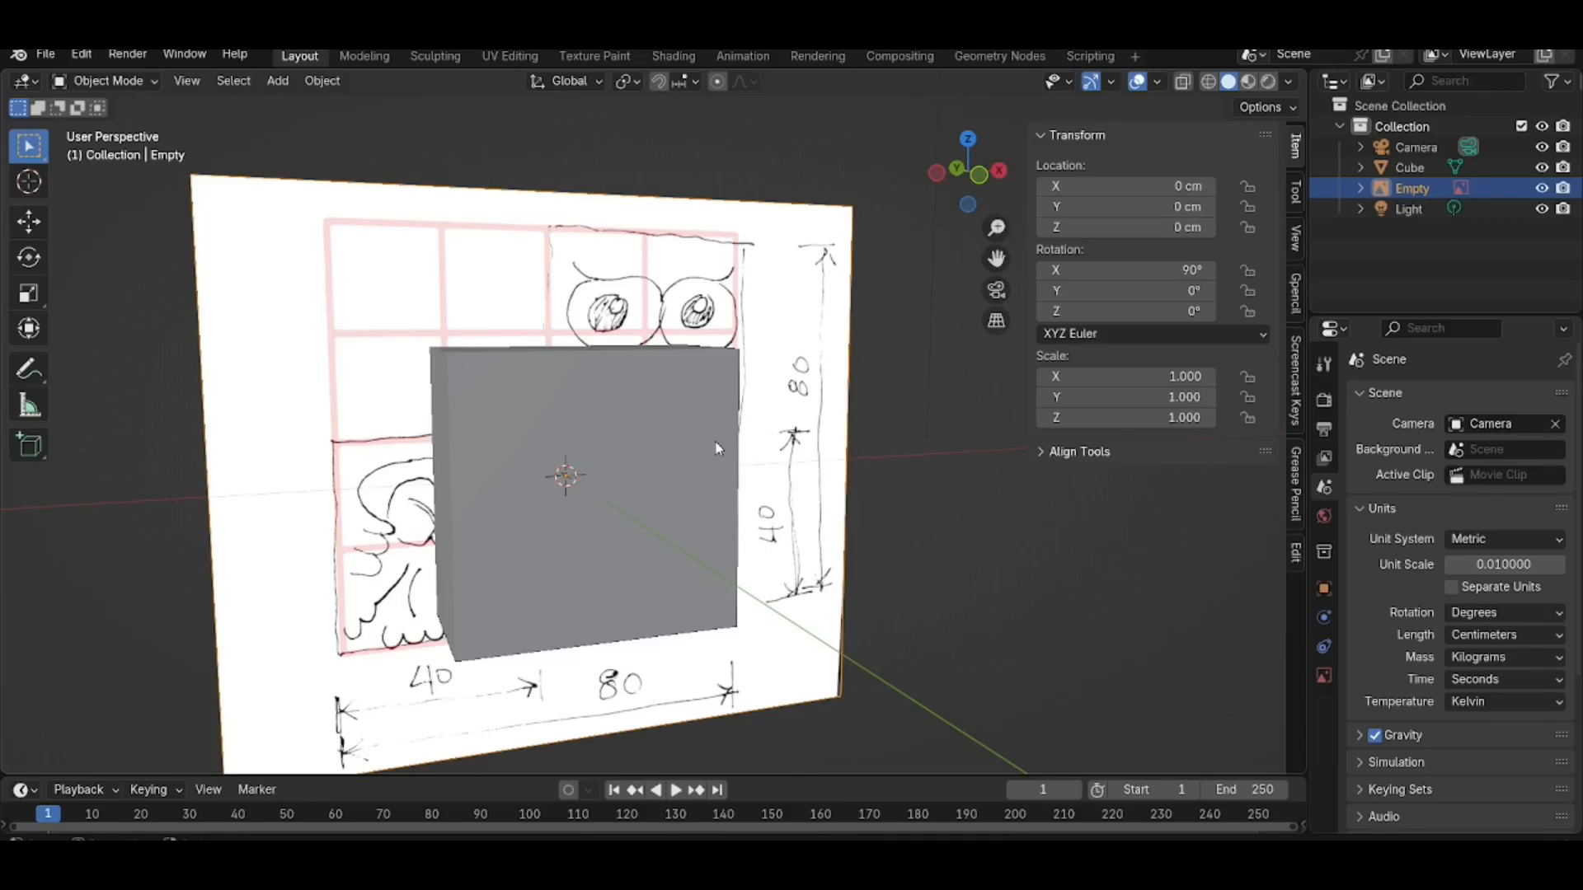
pyautogui.press('KP_1')
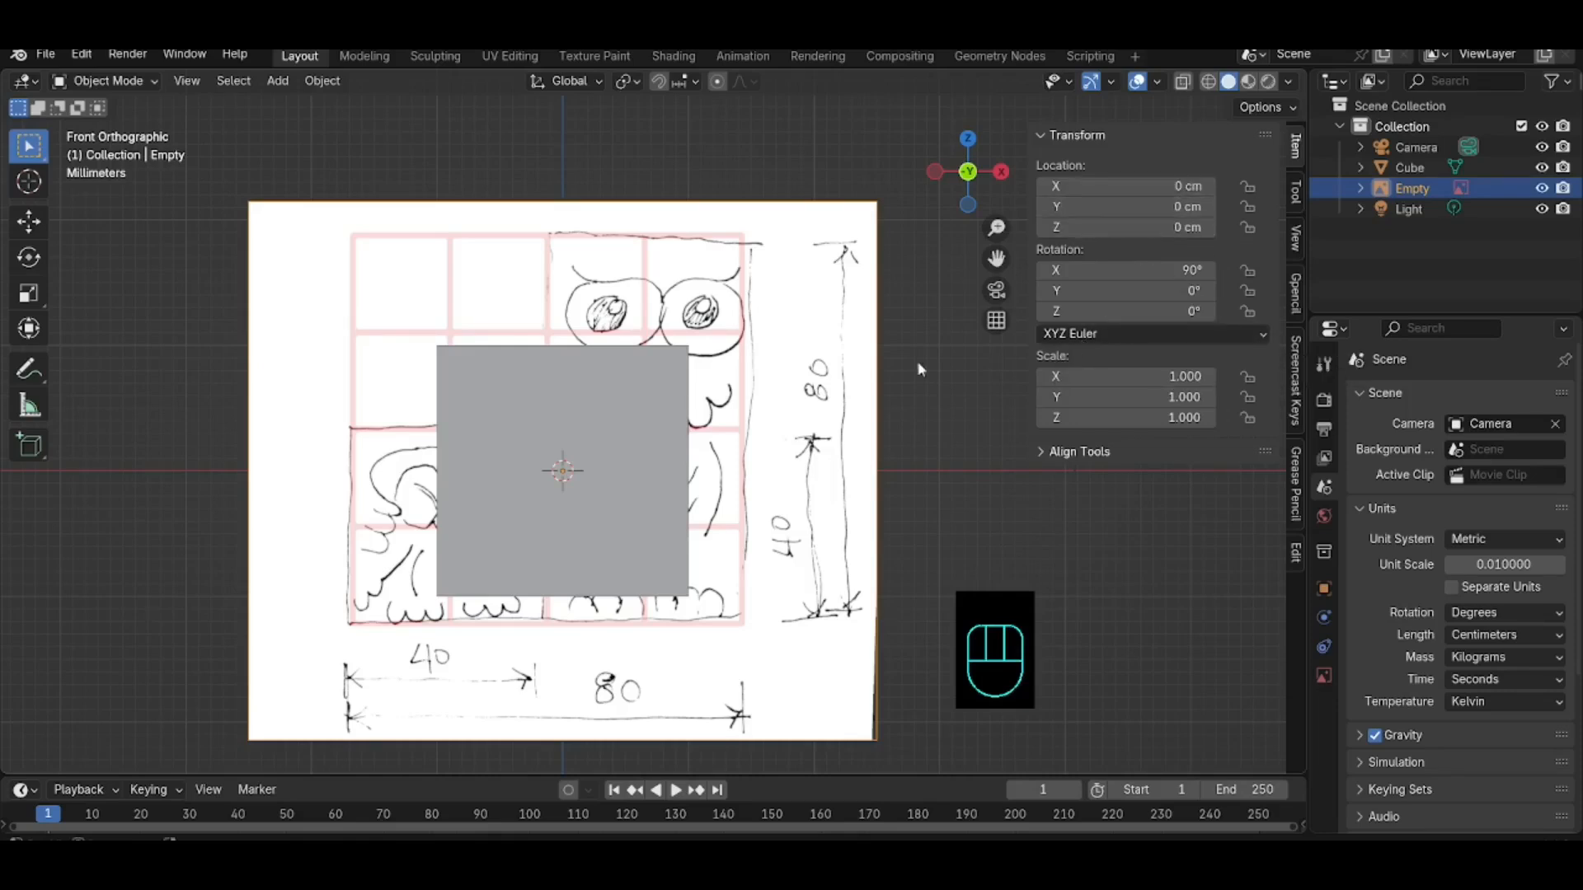
pyautogui.click(561, 466)
pyautogui.press('g')
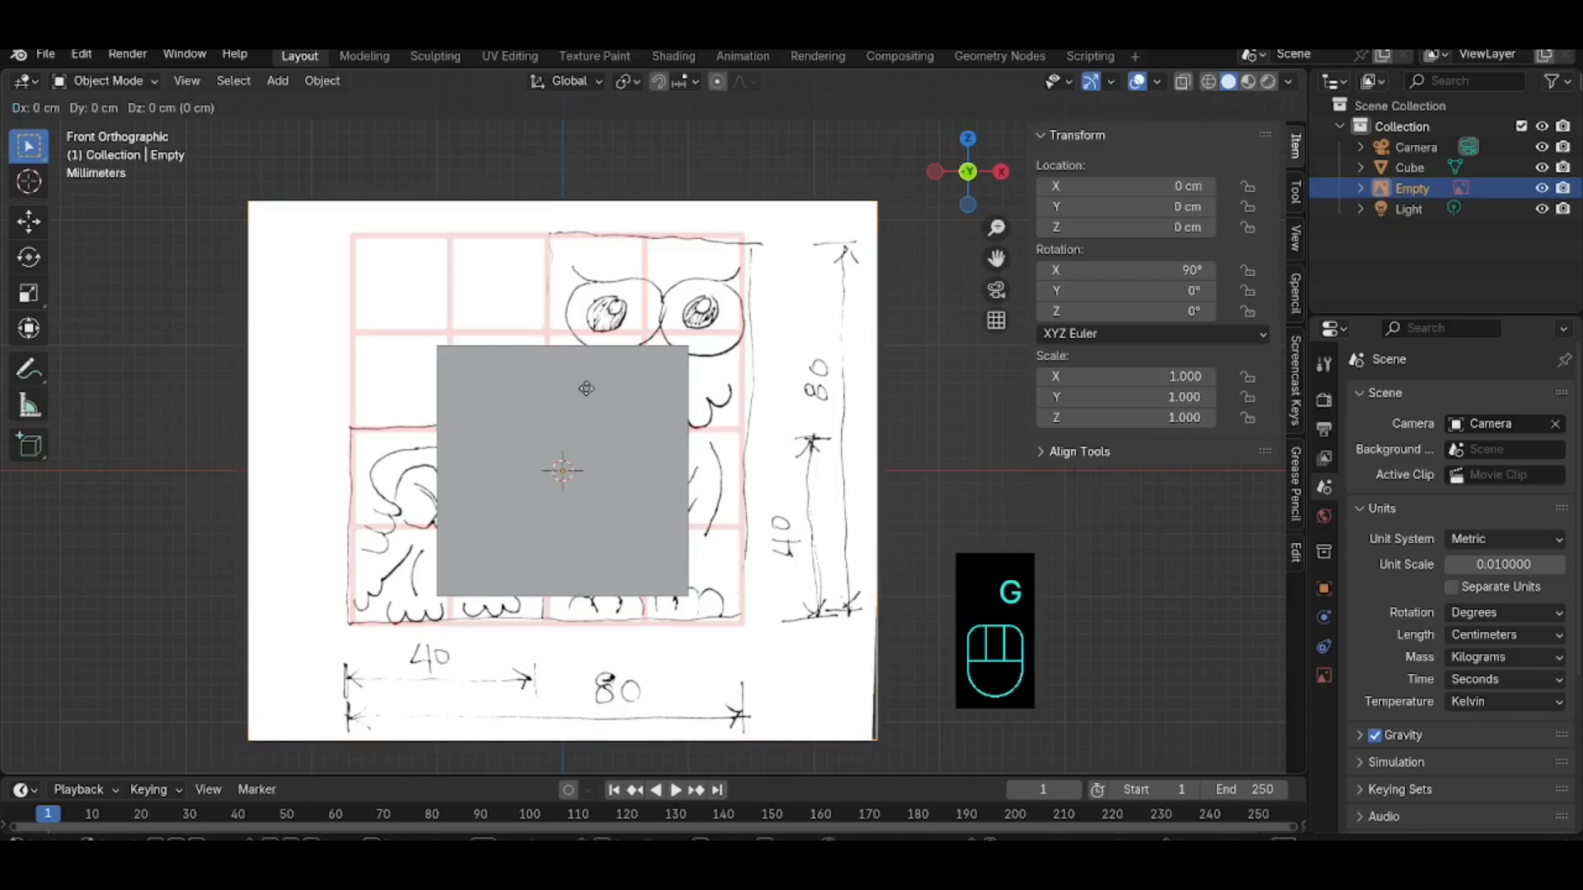
pyautogui.rightClick(589, 390)
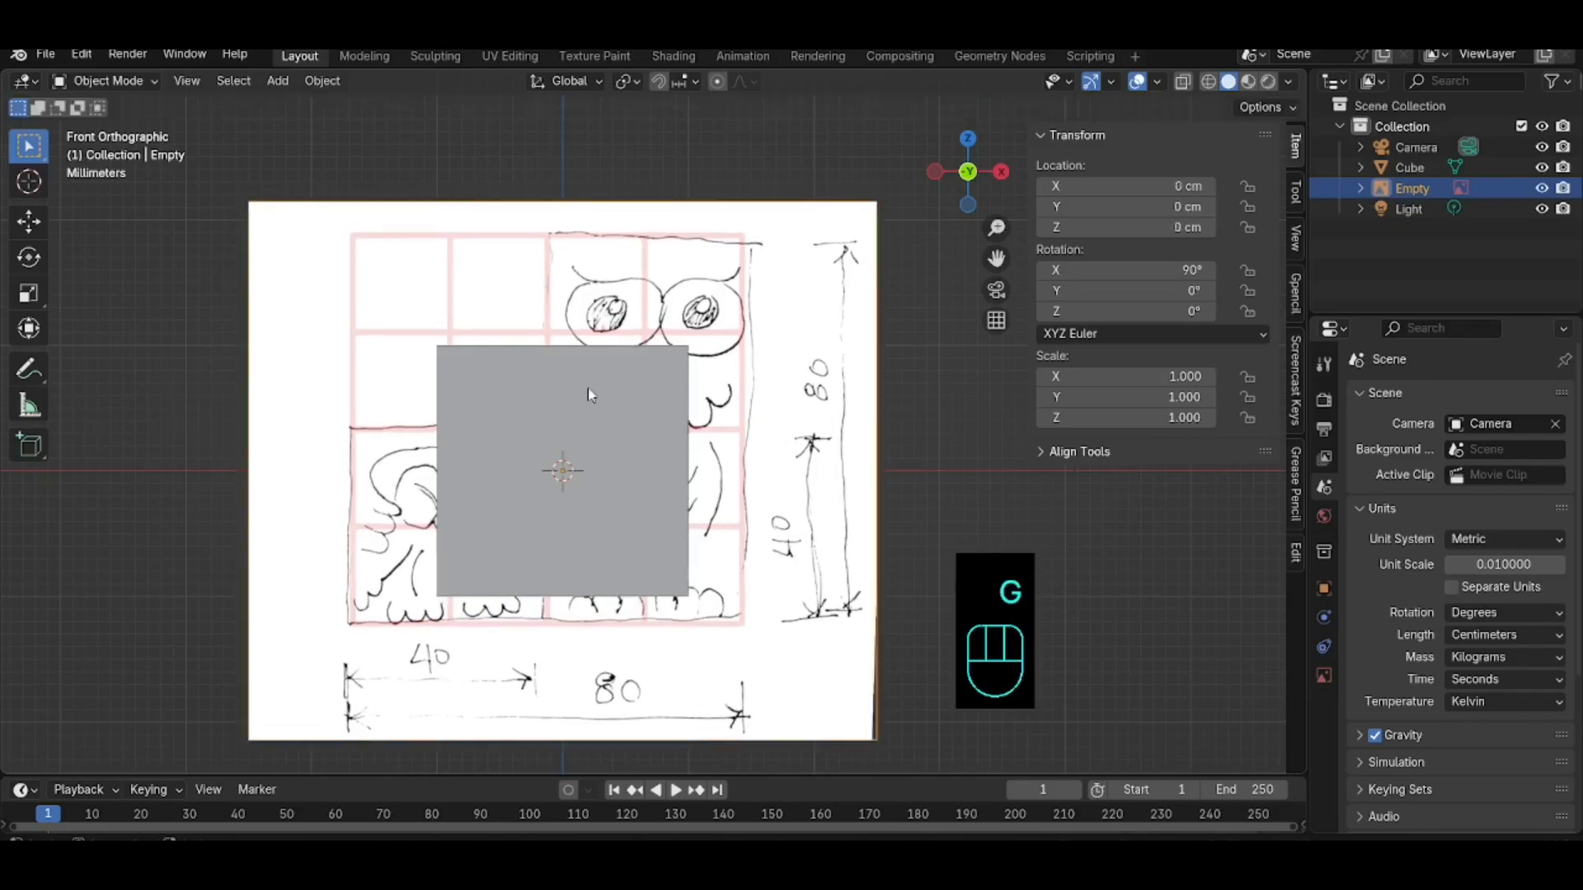
# Step: Move the cube up along the global Z axis and set its Z location to 1 cm
pyautogui.click(637, 453)
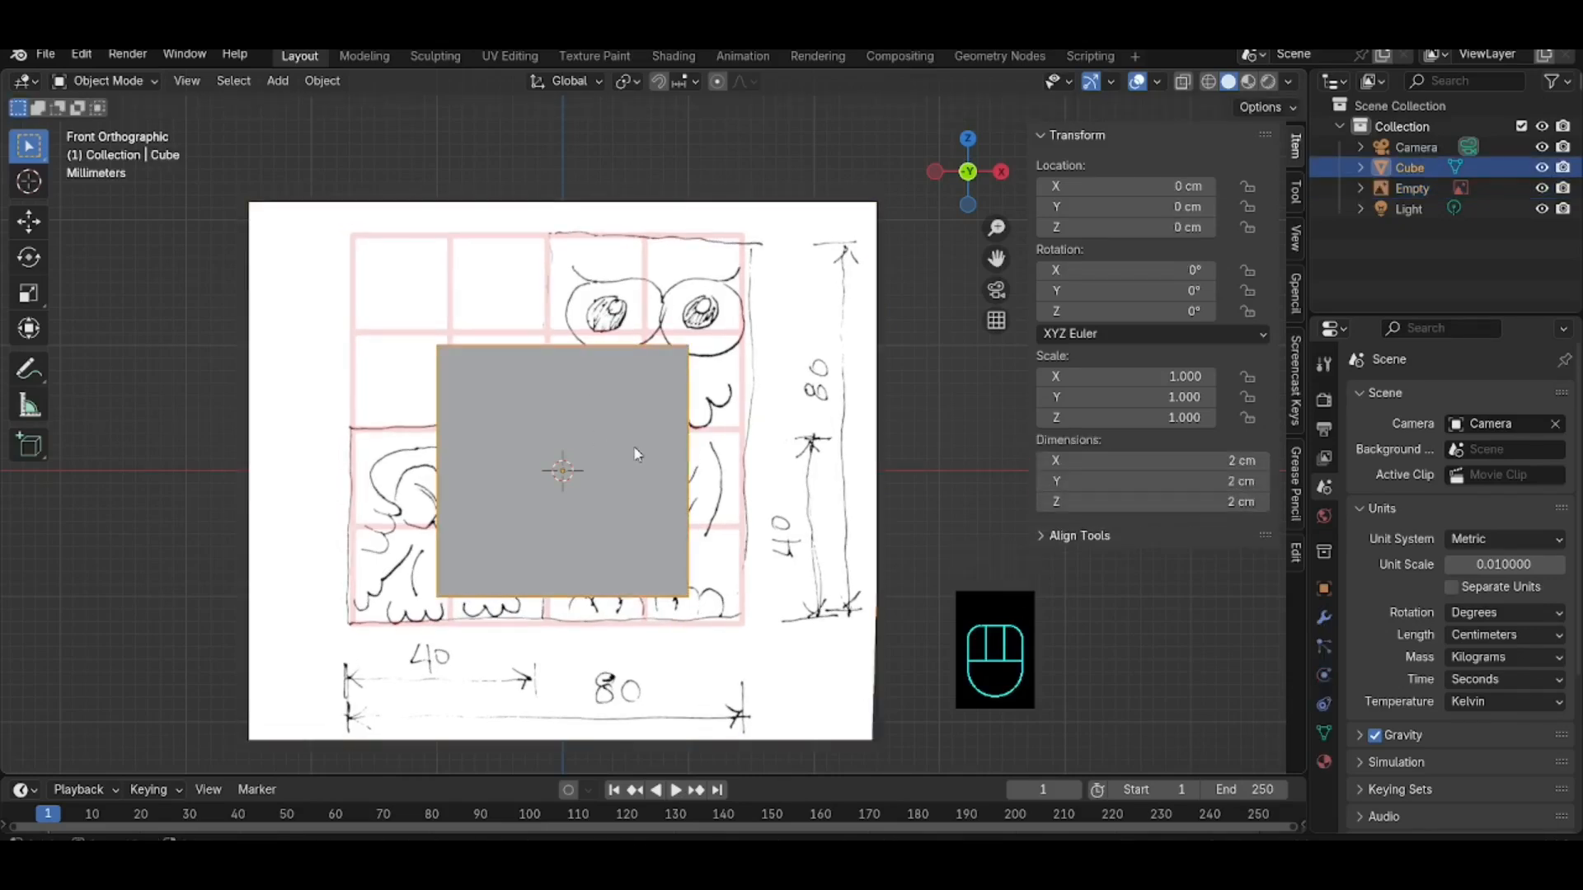
pyautogui.press('g')
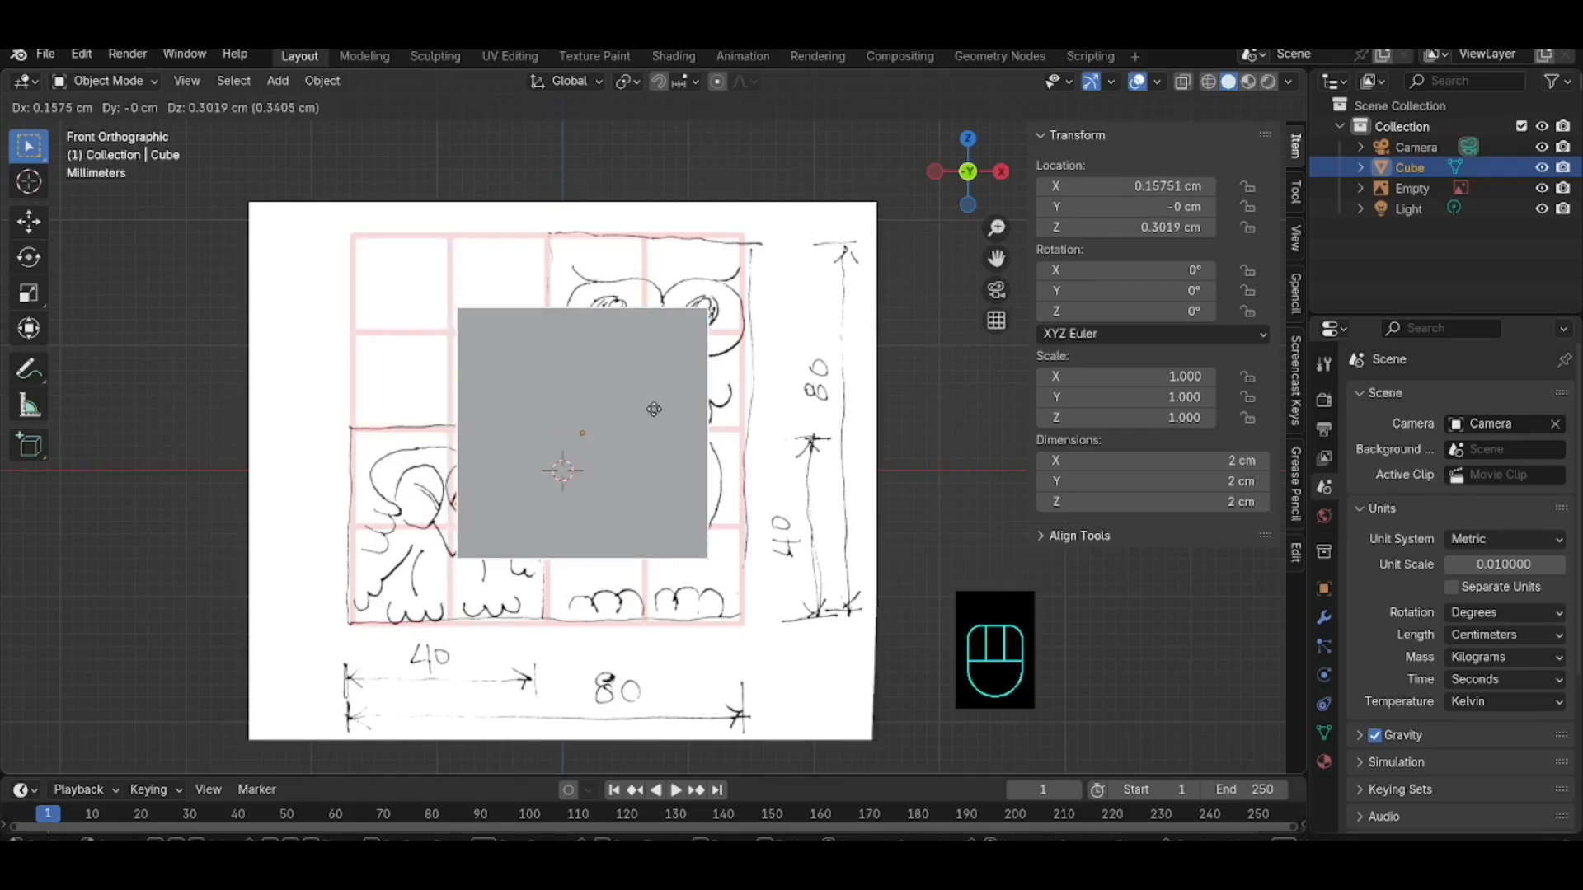
pyautogui.rightClick(656, 409)
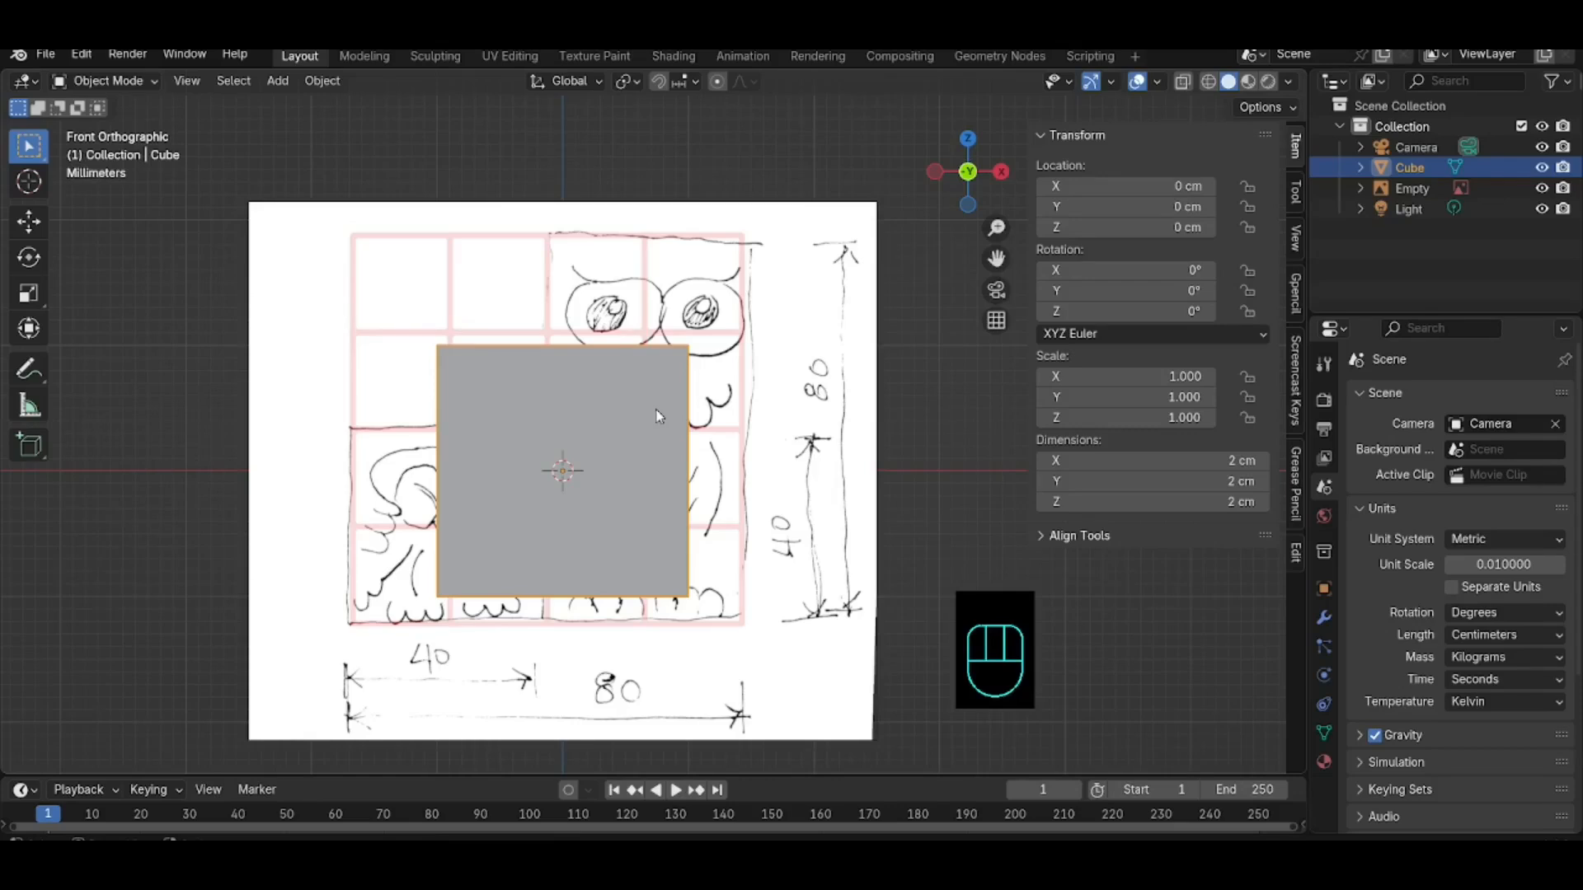
pyautogui.press('g')
pyautogui.press('z')
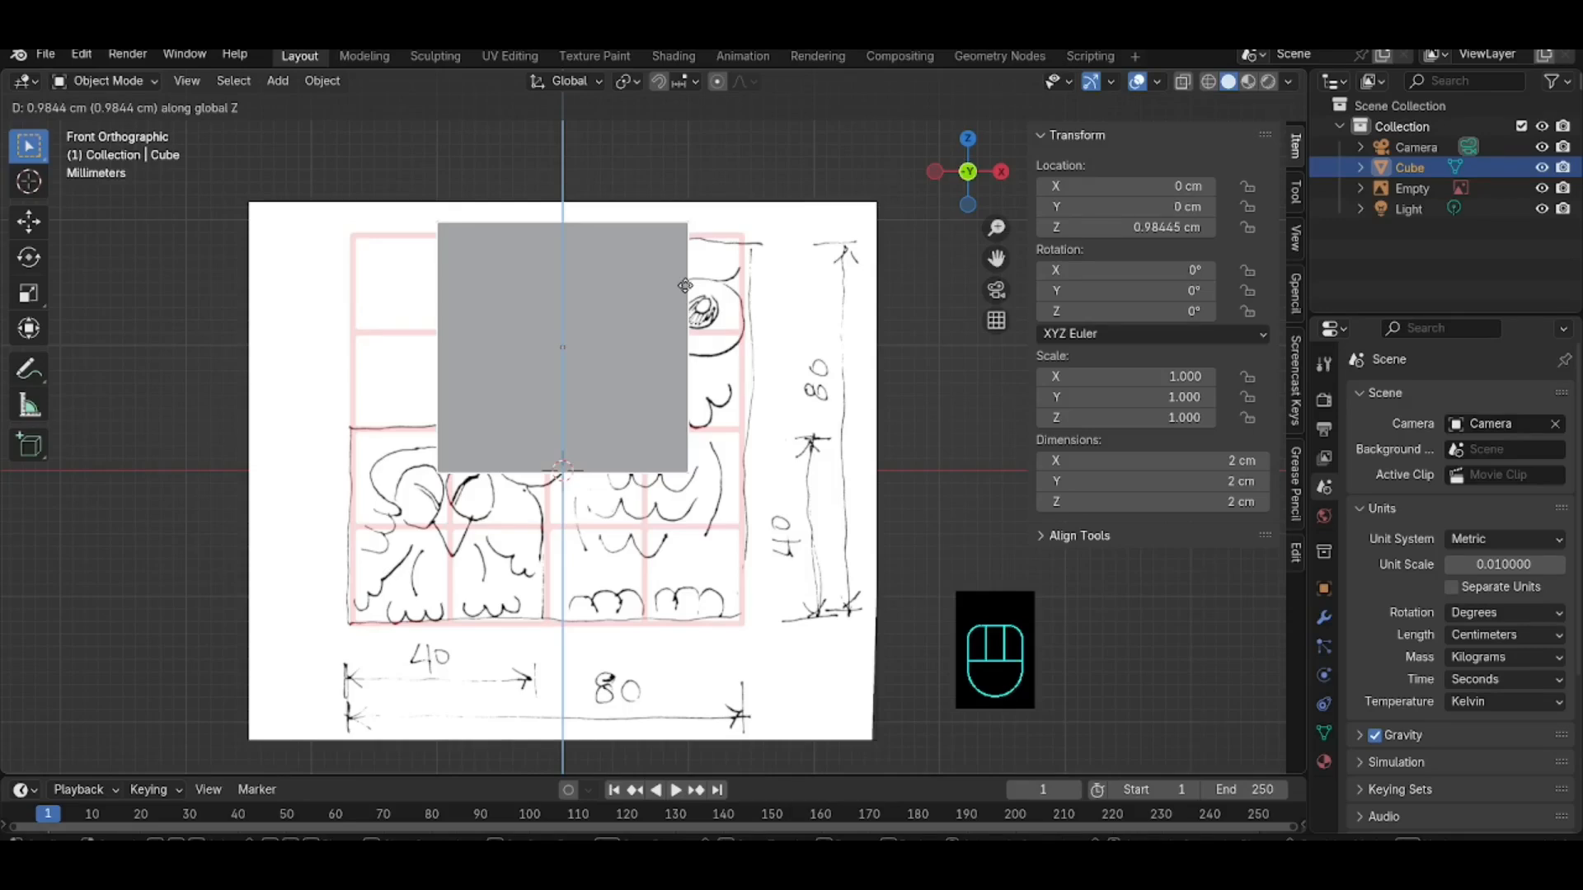
pyautogui.click(685, 286)
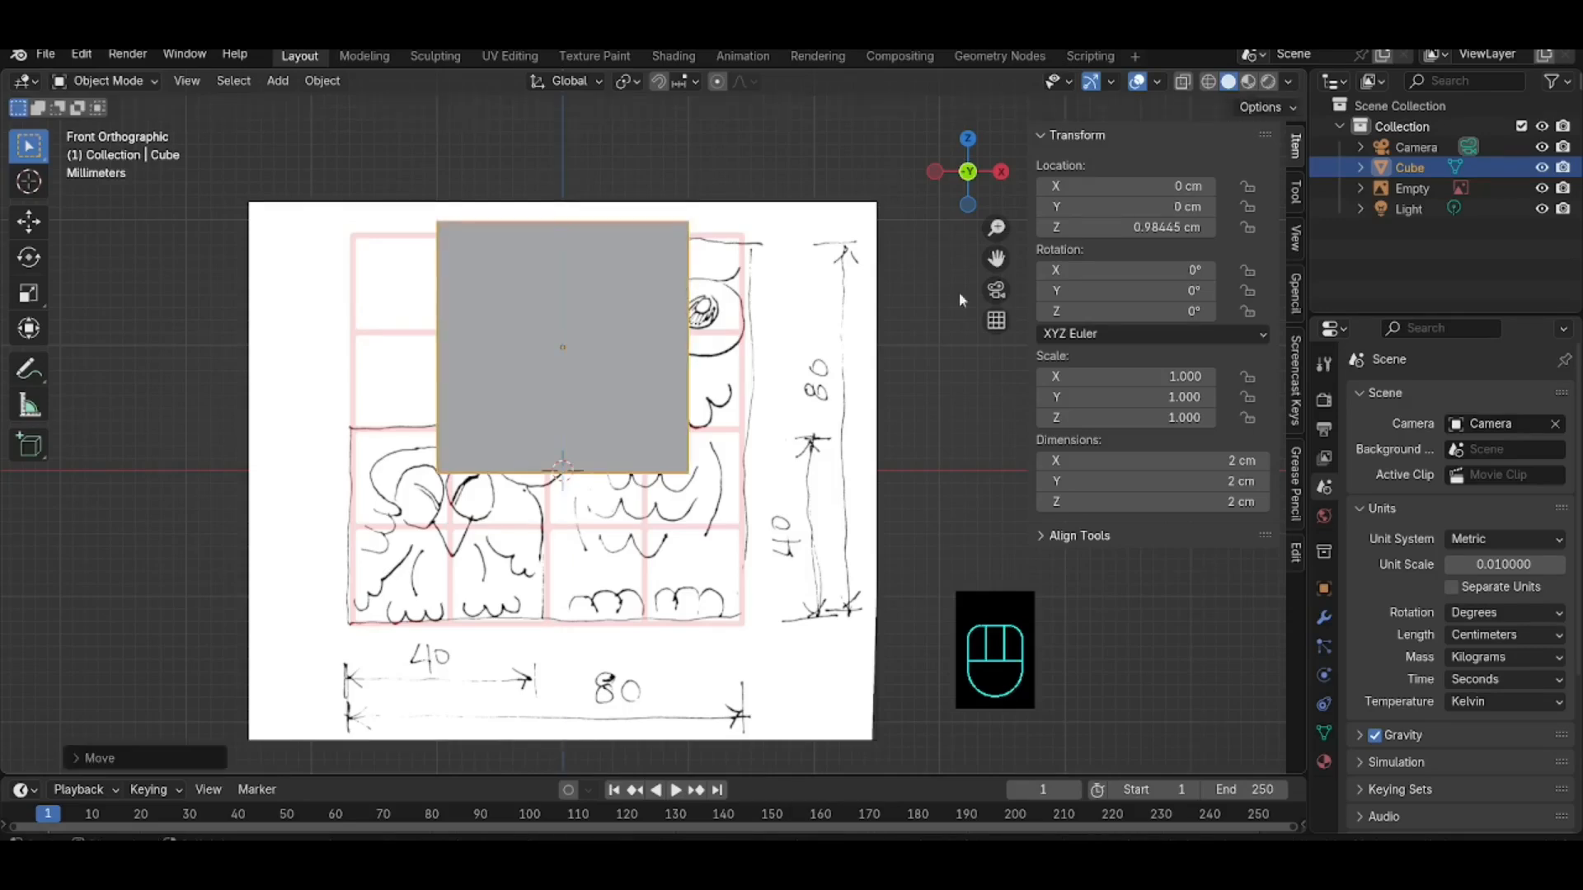
pyautogui.click(1153, 224)
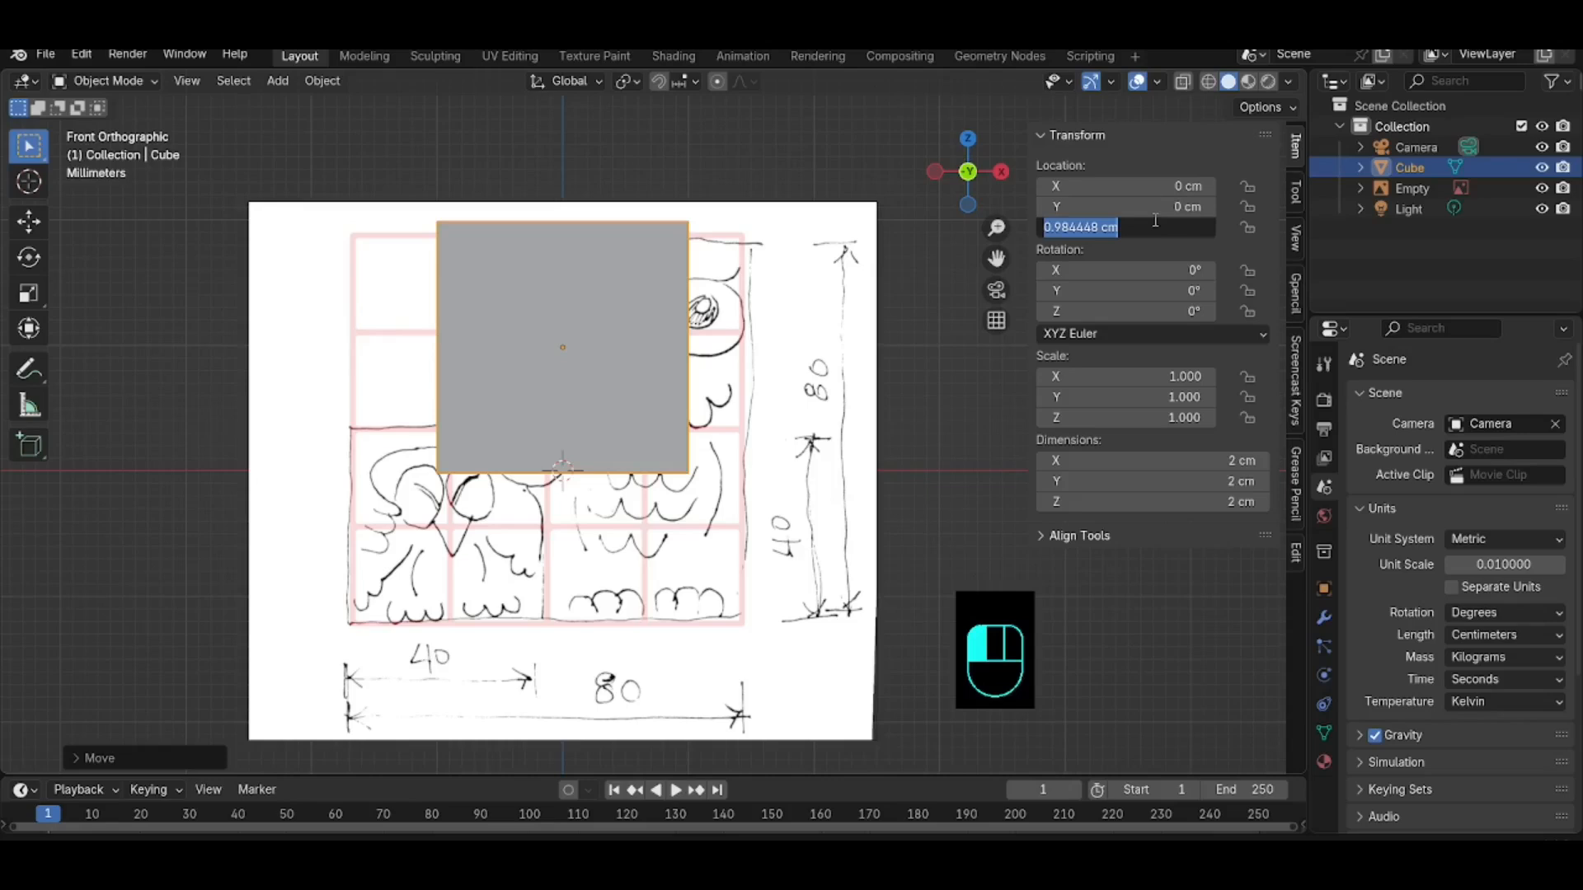
pyautogui.write('1')
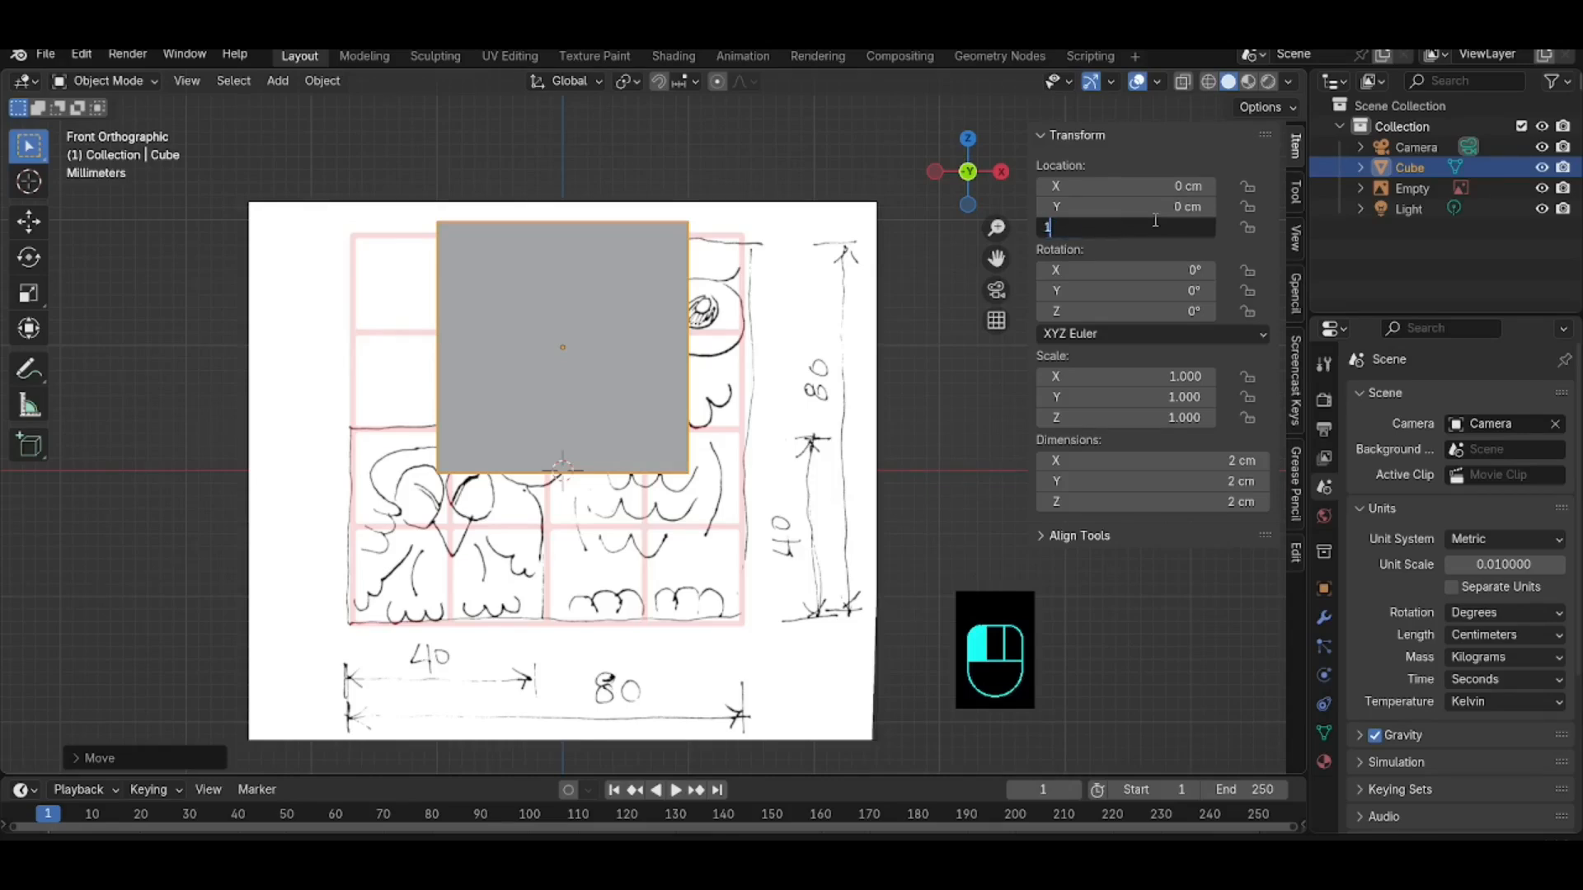
pyautogui.press('Return')
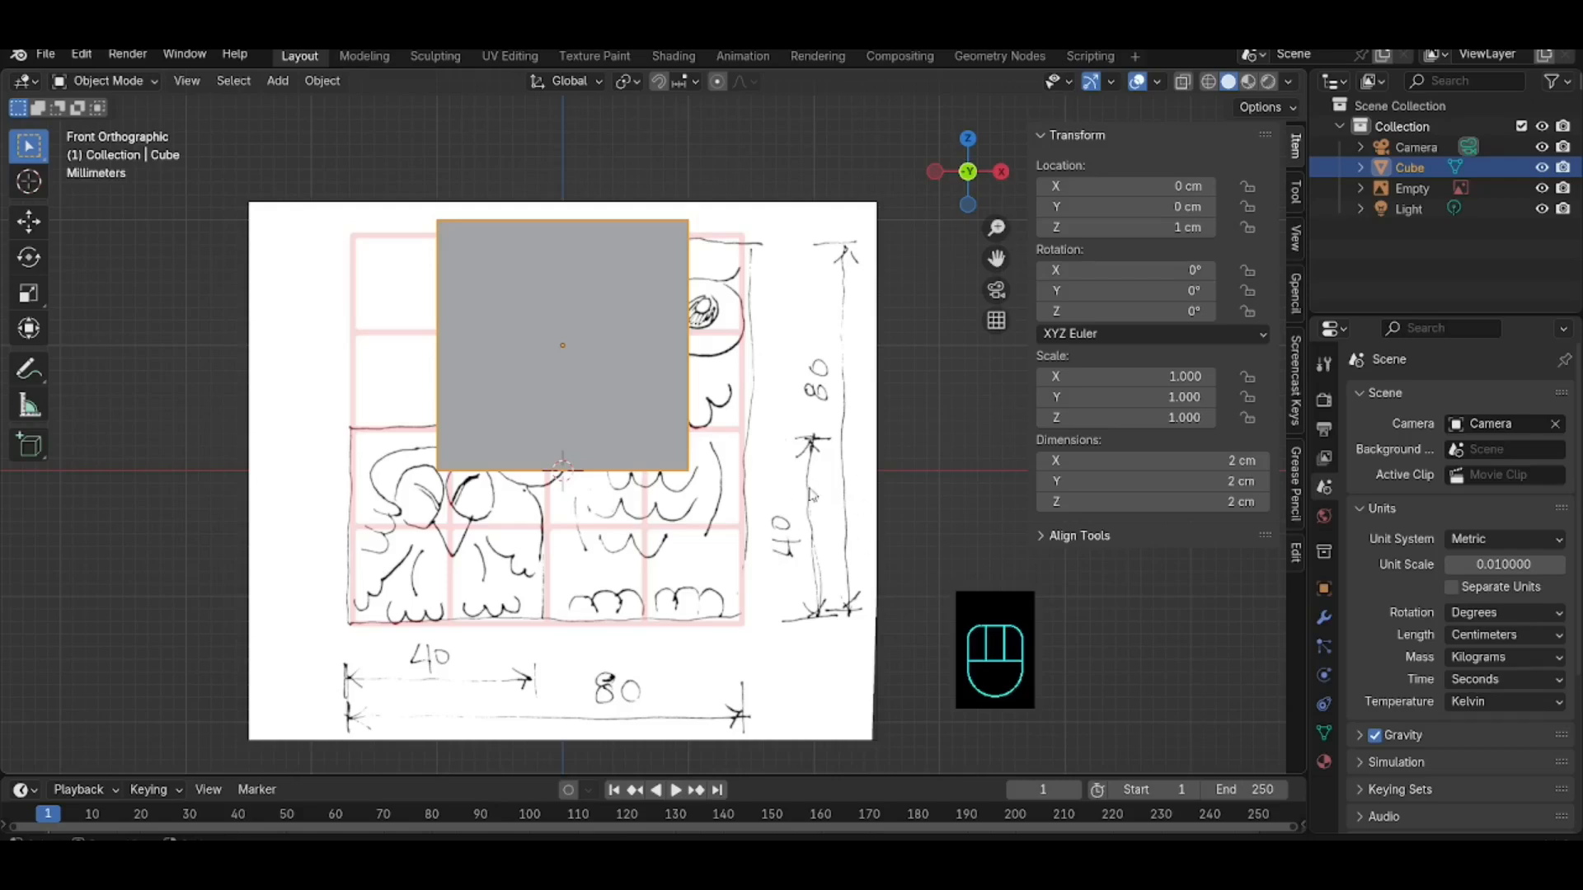
# Step: Set the cube's X, Y and Z dimensions to 4 cm each
pyautogui.click(1196, 456)
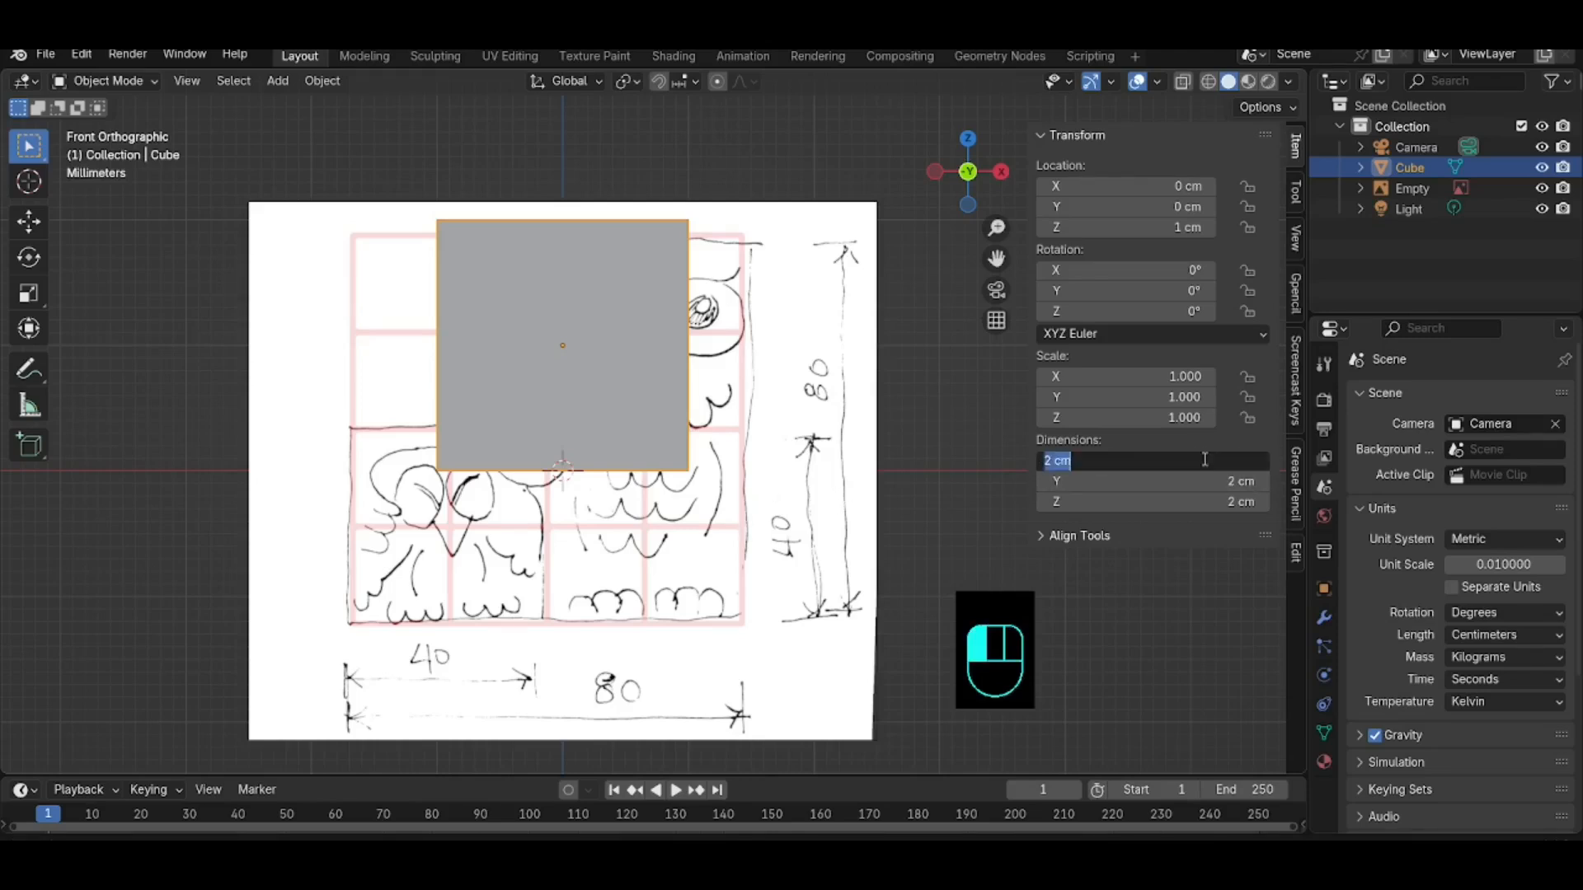
pyautogui.write('4')
pyautogui.press('Return')
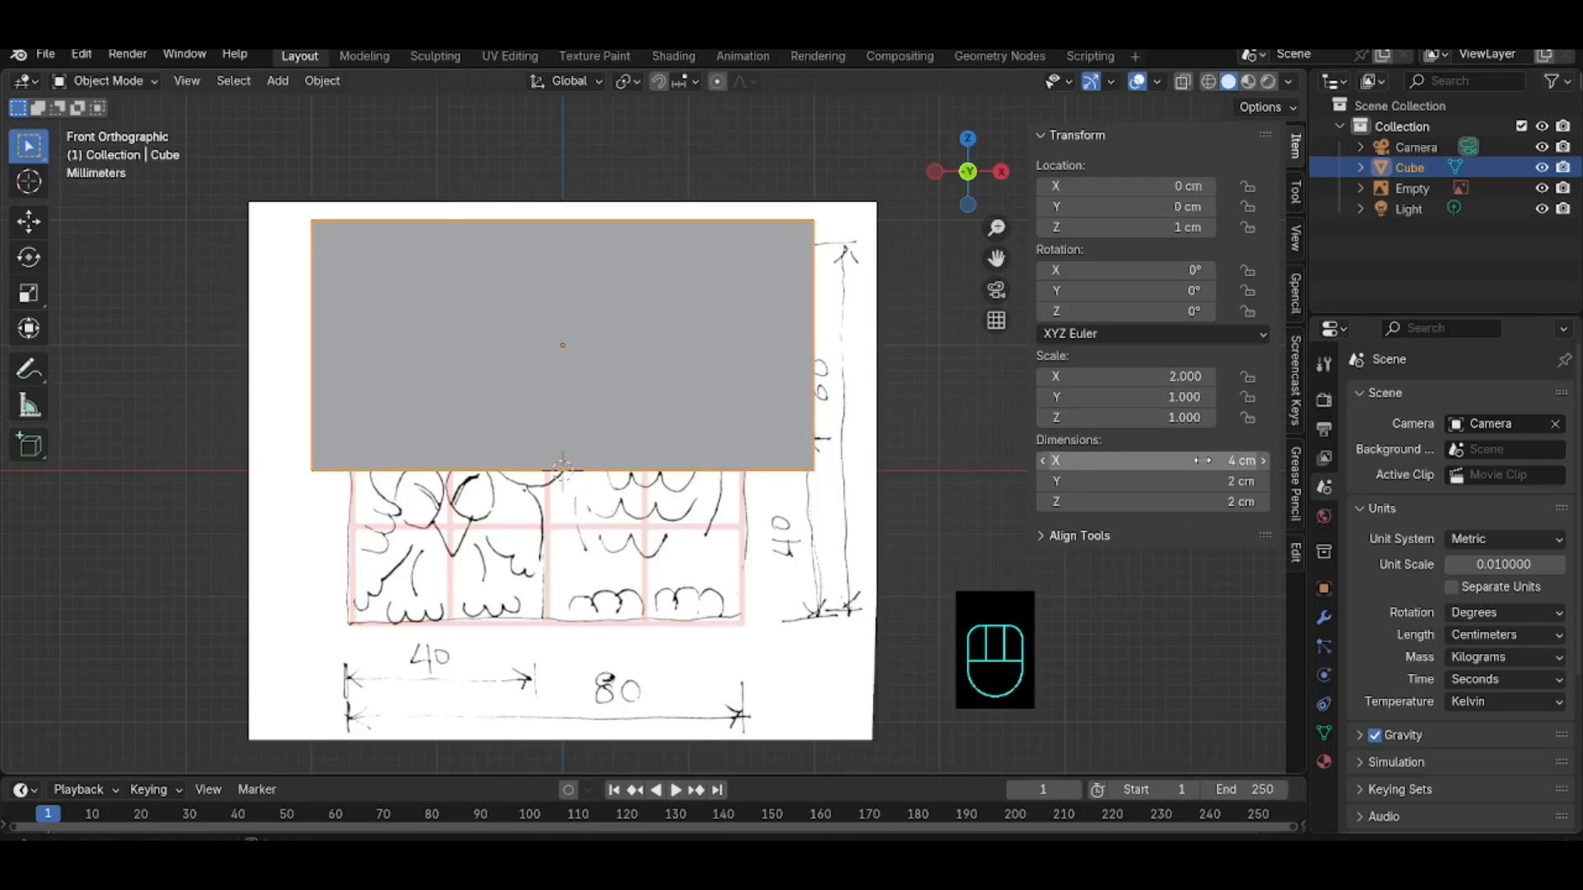
pyautogui.click(1201, 483)
pyautogui.write('4')
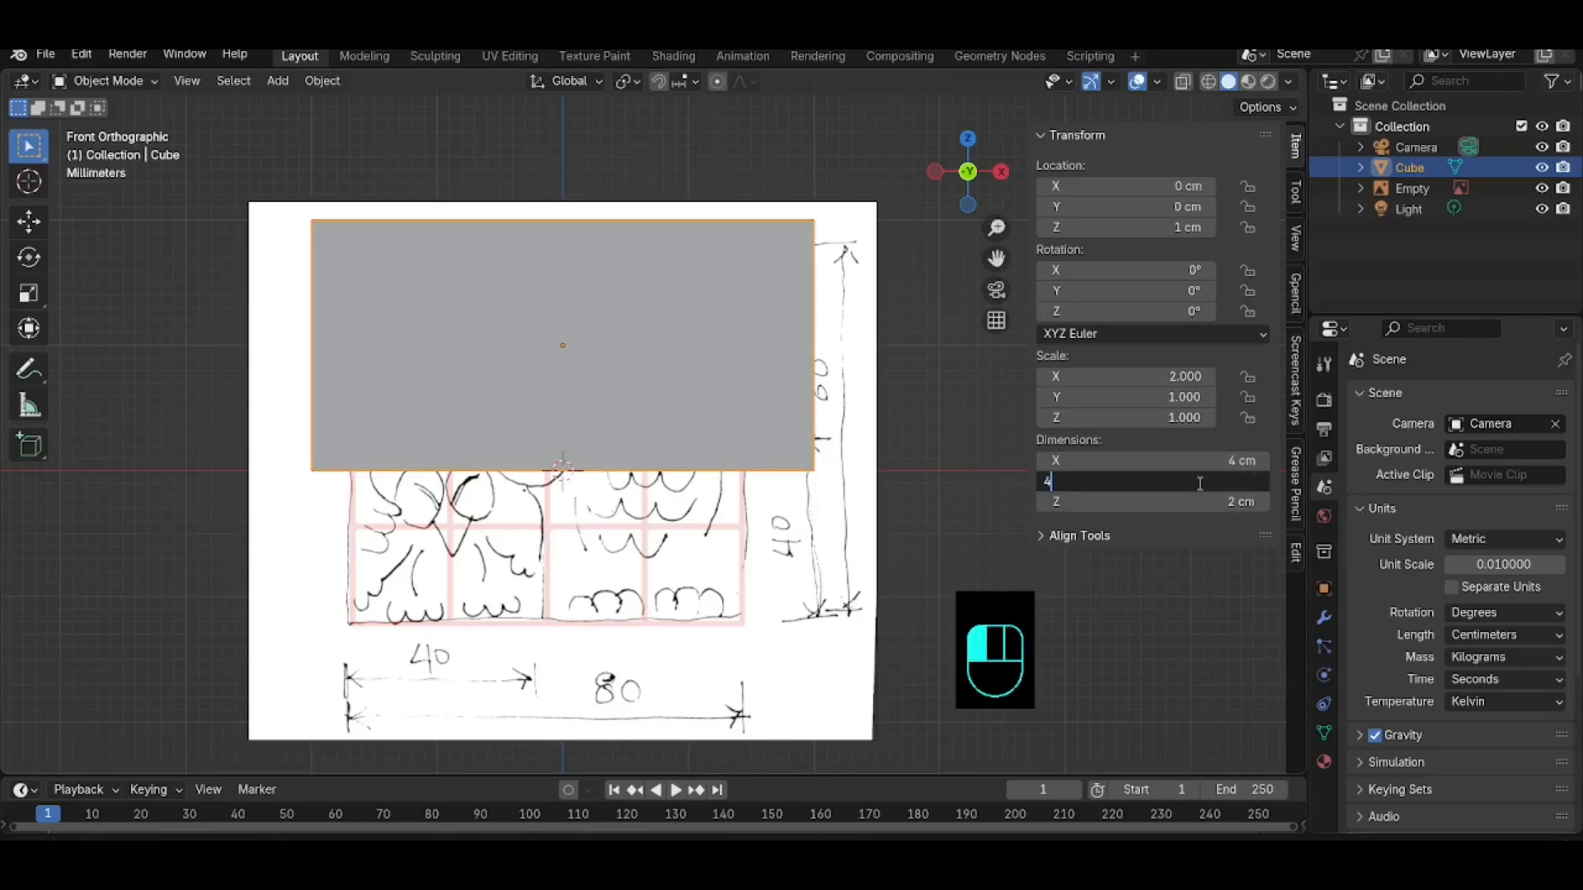
pyautogui.press('Tab')
pyautogui.write('4')
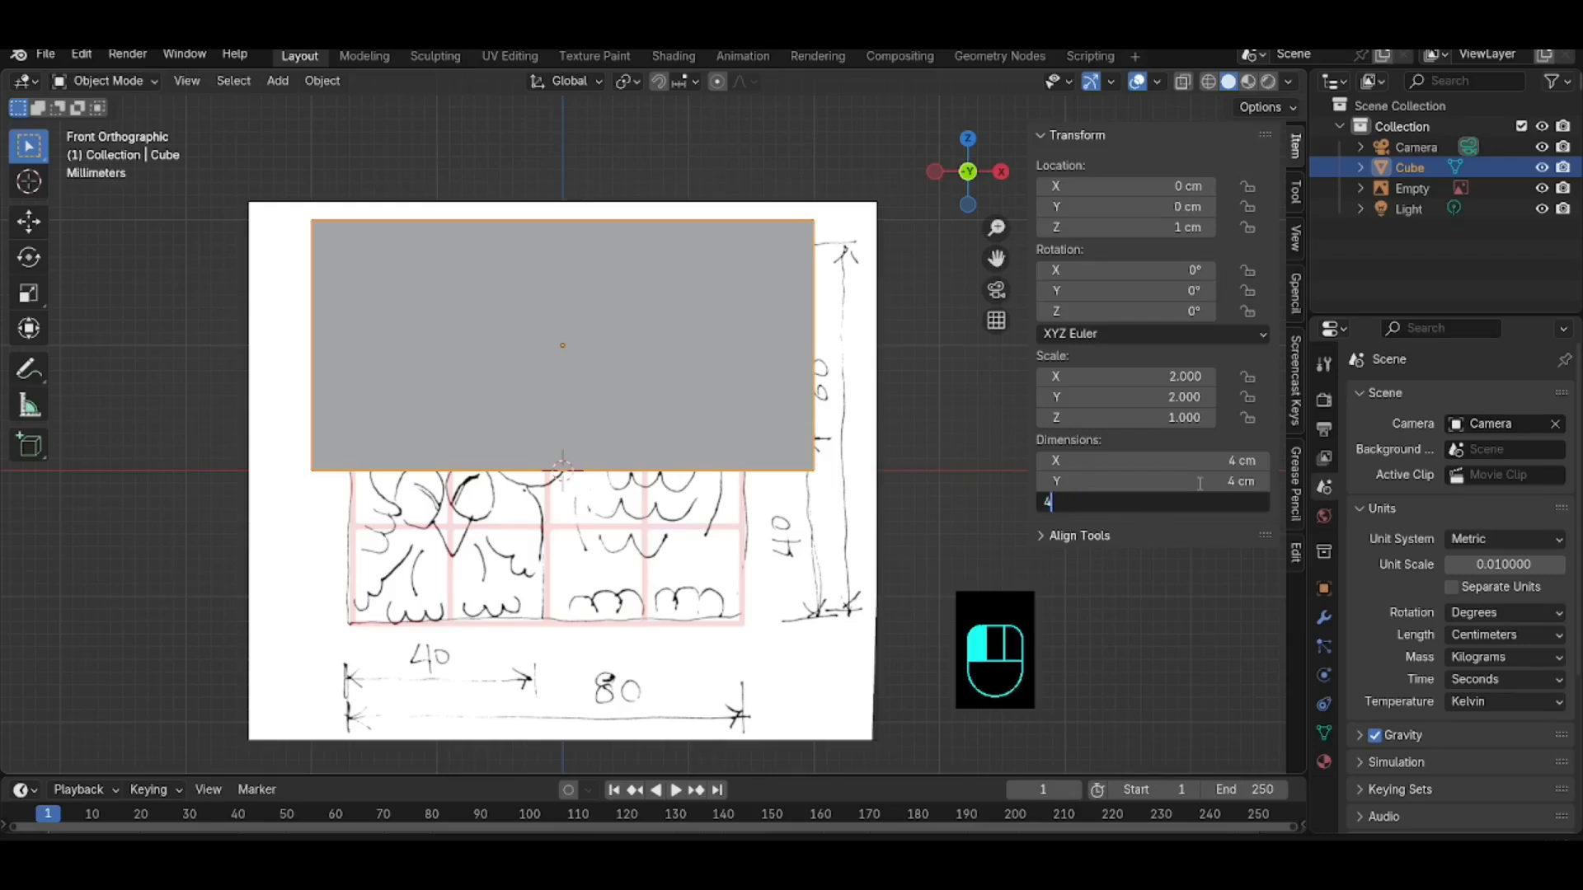
pyautogui.press('Return')
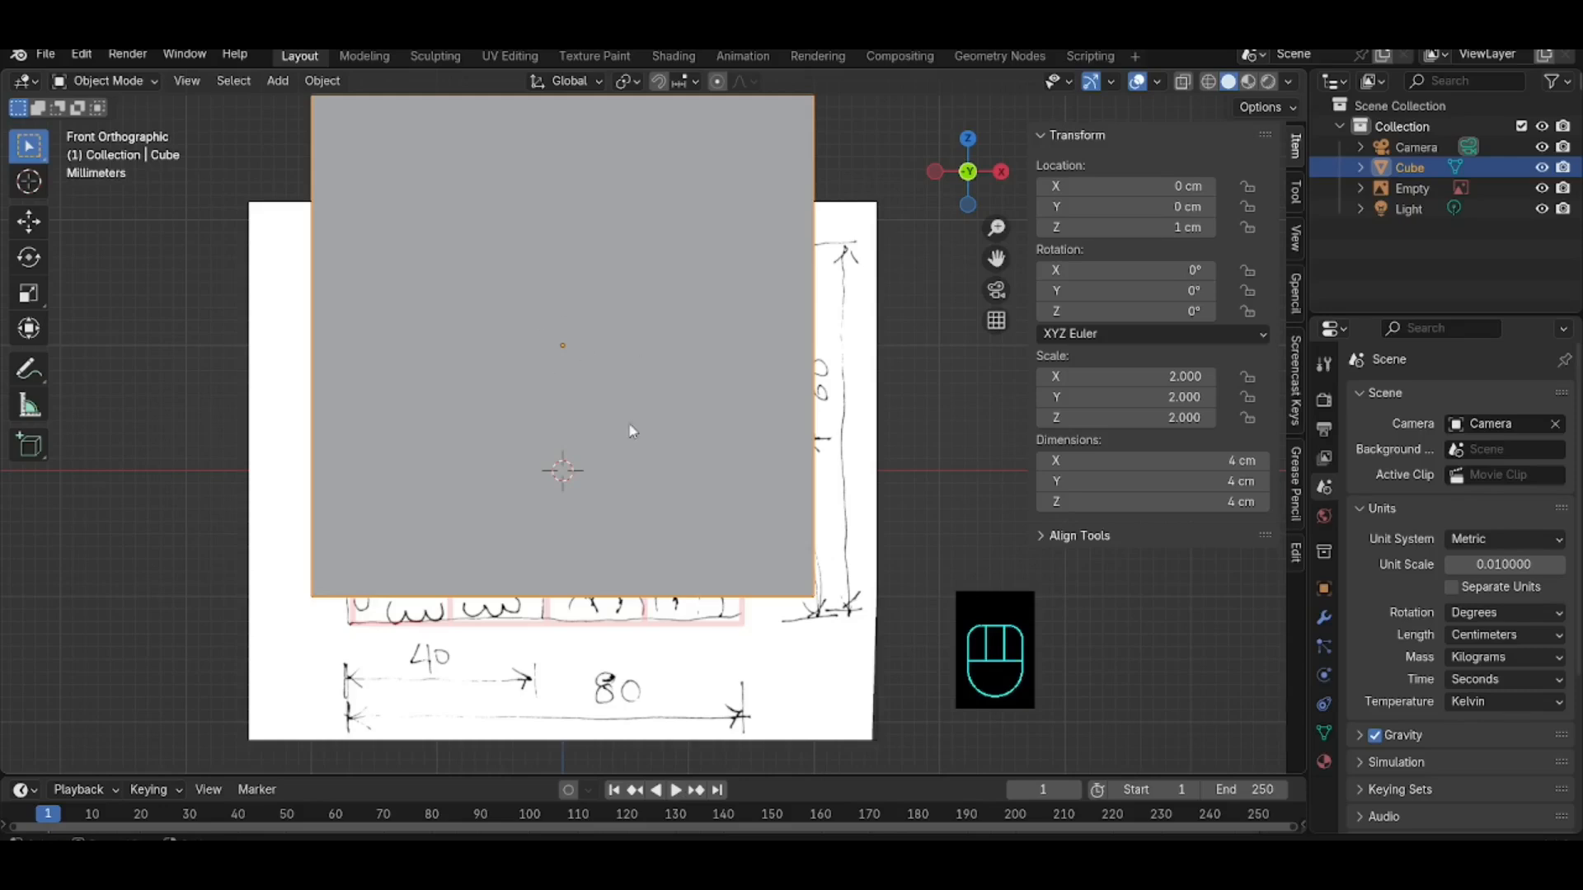
# Step: Set the cube's Z location to 2 cm so its base rests on the ground plane
pyautogui.scroll(-3, 643, 427)
pyautogui.scroll(1, 643, 427)
pyautogui.scroll(-1, 643, 427)
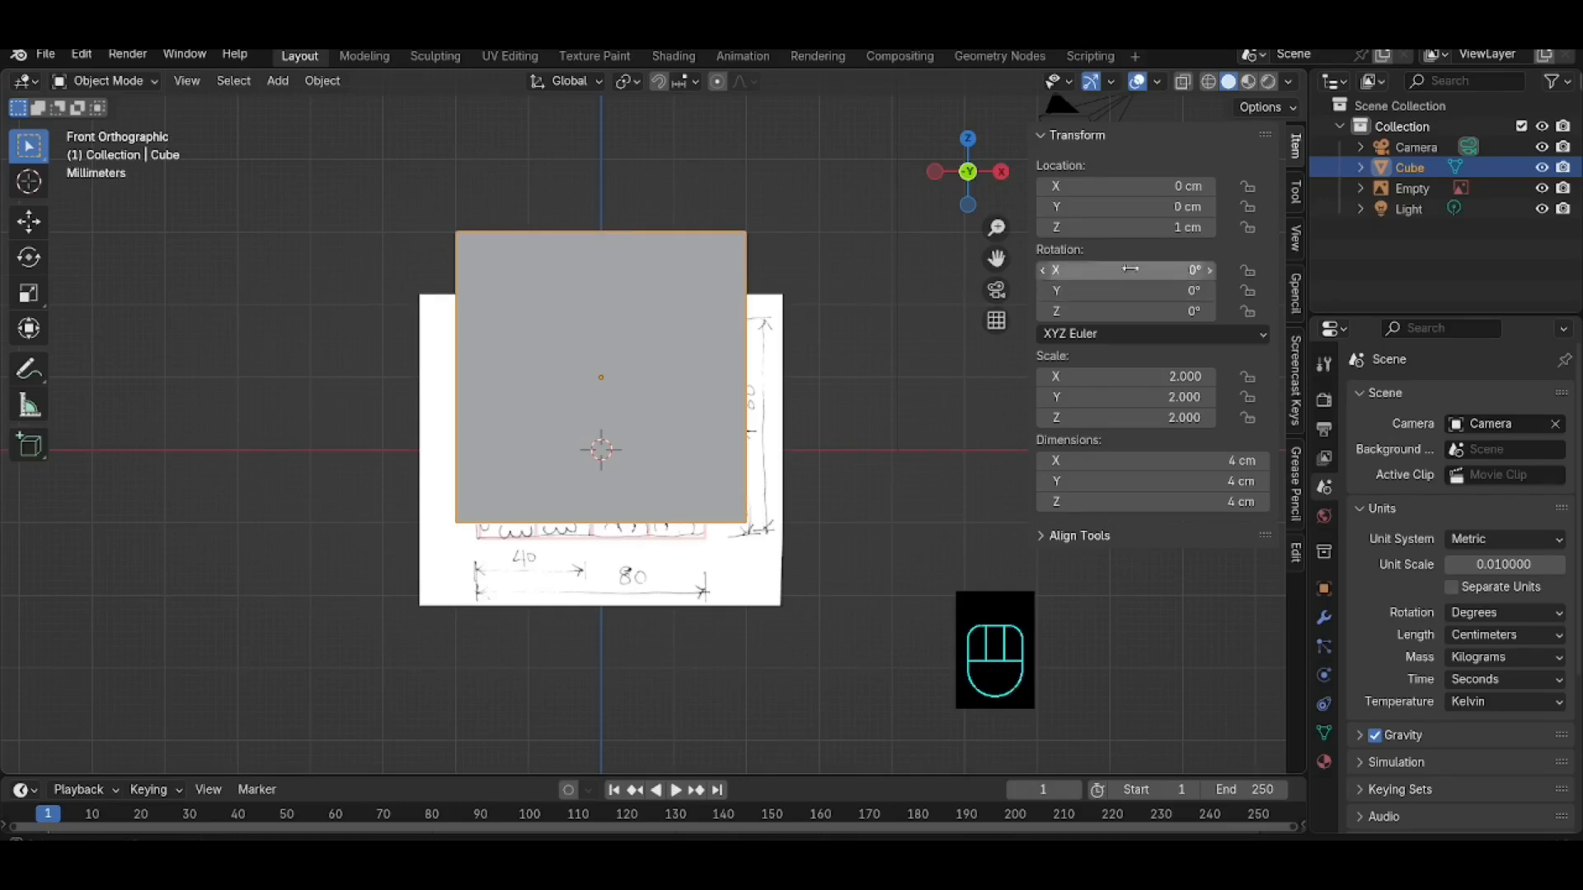
pyautogui.click(1157, 224)
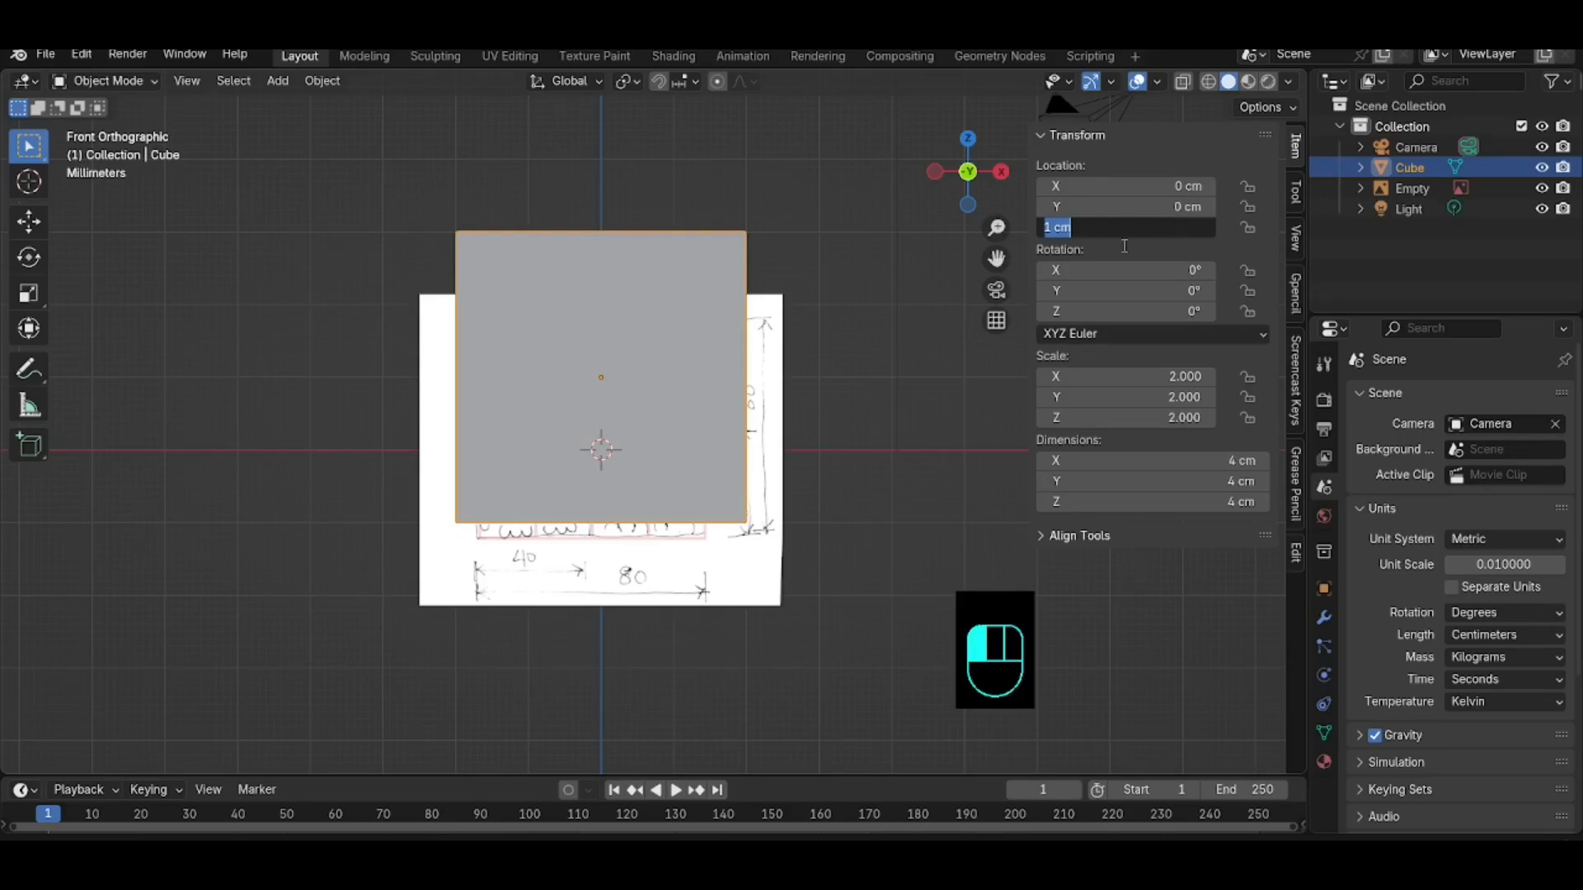
pyautogui.write('2')
pyautogui.press('Return')
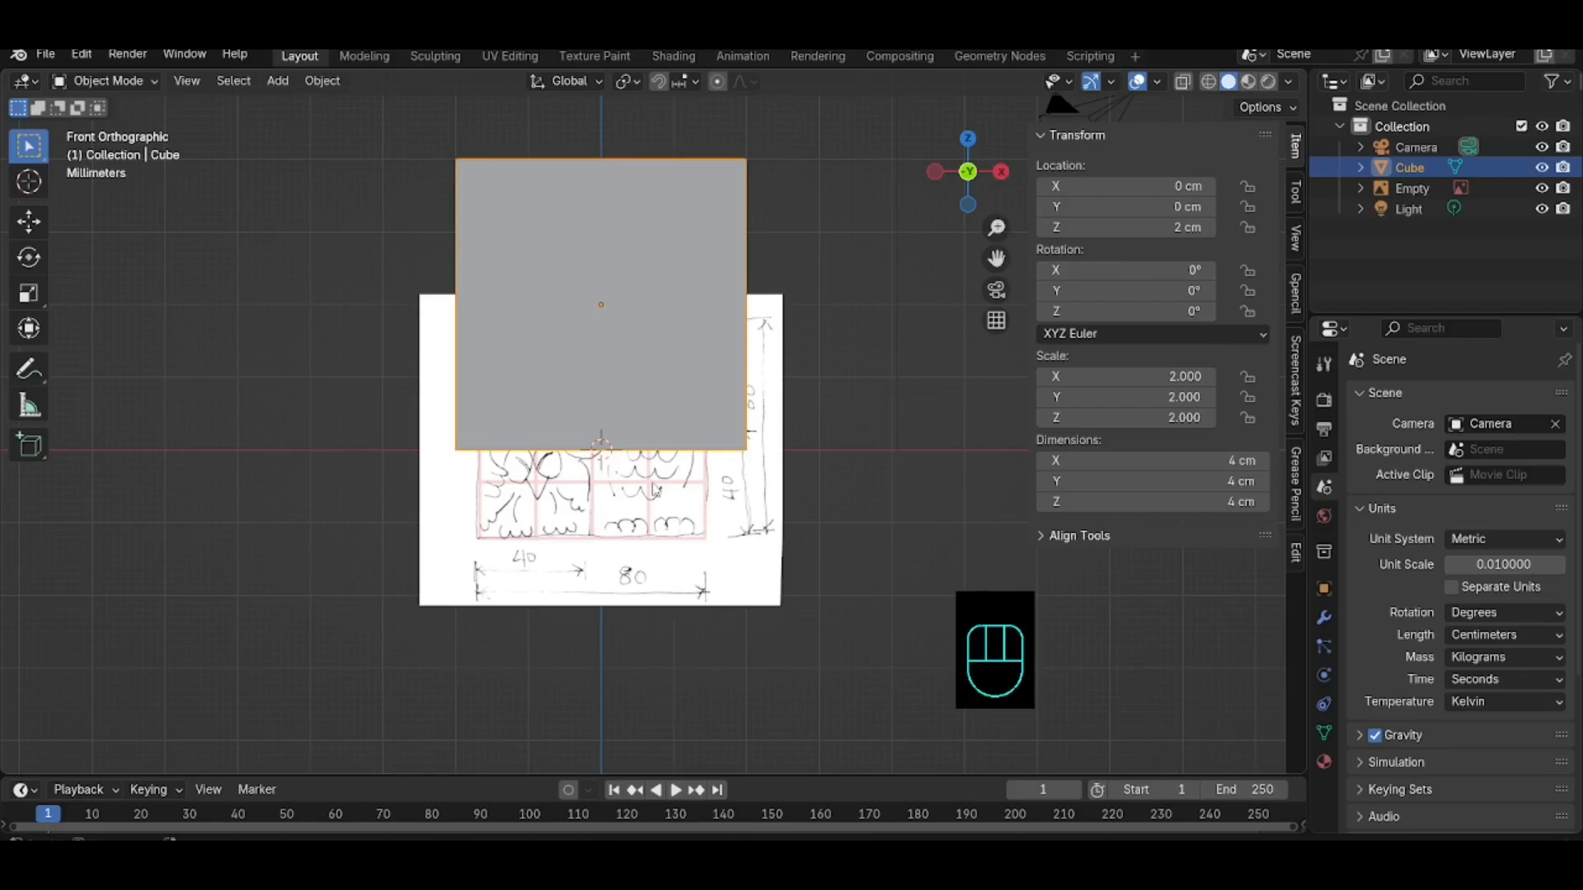
# Step: Hide and reshow the cube to check the owl sketch, and try moving the reference image up to the cube's base
pyautogui.click(727, 548)
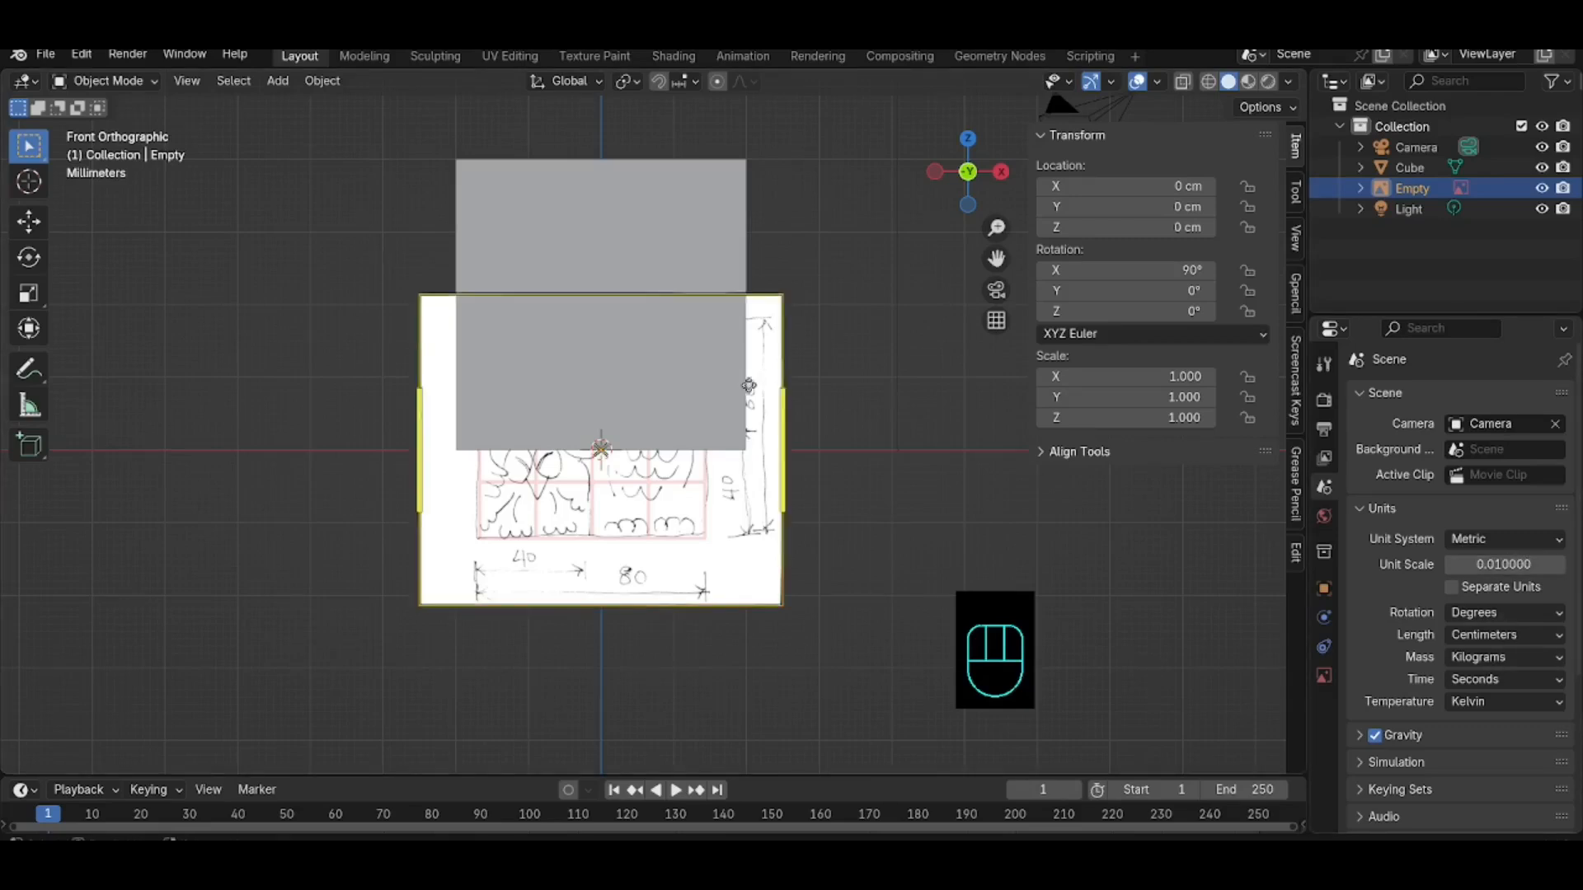
pyautogui.click(696, 221)
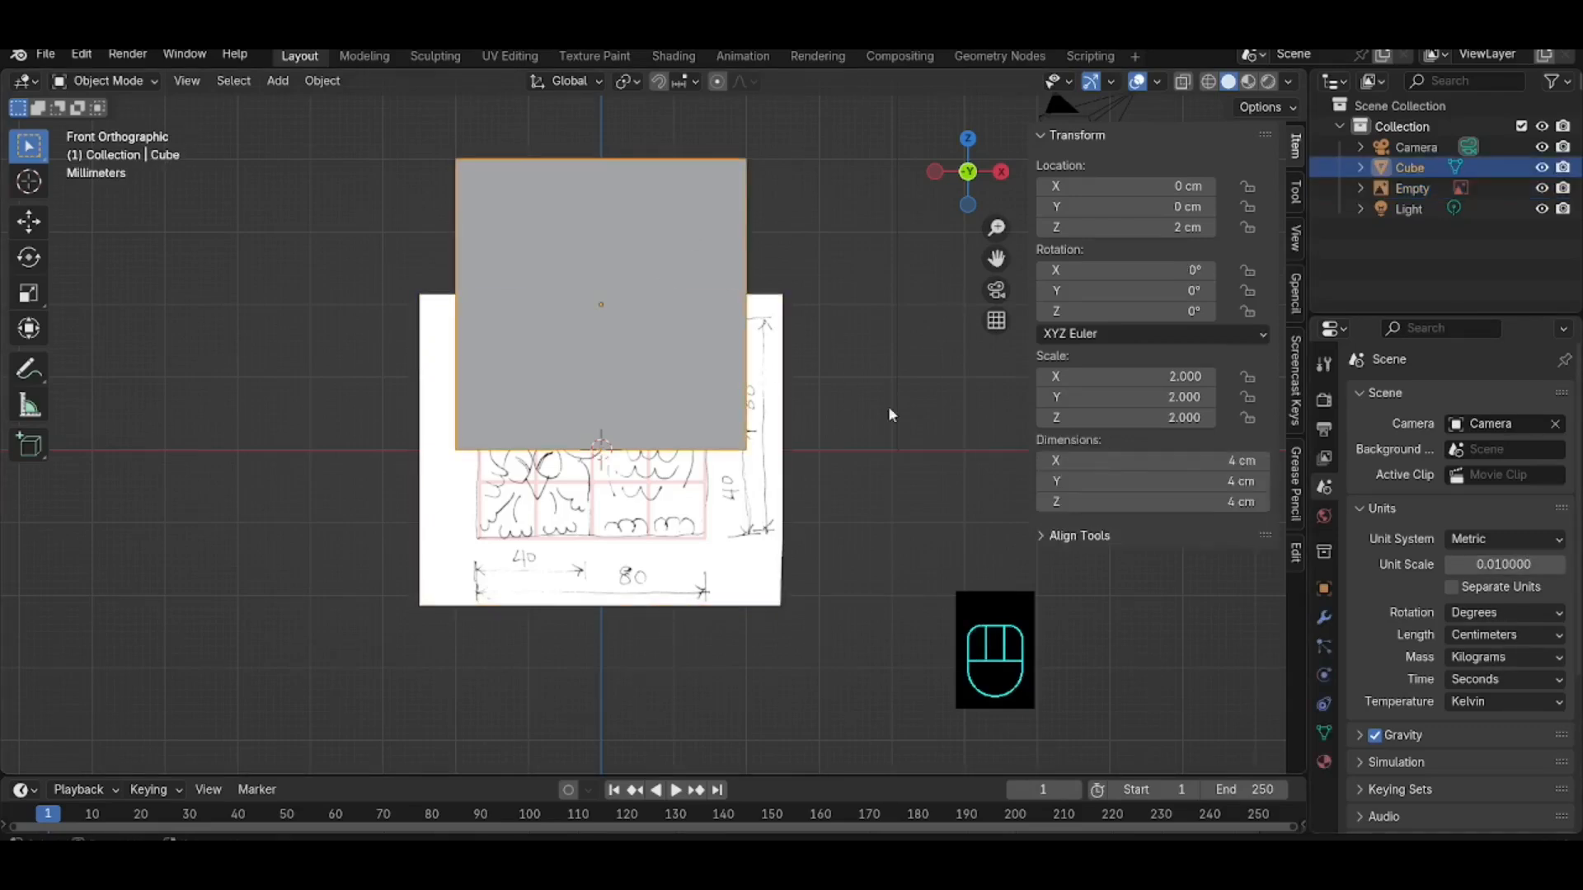
pyautogui.click(639, 578)
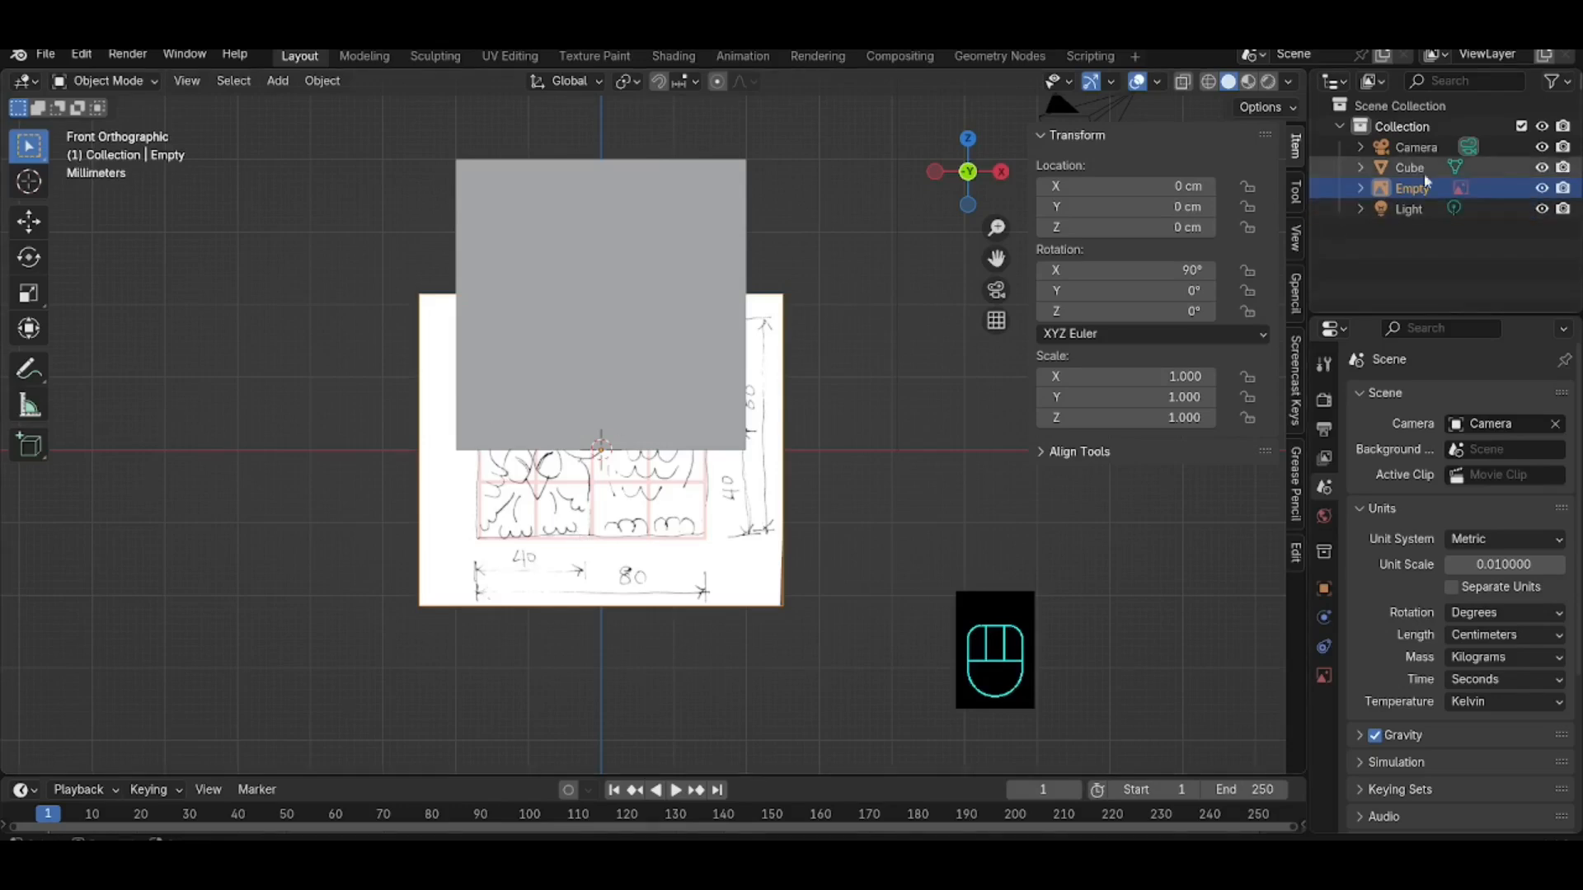
pyautogui.click(1542, 168)
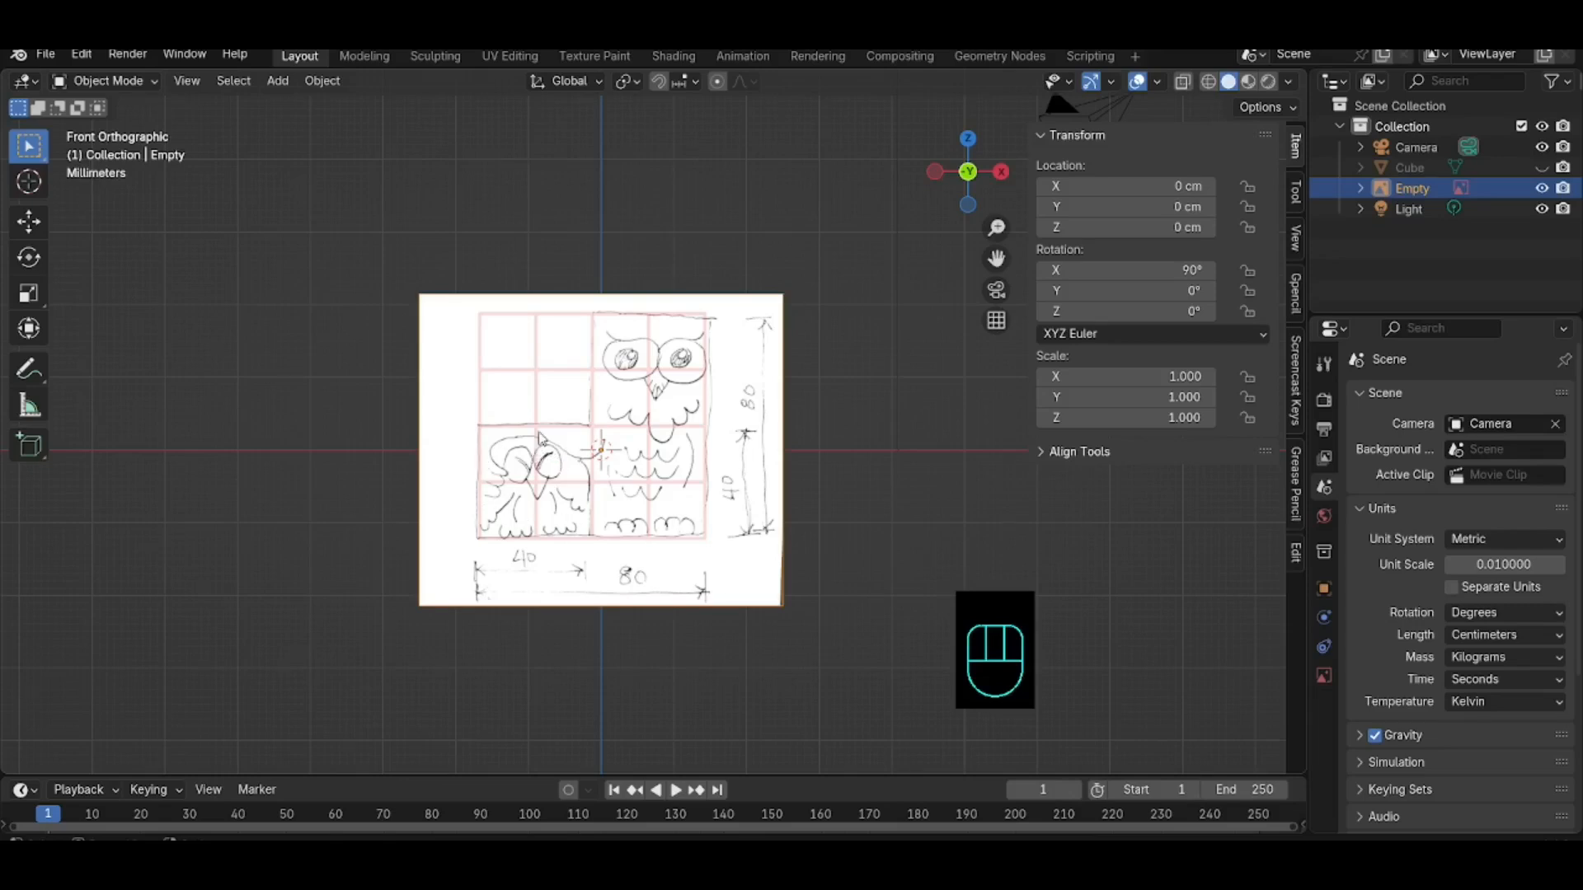
pyautogui.click(1542, 168)
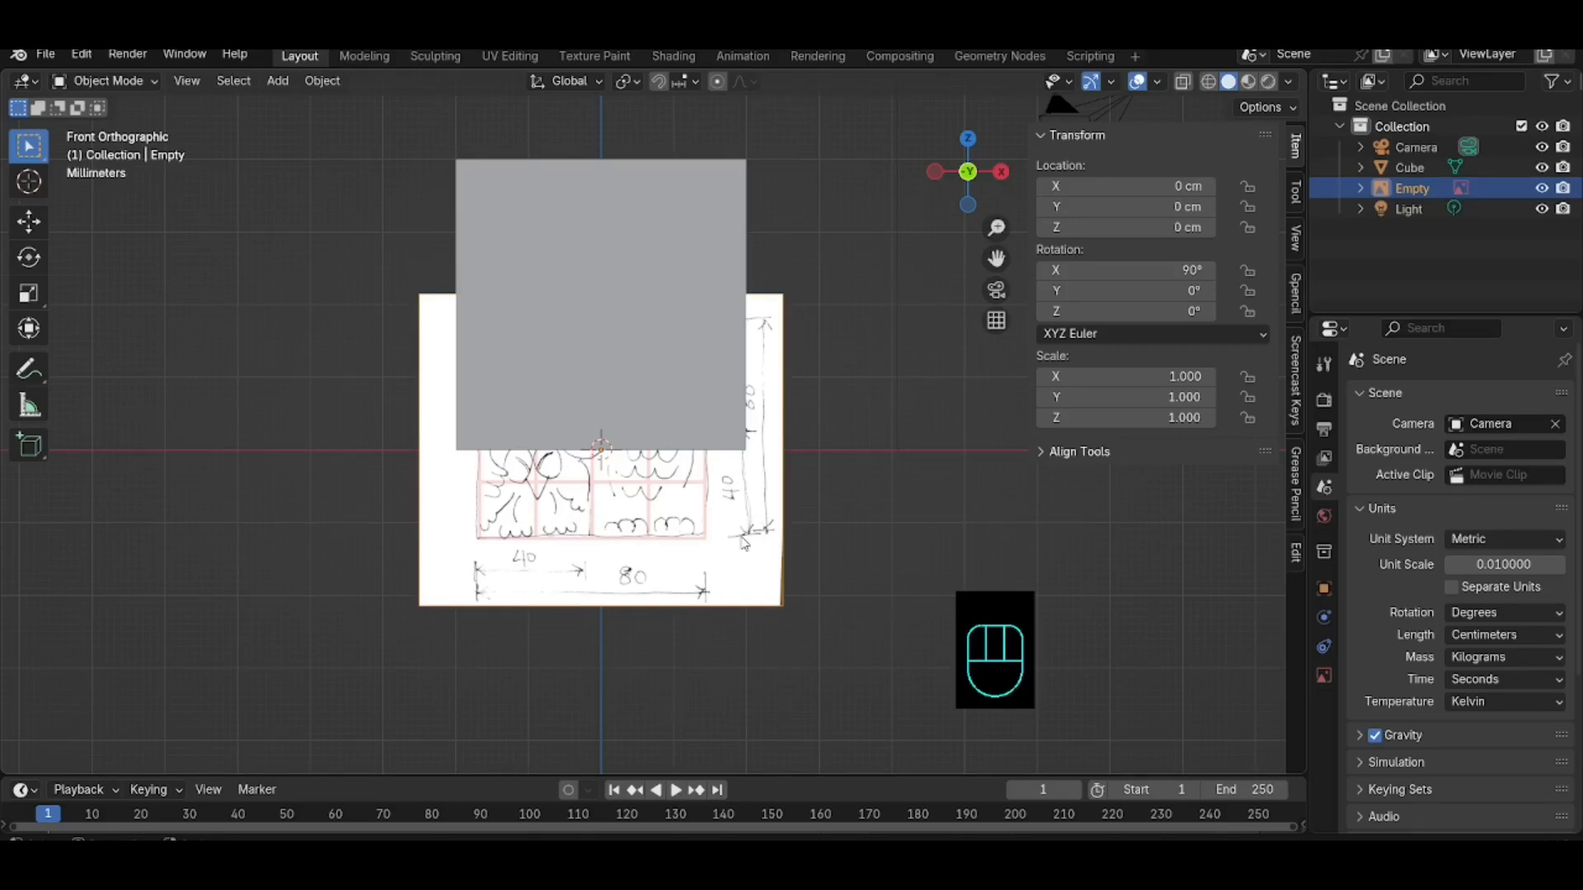
pyautogui.press('g')
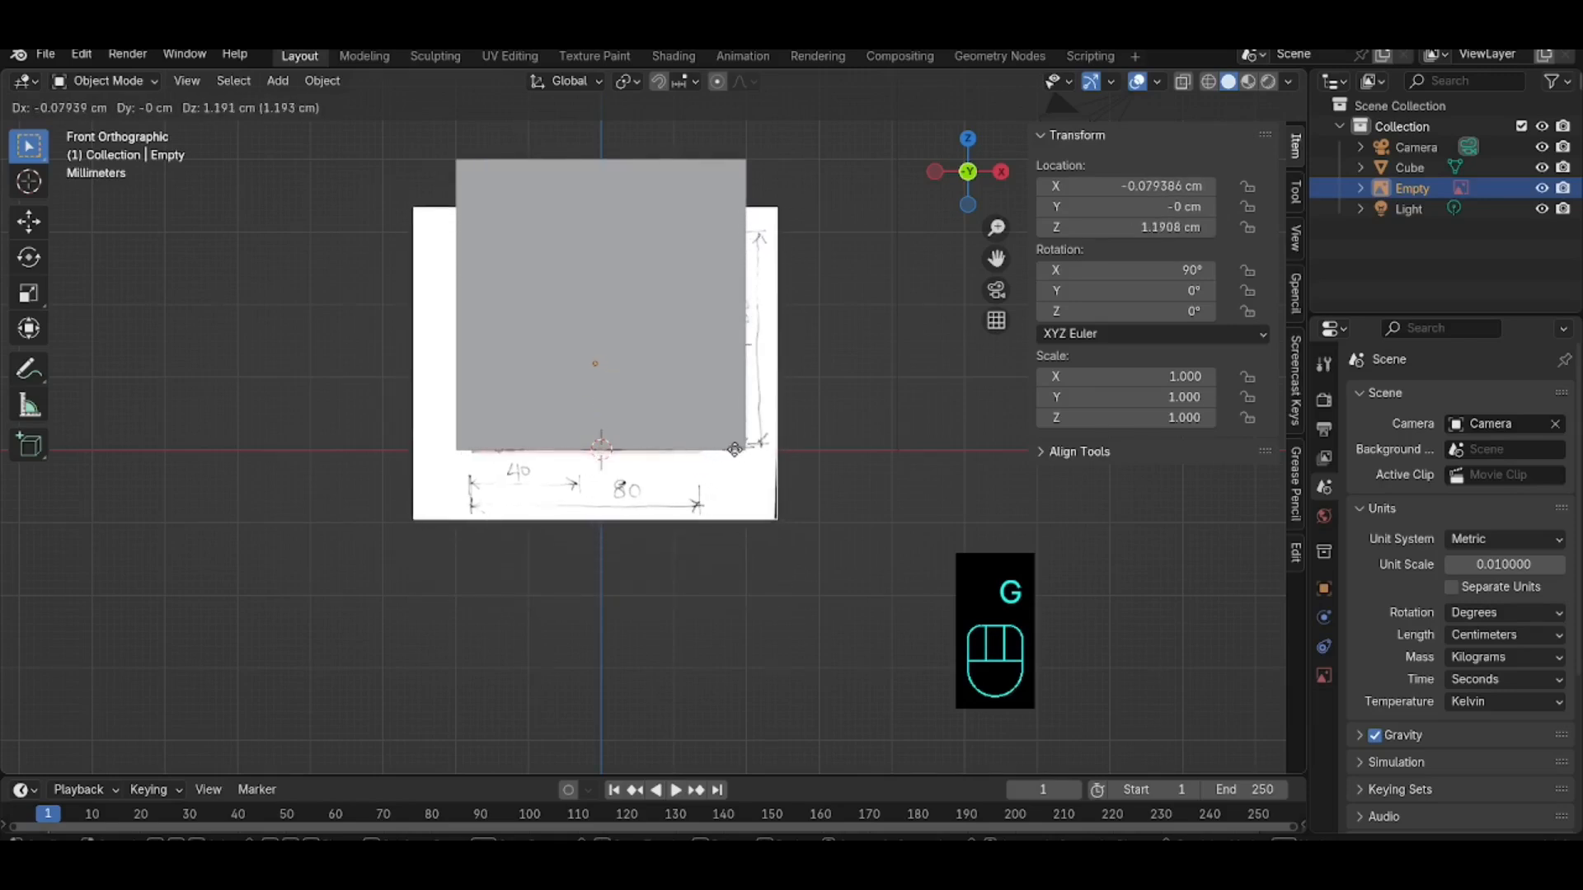
pyautogui.rightClick(719, 455)
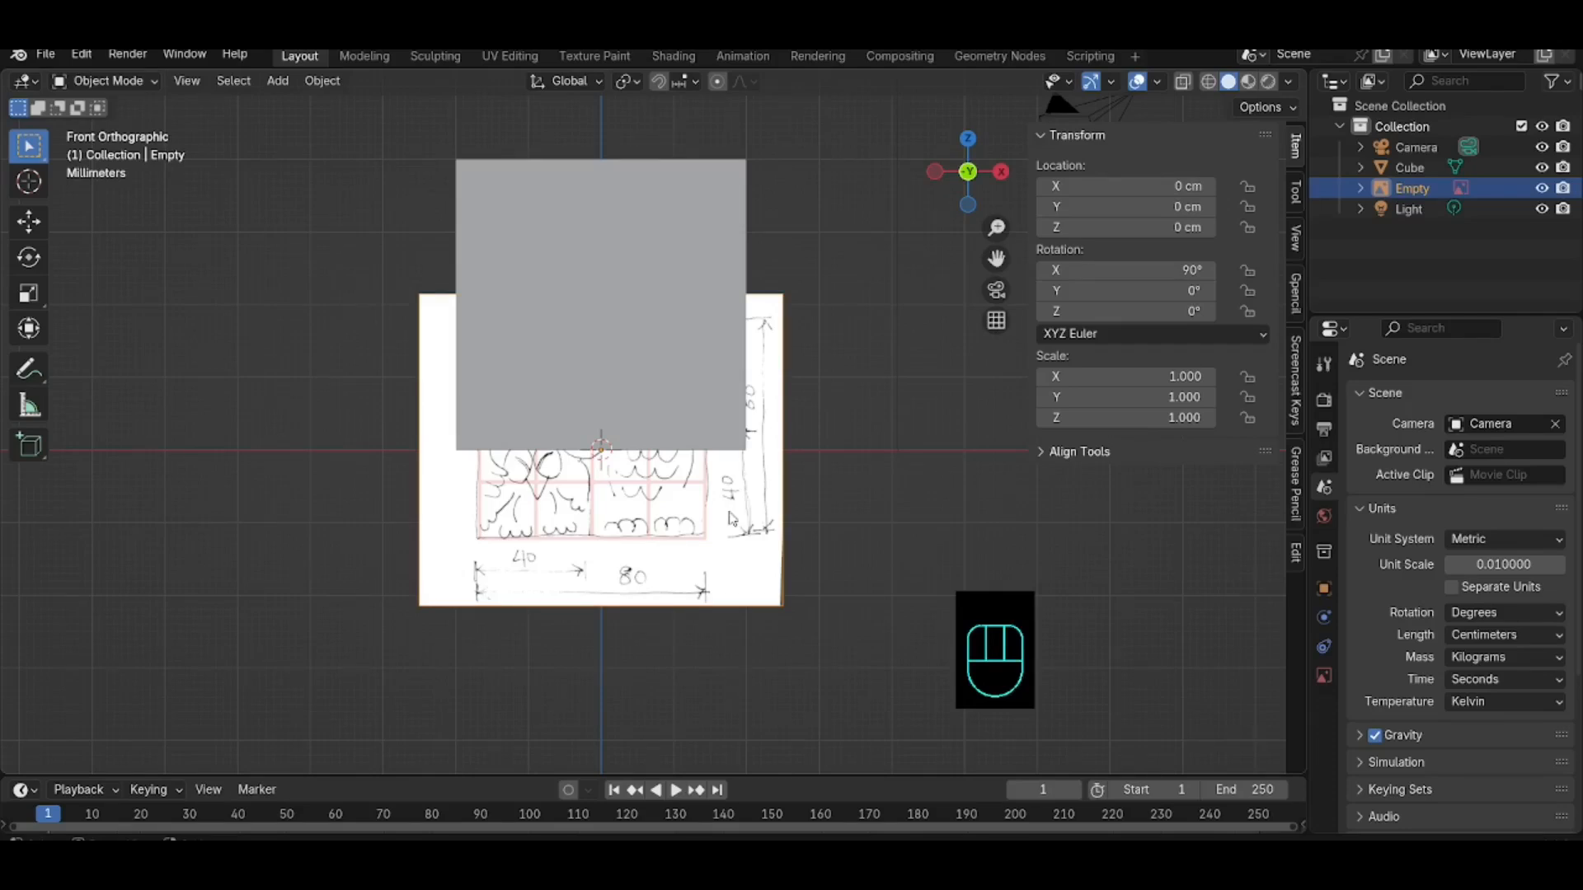
# Step: Hide the cube and move the owl image so its grid's lower middle meets the world origin, at about X 0.10 cm and Z 1.21 cm
pyautogui.click(1541, 167)
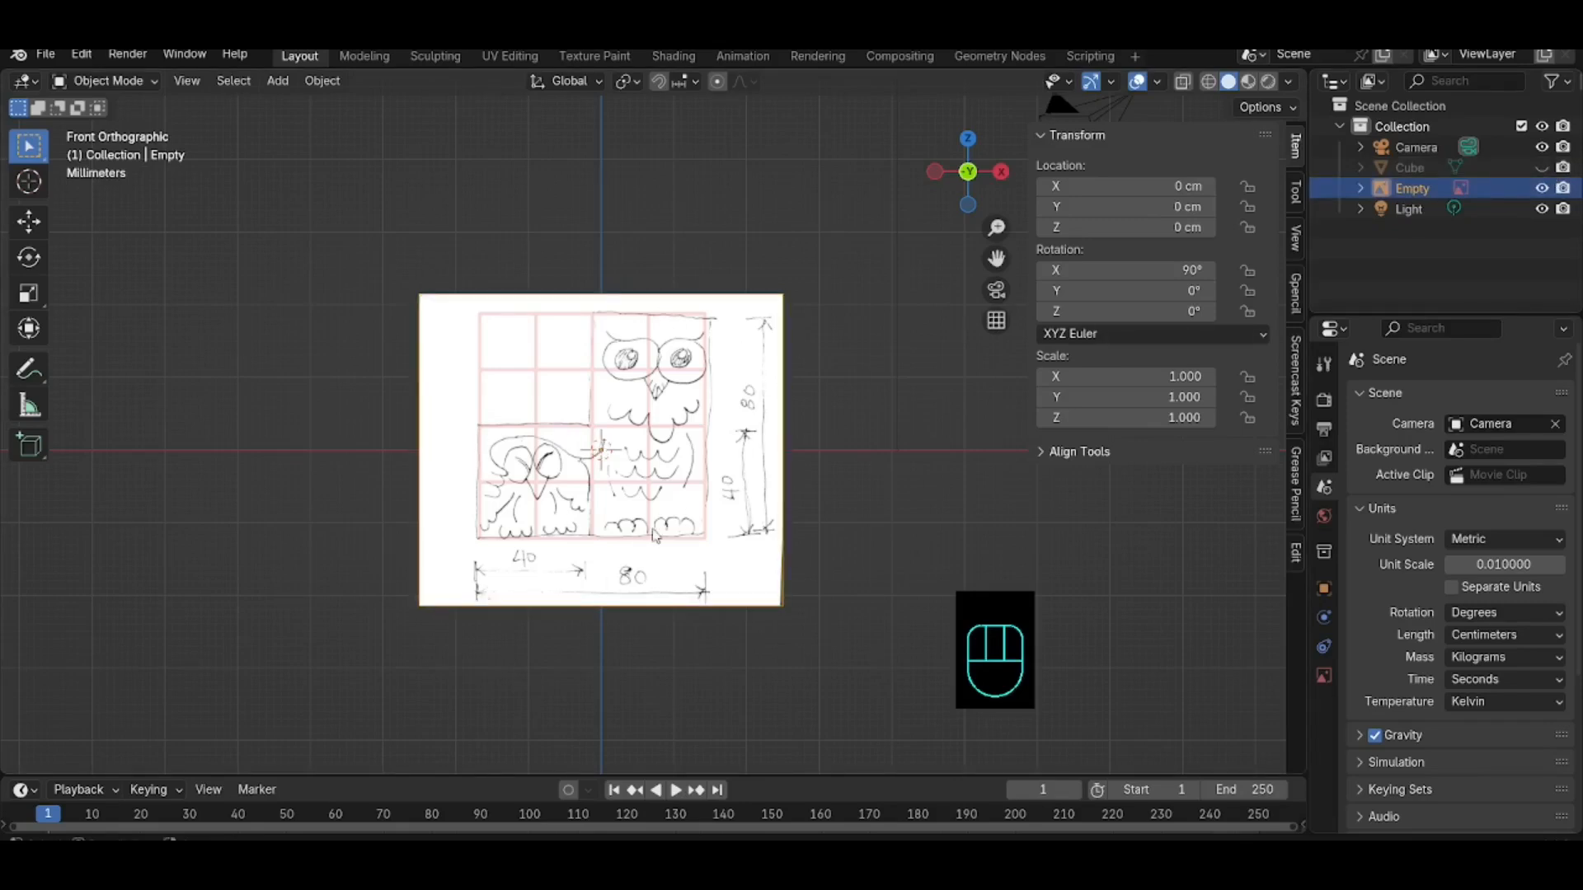
pyautogui.click(598, 451)
pyautogui.press('g')
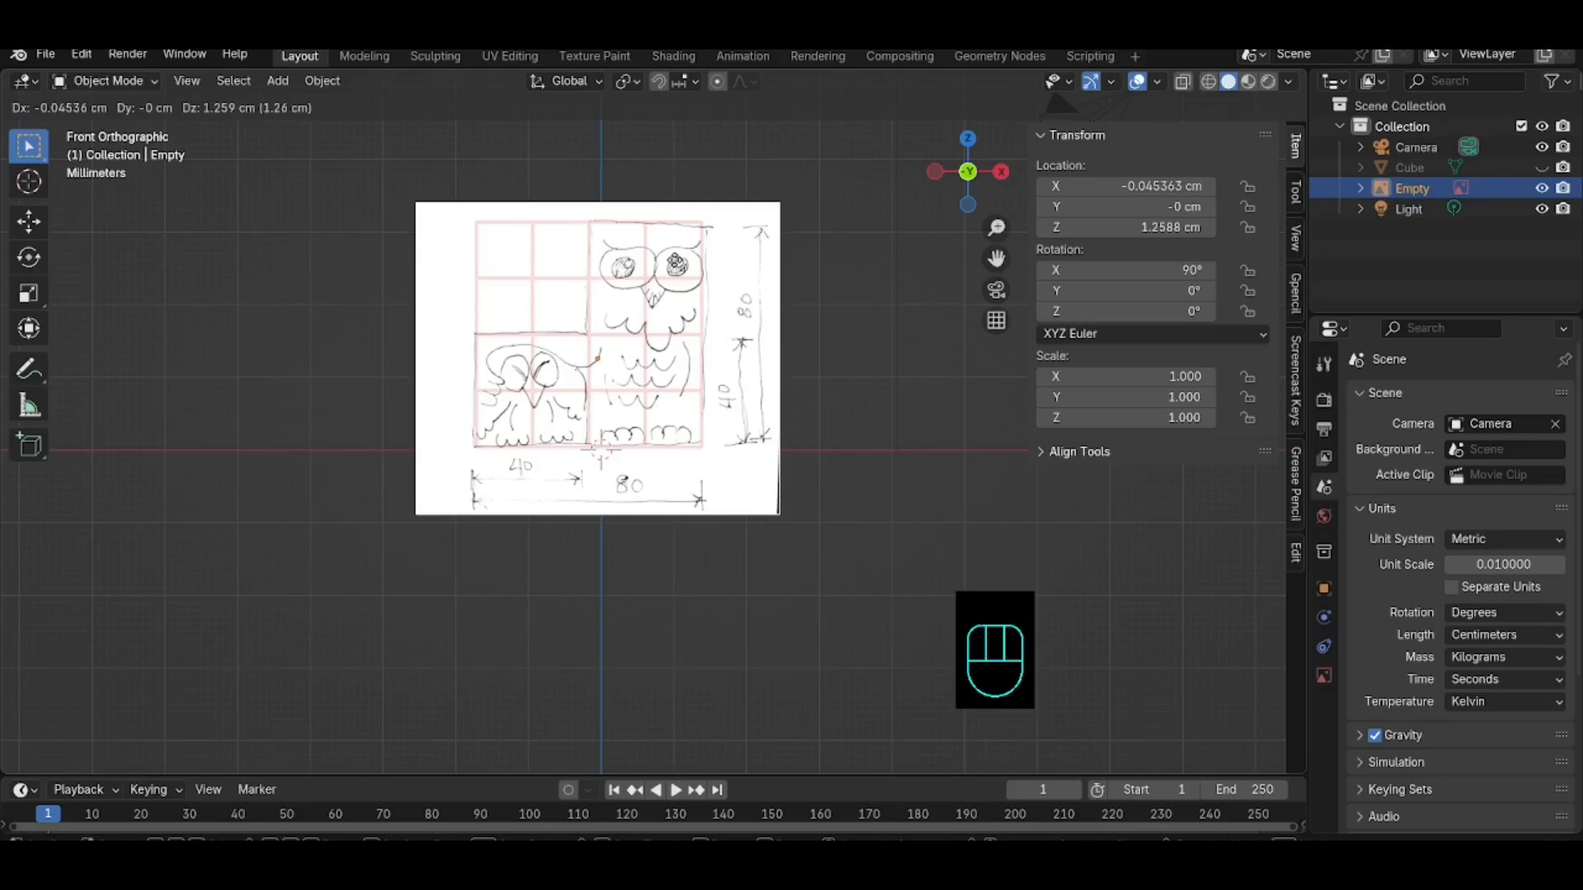
pyautogui.click(676, 262)
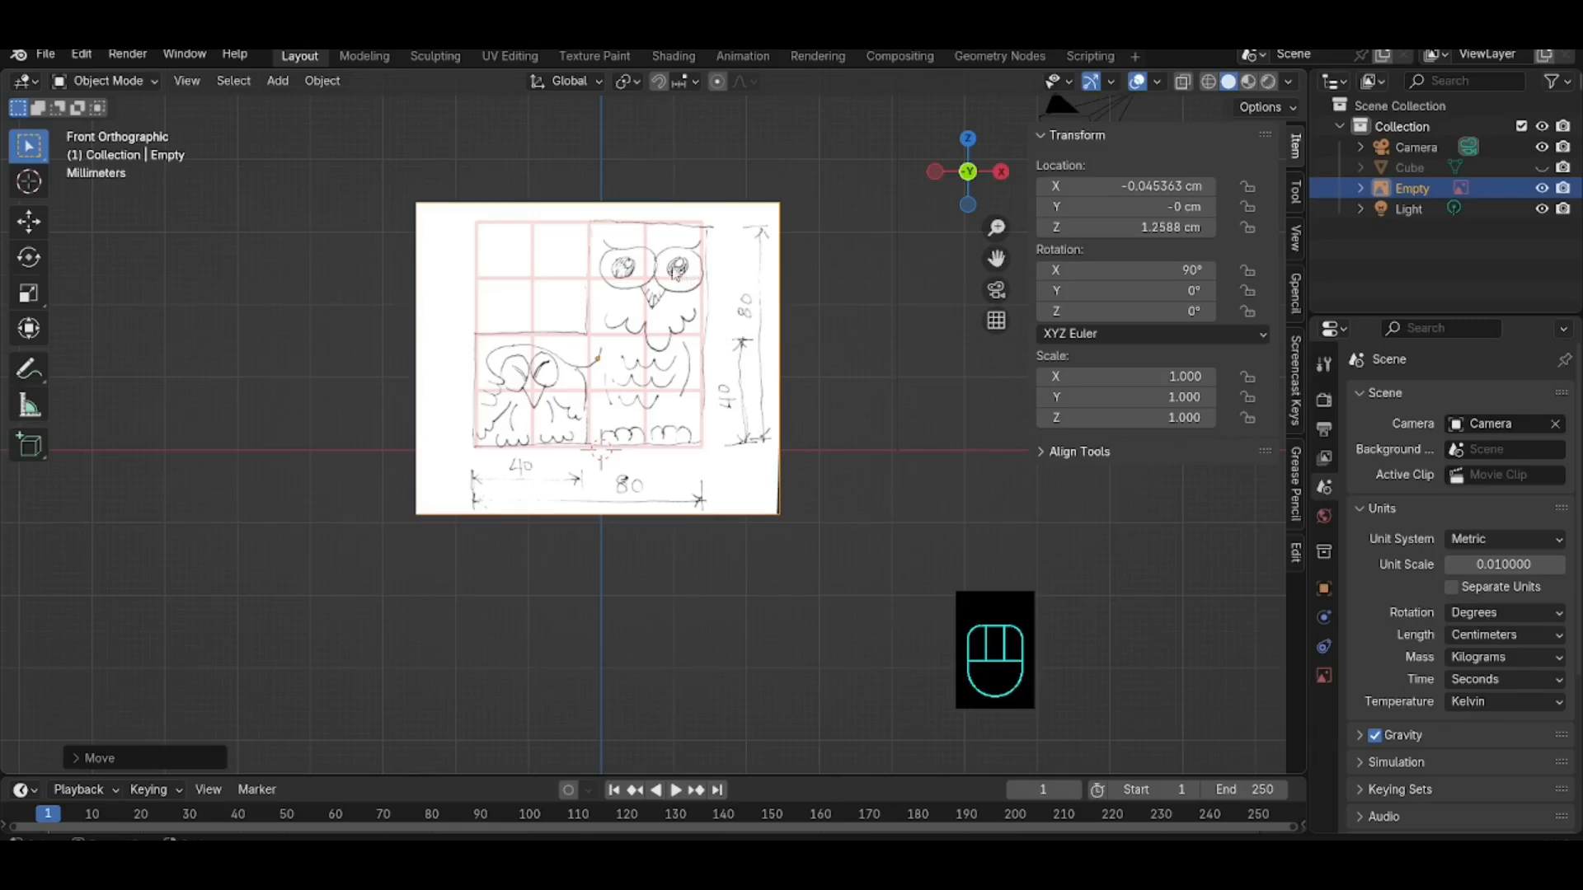
pyautogui.press('g')
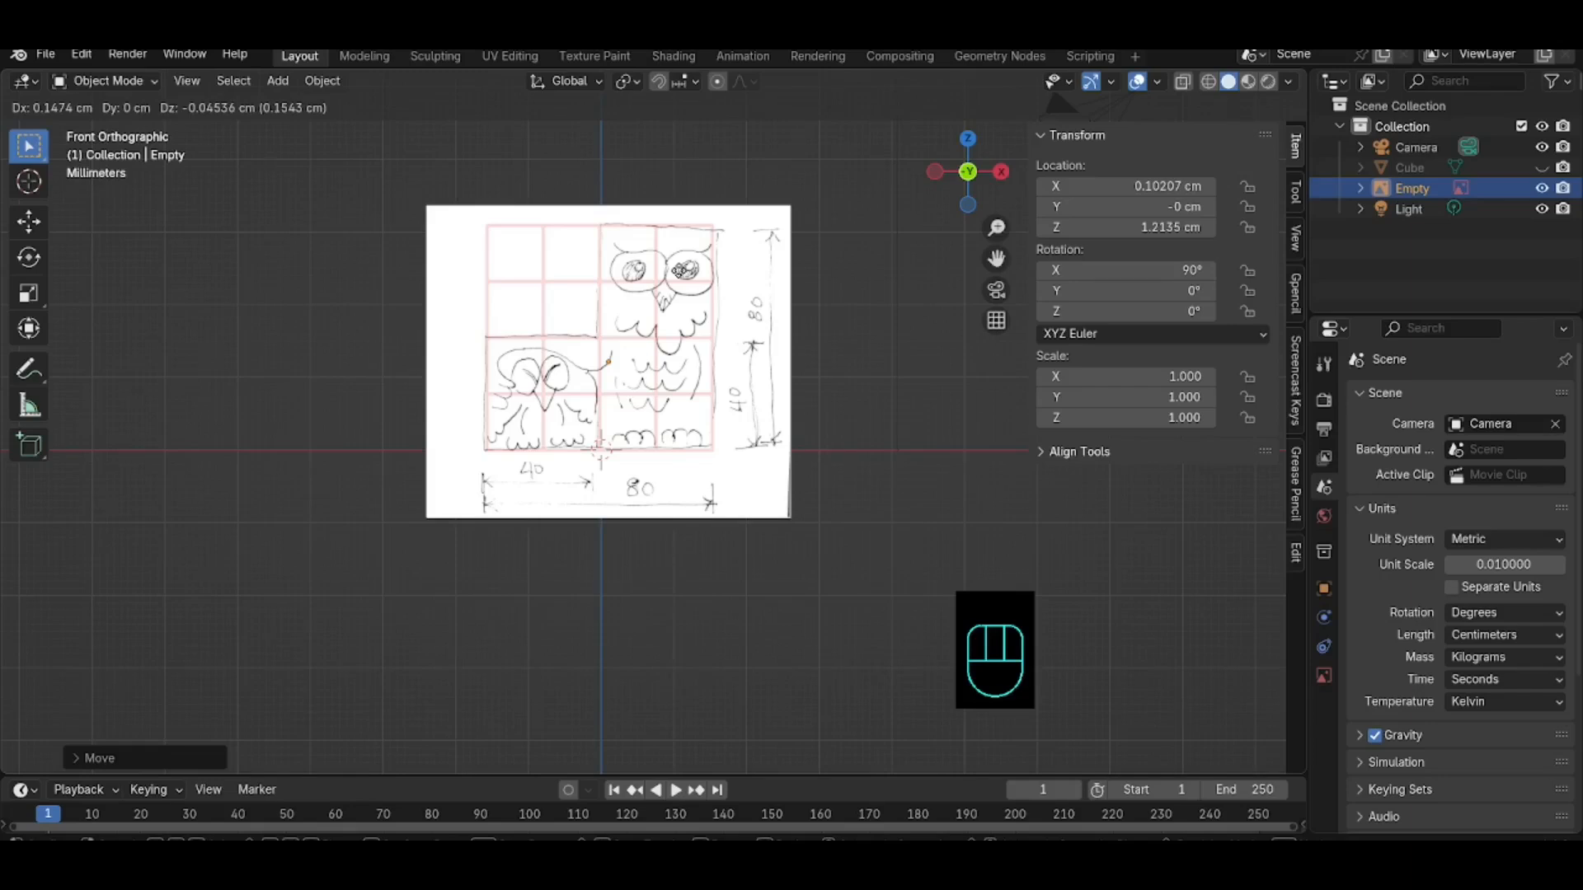
pyautogui.click(681, 271)
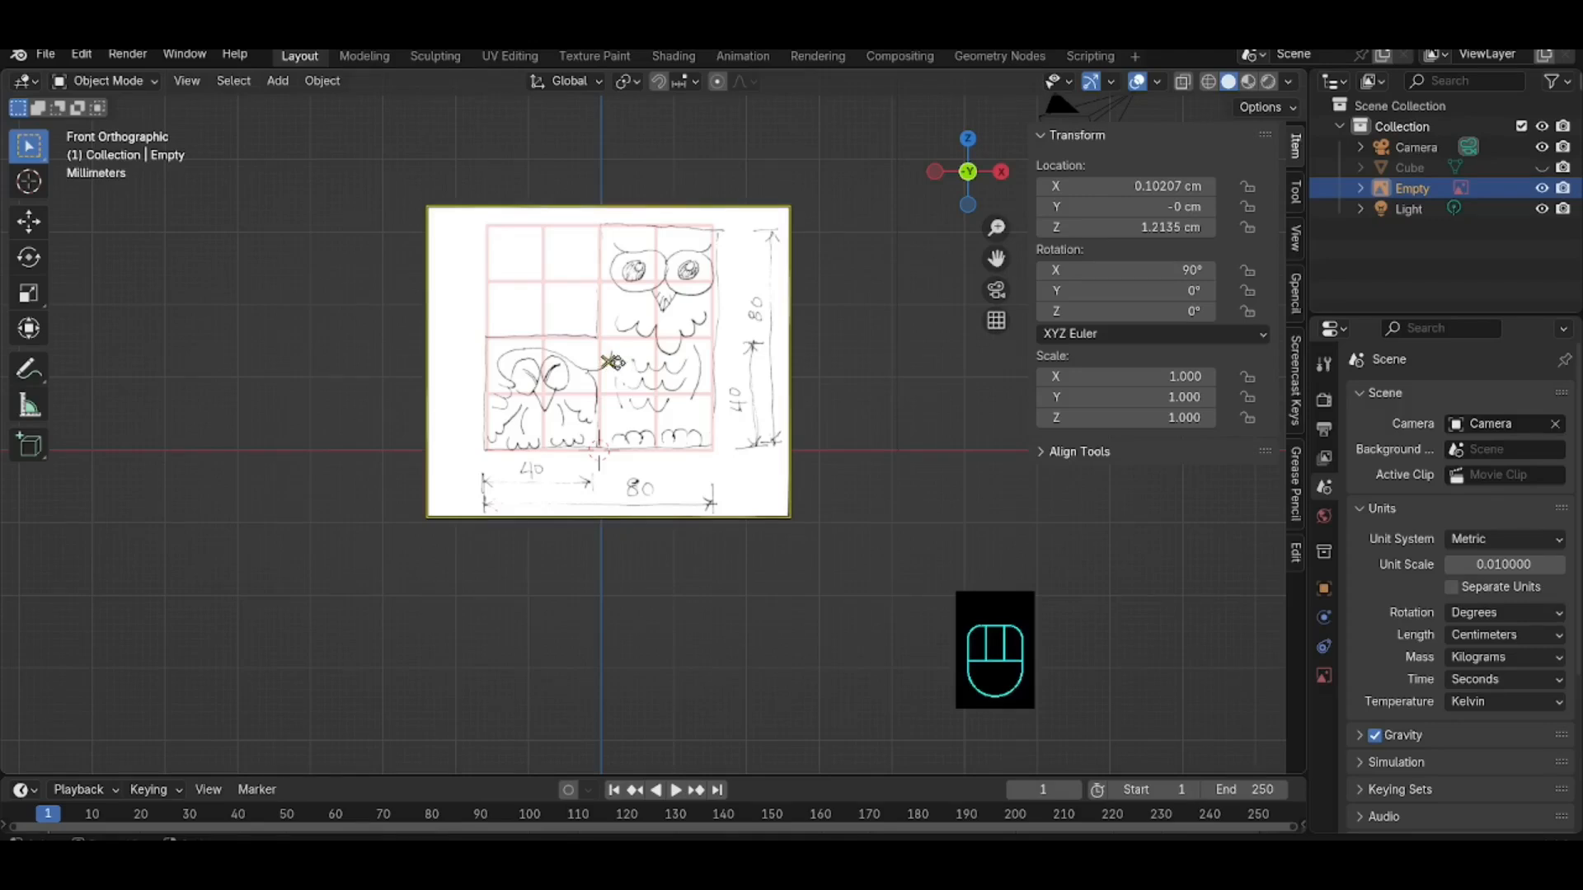
# Step: Offset the picture within its empty so the lower-right corner of the owl grid sits on the empty's origin
pyautogui.moveTo(611, 362); pyautogui.dragTo(506, 273)
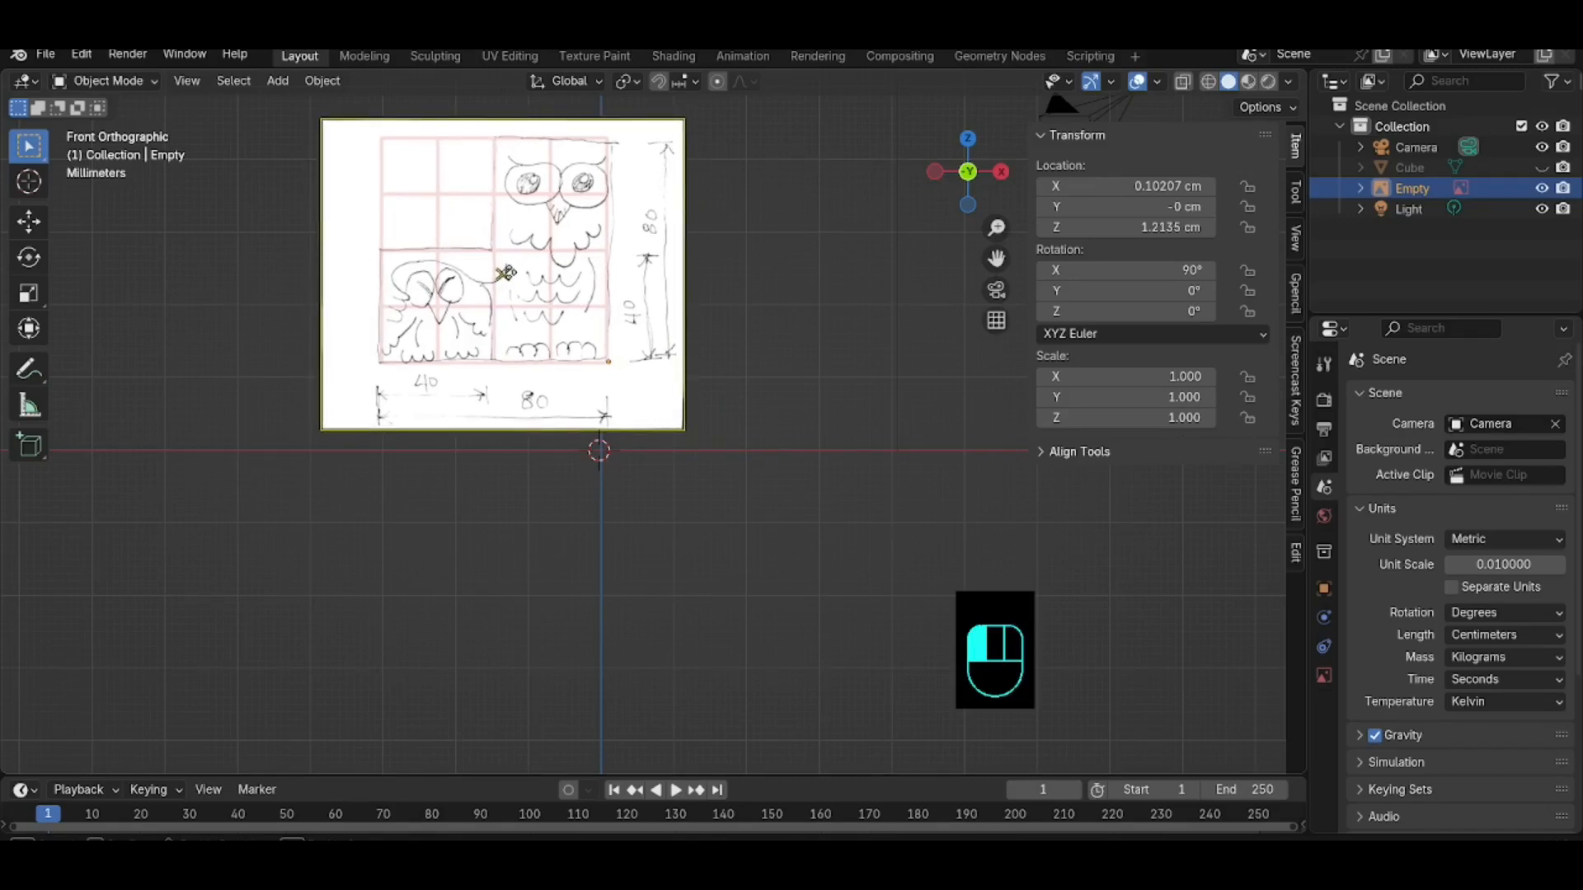
pyautogui.moveTo(505, 273); pyautogui.dragTo(505, 273)
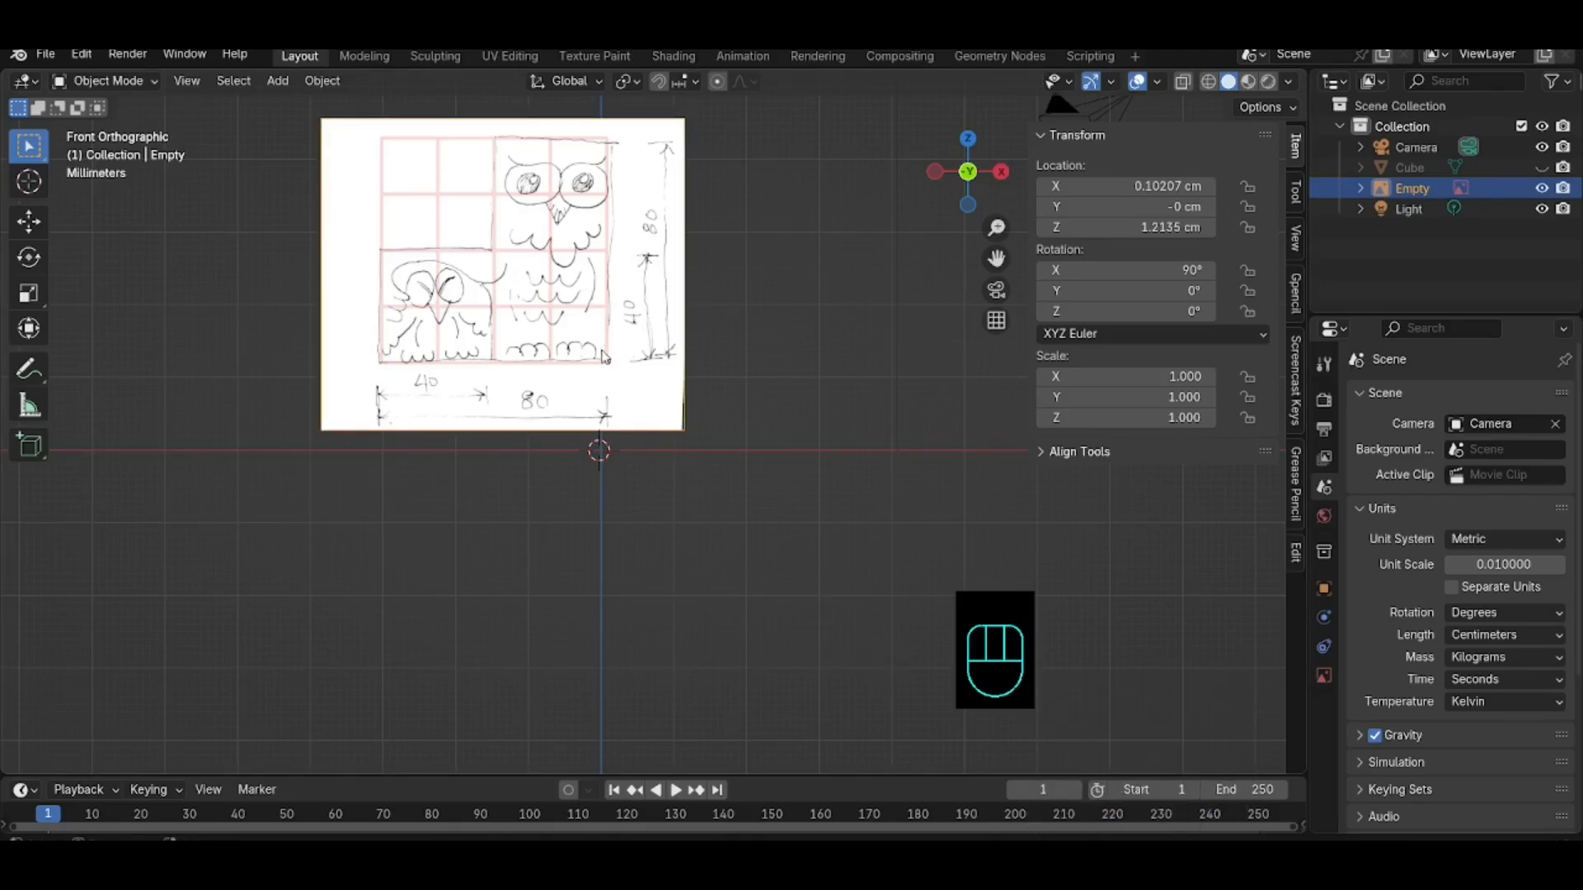
pyautogui.scroll(4, 606, 367)
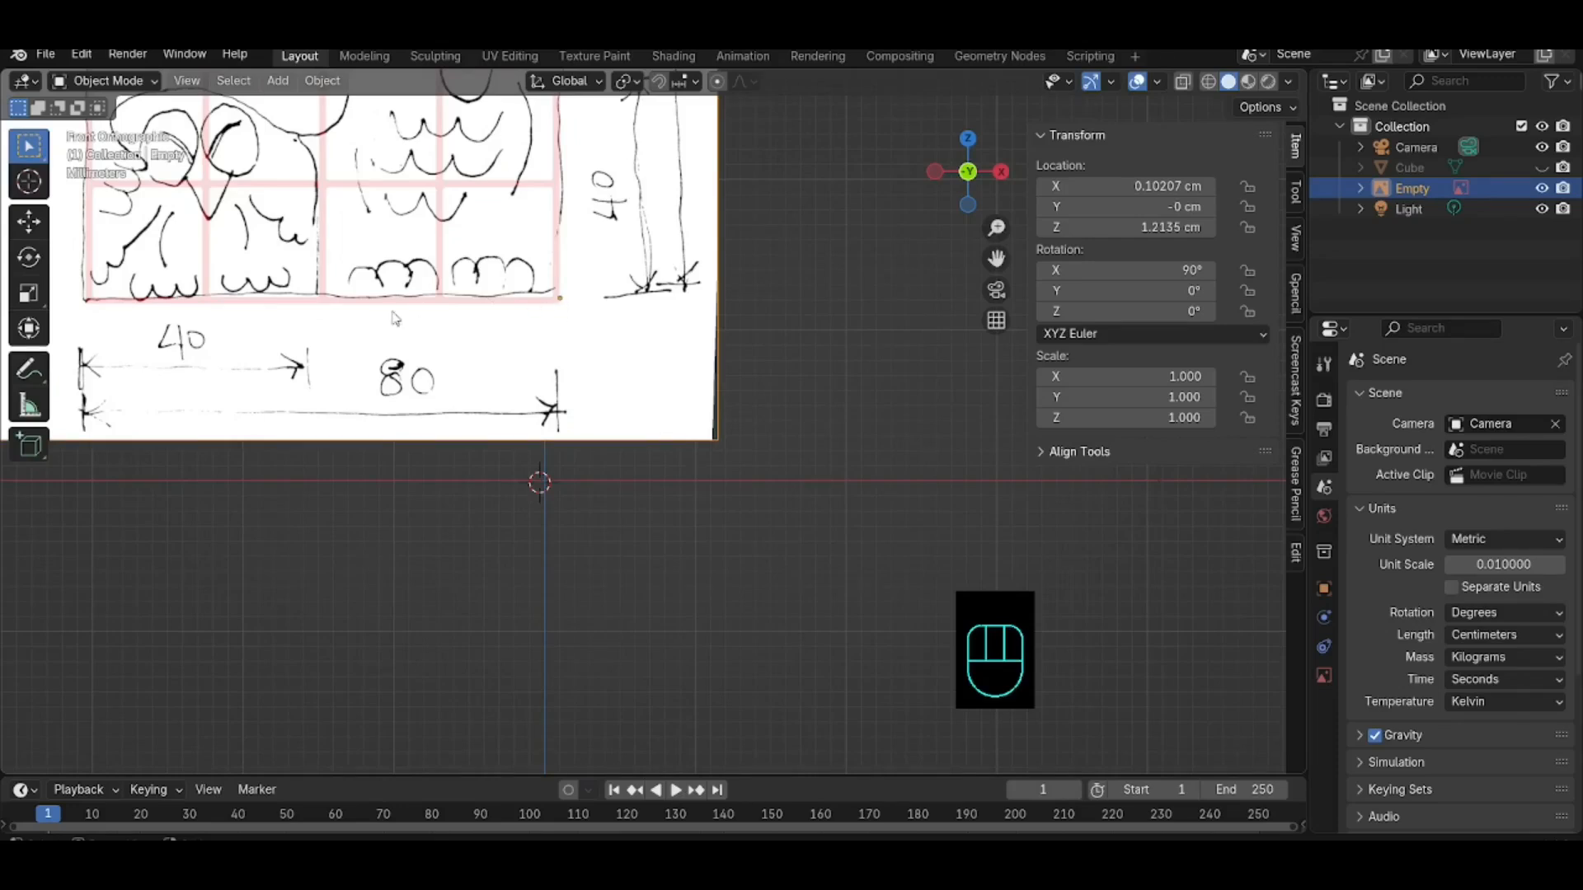
pyautogui.scroll(-4, 395, 319)
pyautogui.scroll(-1, 655, 420)
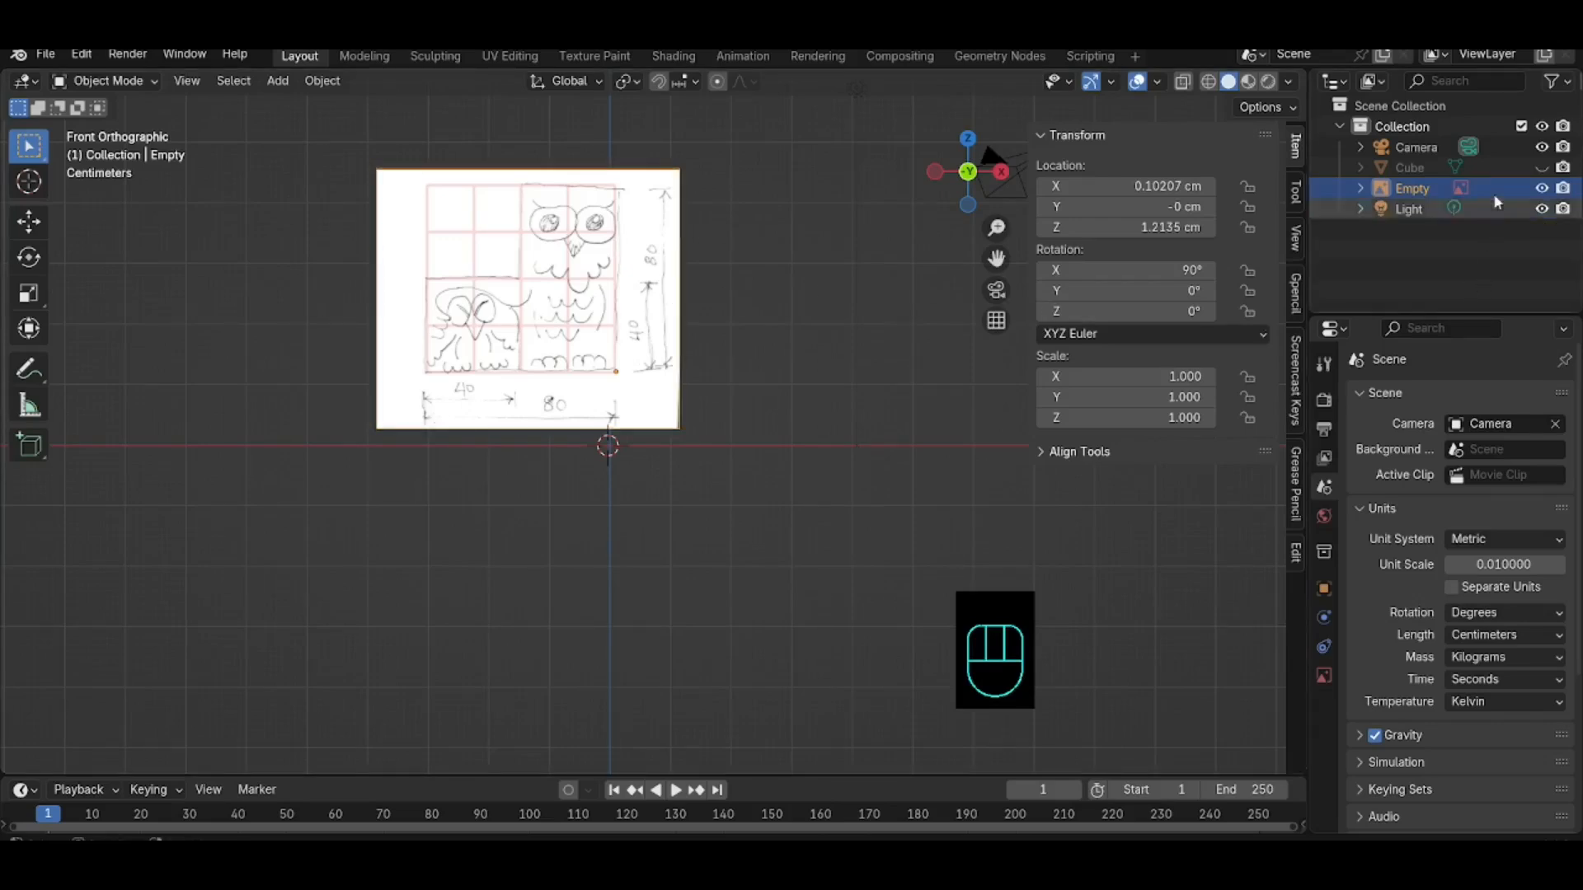
# Step: Show the cube and move the owl image to about X 2.01 cm, Z 0.01 cm, aligning the grid's lower-right corner with the cube's
pyautogui.click(1540, 167)
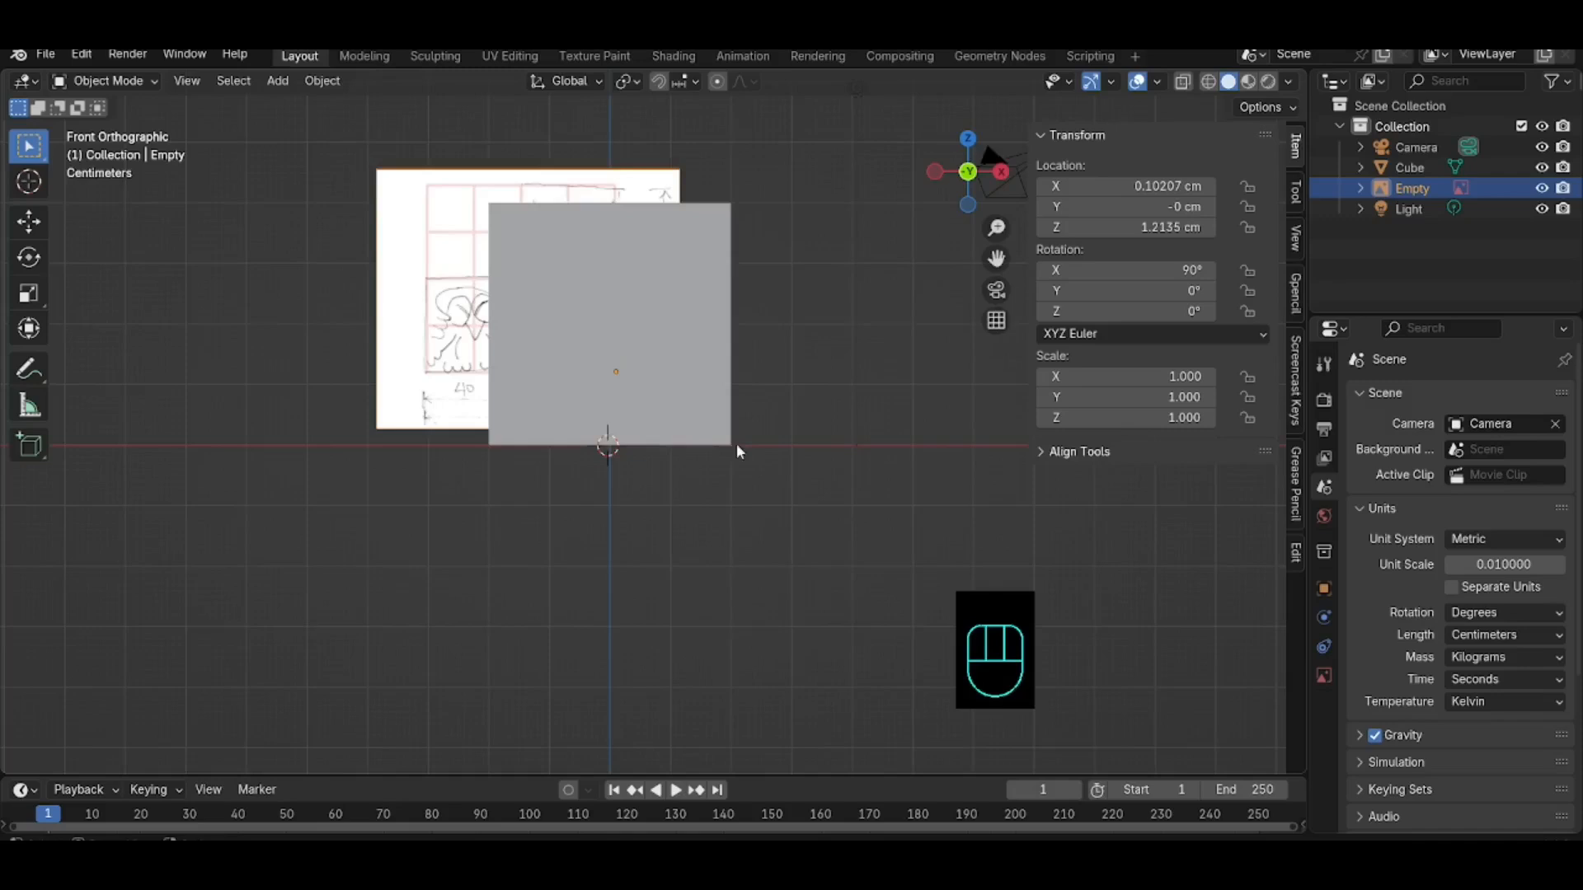
pyautogui.scroll(2, 736, 443)
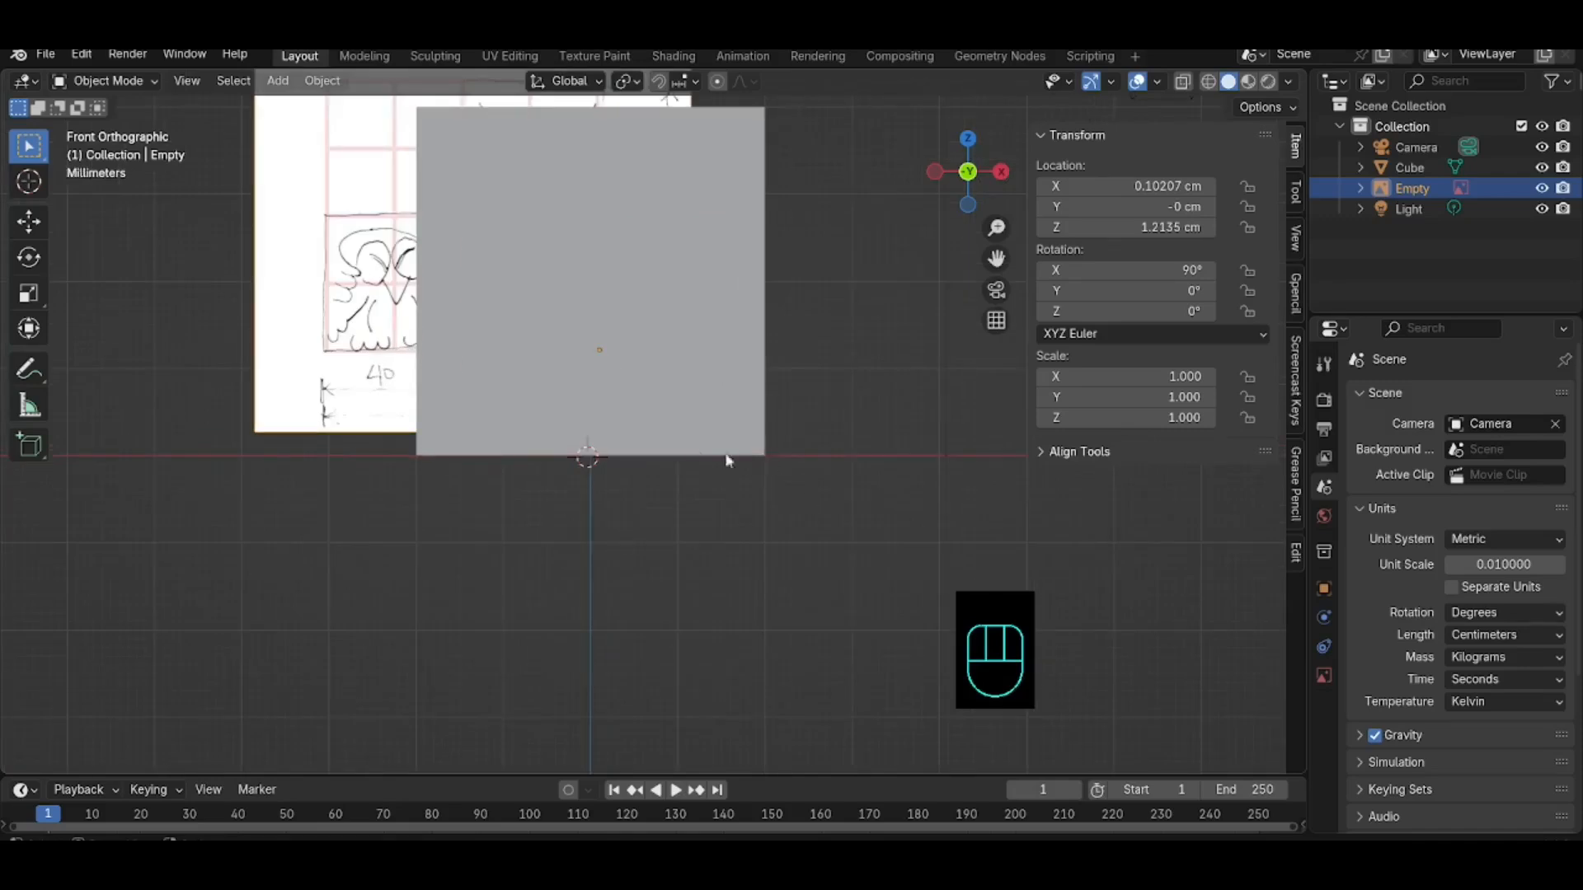
pyautogui.click(306, 142)
pyautogui.press('g')
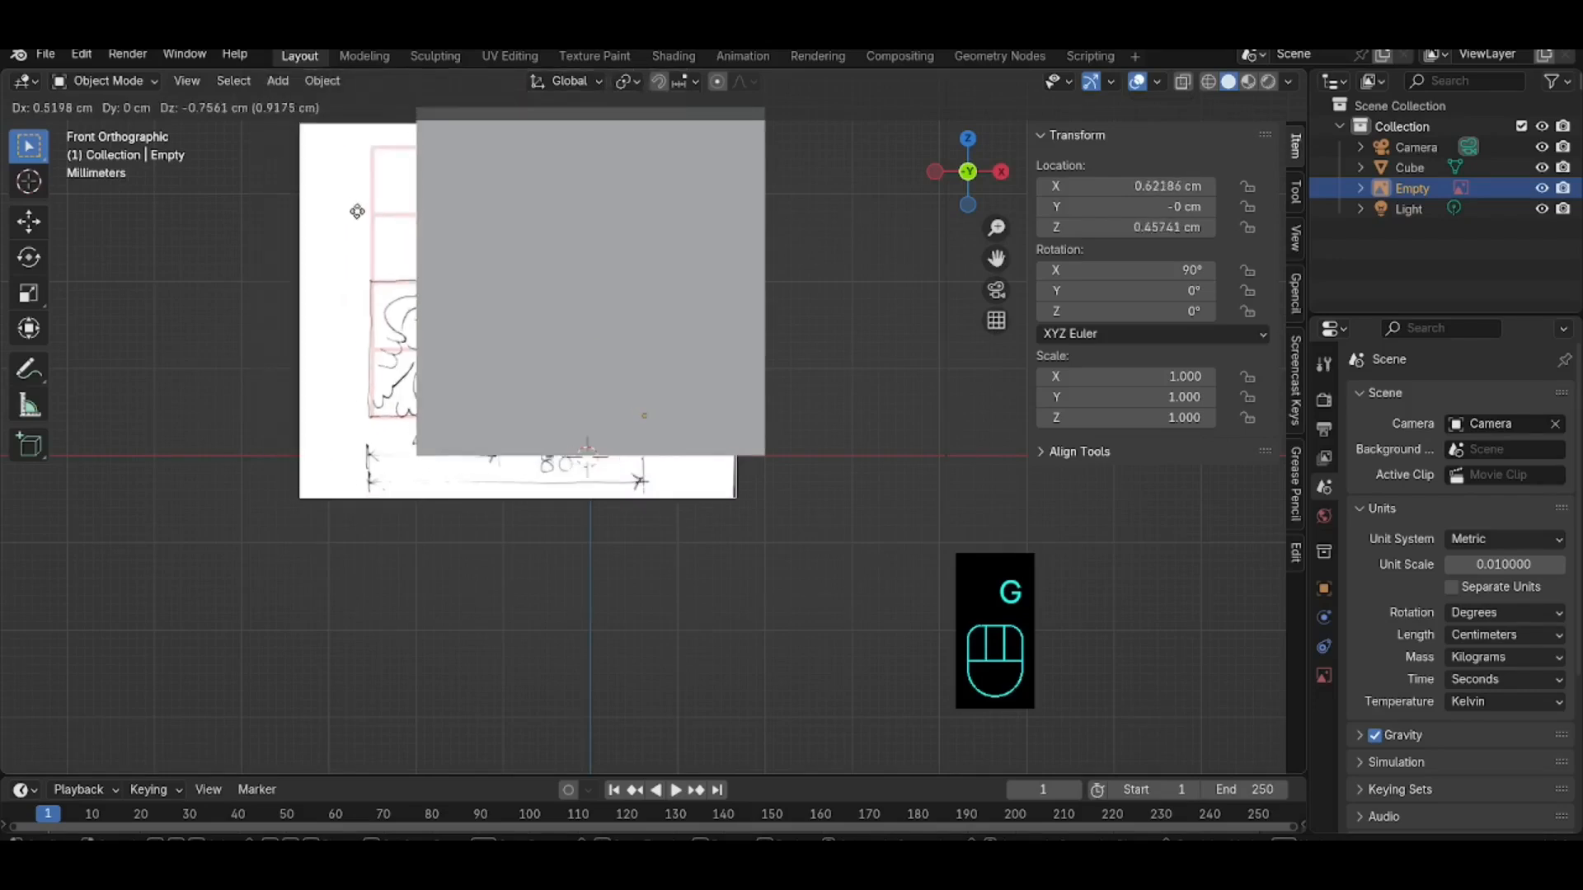
pyautogui.click(470, 240)
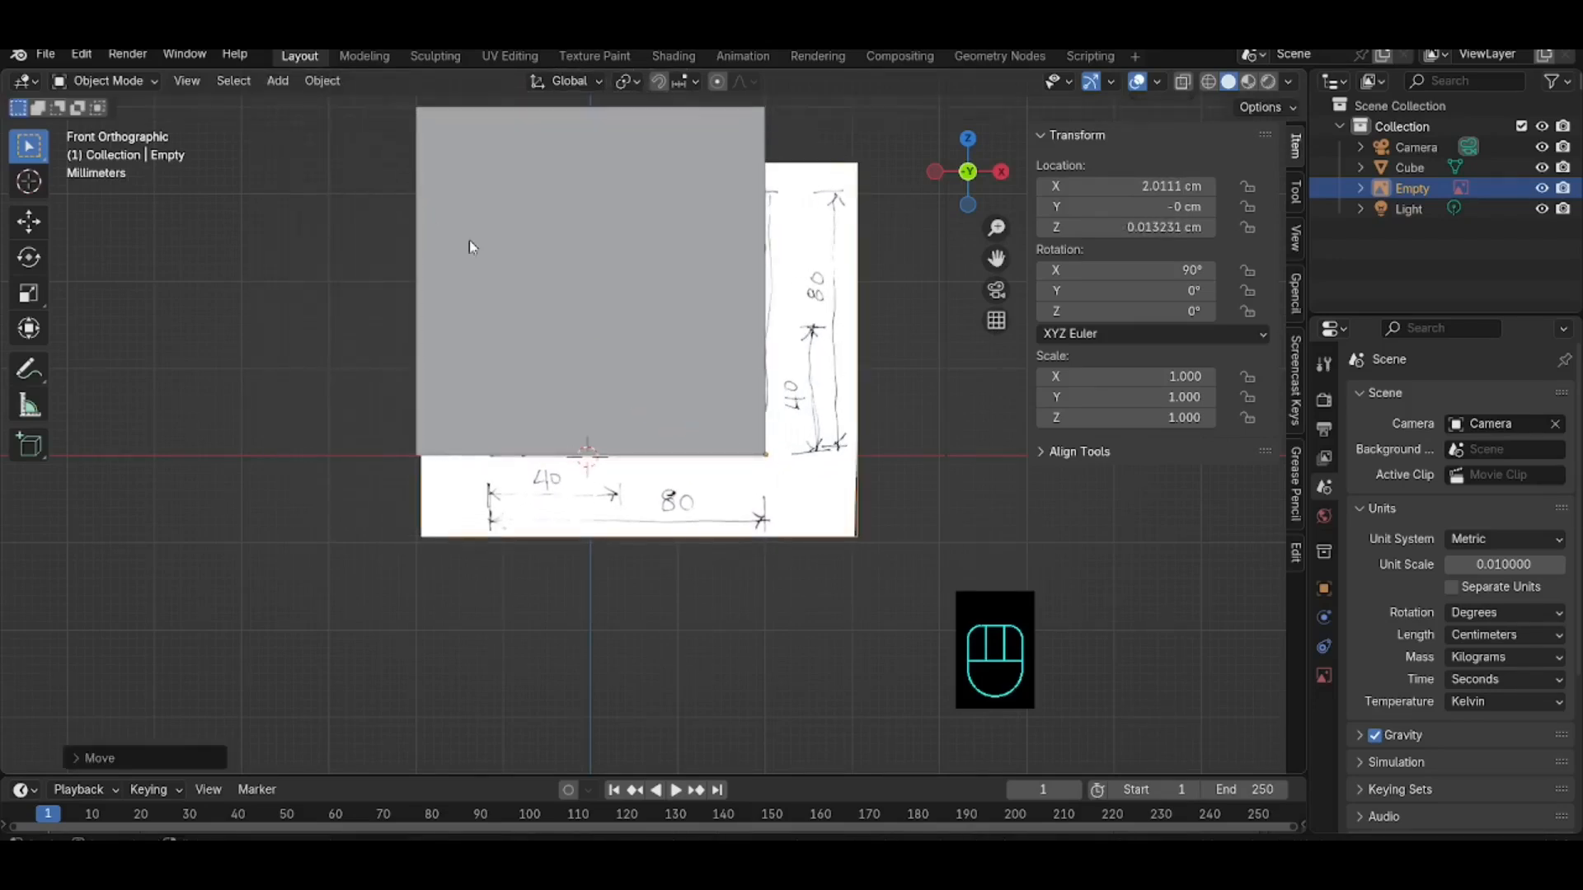
# Step: Switch the viewport to wireframe shading and compare the cube's outline with the owl sketch's grid
pyautogui.scroll(2, 557, 311)
pyautogui.scroll(-6, 557, 311)
pyautogui.scroll(-2, 557, 312)
pyautogui.scroll(4, 557, 322)
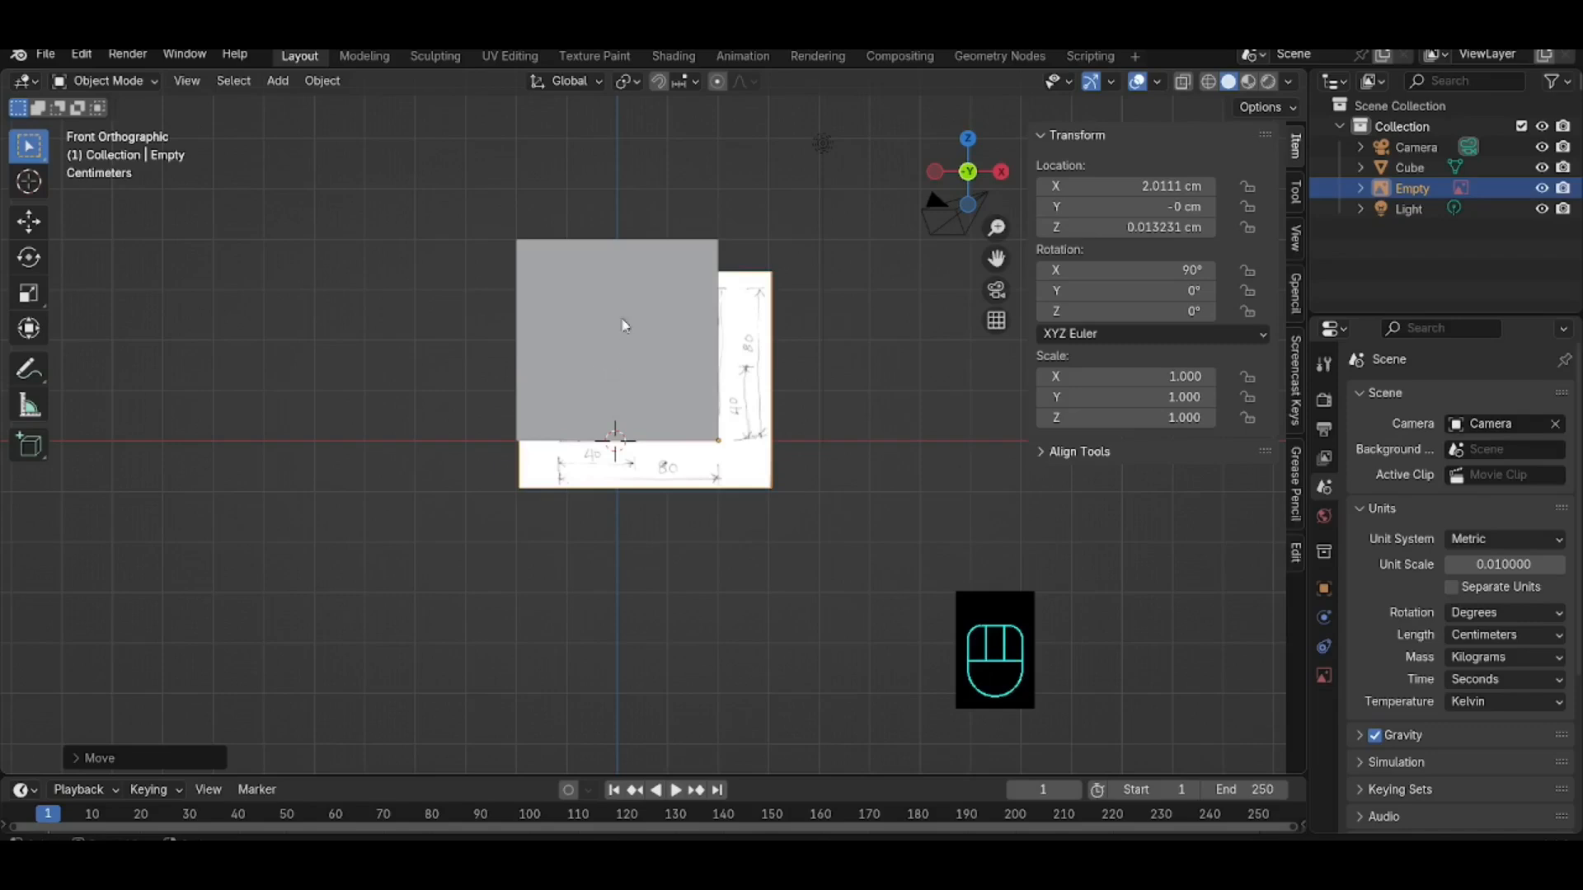
pyautogui.scroll(-2, 555, 260)
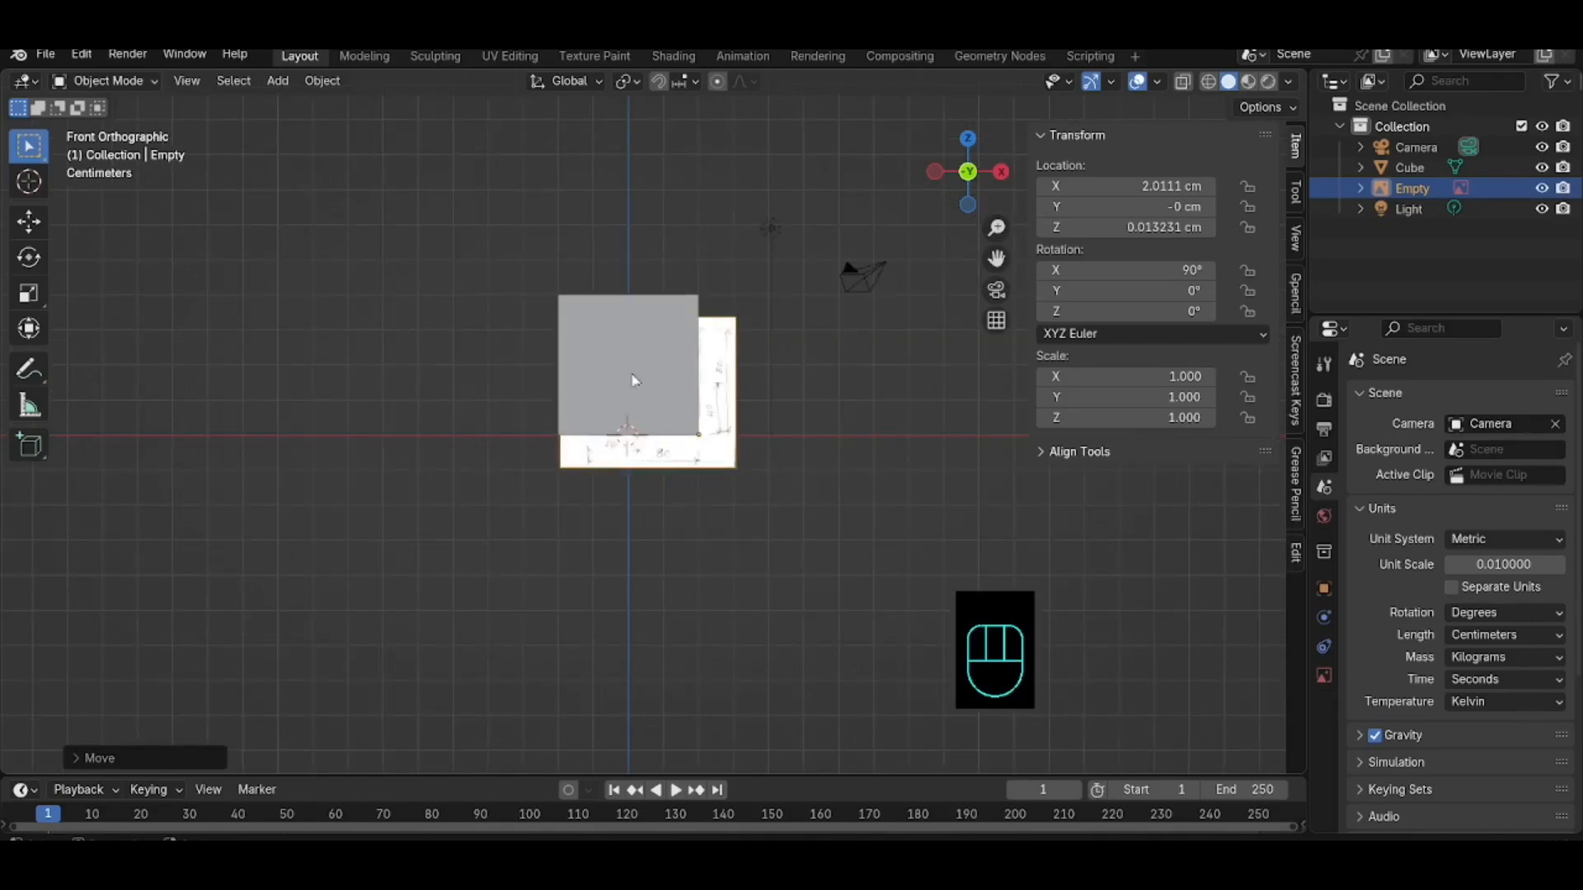
pyautogui.click(1208, 82)
pyautogui.scroll(3, 631, 393)
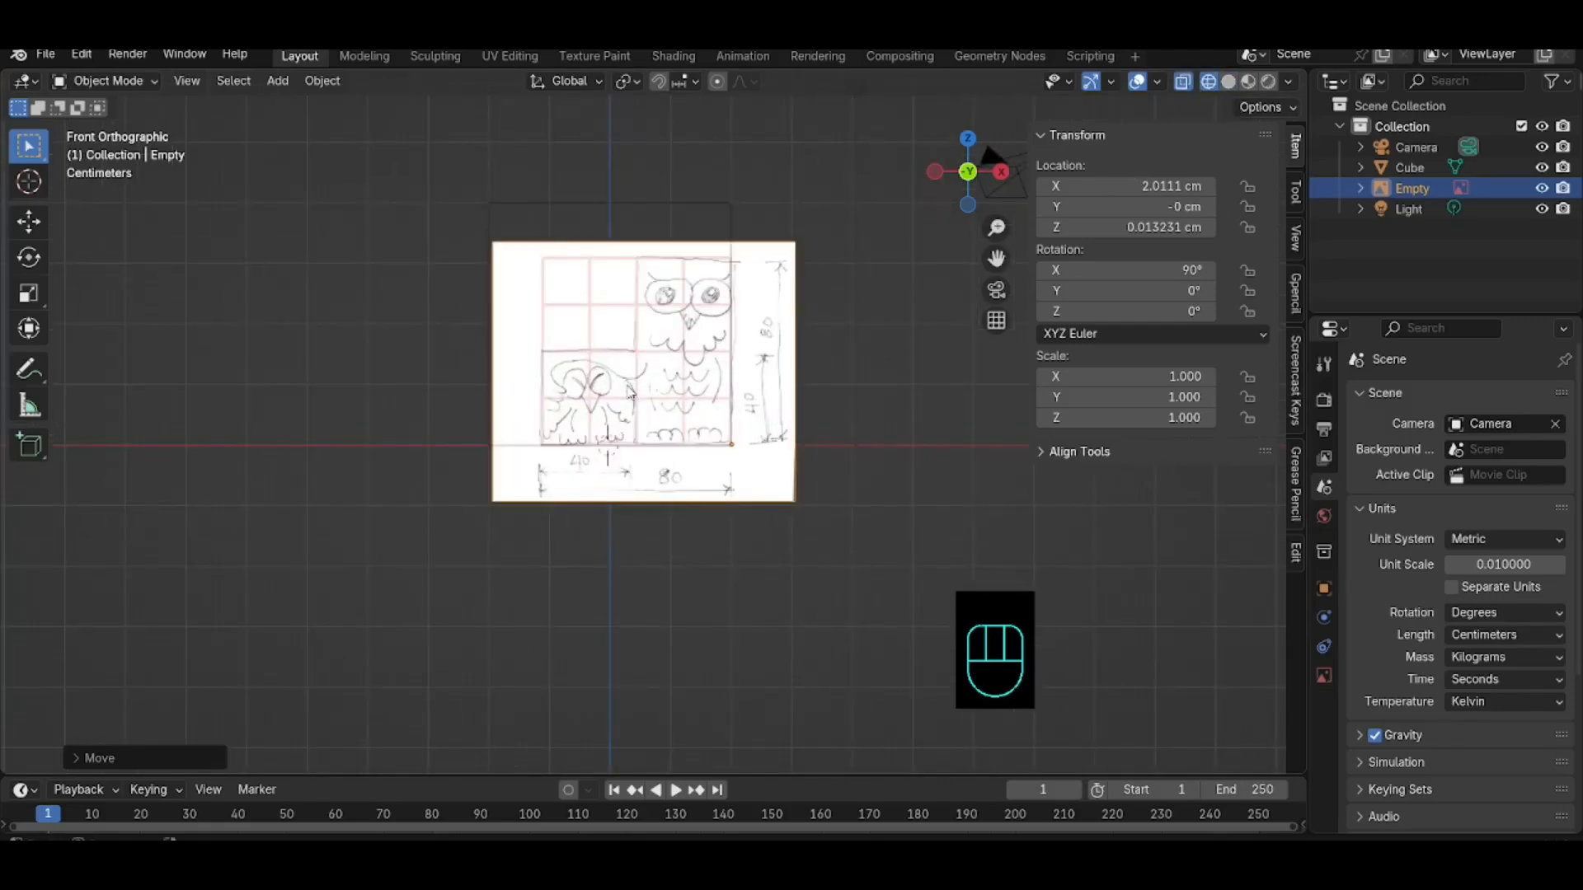
pyautogui.scroll(-3, 631, 394)
pyautogui.scroll(6, 718, 381)
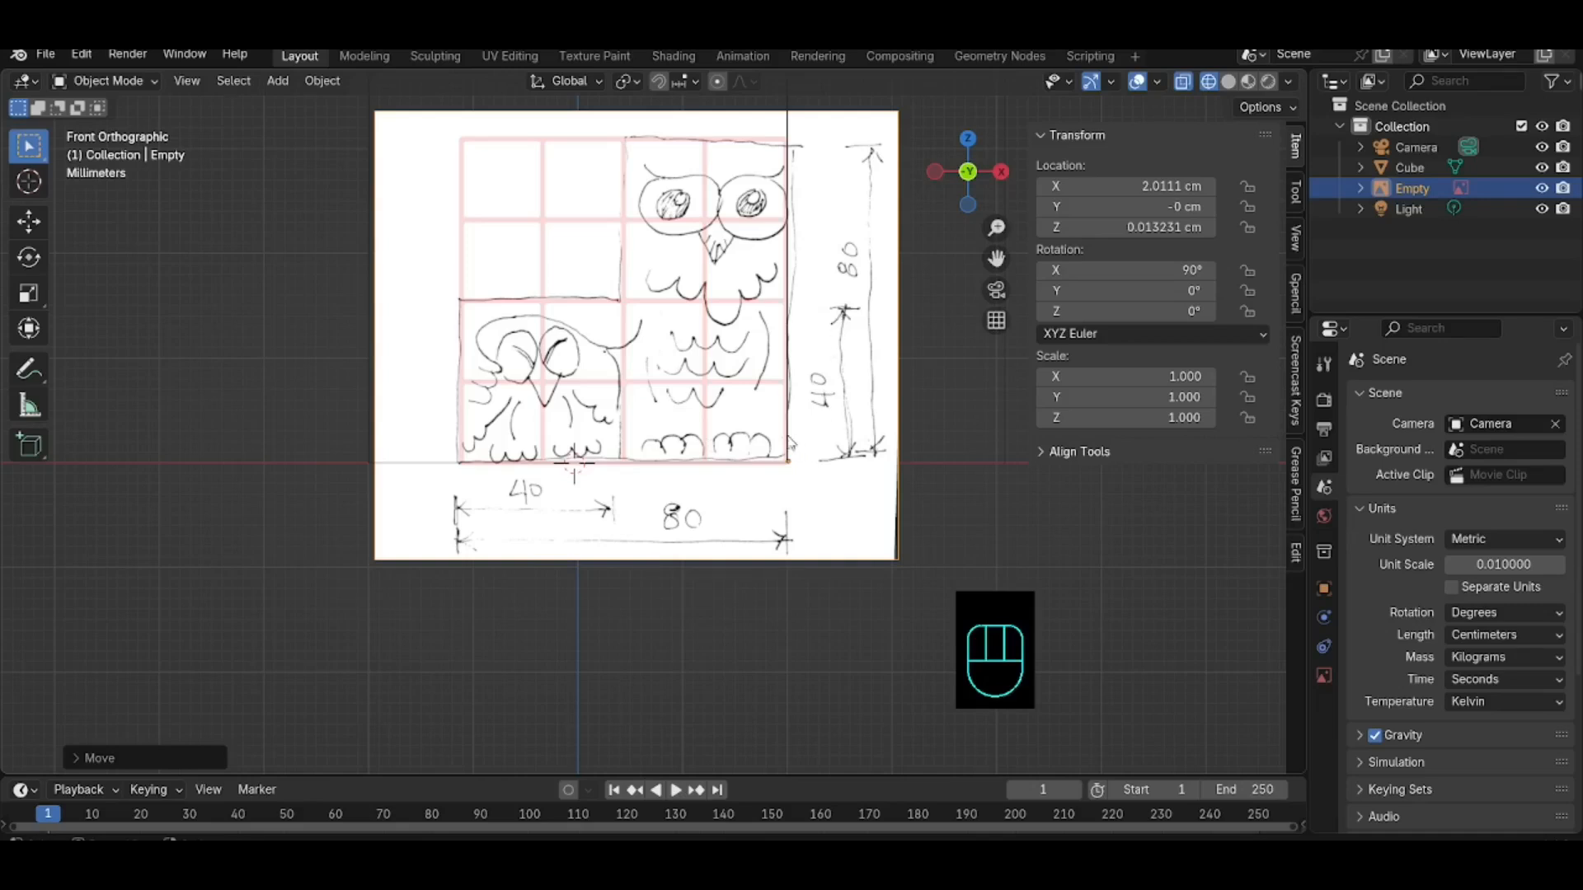
pyautogui.scroll(1, 620, 307)
pyautogui.scroll(-2, 632, 303)
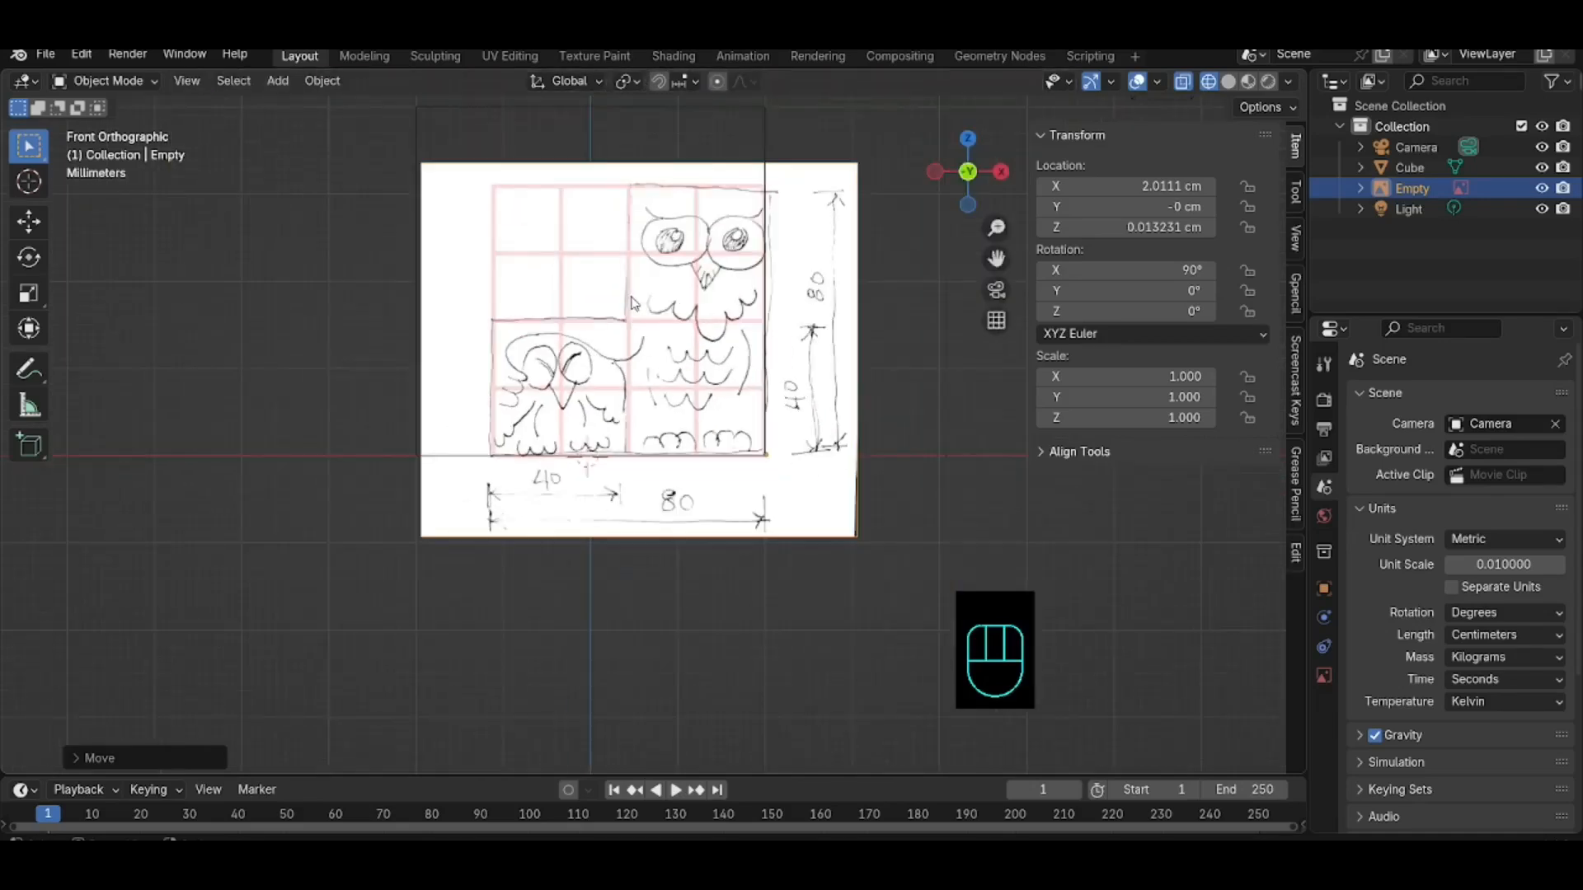
# Step: Scale the owl image uniformly to about 2.556 so the 40 by 40 lower-right square of the sketch matches the cube's outline
pyautogui.scroll(-1, 599, 285)
pyautogui.press('s')
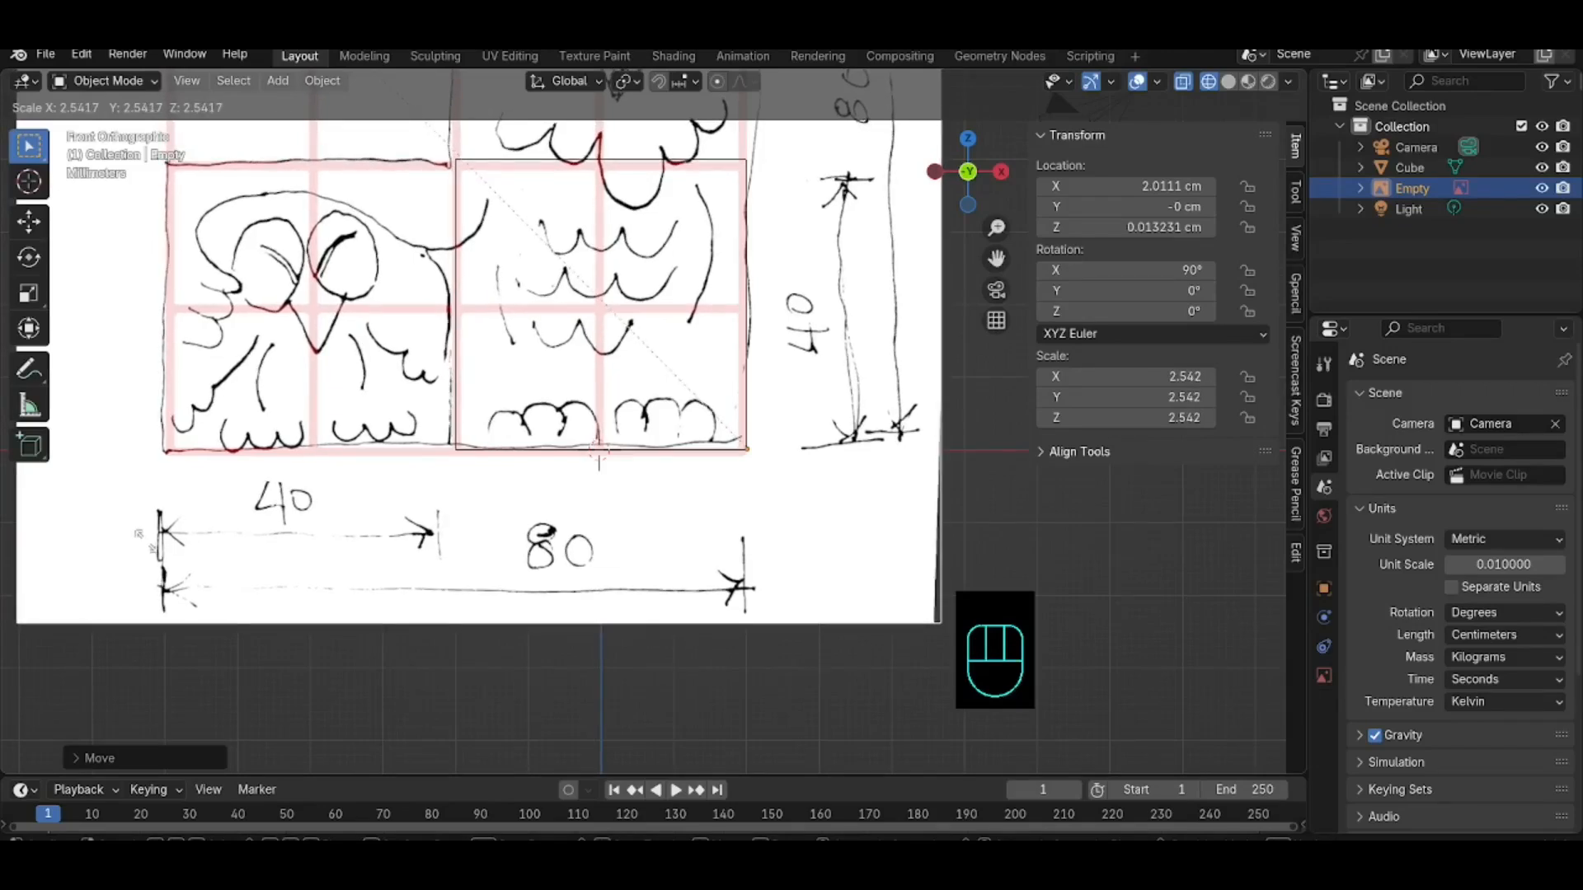
pyautogui.click(142, 537)
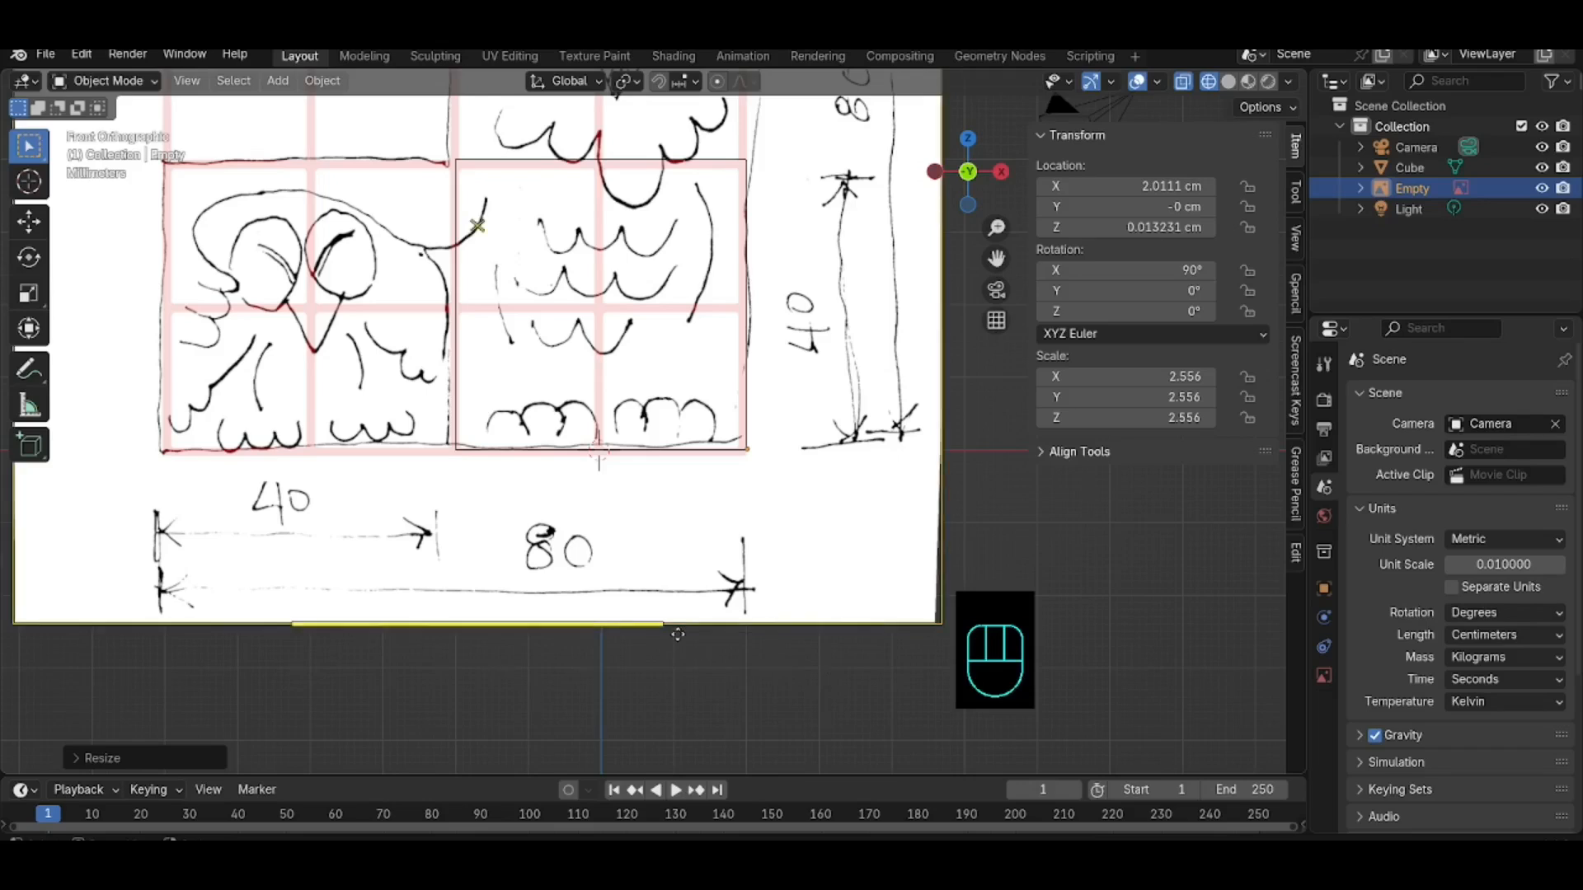
pyautogui.scroll(-4, 726, 581)
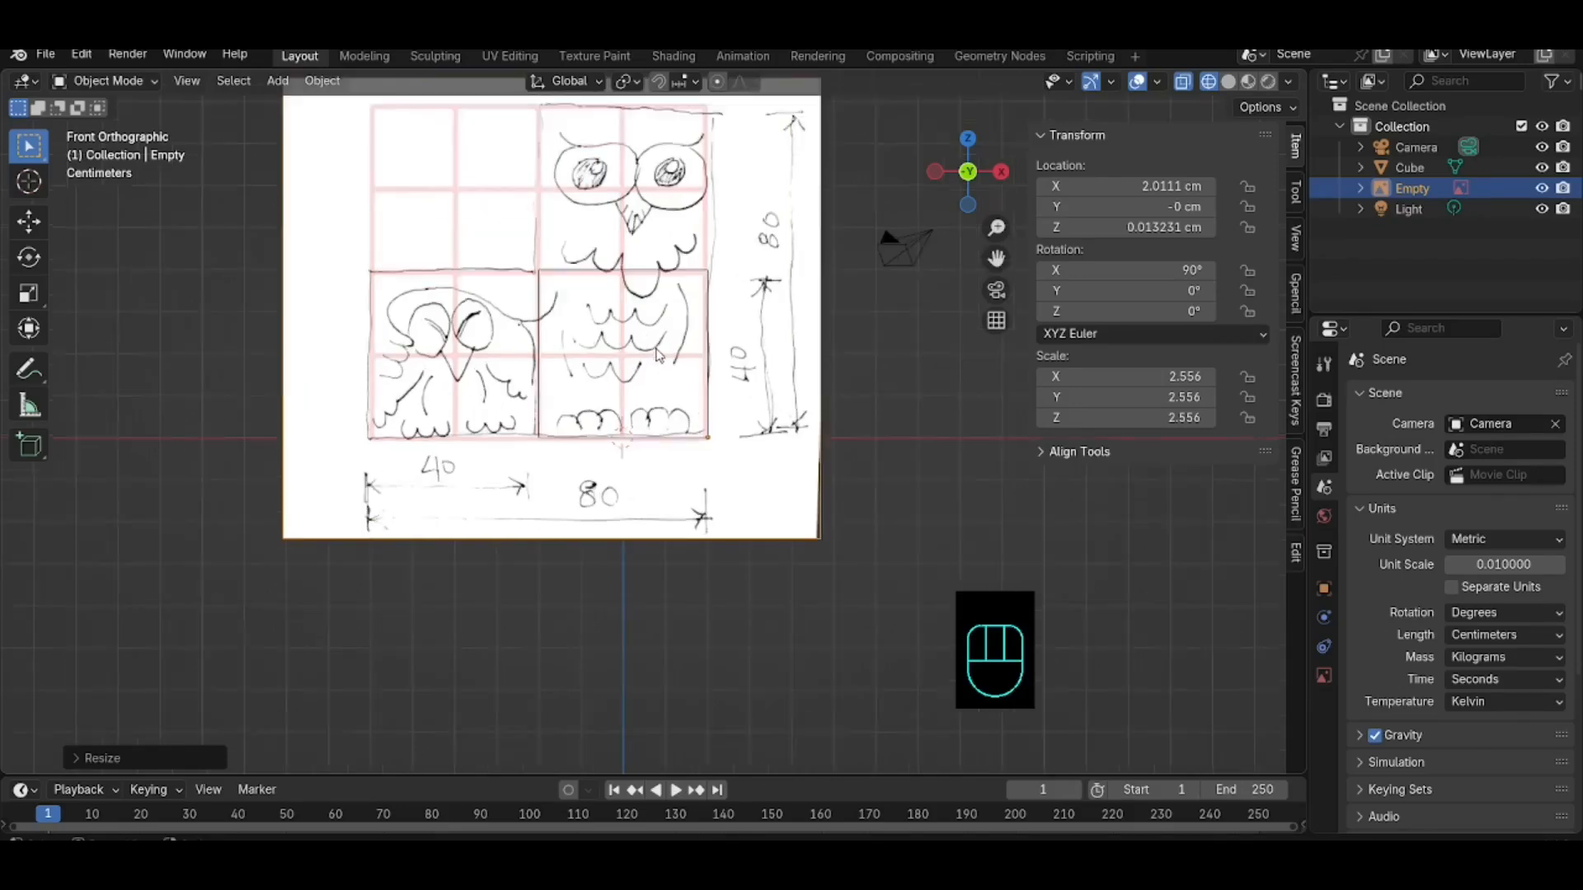
pyautogui.scroll(3, 655, 363)
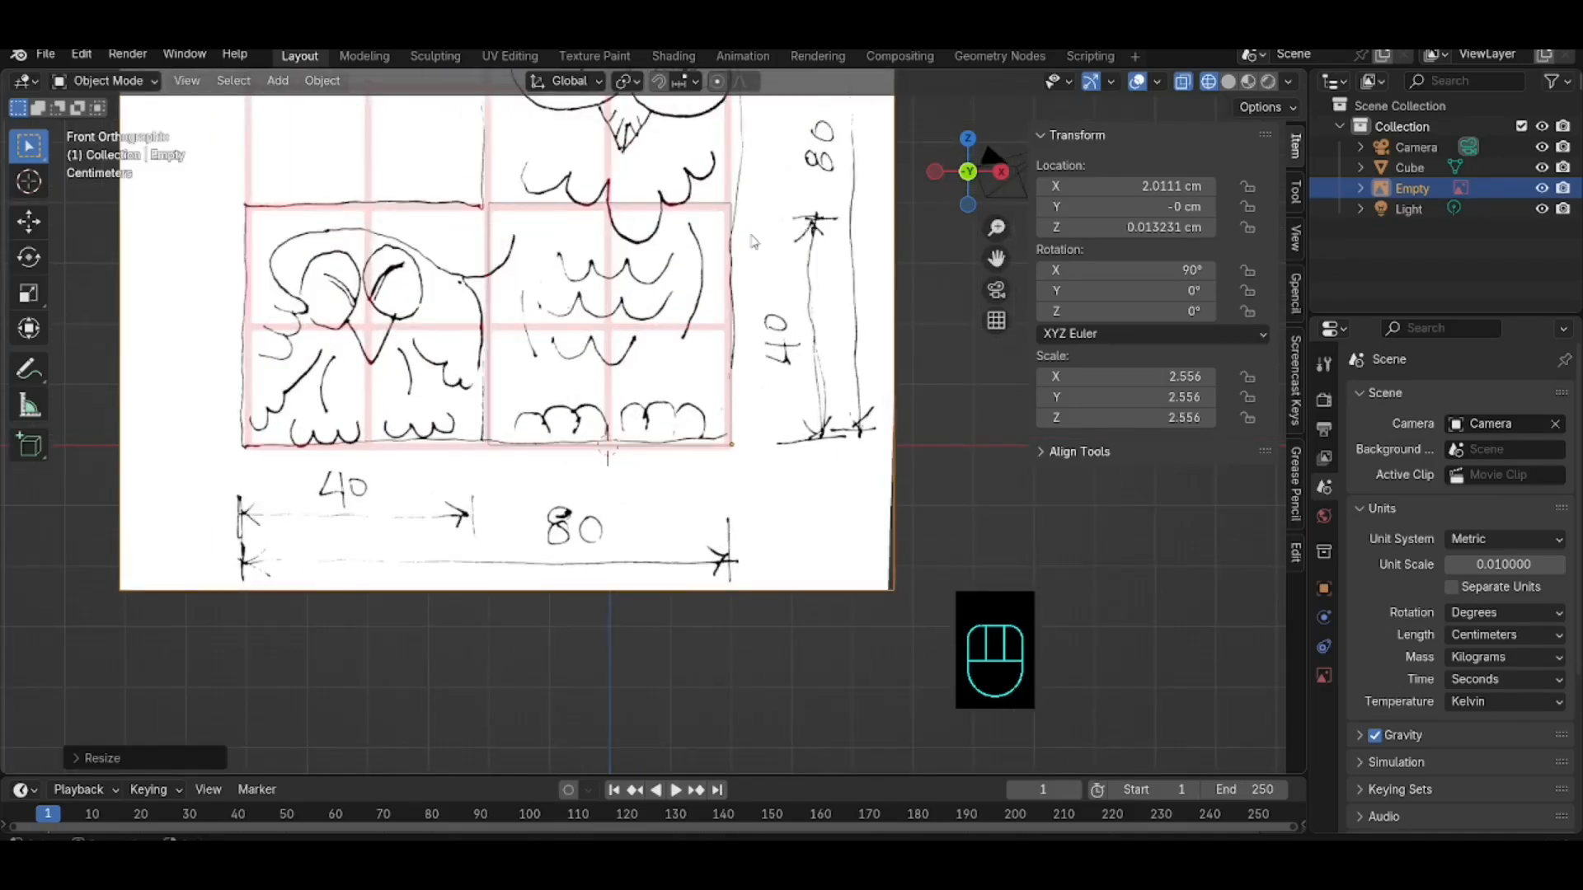
pyautogui.scroll(-2, 750, 241)
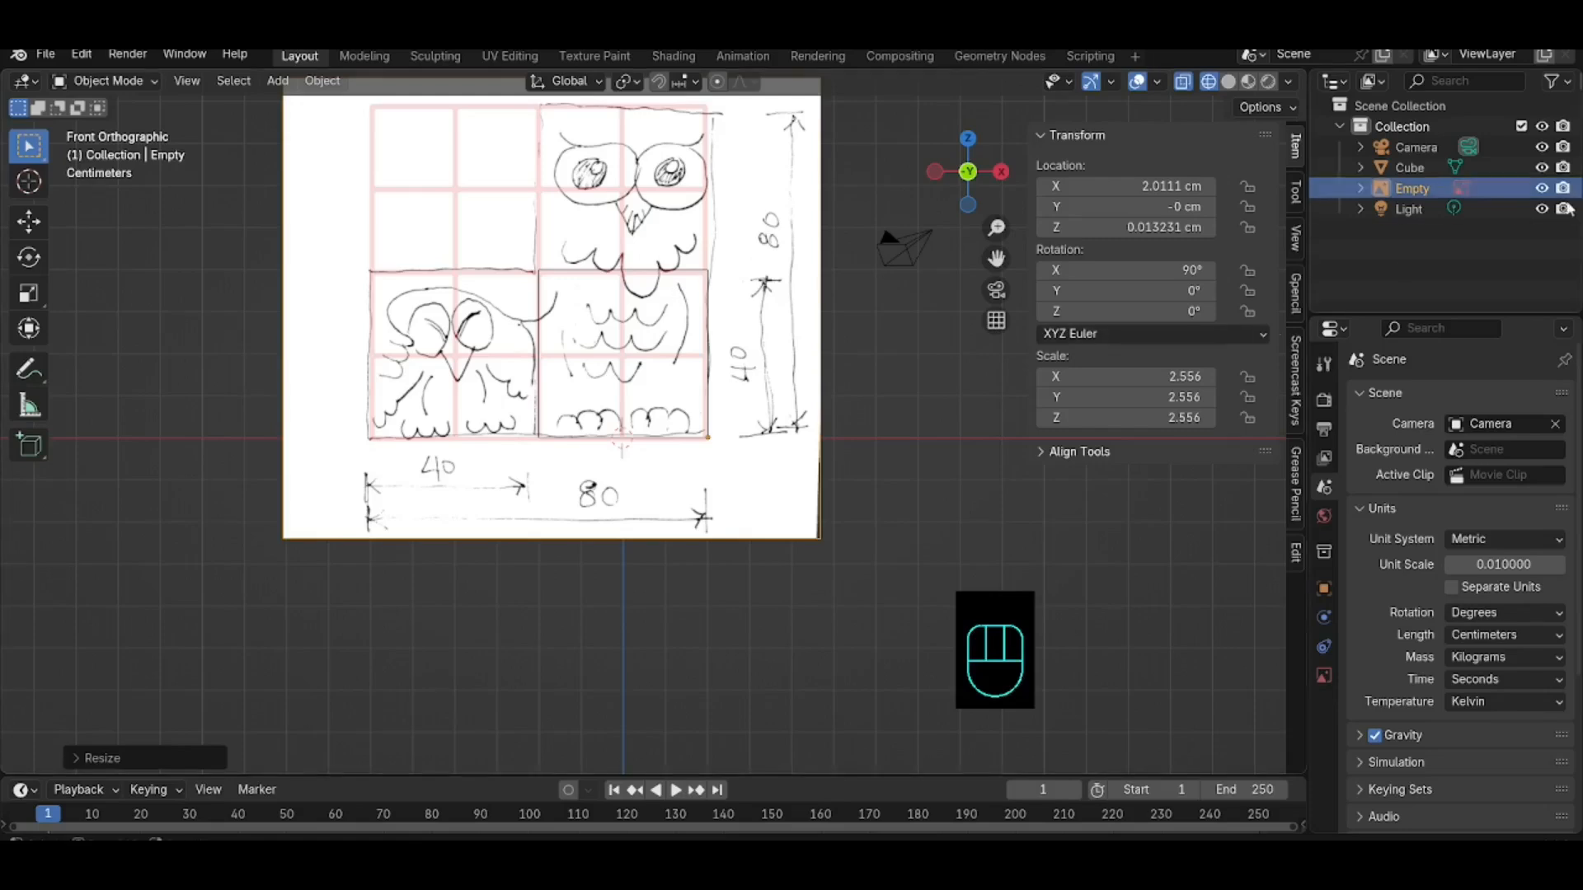
# Step: Return the viewport to solid shading and view the cube and reference image from the right side
pyautogui.click(1228, 82)
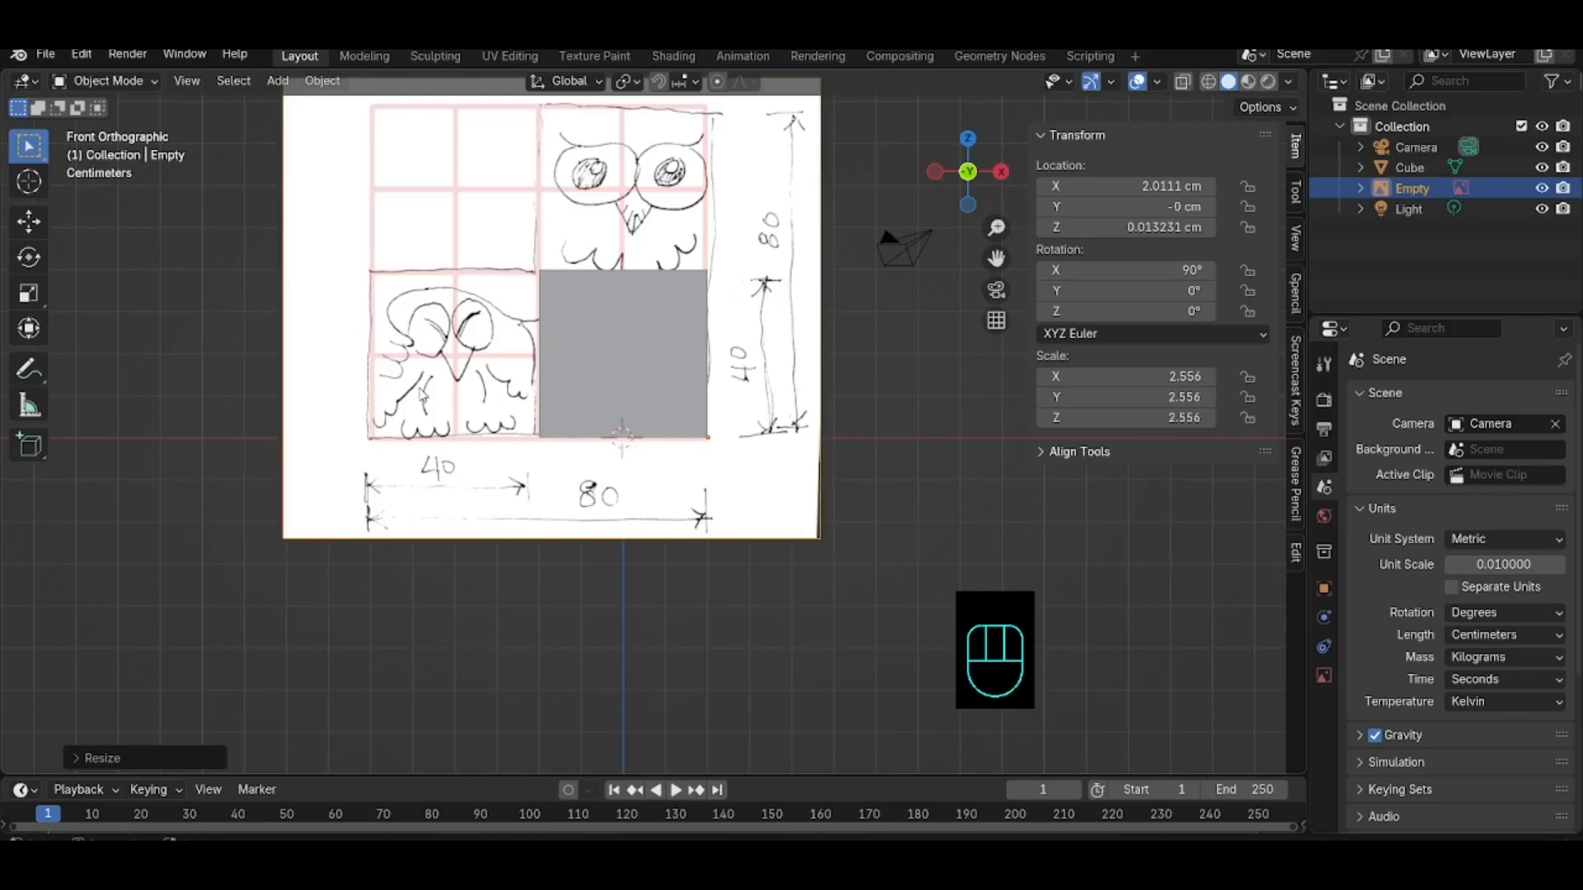
pyautogui.press('KP_3')
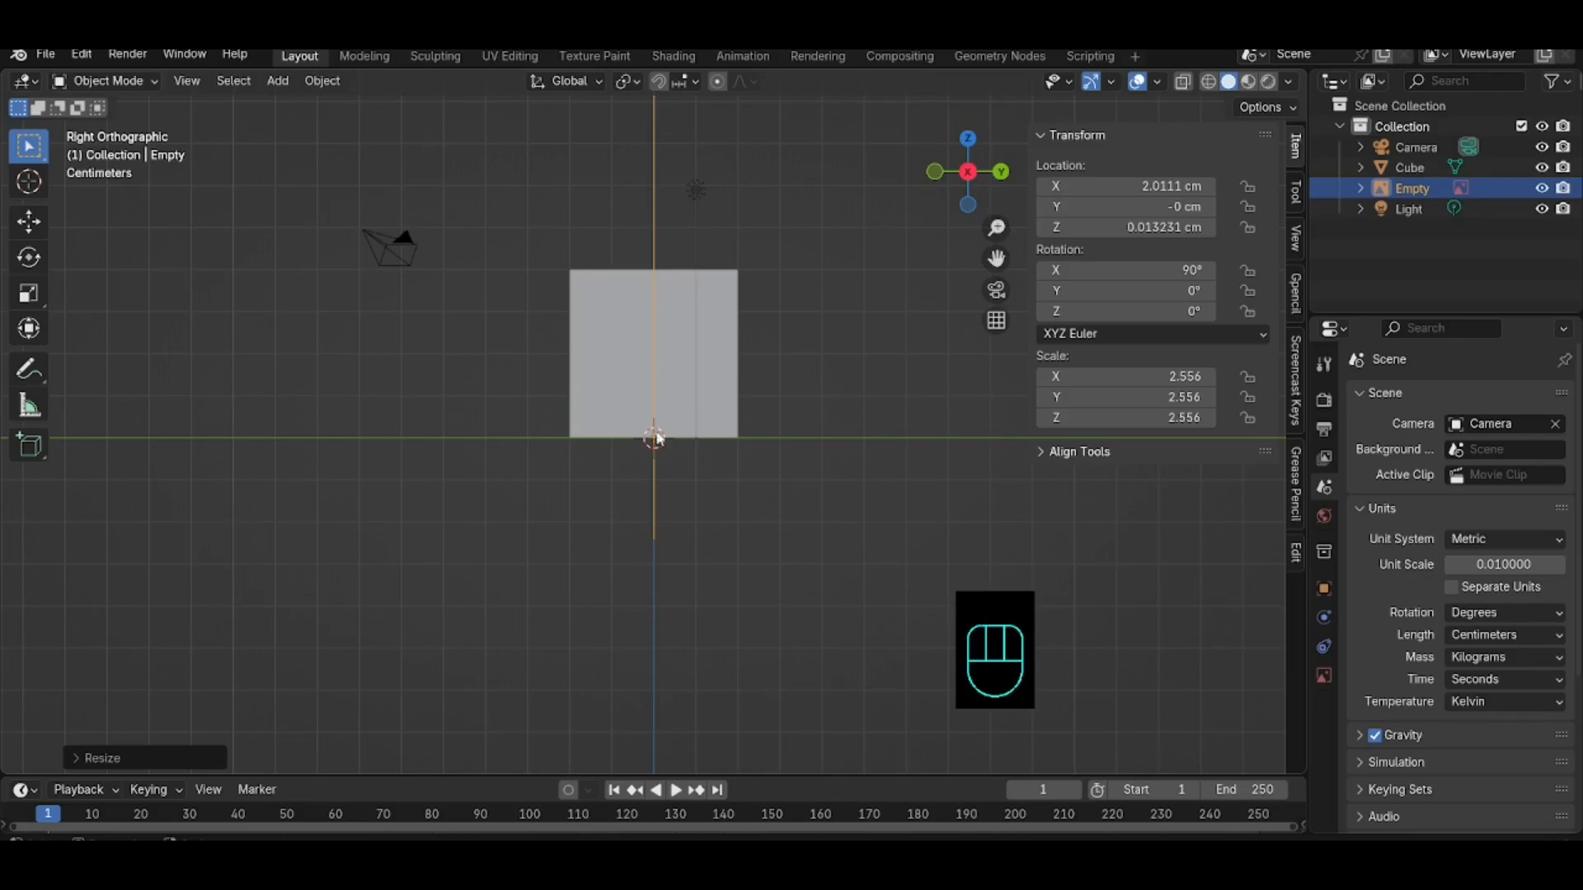
# Step: Inspect the cube and owl image from several angles and switch to the left orthographic view
pyautogui.moveTo(790, 261)
pyautogui.mouseDown(button='middle')
pyautogui.moveTo(660, 278)
pyautogui.moveTo(935, 274)
pyautogui.mouseUp(button='middle')
pyautogui.moveTo(626, 265); pyautogui.dragTo(759, 275, button='middle')
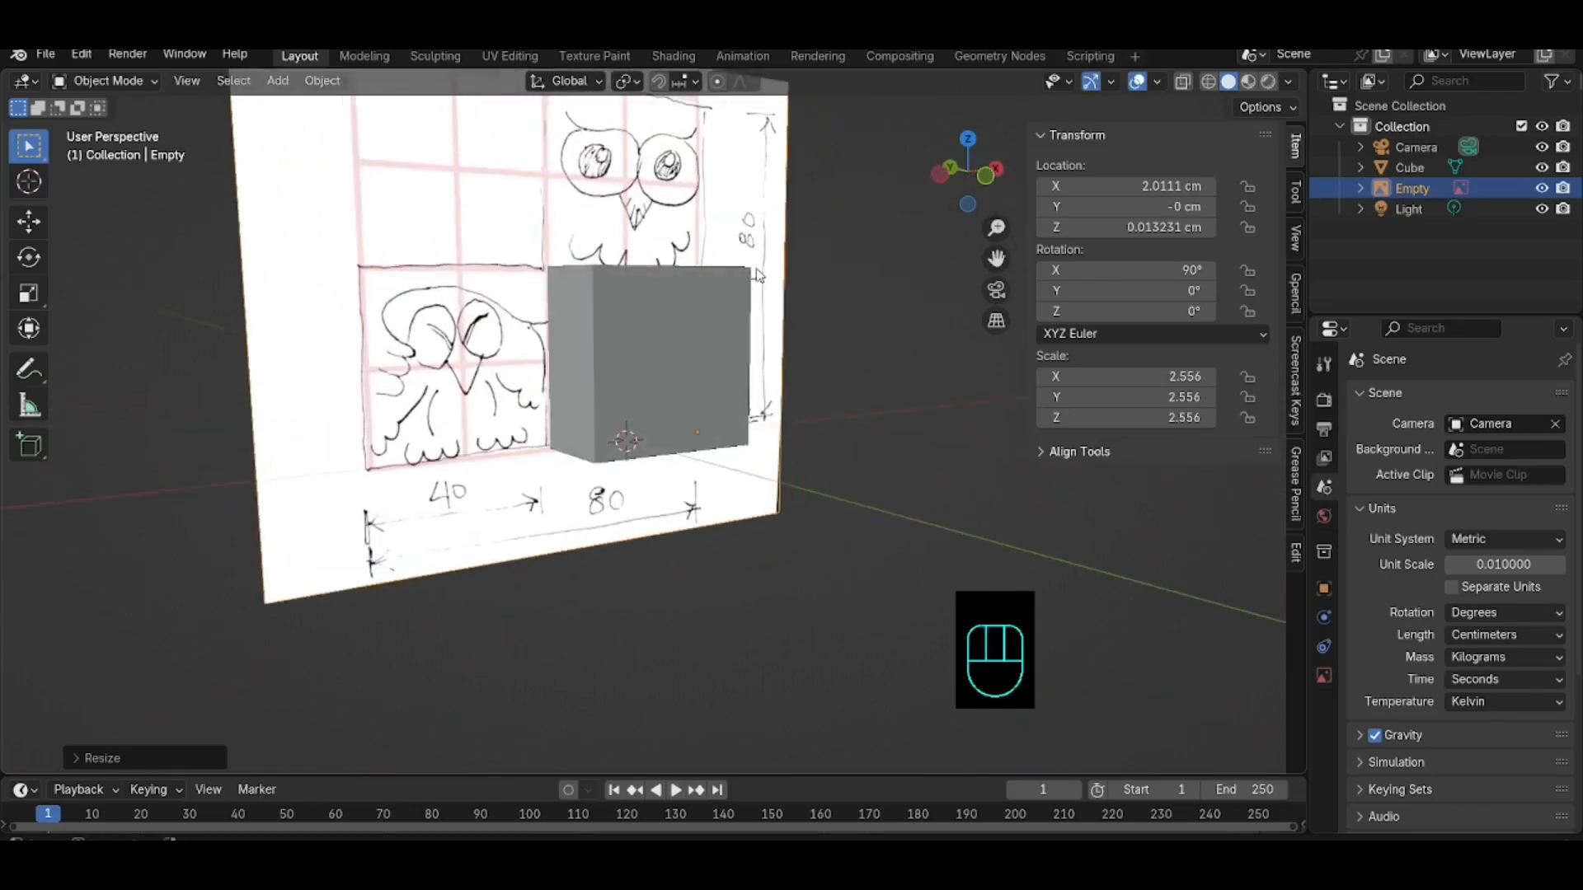
pyautogui.moveTo(810, 188); pyautogui.dragTo(579, 214, button='middle')
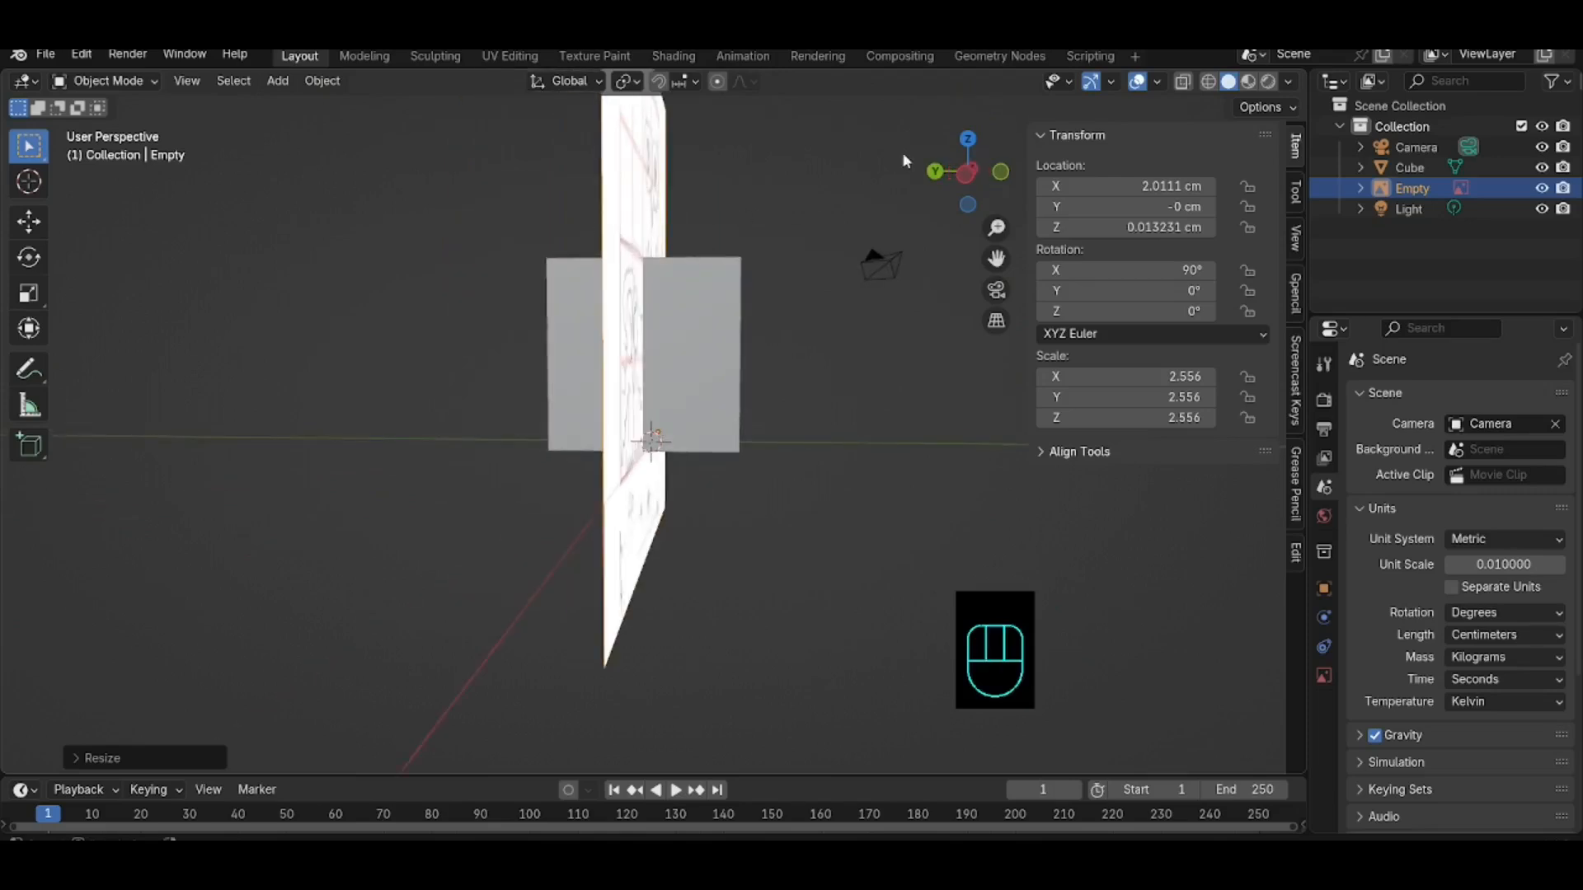
pyautogui.click(956, 177)
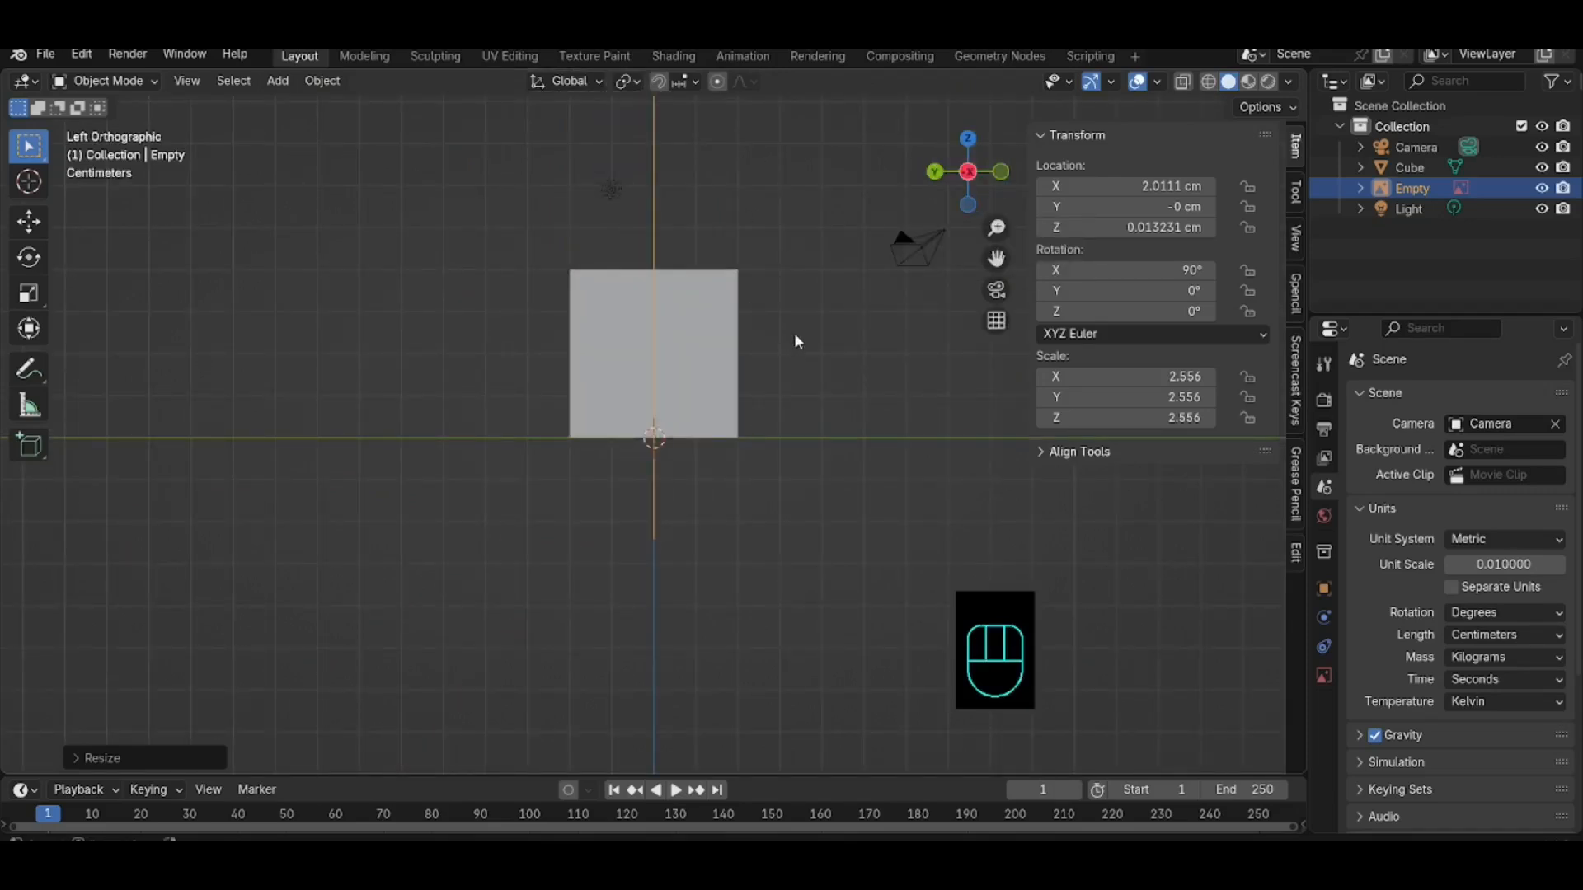
pyautogui.moveTo(796, 339)
pyautogui.mouseDown(button='middle')
pyautogui.moveTo(673, 329)
pyautogui.moveTo(784, 330)
pyautogui.mouseUp(button='middle')
pyautogui.click(975, 179)
pyautogui.moveTo(824, 310)
pyautogui.mouseDown(button='middle')
pyautogui.moveTo(755, 314)
pyautogui.moveTo(883, 283)
pyautogui.mouseUp(button='middle')
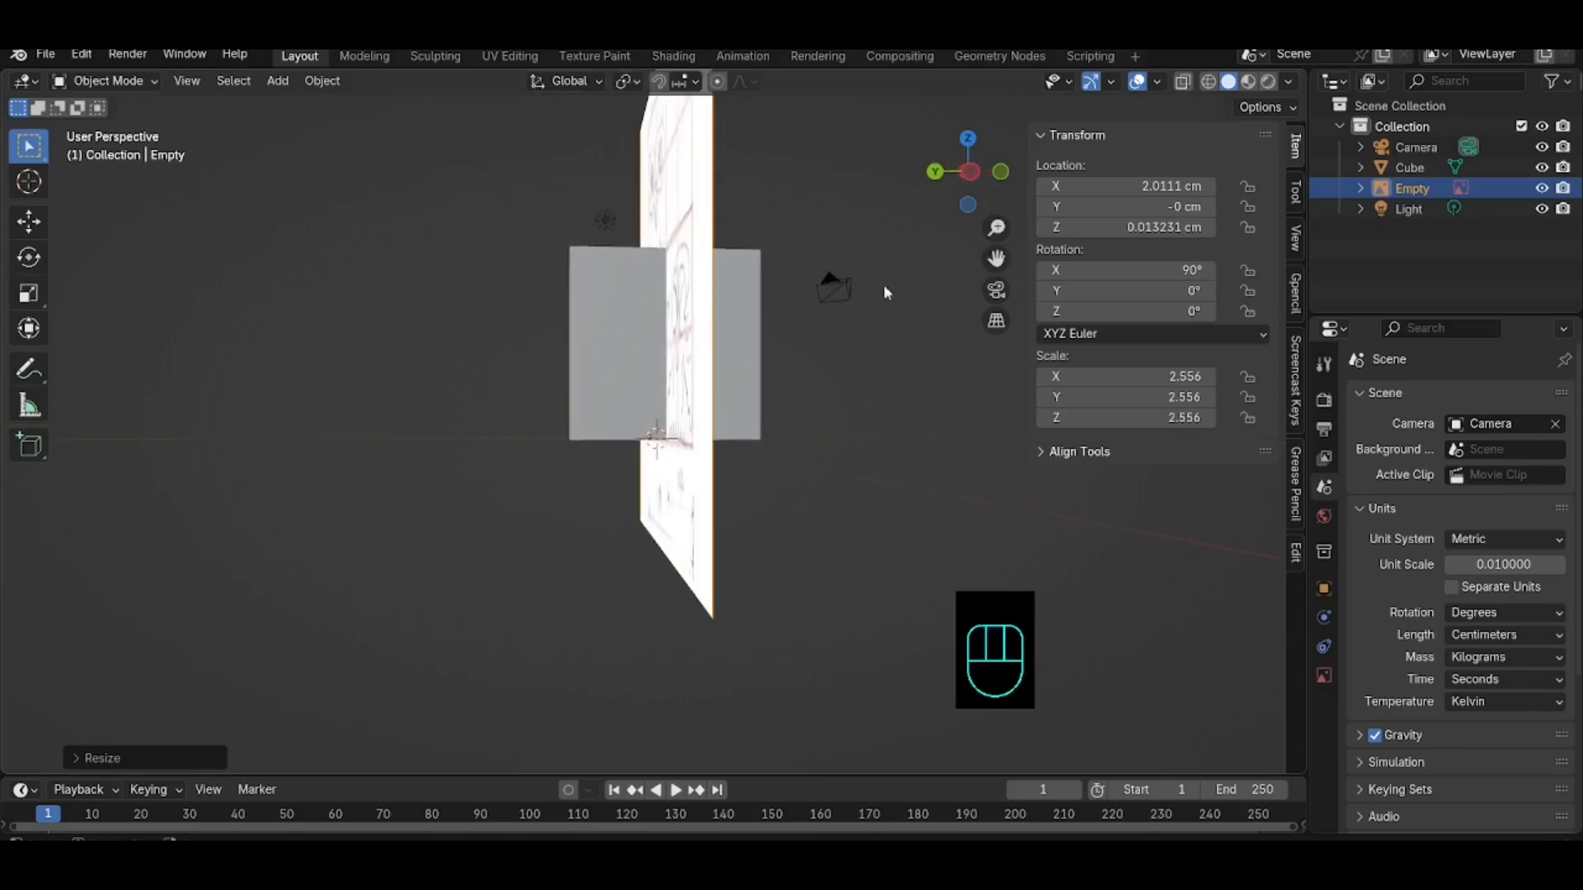
pyautogui.click(971, 175)
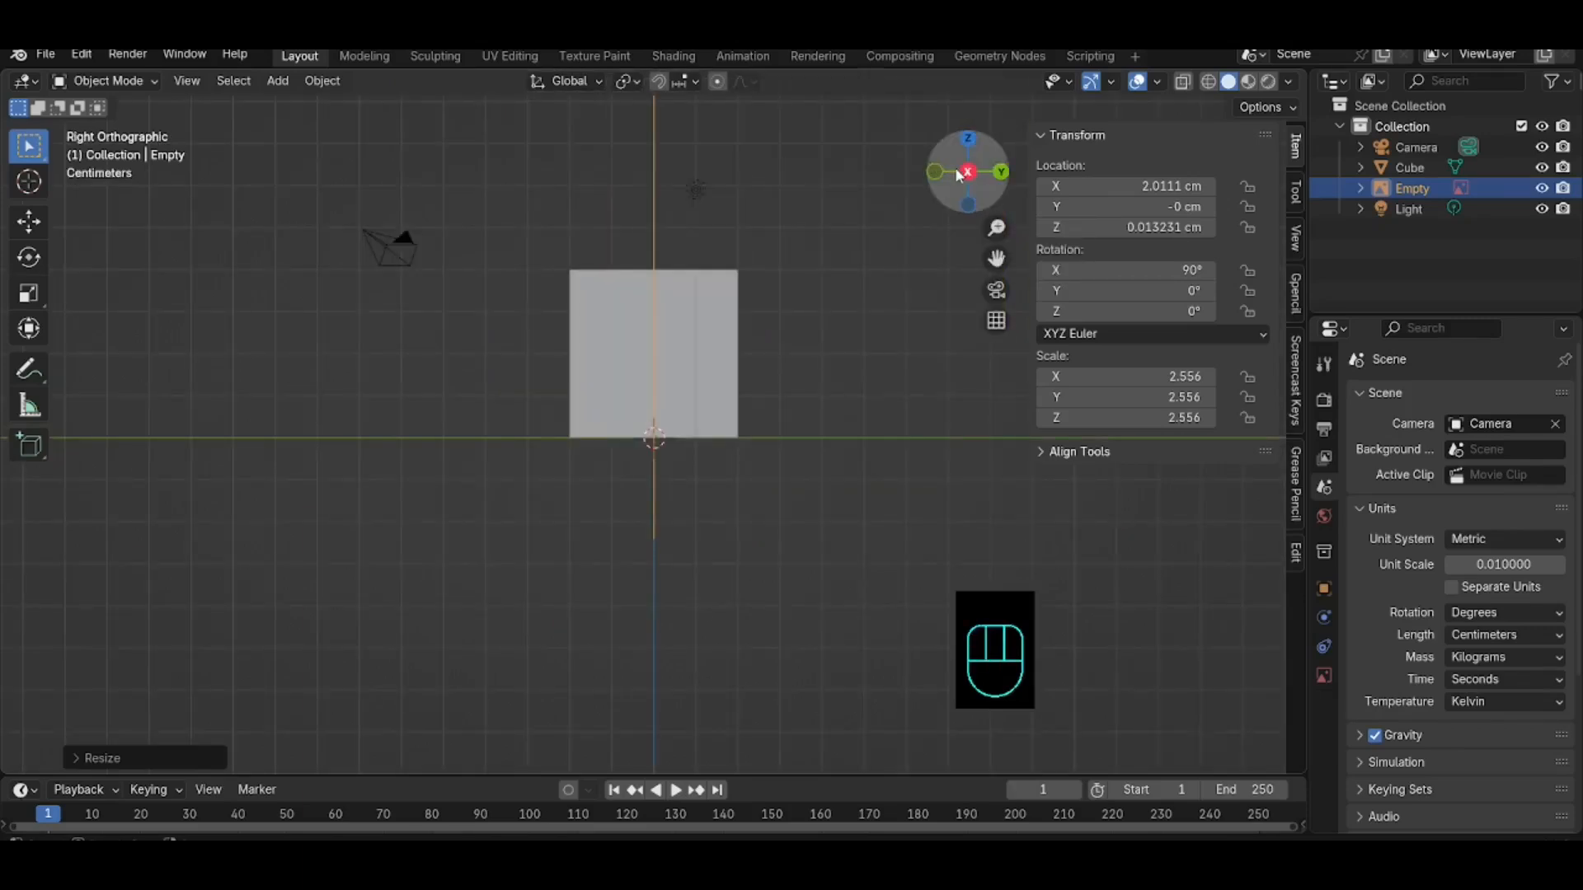
pyautogui.click(968, 173)
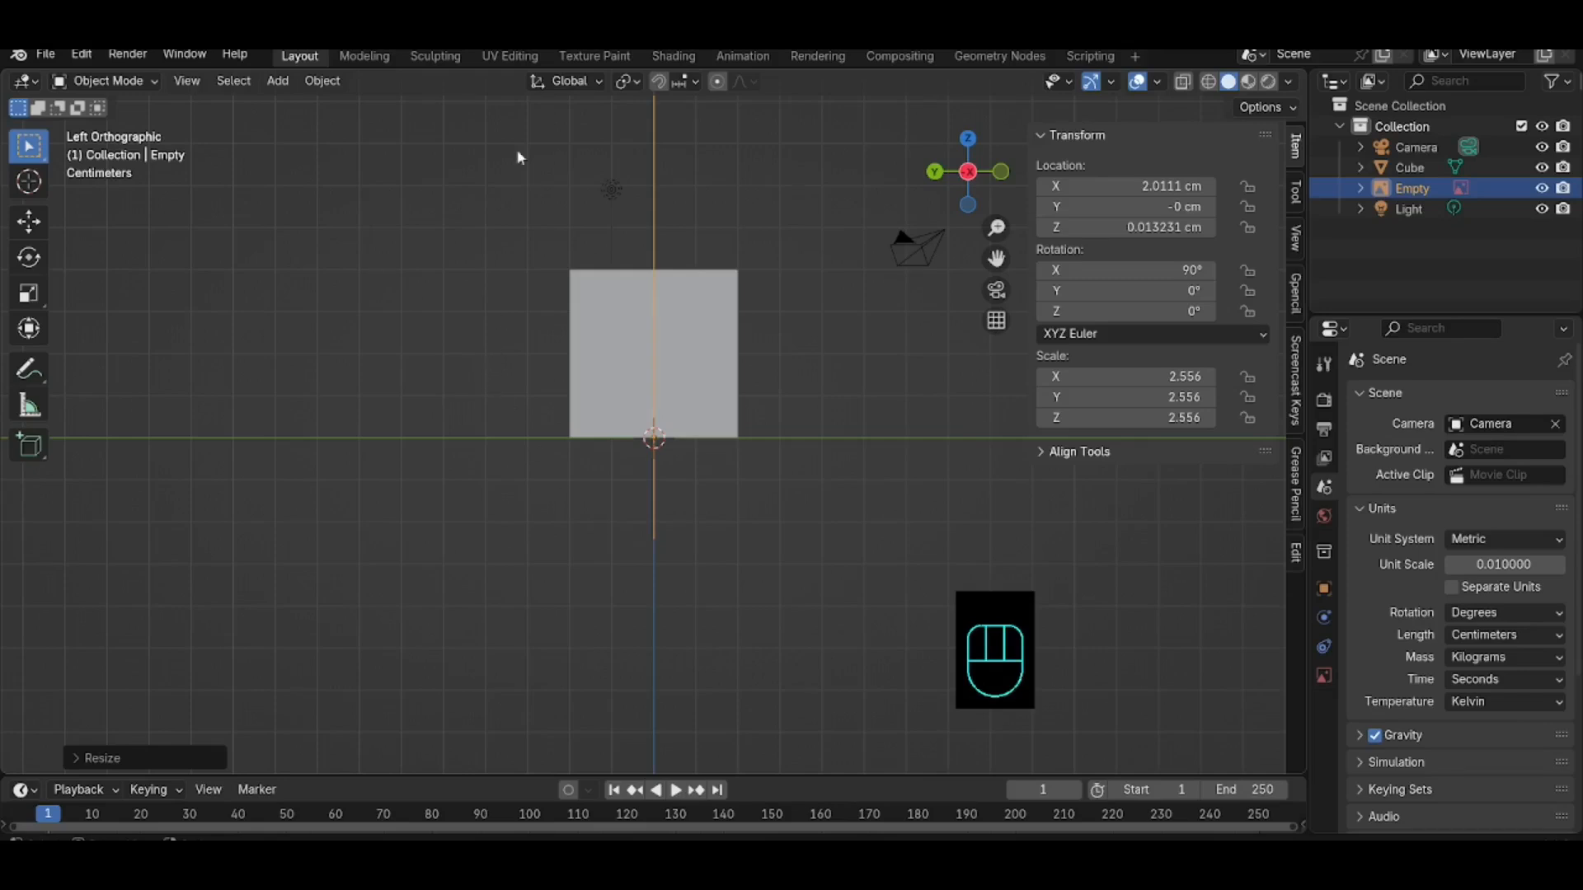
# Step: Add the owl's side-view sketch as a background image aligned to the left view and hide the cube
pyautogui.click(276, 82)
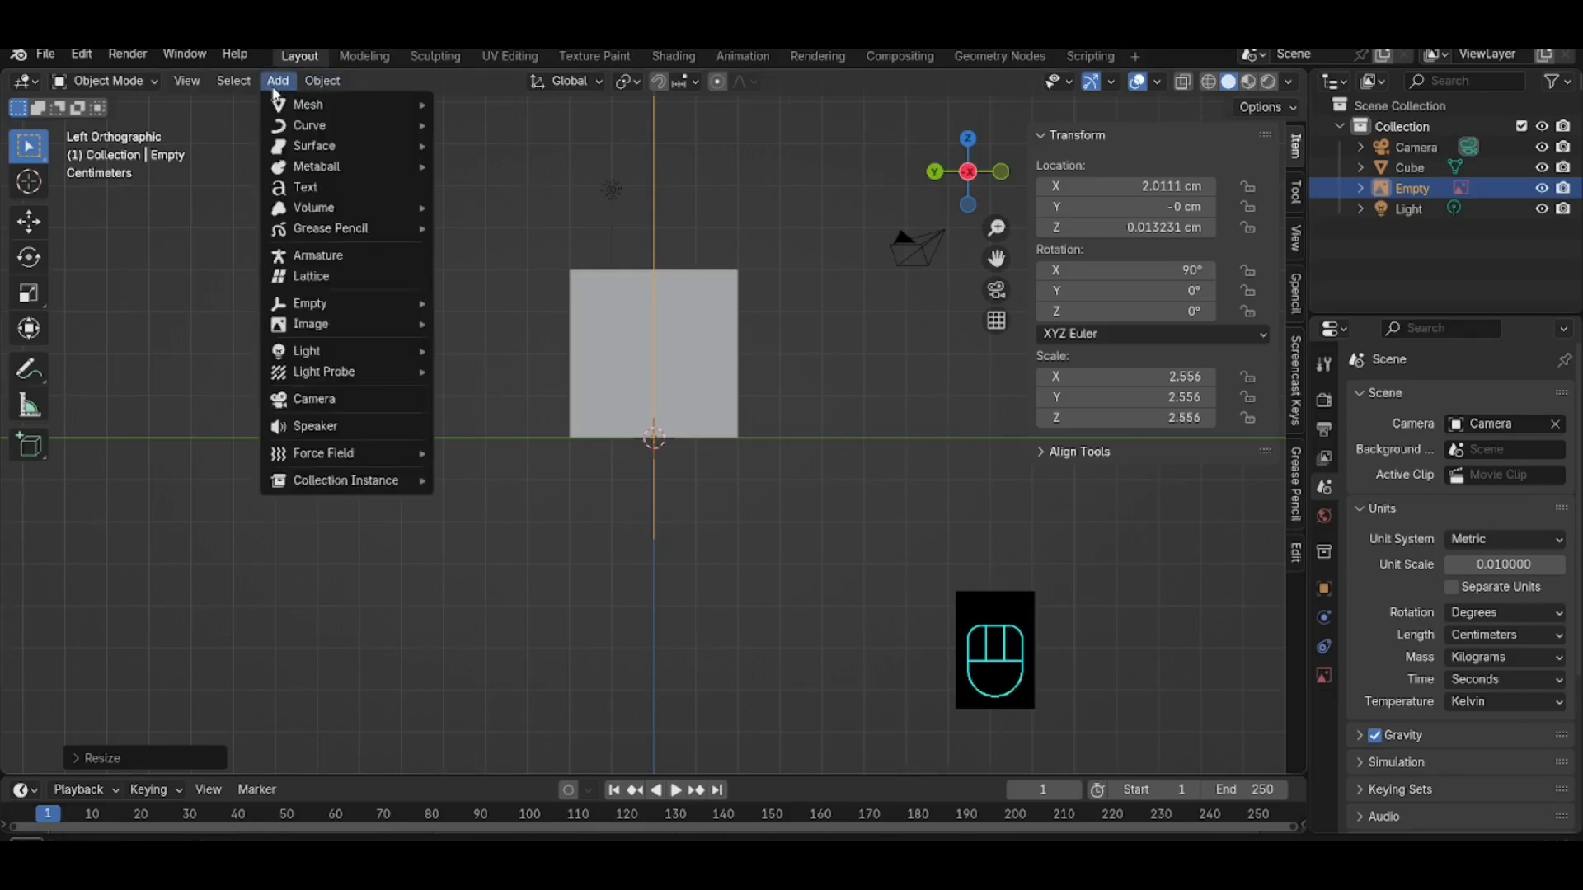
pyautogui.moveTo(353, 328)
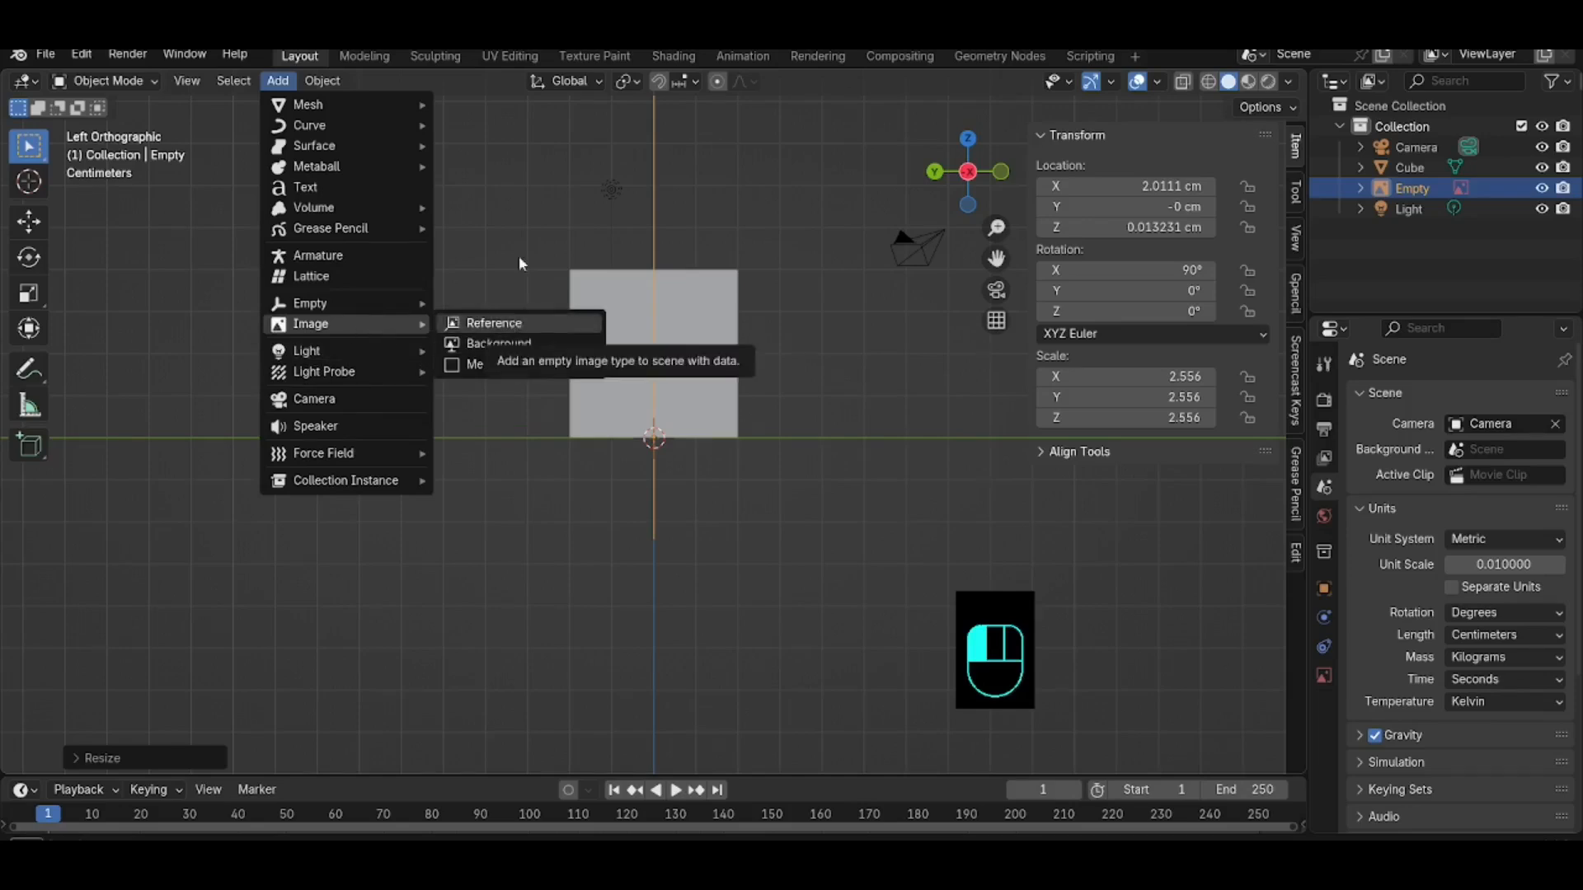
pyautogui.click(495, 344)
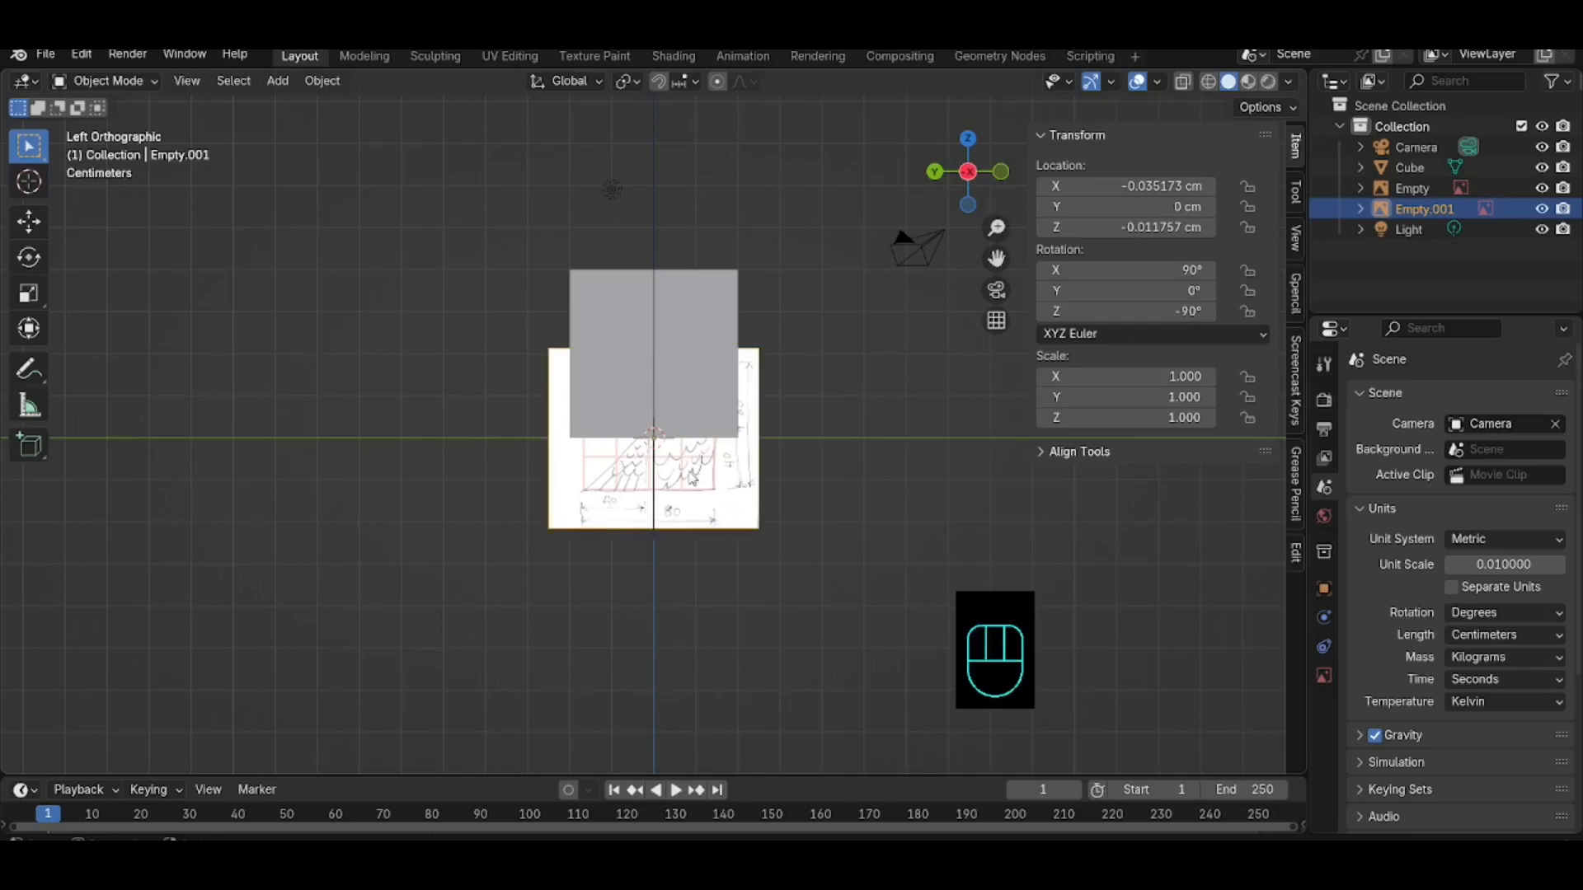
pyautogui.click(1540, 168)
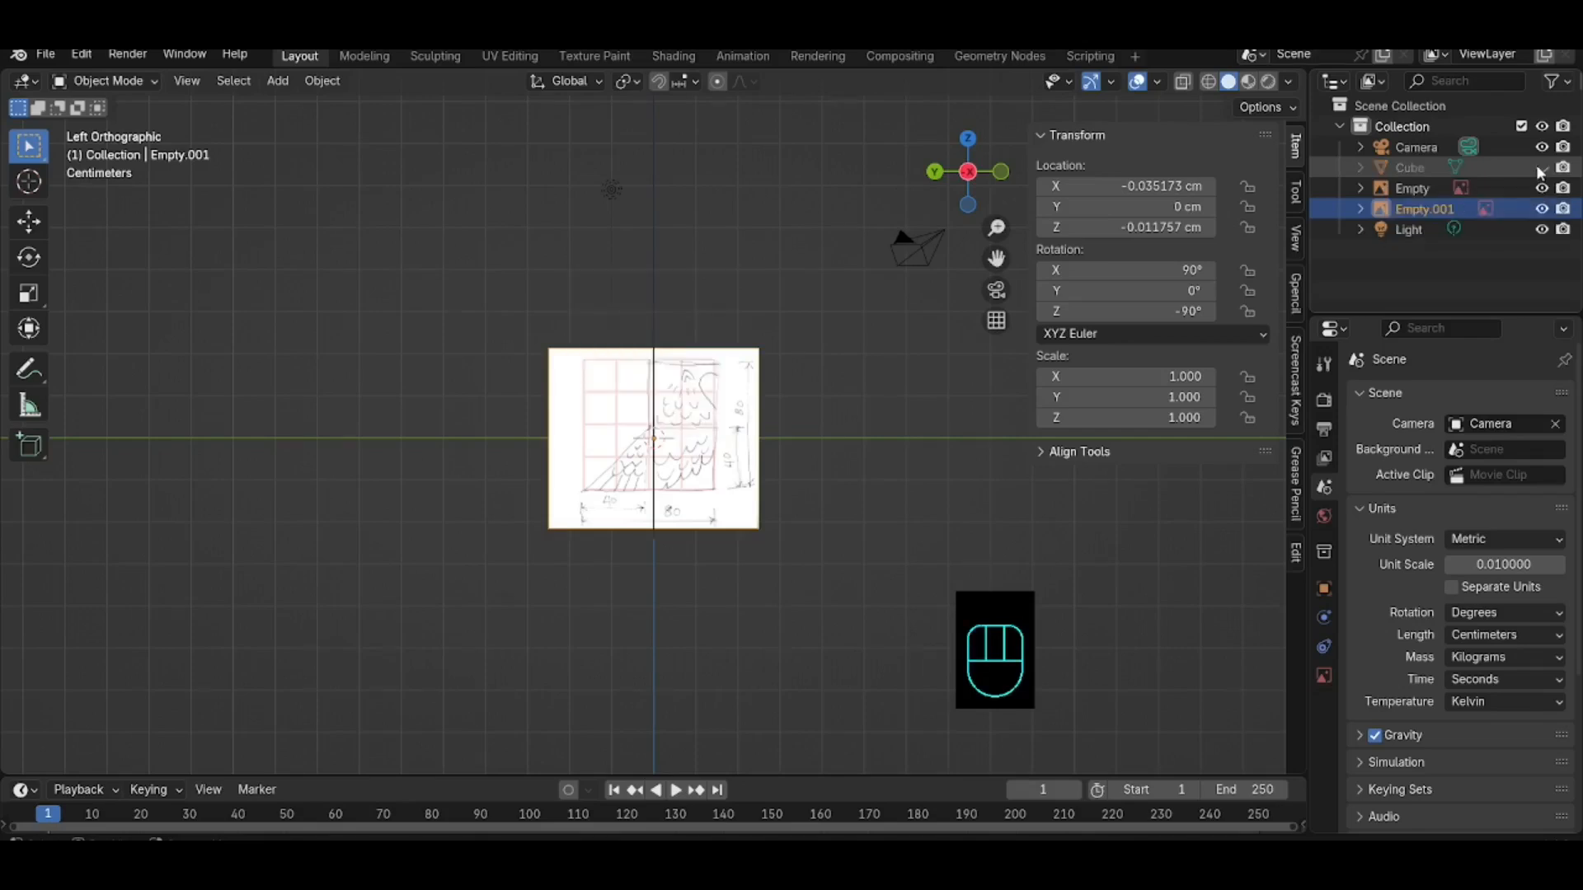
# Step: Rename the new side-view reference image as lateral
pyautogui.doubleClick(1424, 209)
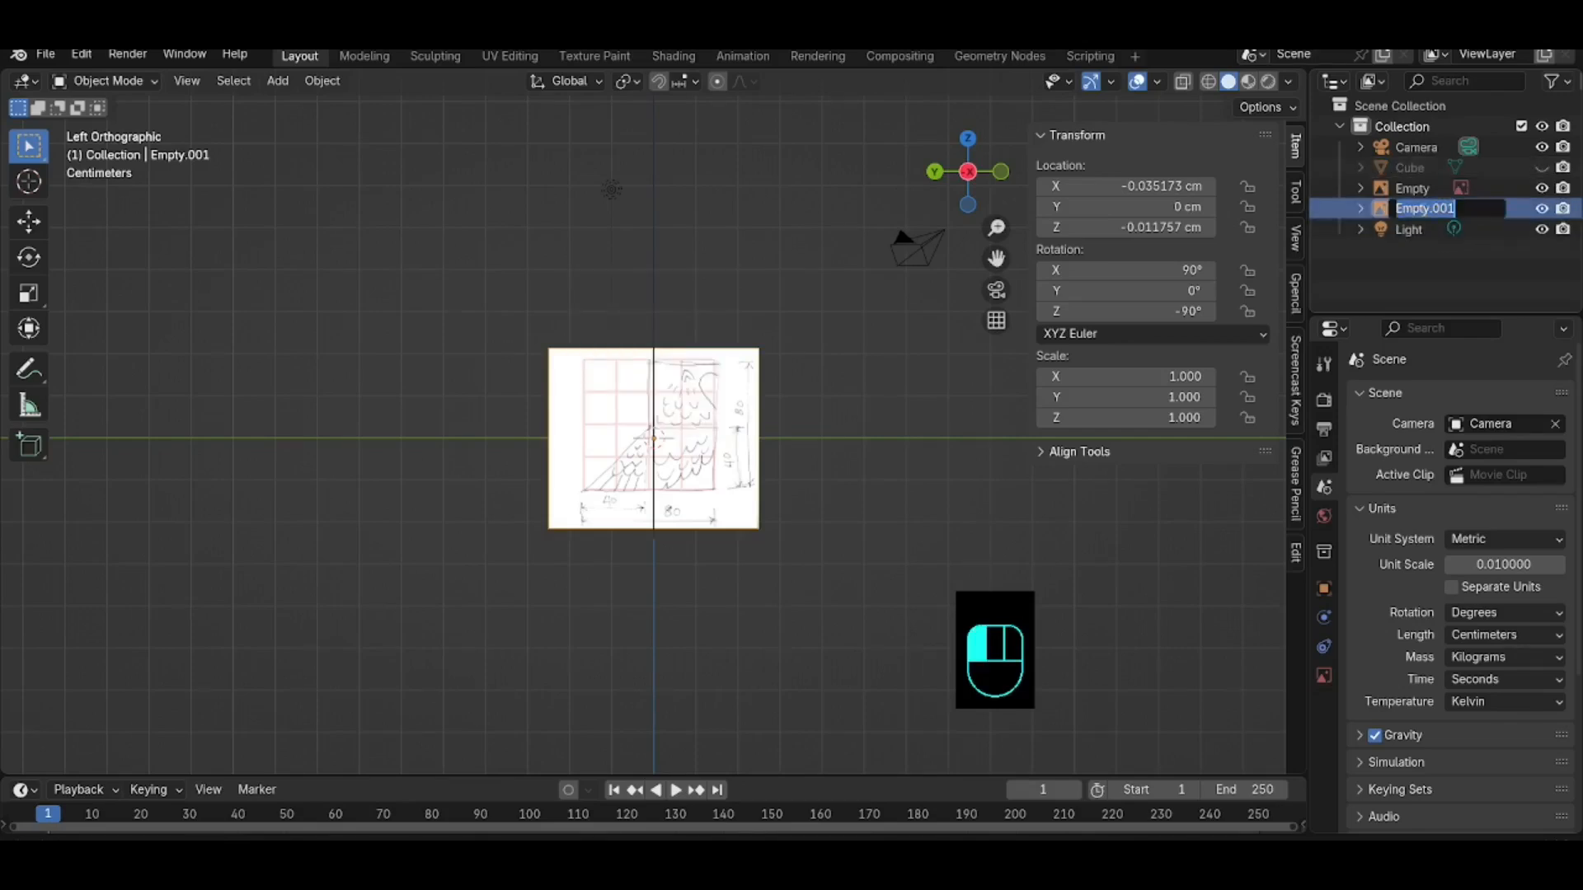
pyautogui.press('BackSpace')
pyautogui.press('Return')
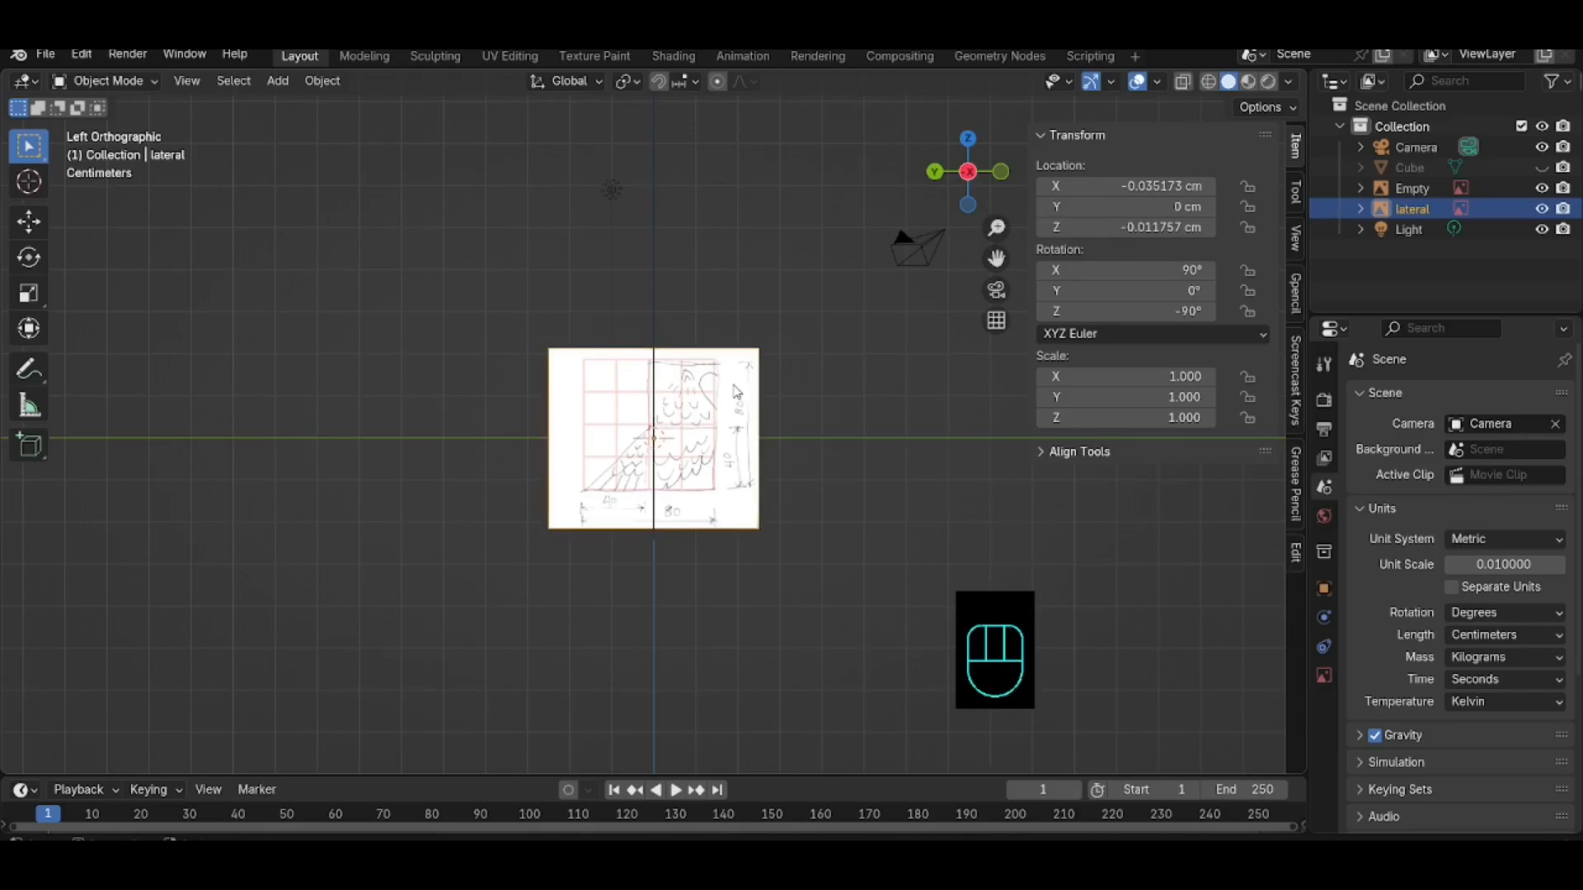
# Step: Move the lateral image to about Y -0.11 cm, Z 1.22 cm, placing the sketch grid's base on the ground line
pyautogui.scroll(5, 707, 495)
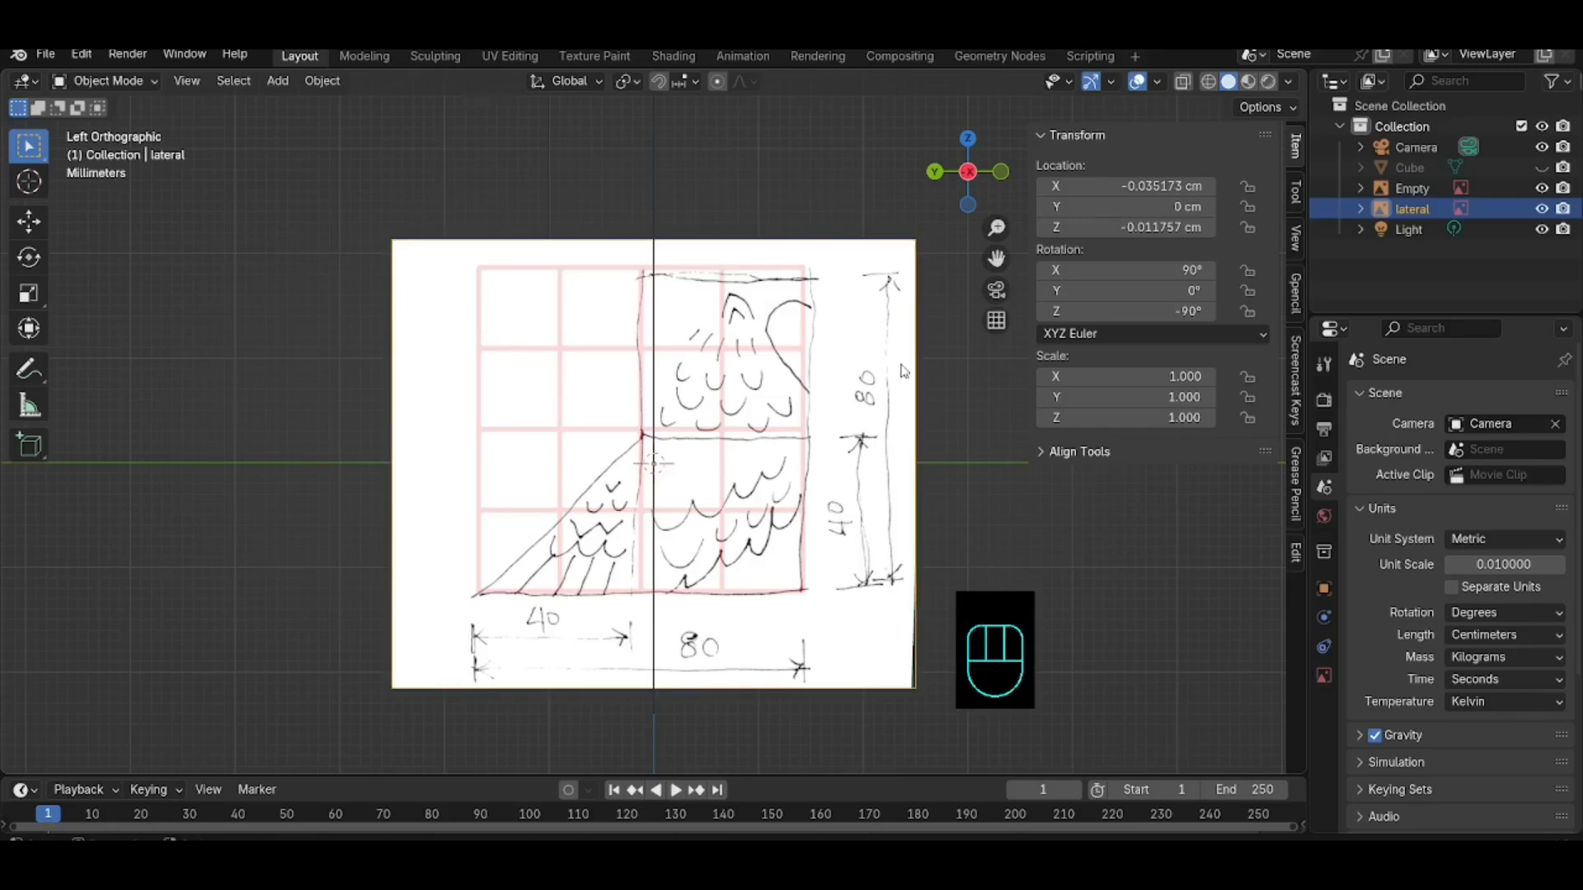
pyautogui.press('g')
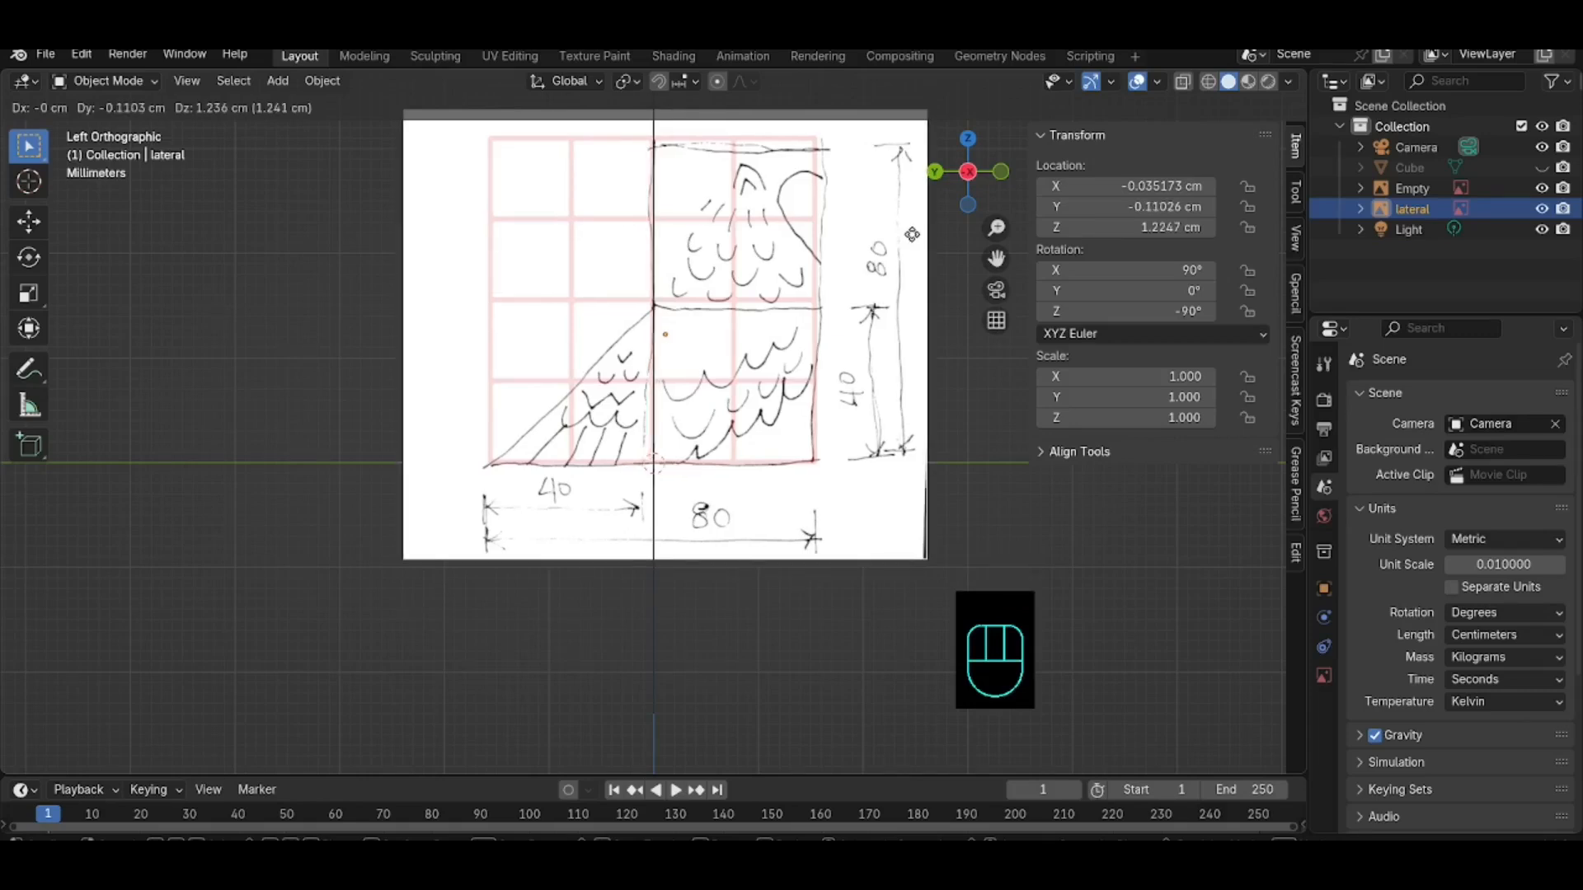
pyautogui.click(911, 234)
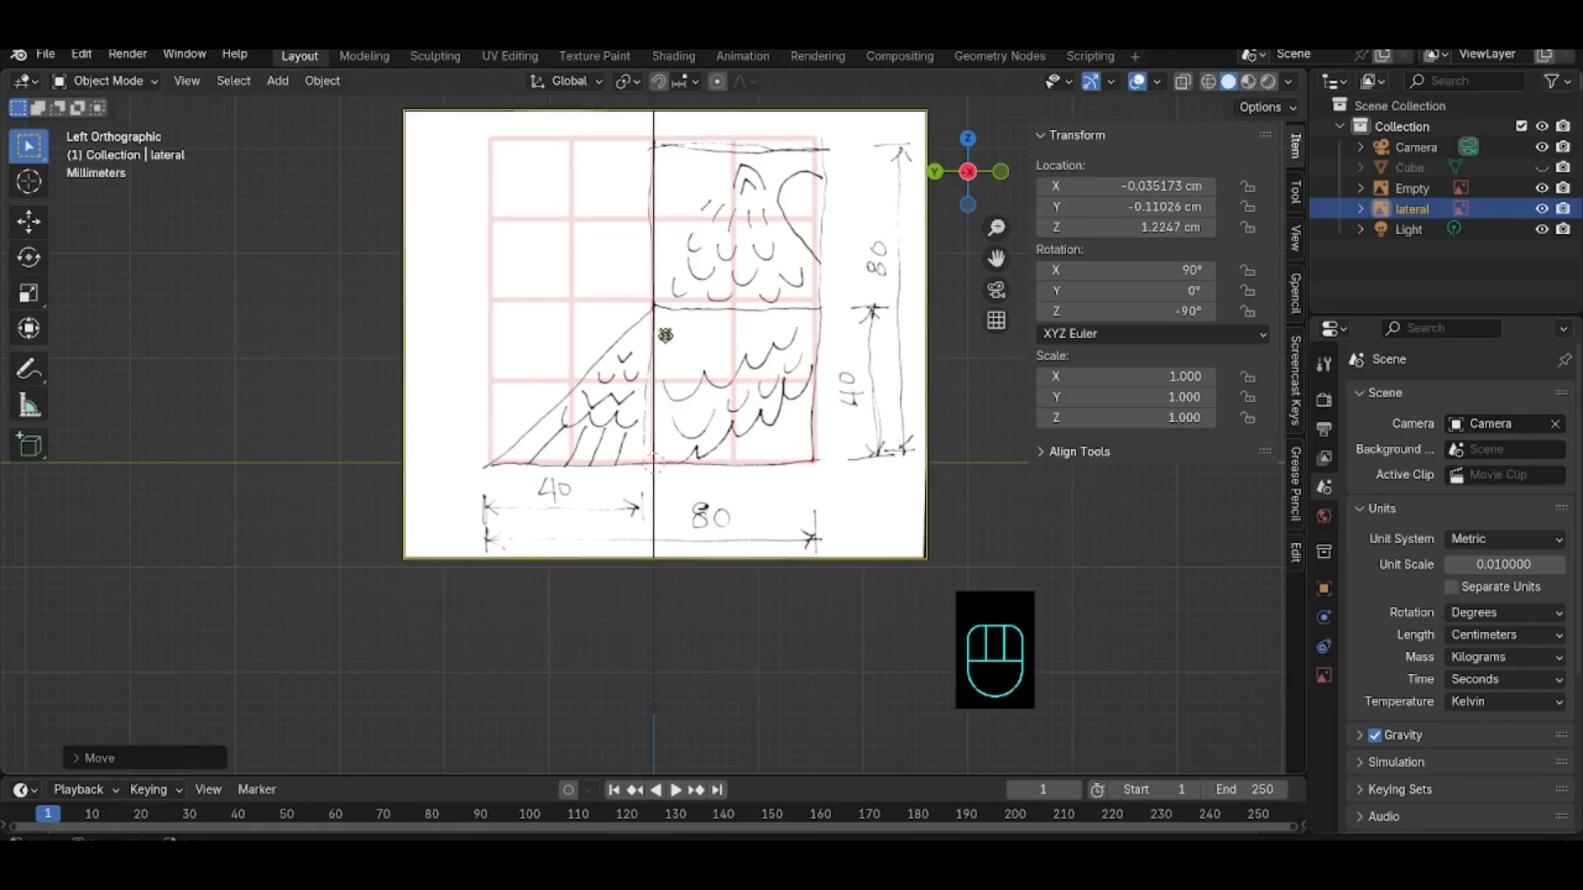
# Step: Shift the lateral image slightly relative to its origin and reposition it at about Y 0.27 cm, Z 1.45 cm, centring the grid on the vertical axis
pyautogui.moveTo(665, 334); pyautogui.dragTo(703, 355)
pyautogui.hotkey('ctrl', 'z')
pyautogui.hotkey('ctrl', 'z')
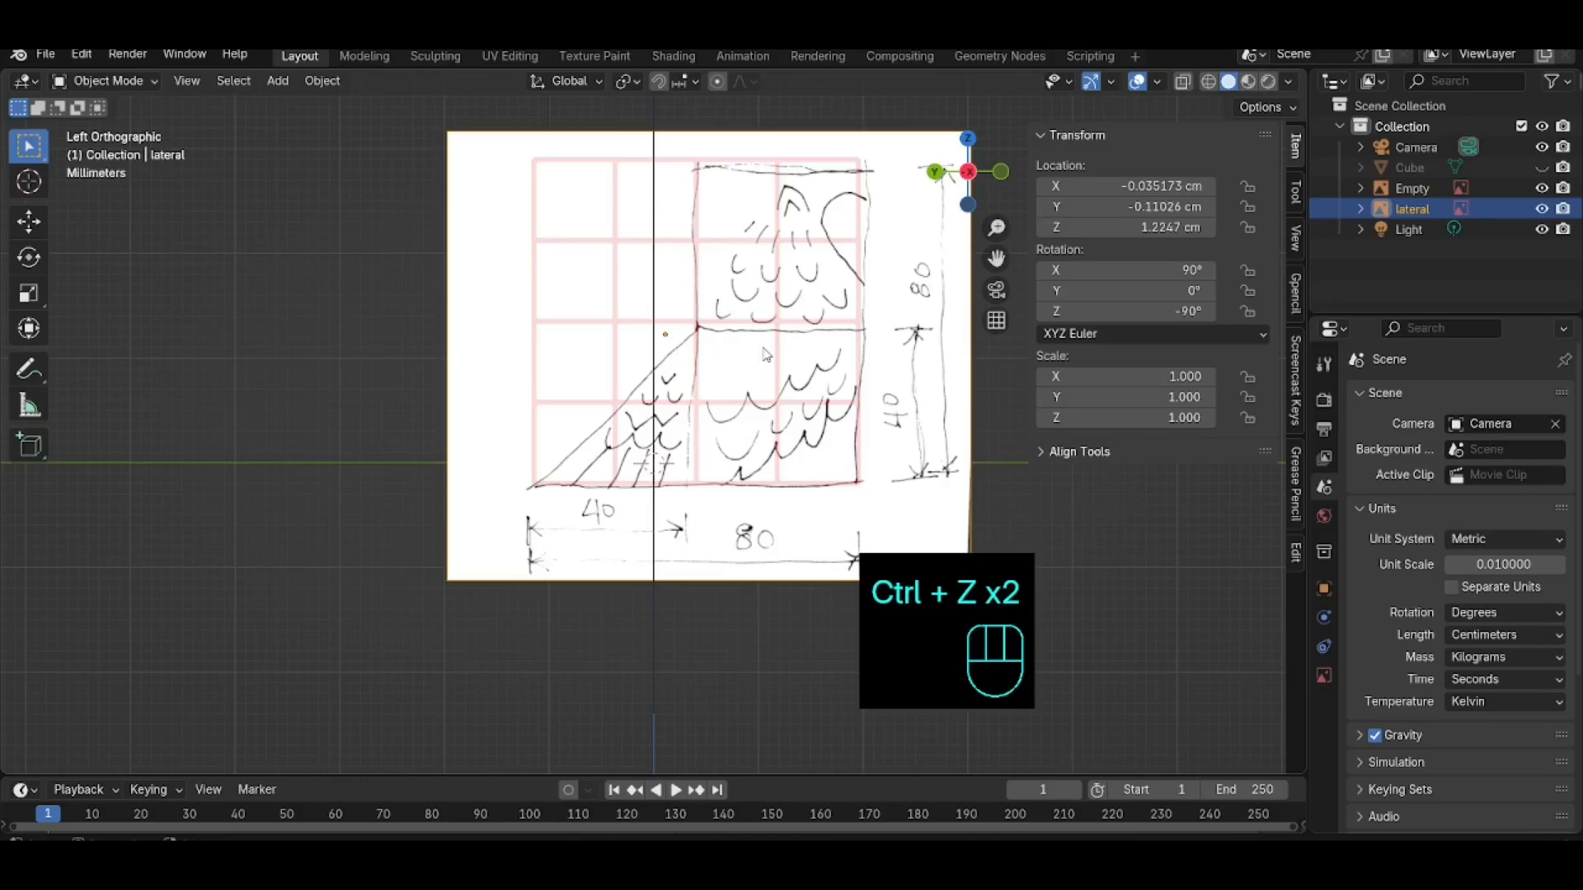
pyautogui.click(747, 324)
pyautogui.press('g')
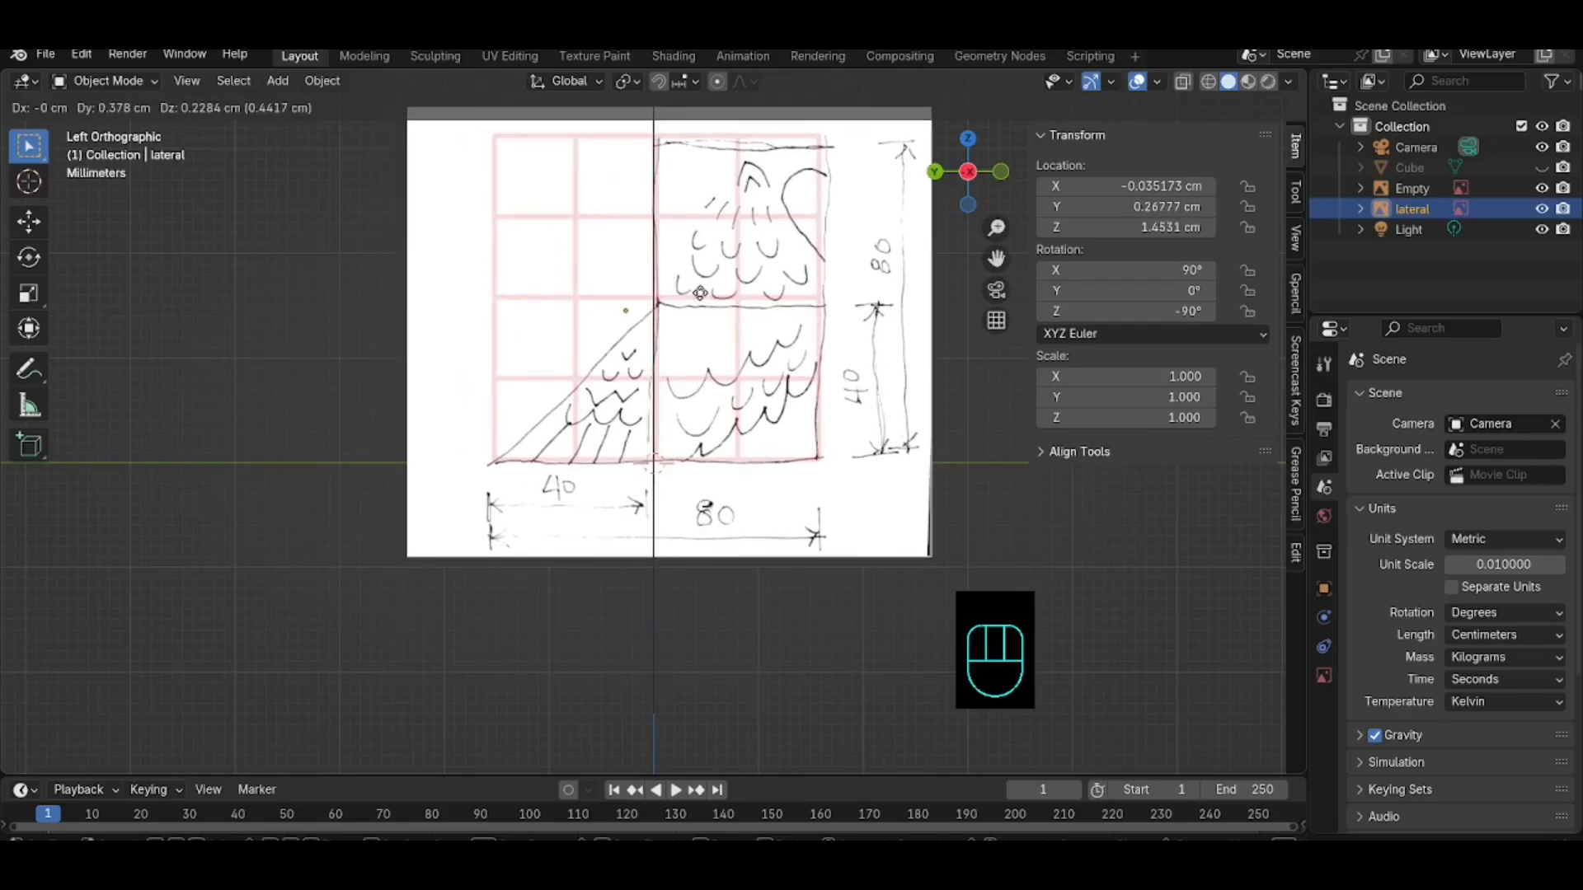
pyautogui.click(700, 292)
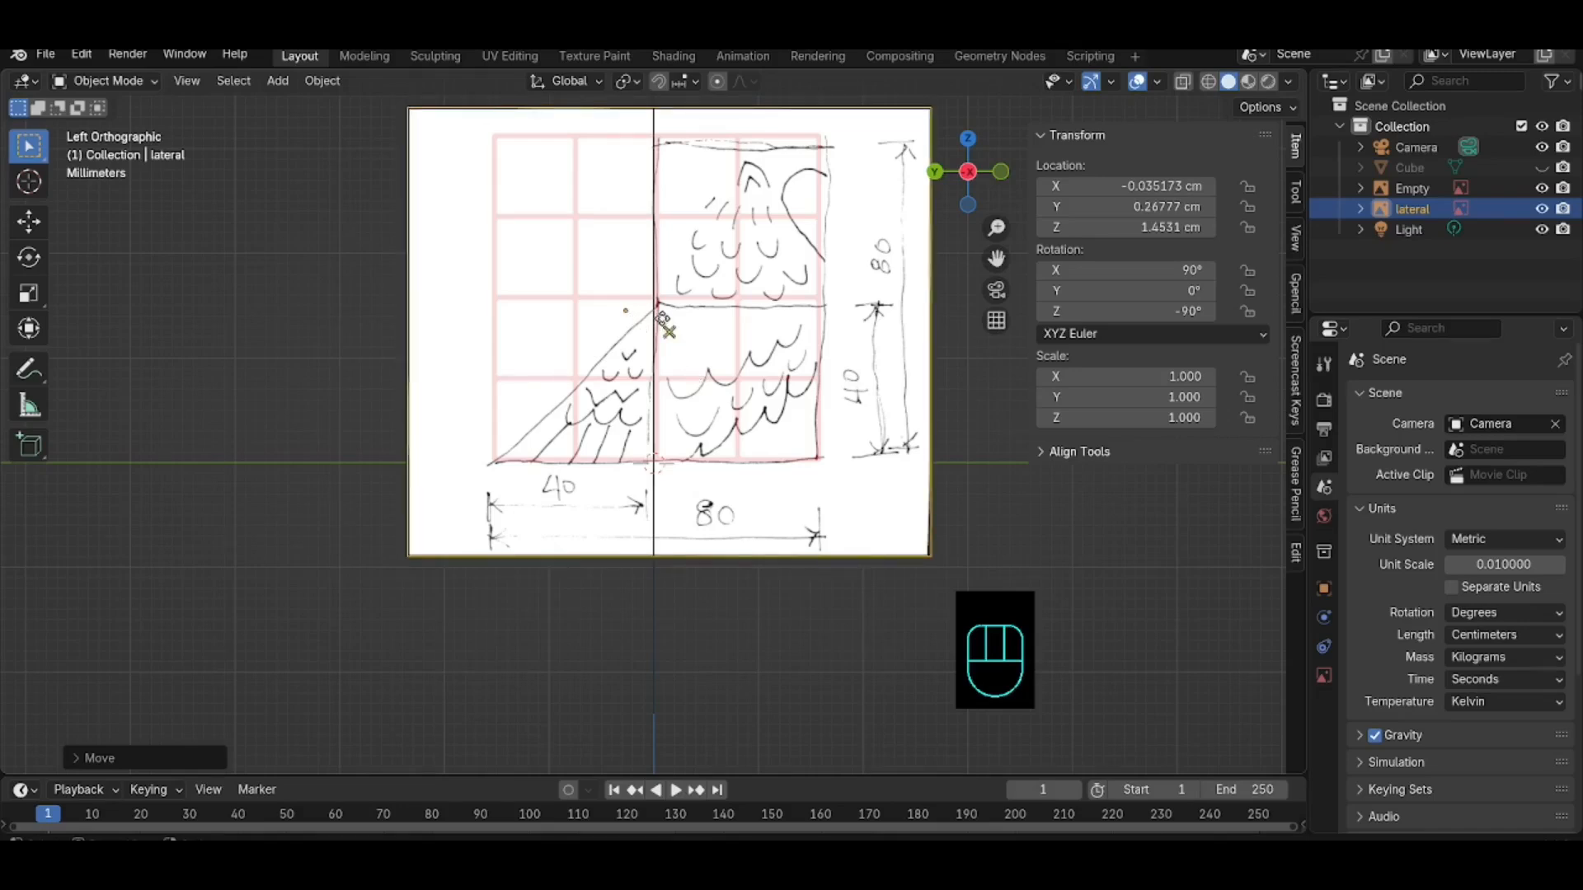
# Step: Offset the lateral image so its origin sits at the grid's lower-right corner and move it to about Y -1.58 cm, Z 0.08 cm
pyautogui.moveTo(667, 332); pyautogui.dragTo(477, 186)
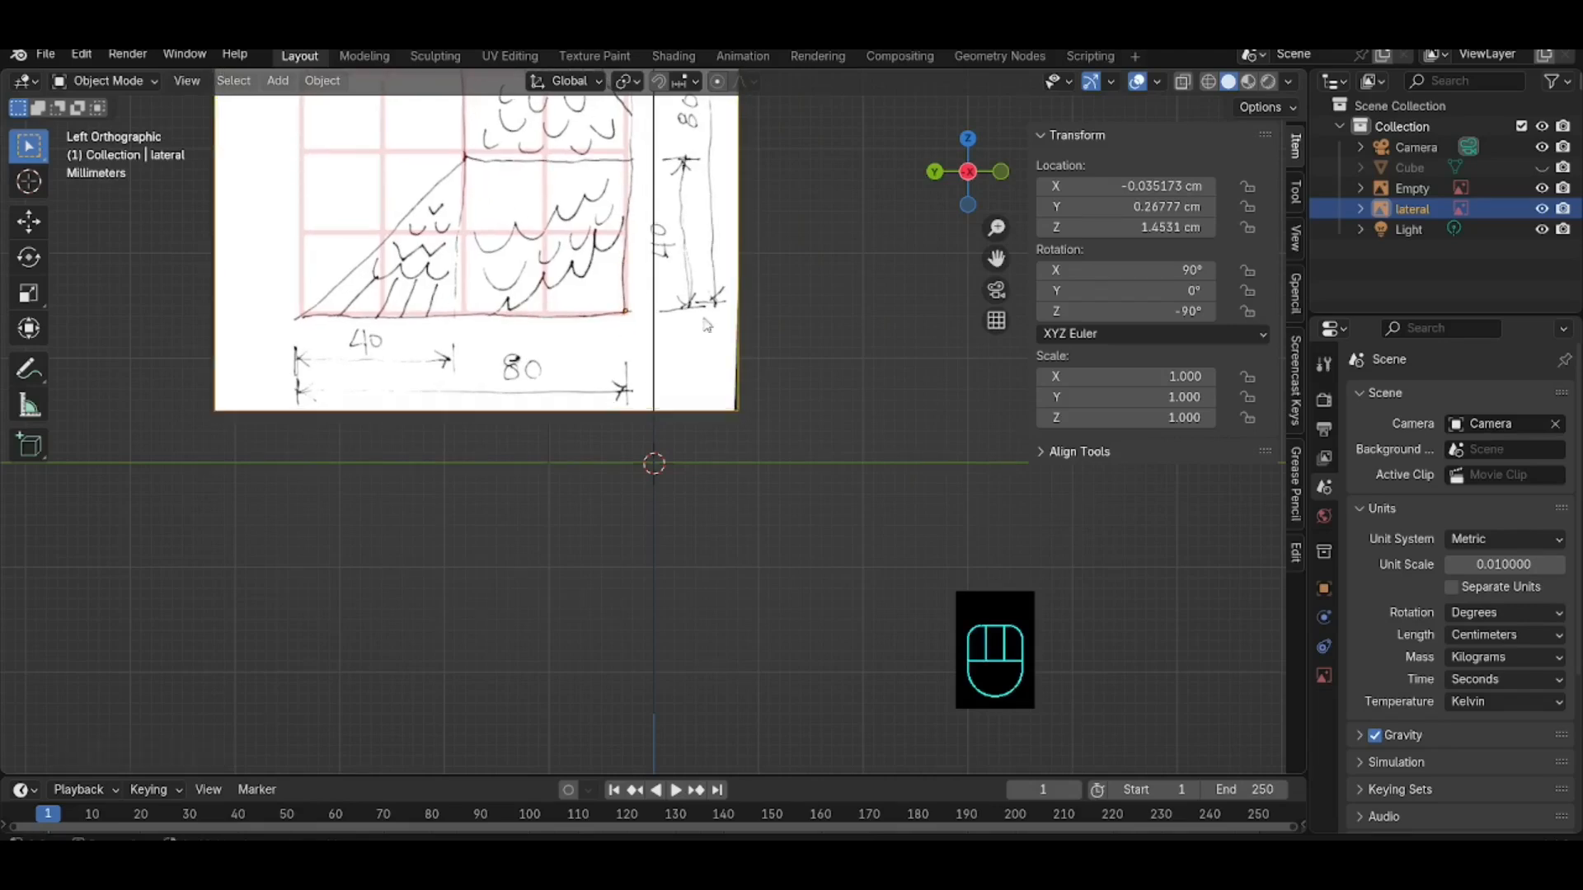
pyautogui.press('g')
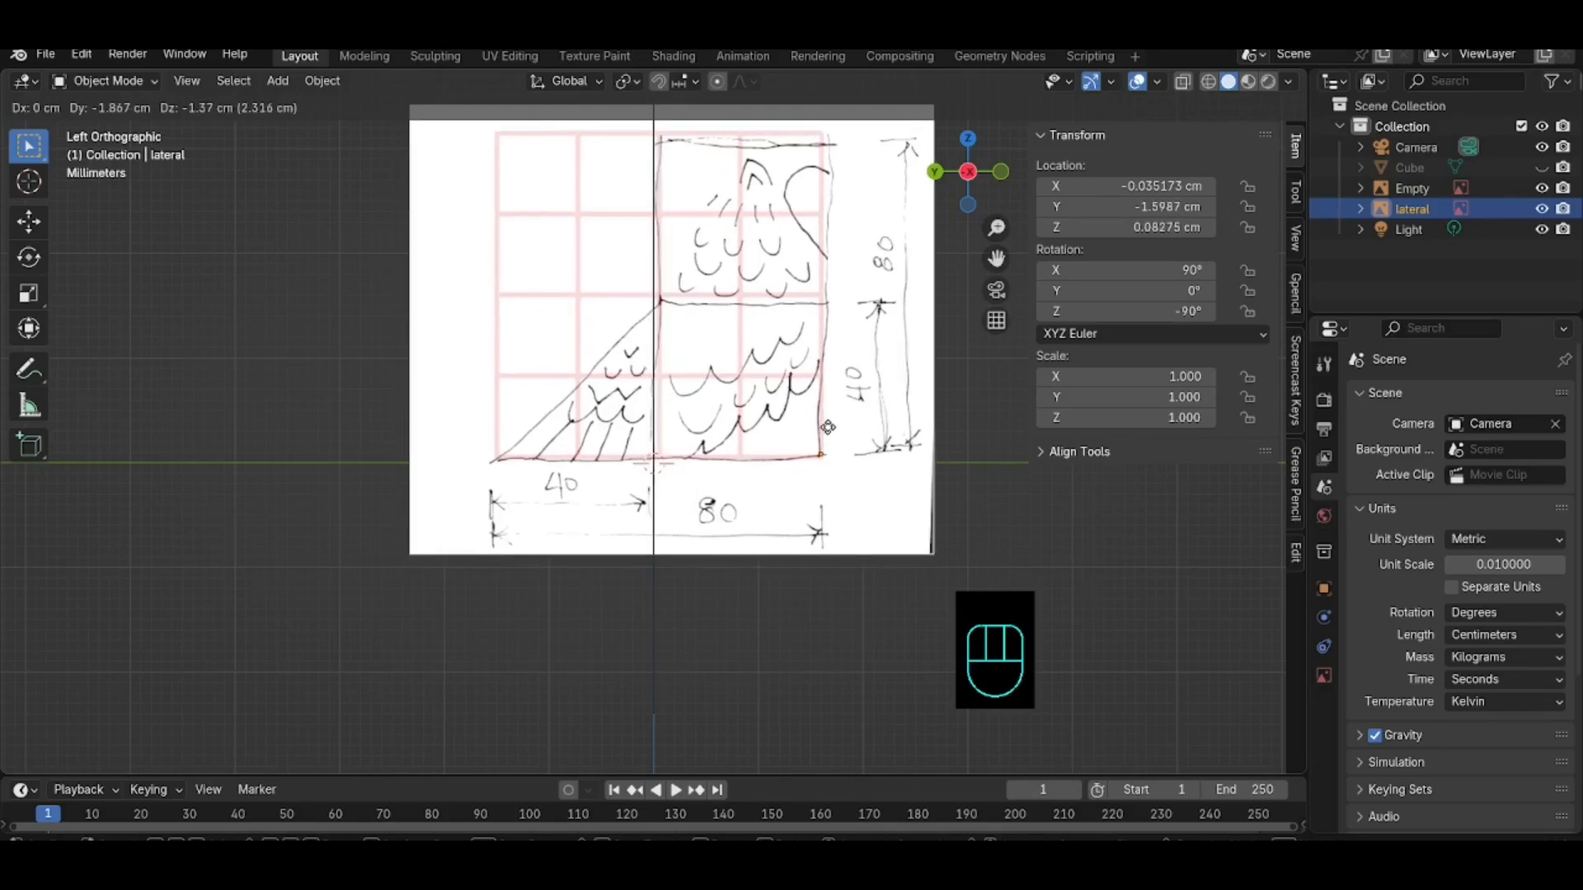
pyautogui.click(826, 427)
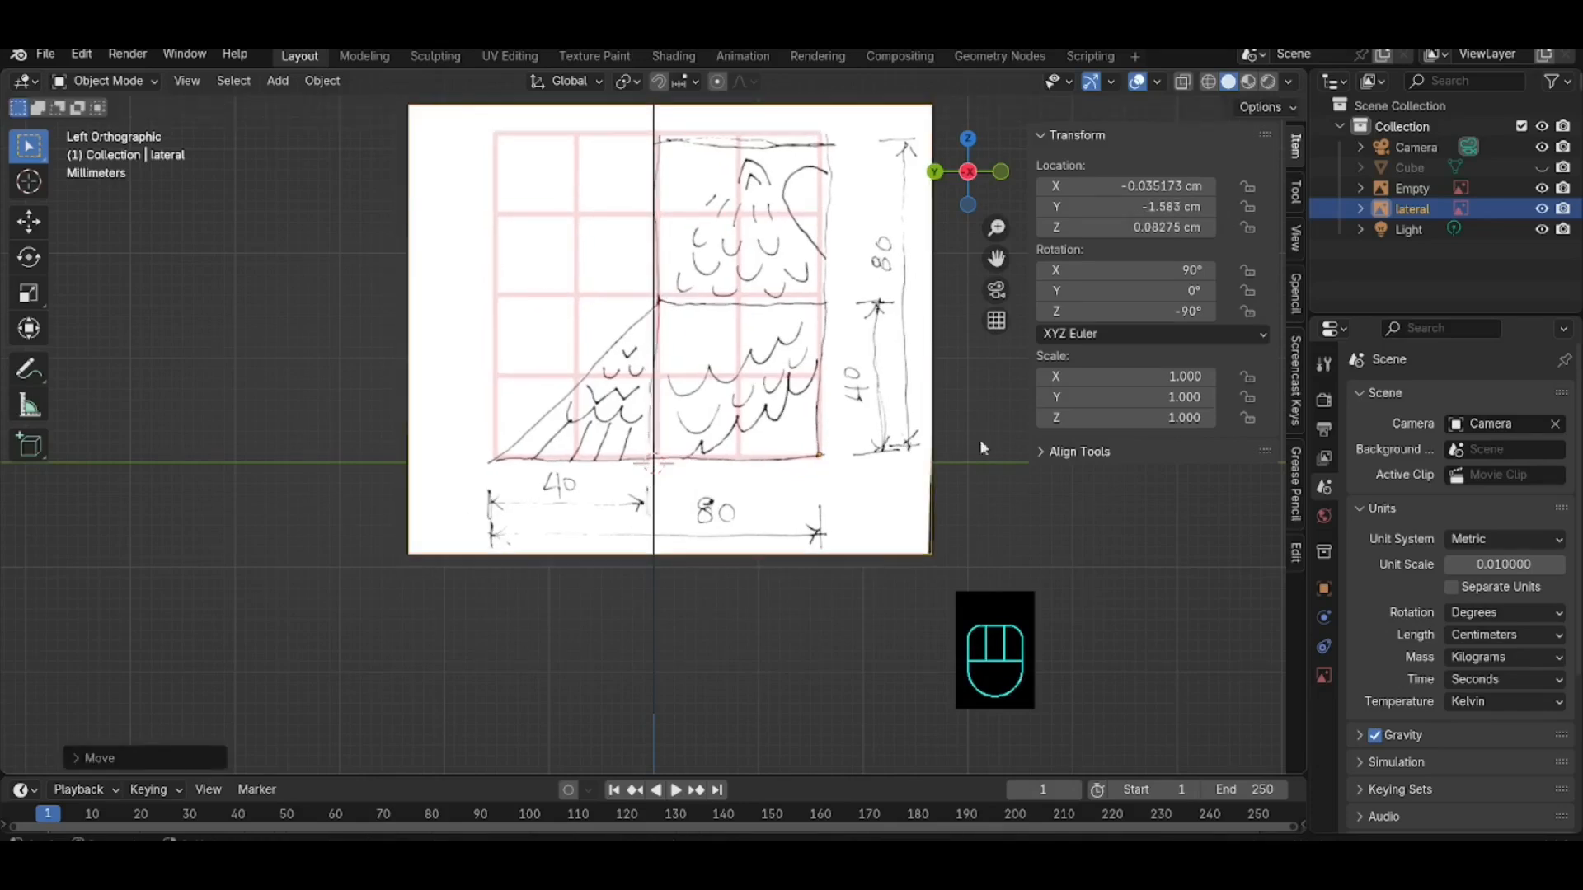
# Step: Show the cube and move the lateral image to about Y -2 cm, Z 0.02 cm, aligning the grid's lower-right corner with the cube's
pyautogui.click(1540, 167)
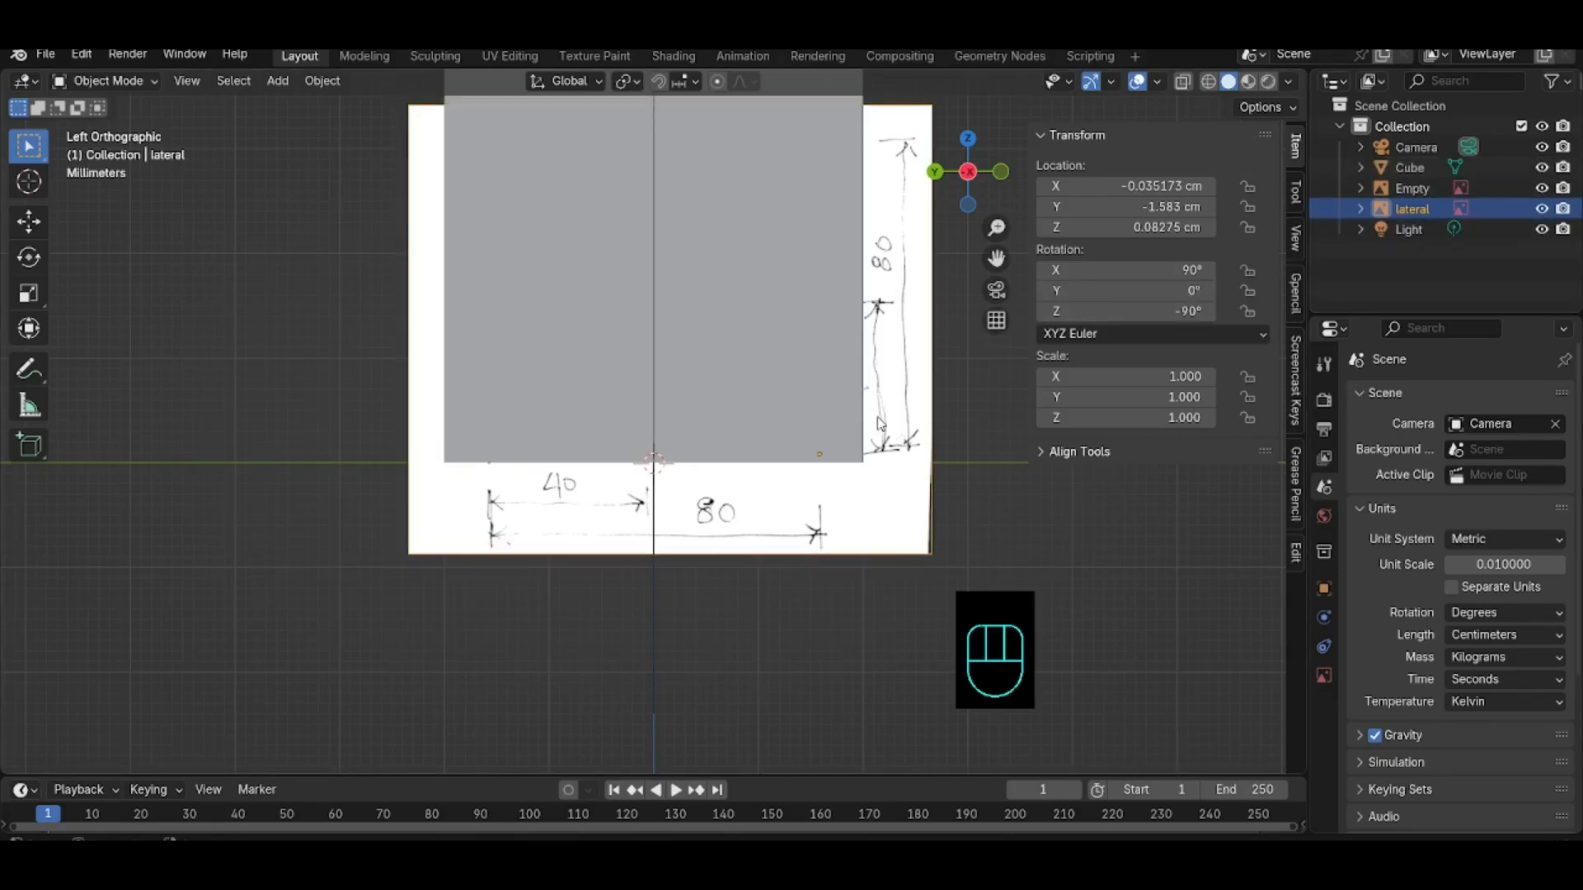
pyautogui.press('g')
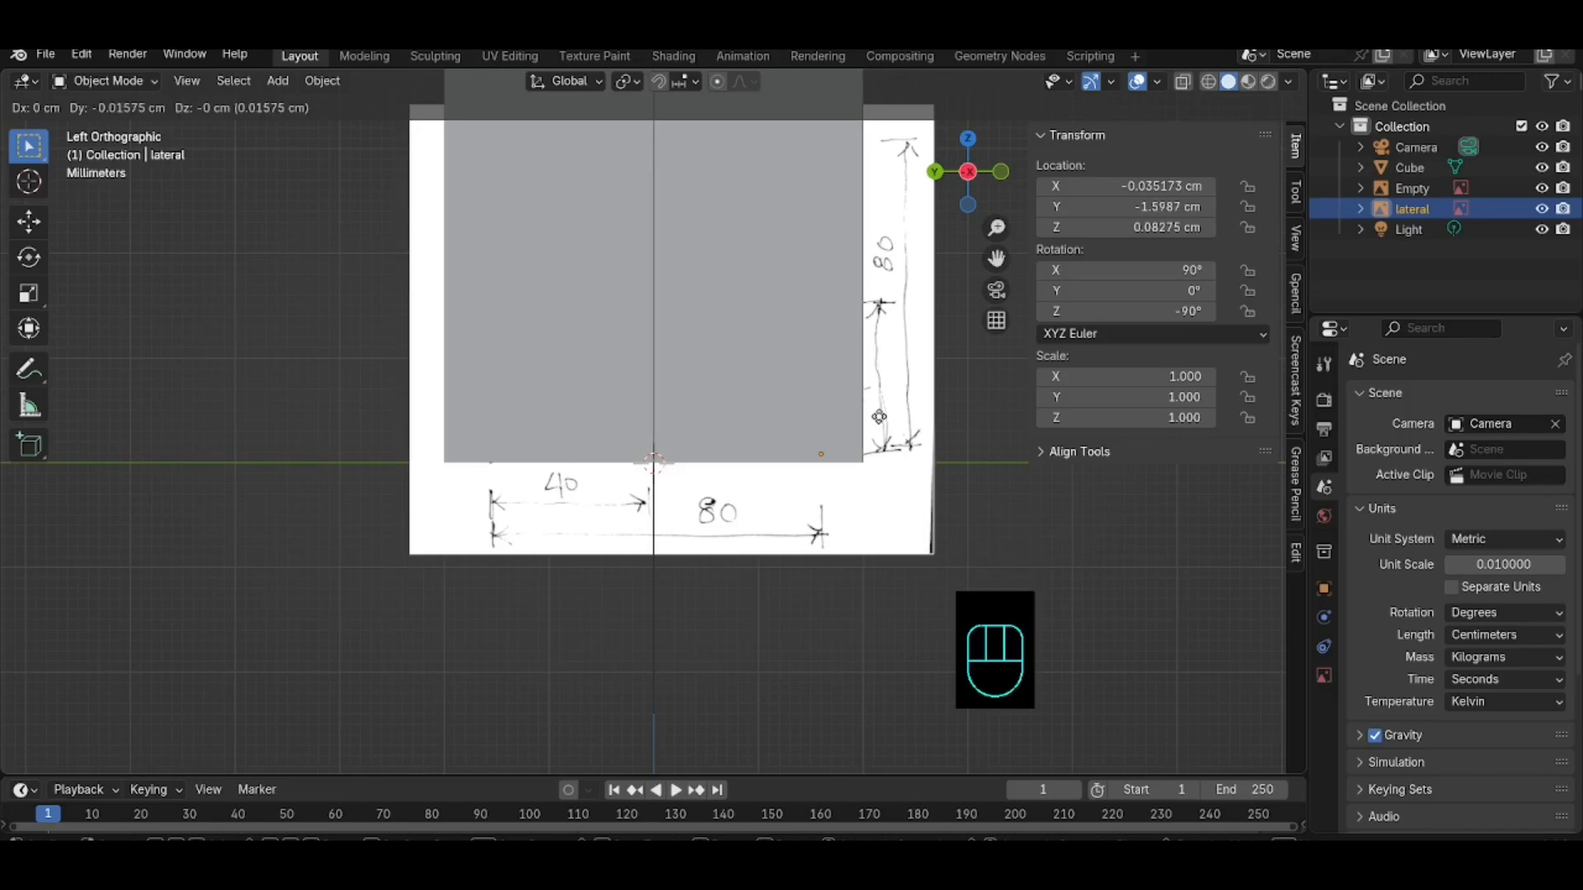
pyautogui.press('x')
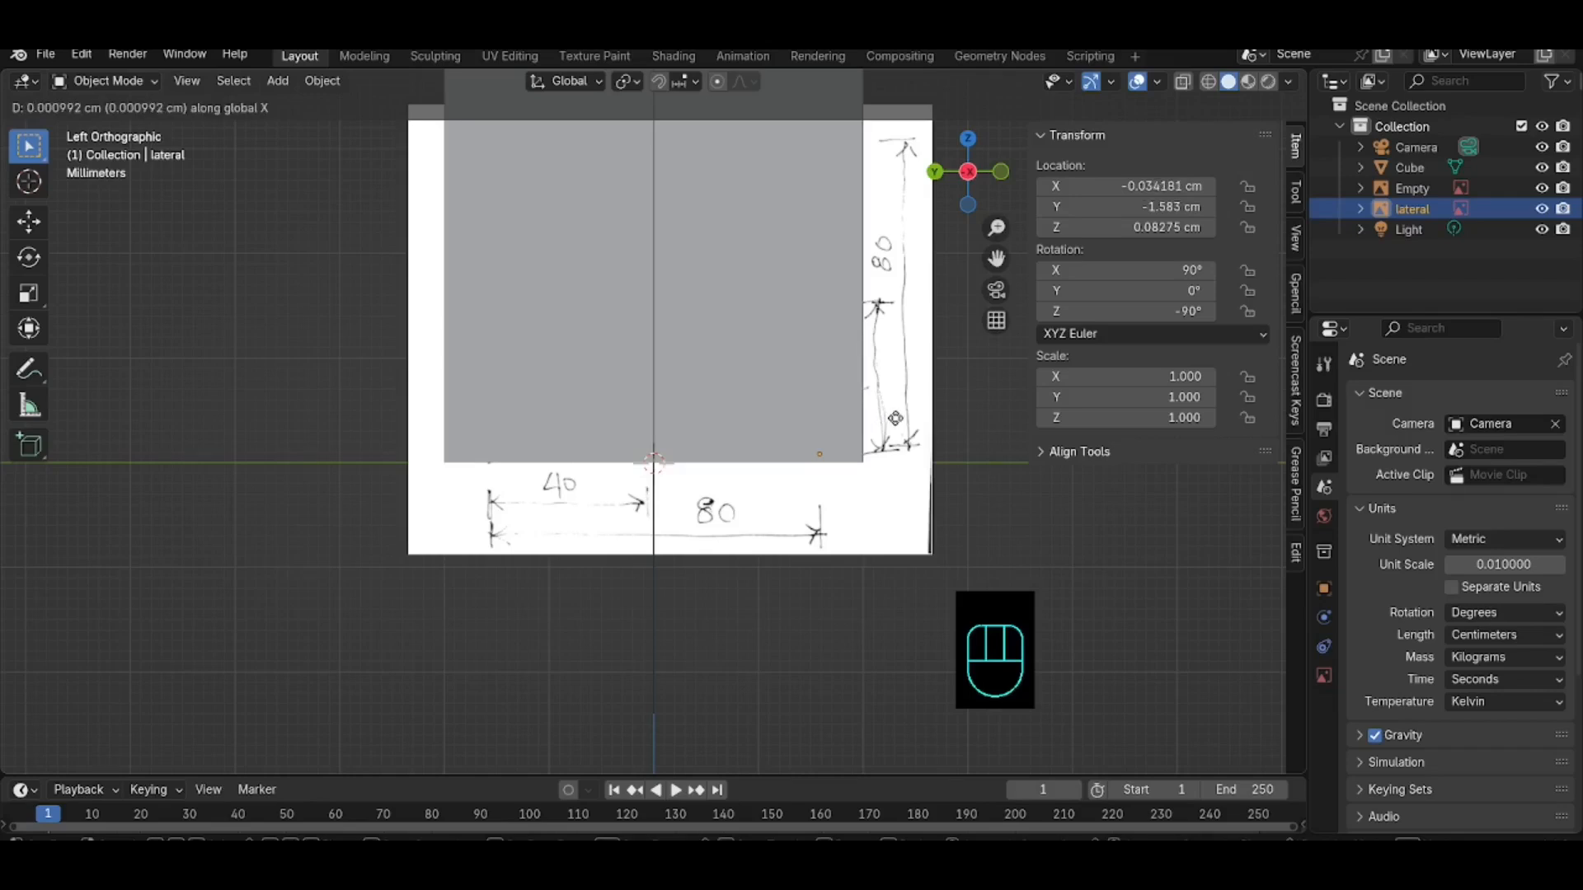
pyautogui.press('y')
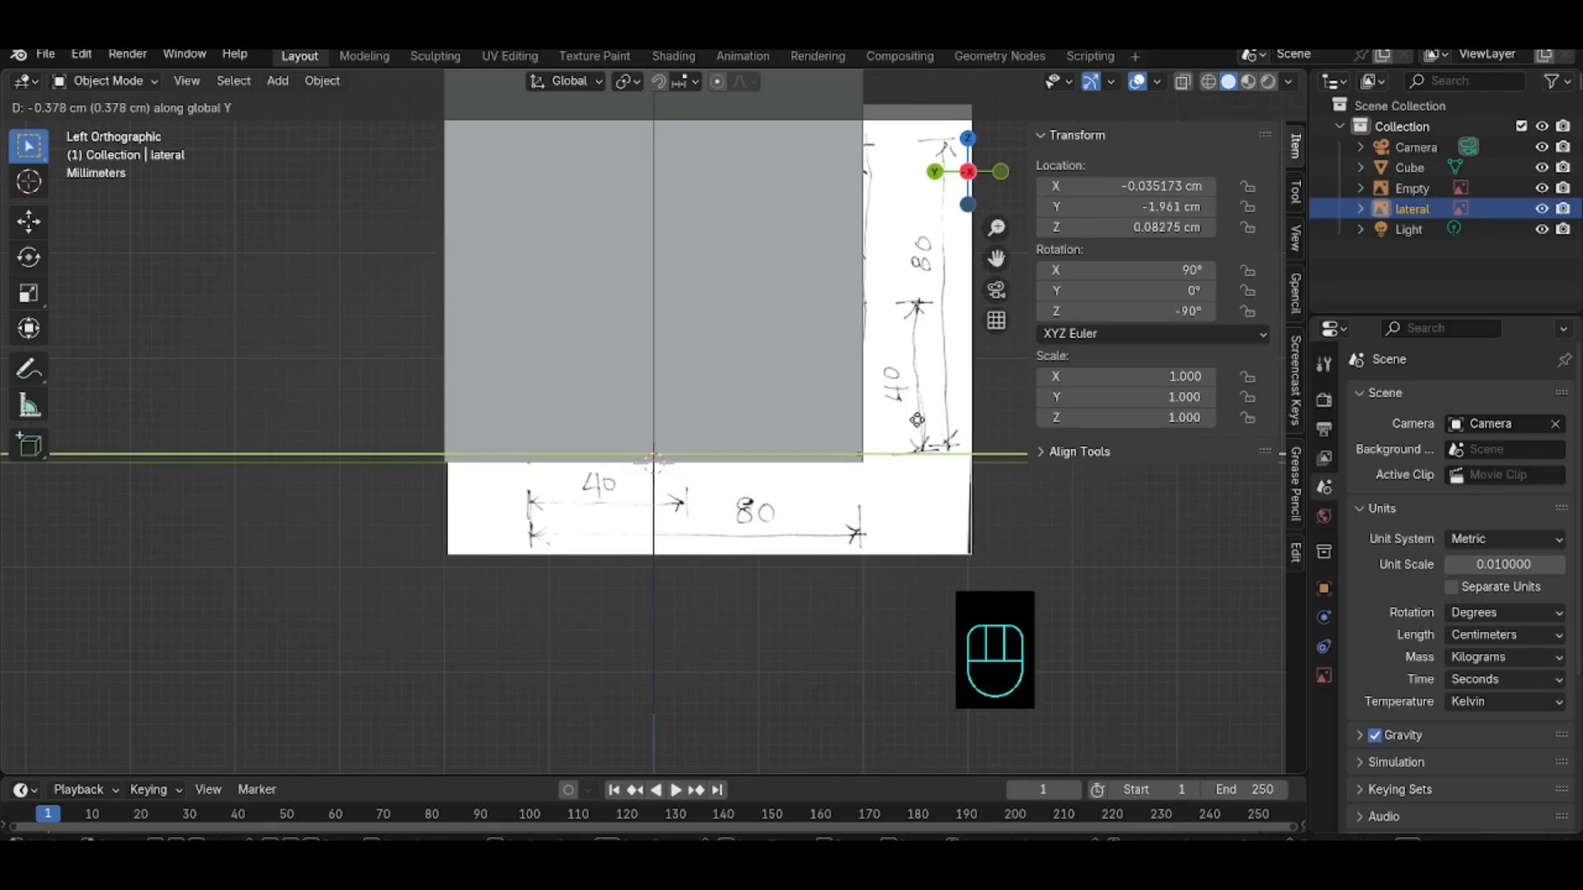
pyautogui.click(917, 420)
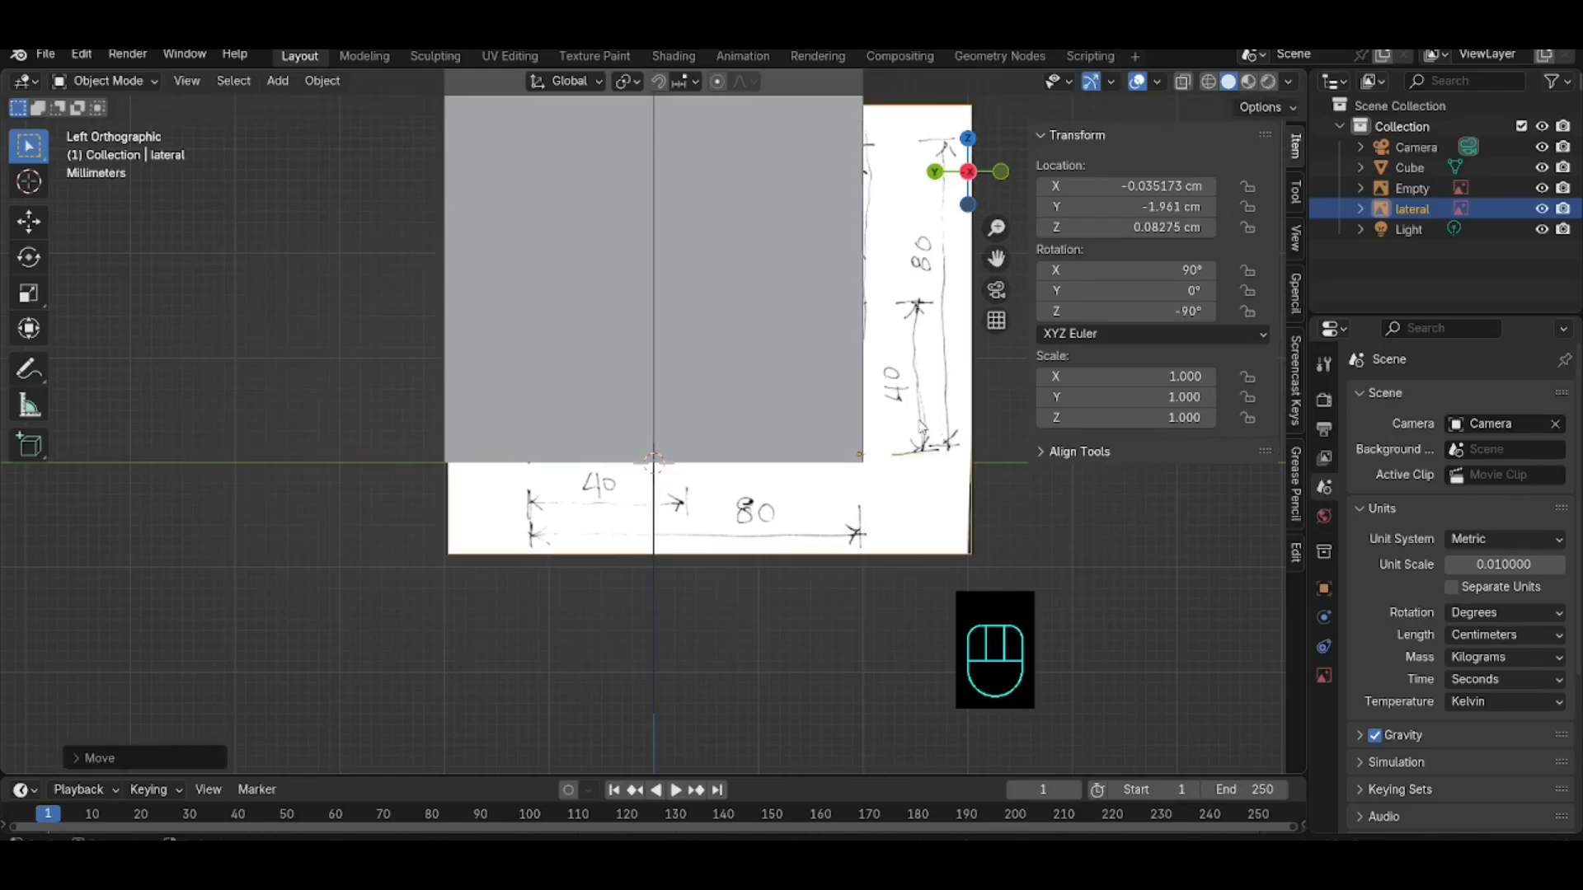
pyautogui.press('g')
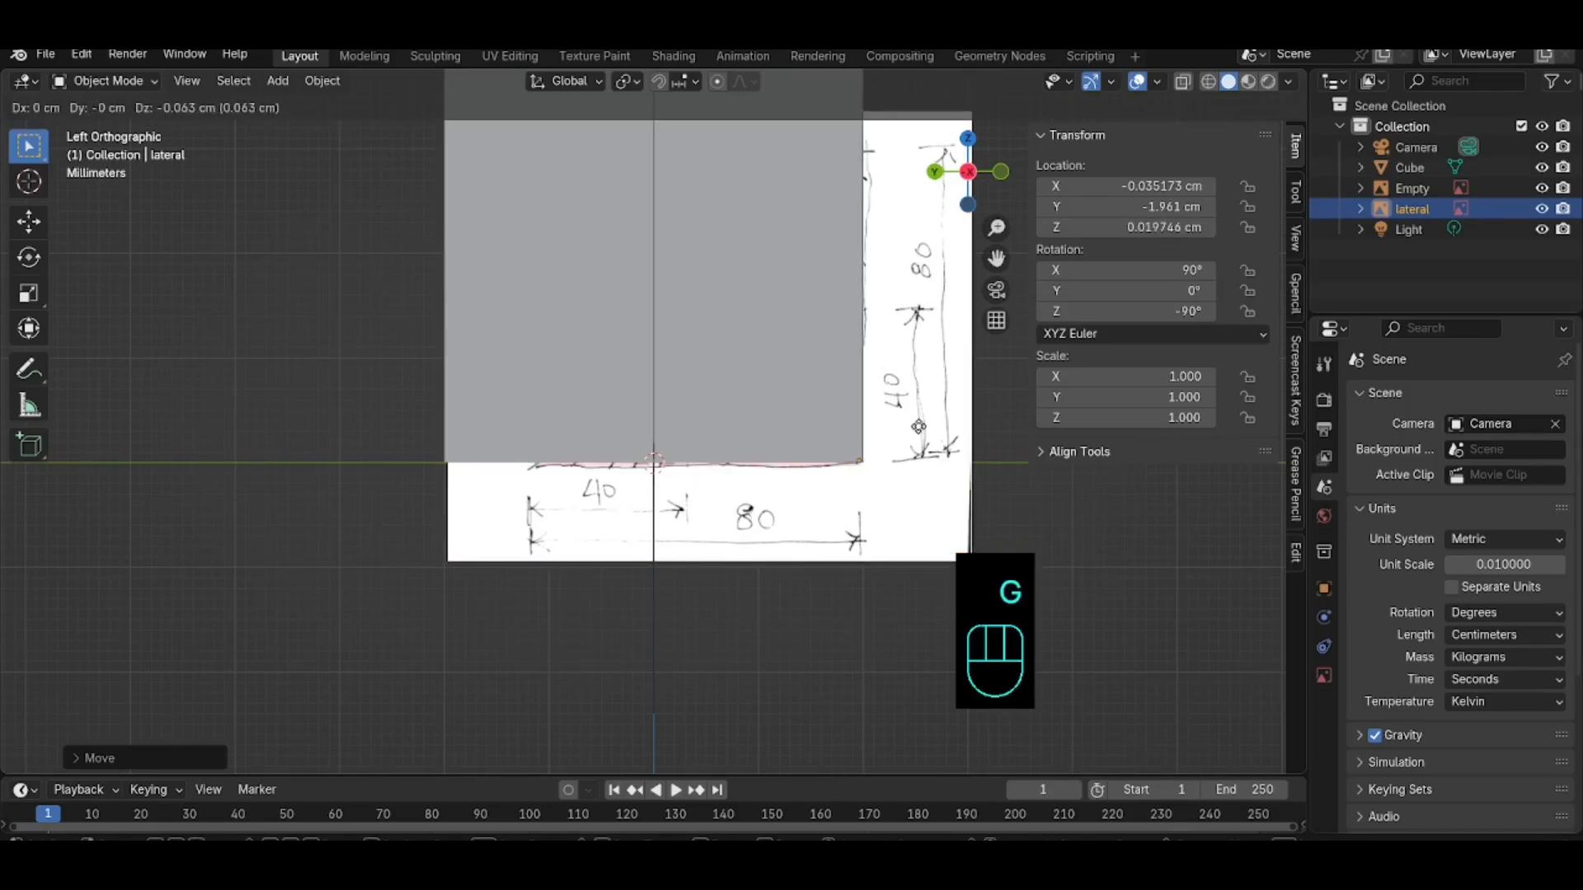
pyautogui.click(922, 426)
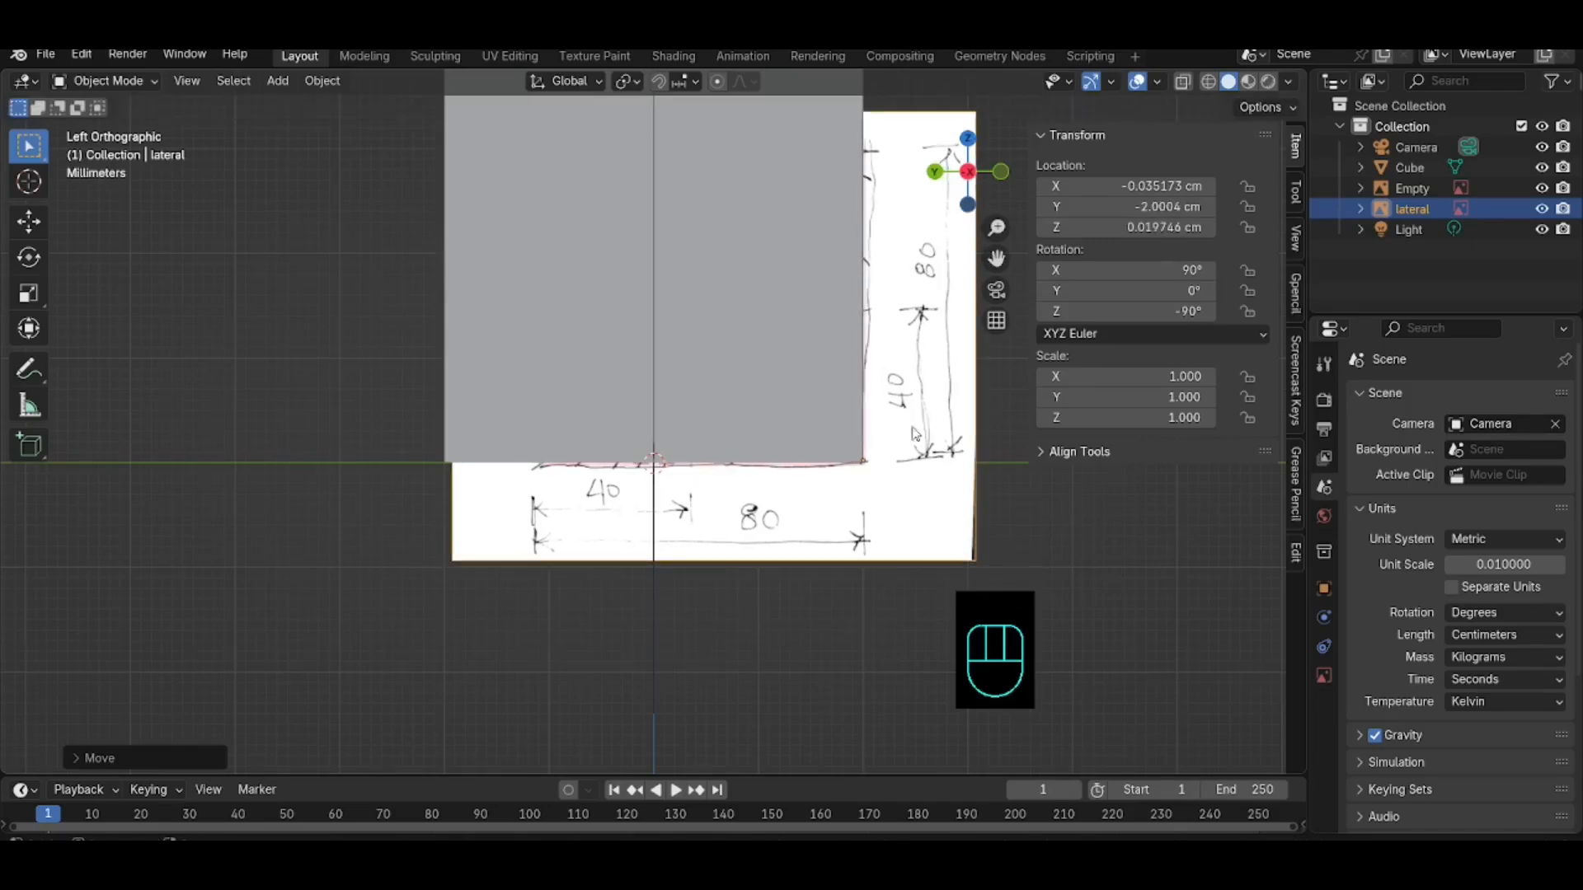
# Step: Scale the lateral image uniformly to about 2.639 so the 40 by 40 lower-right square of the sketch matches the cube
pyautogui.scroll(-2, 847, 432)
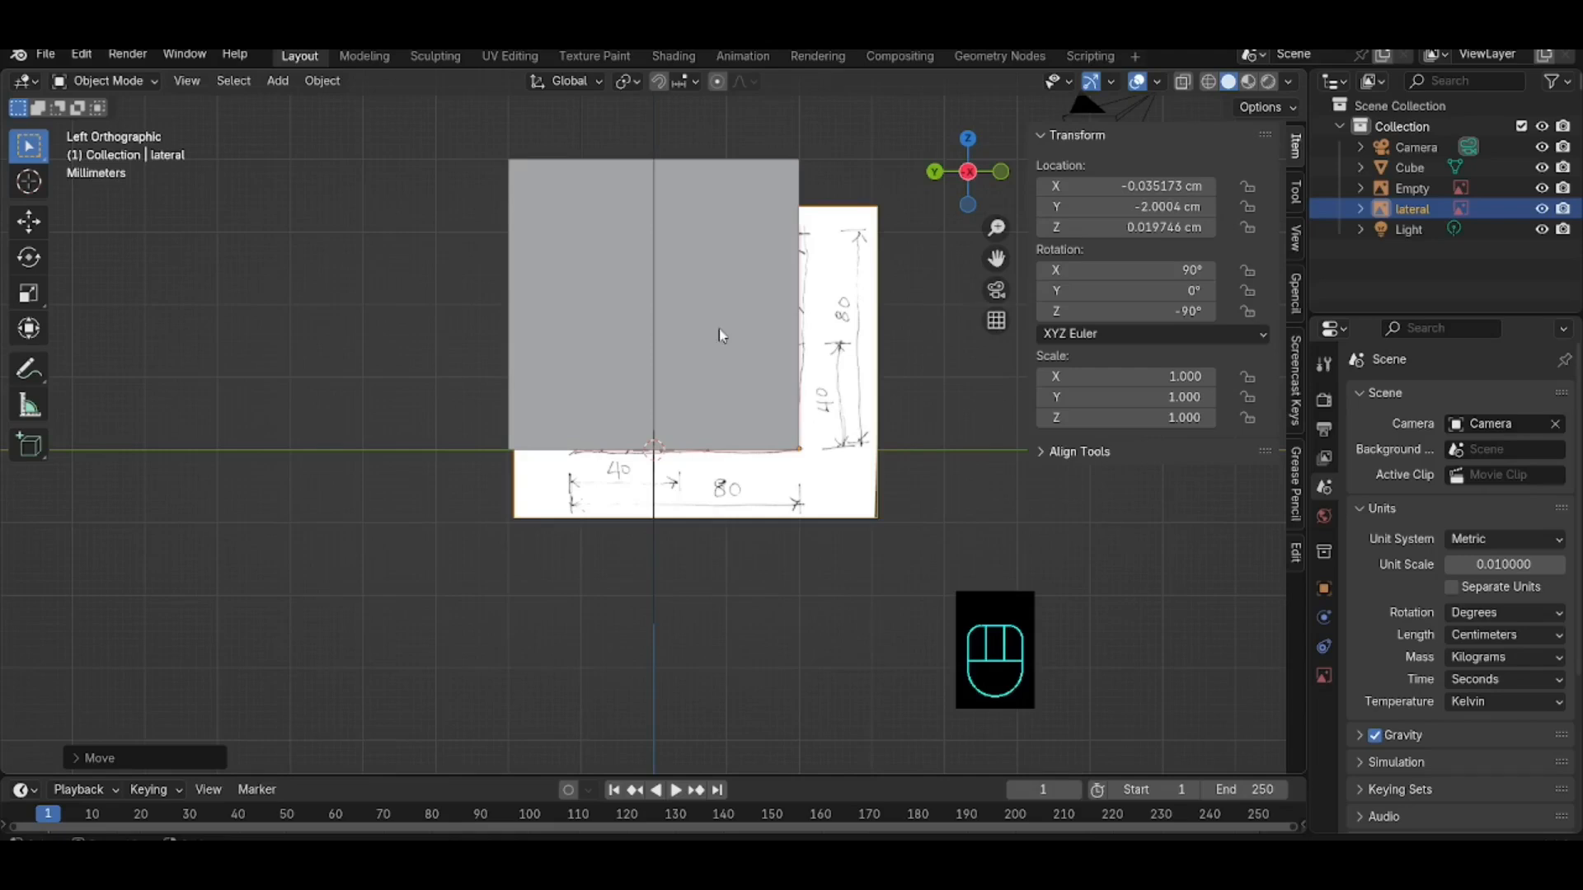
pyautogui.scroll(-4, 722, 335)
pyautogui.press('s')
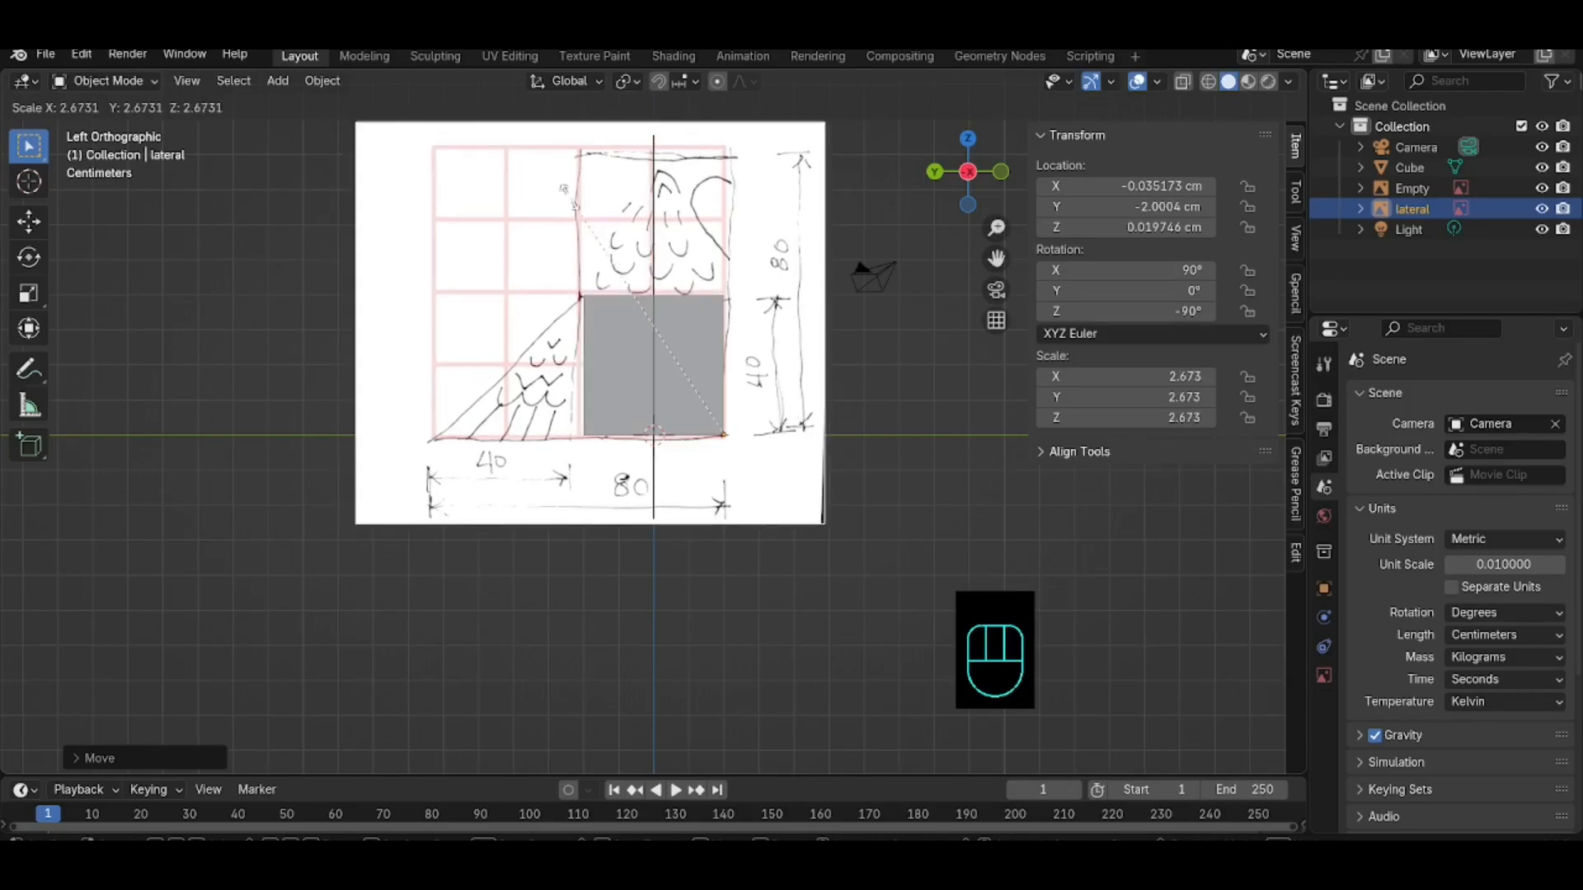
pyautogui.click(577, 205)
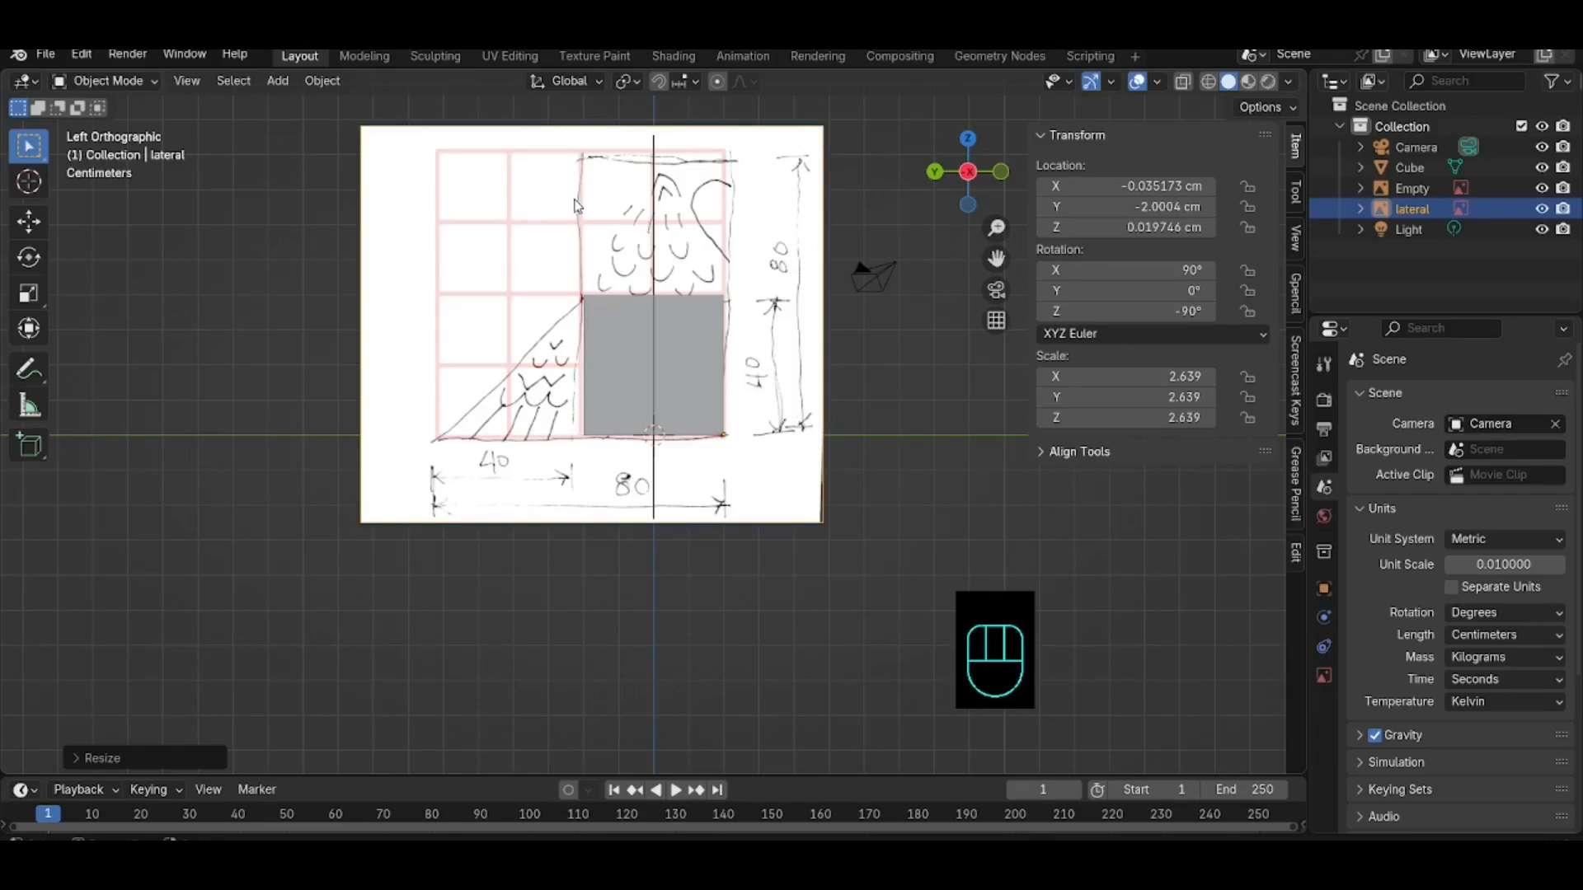
# Step: Compare the cube with both owl sketches from the front, from the left and in perspective
pyautogui.press('KP_1')
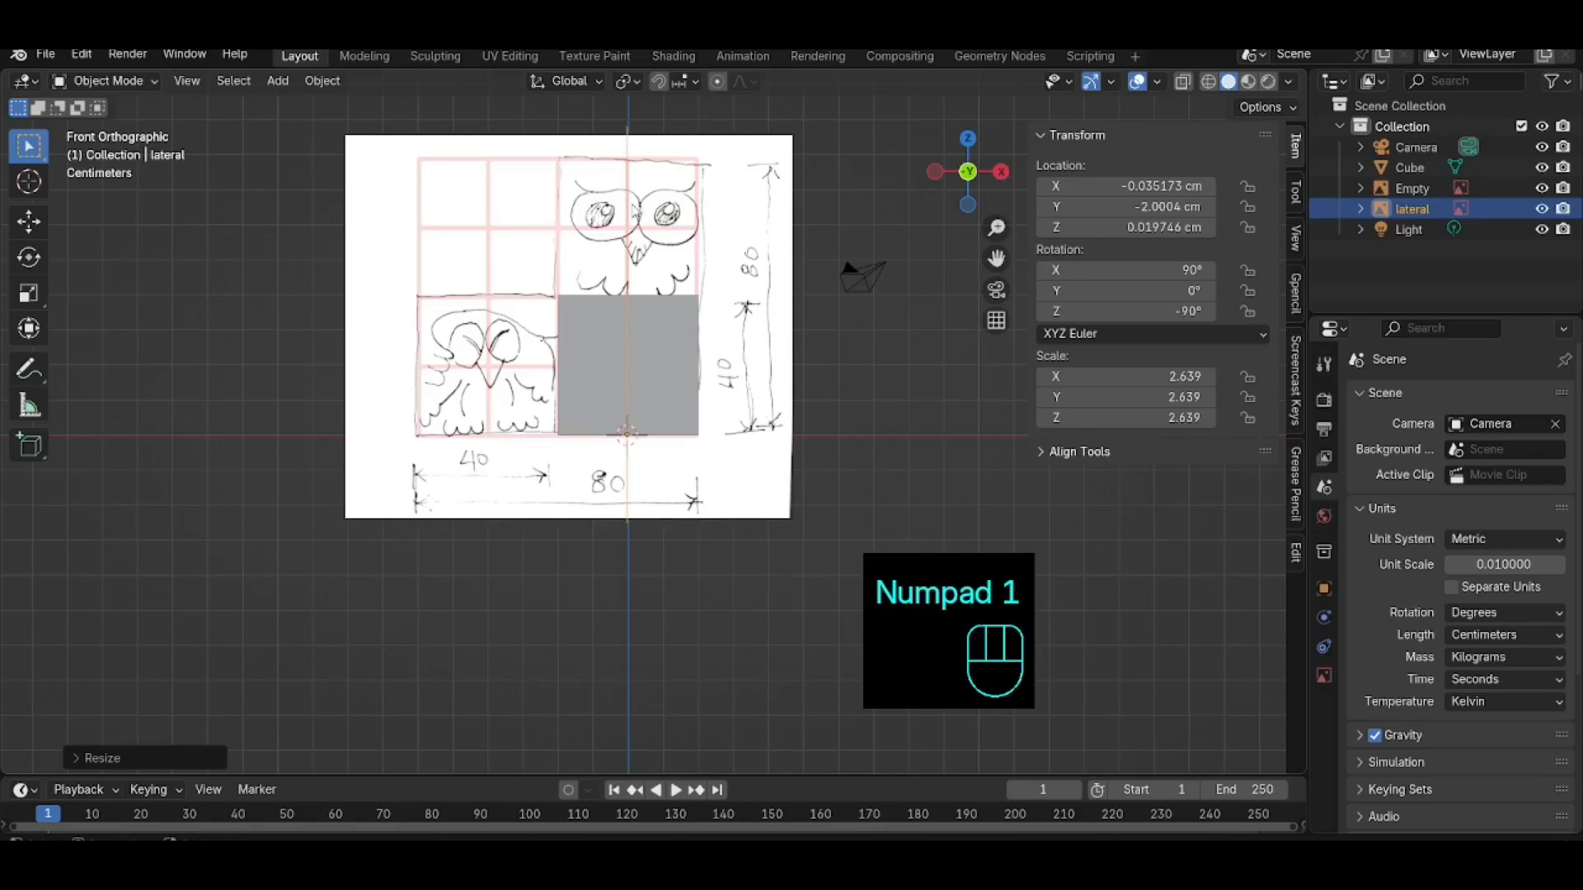
pyautogui.click(935, 171)
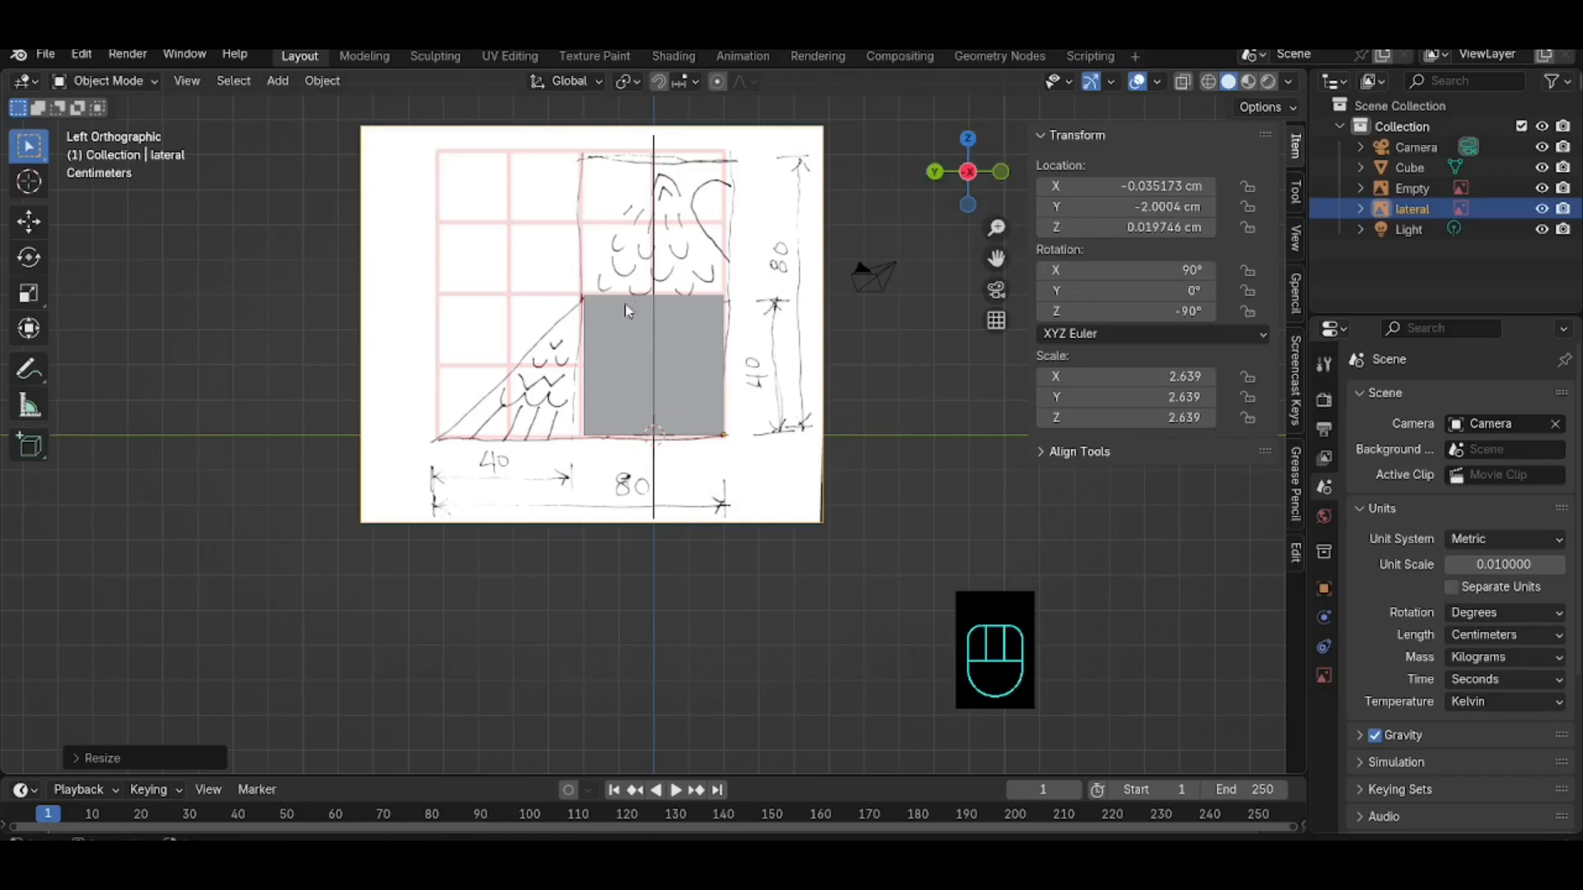
pyautogui.moveTo(915, 343)
pyautogui.mouseDown(button='middle')
pyautogui.moveTo(864, 359)
pyautogui.moveTo(607, 365)
pyautogui.moveTo(788, 368)
pyautogui.moveTo(483, 373)
pyautogui.moveTo(662, 412)
pyautogui.moveTo(661, 516)
pyautogui.moveTo(703, 516)
pyautogui.moveTo(673, 437)
pyautogui.moveTo(689, 416)
pyautogui.mouseUp(button='middle')
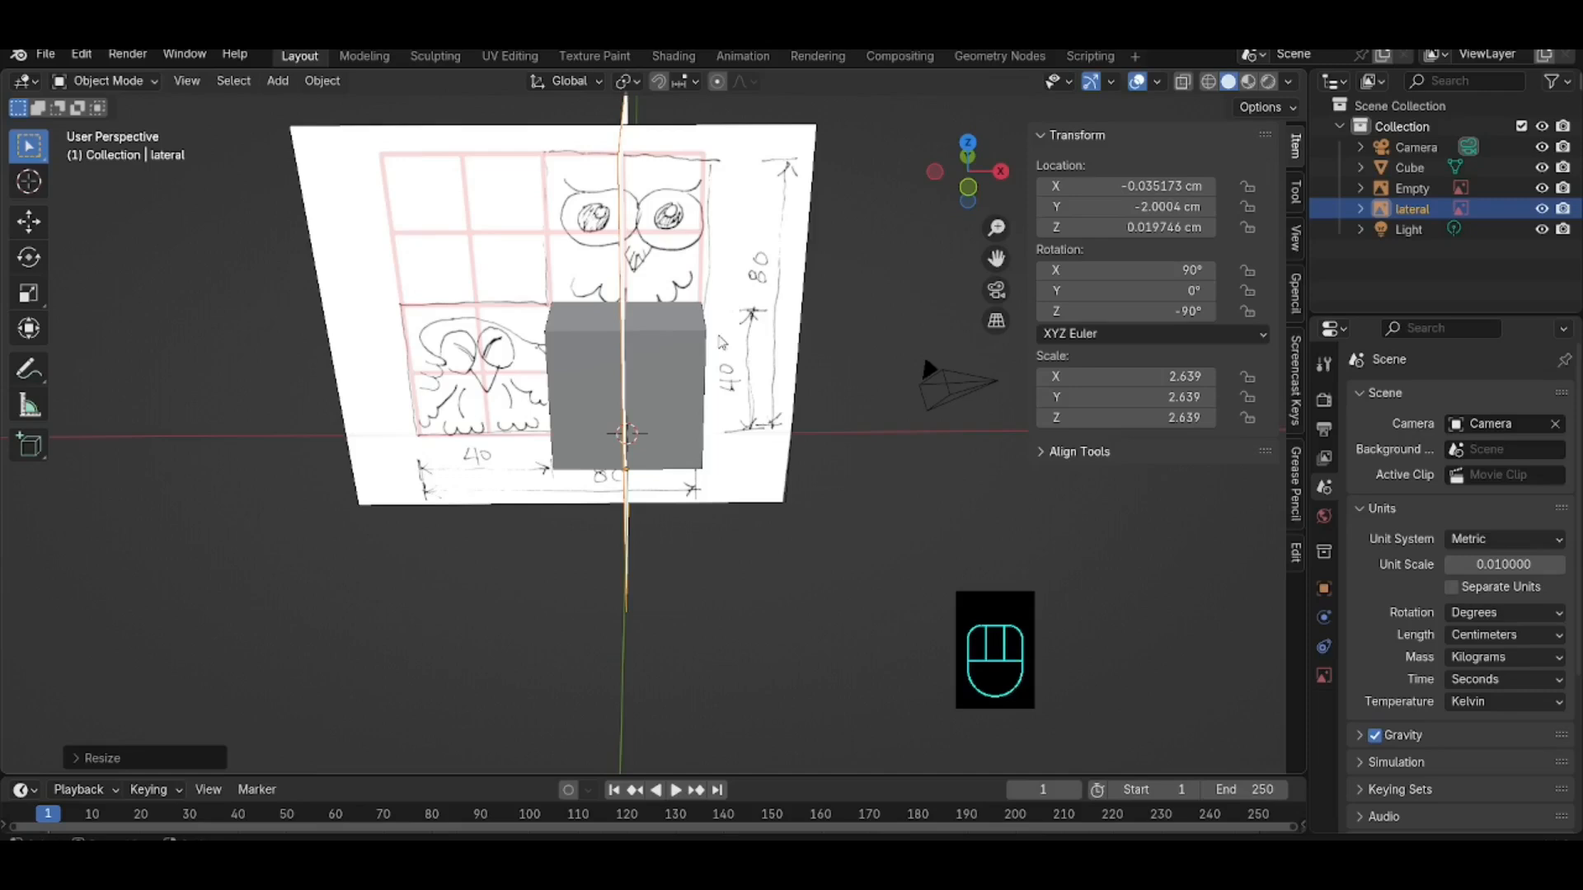
# Step: Enter Edit Mode on the cube and select its top face in face selection mode
pyautogui.click(669, 327)
pyautogui.press('Tab')
pyautogui.click(202, 80)
pyautogui.click(651, 317)
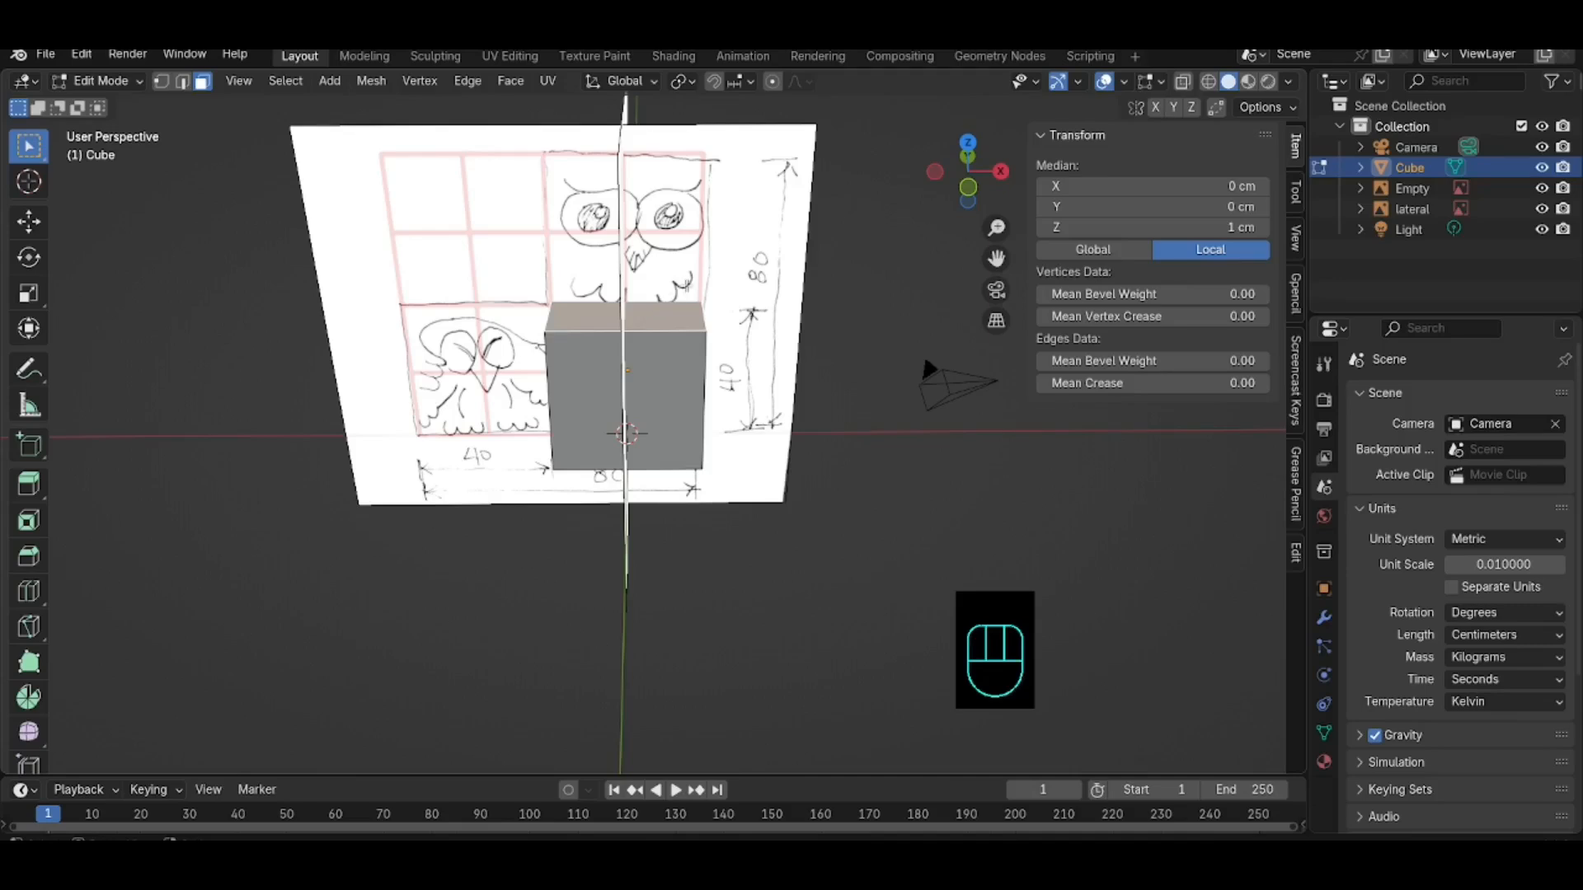
# Step: Extrude the cube's top face upward by about 4.1 cm in the front view, over the sketch's upper square
pyautogui.moveTo(659, 329); pyautogui.dragTo(961, 244, button='middle')
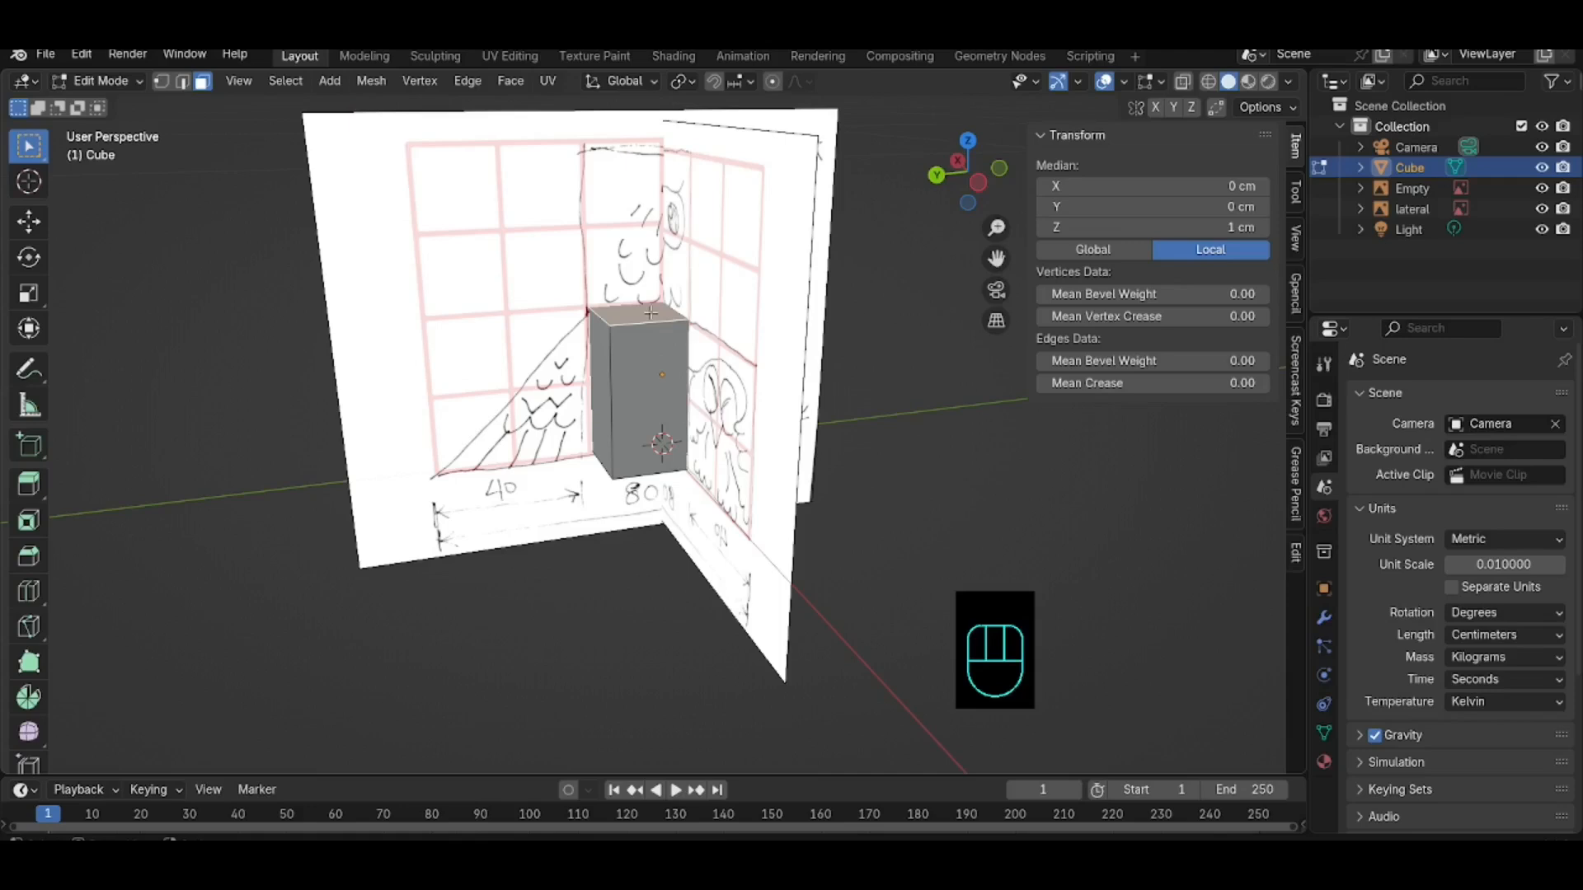
pyautogui.moveTo(552, 377); pyautogui.dragTo(643, 396, button='middle')
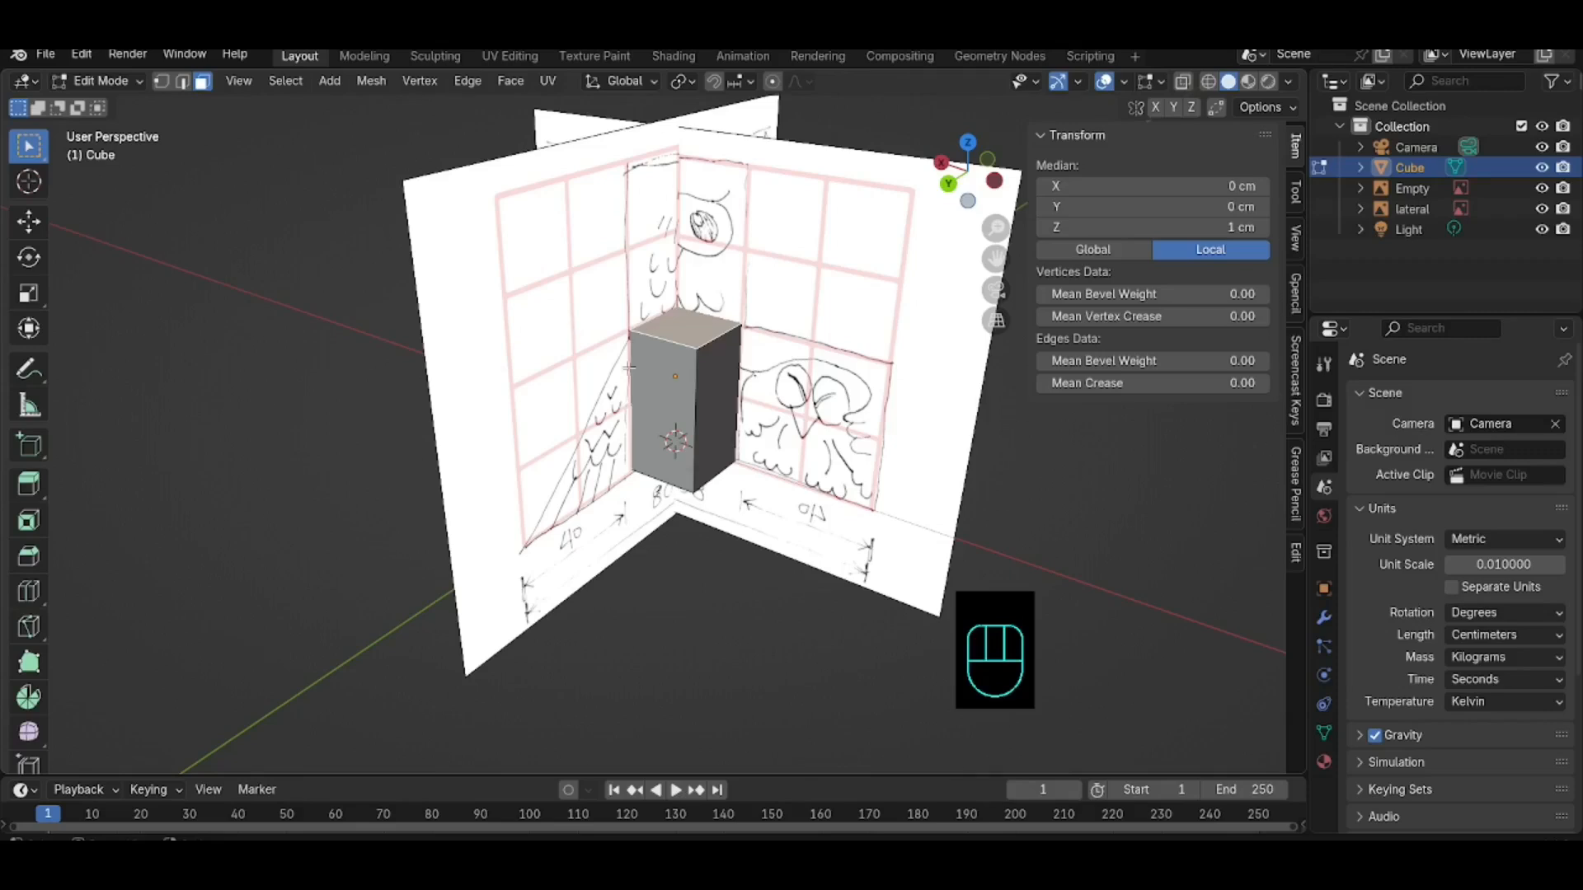
pyautogui.press('KP_1')
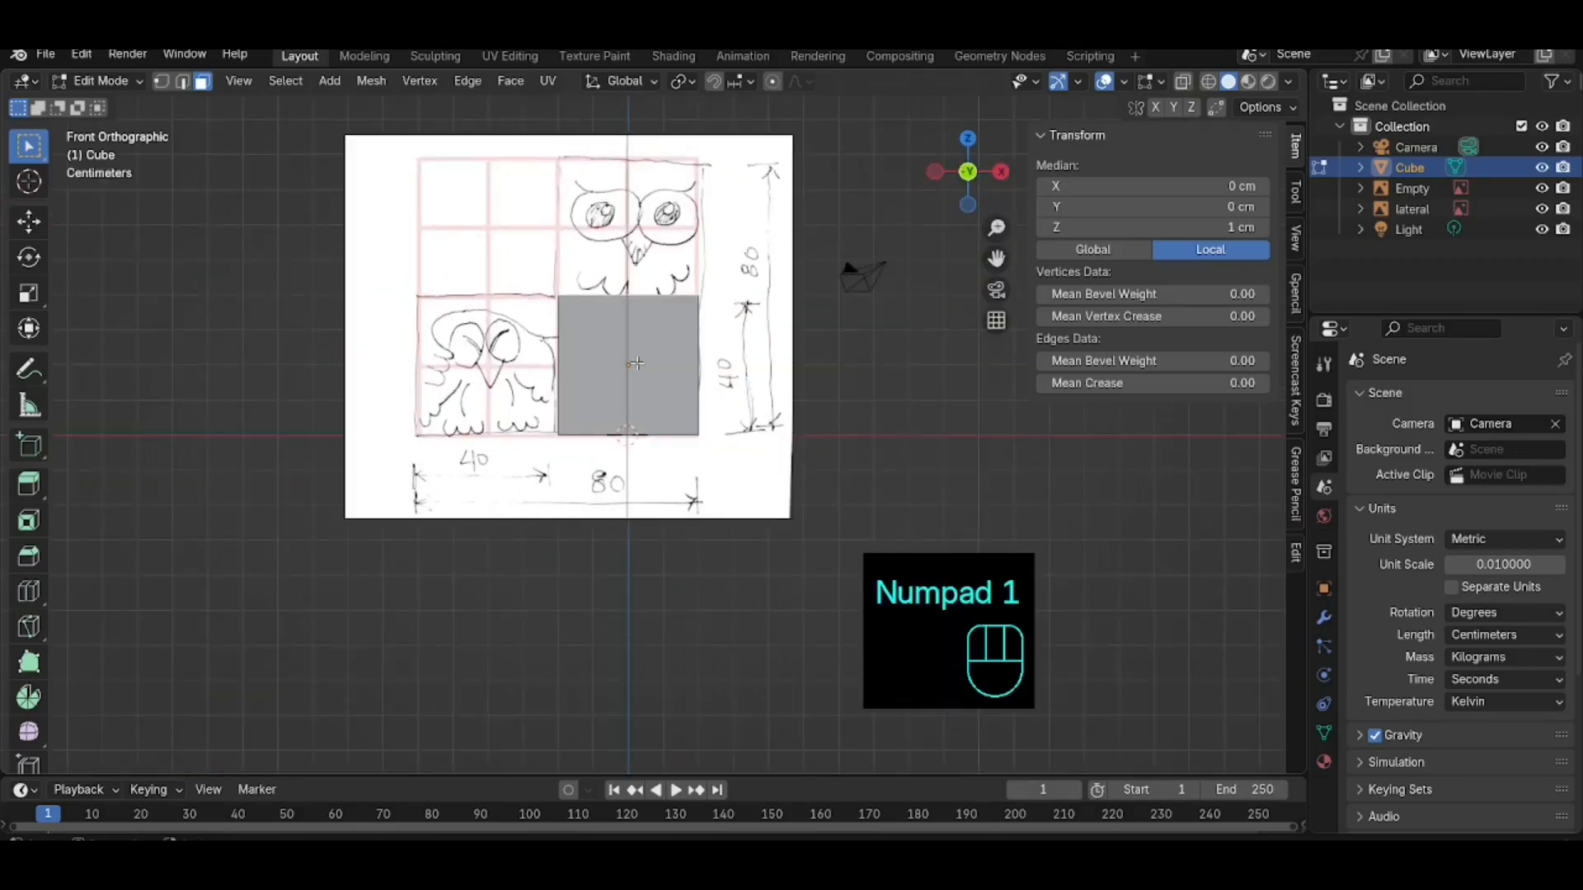
pyautogui.moveTo(659, 350); pyautogui.dragTo(665, 441, button='middle')
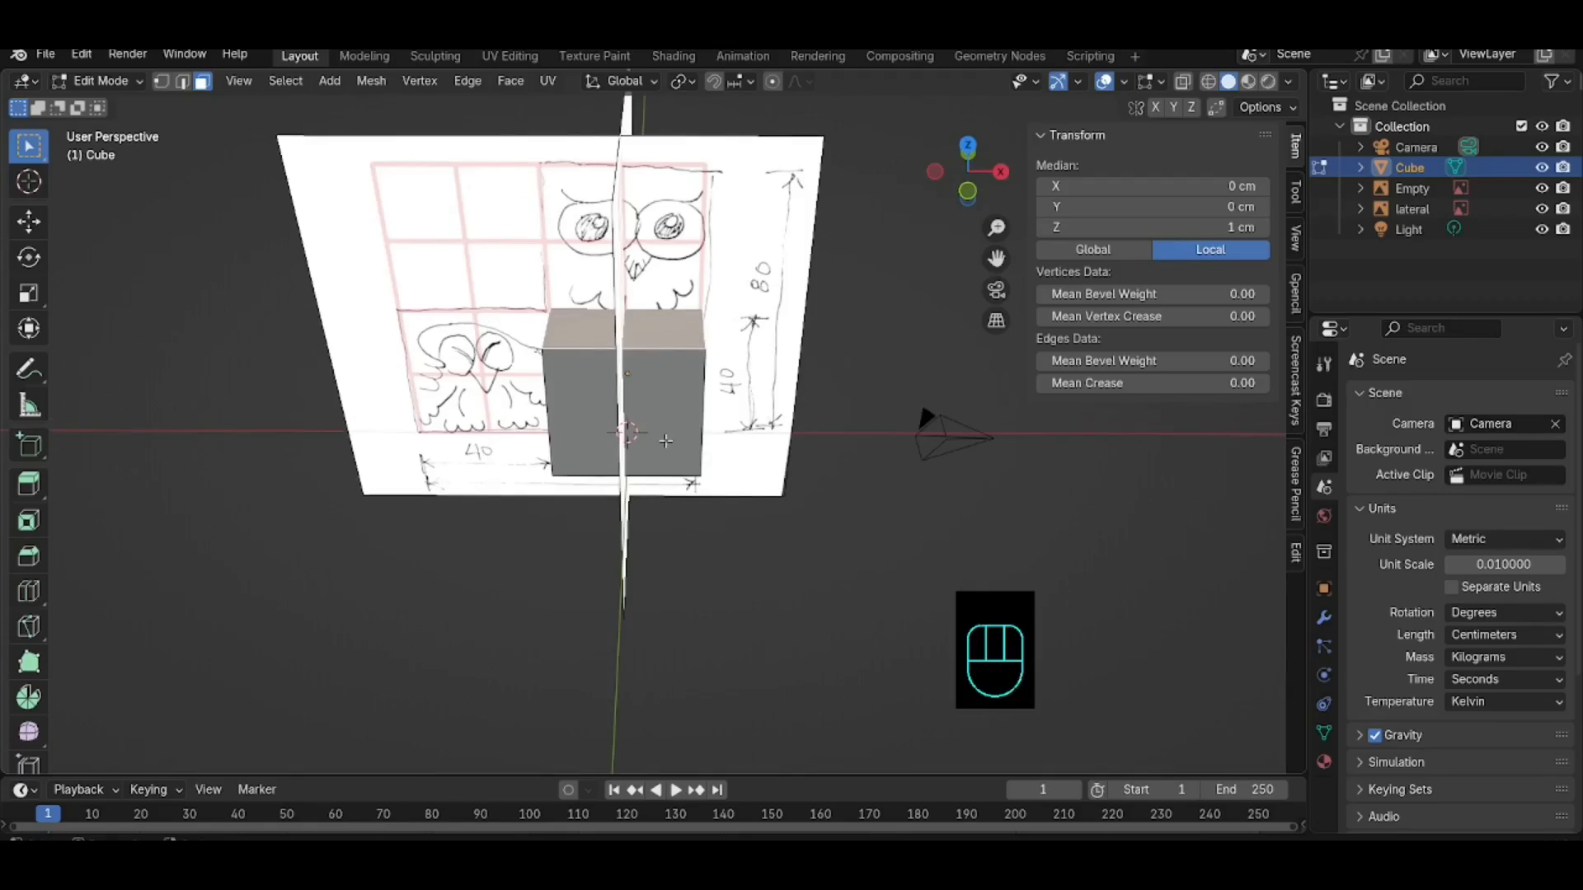
pyautogui.press('KP_1')
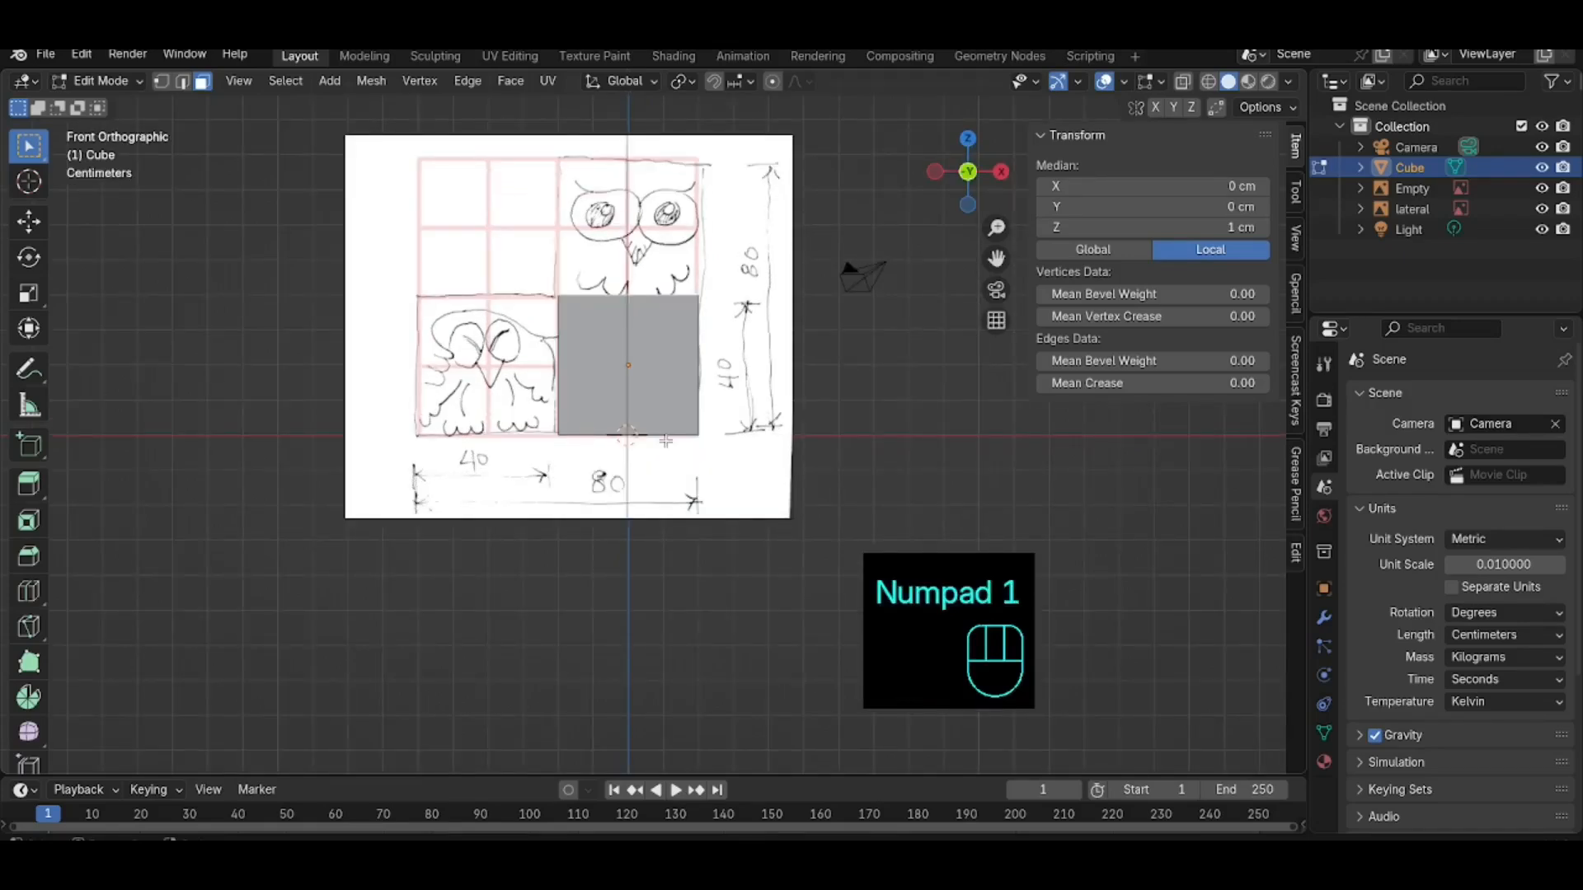
pyautogui.press('e')
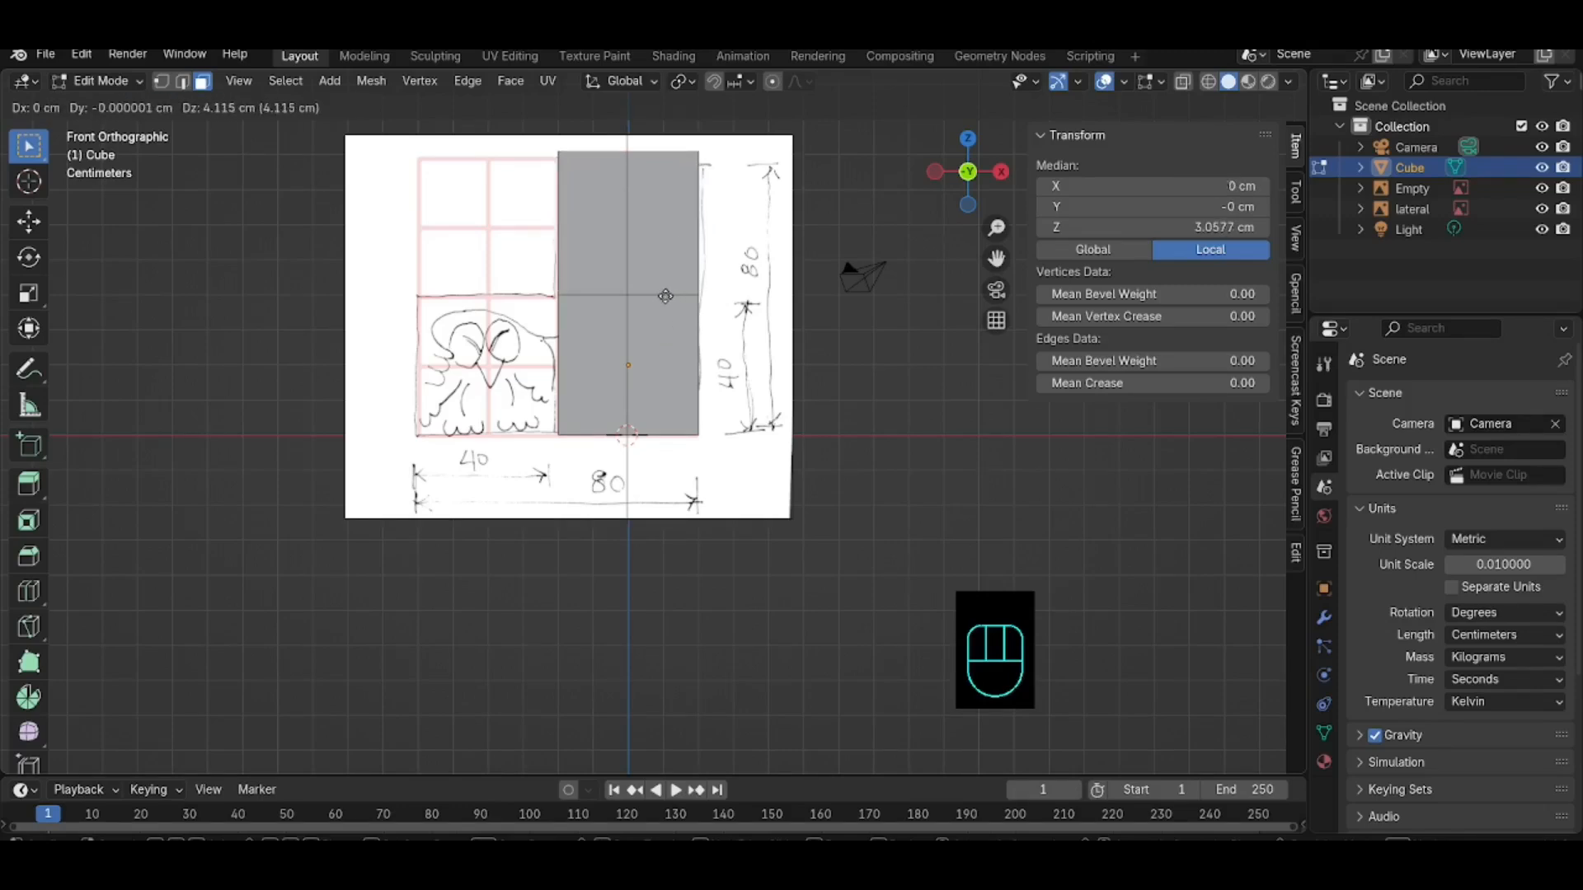
pyautogui.click(666, 295)
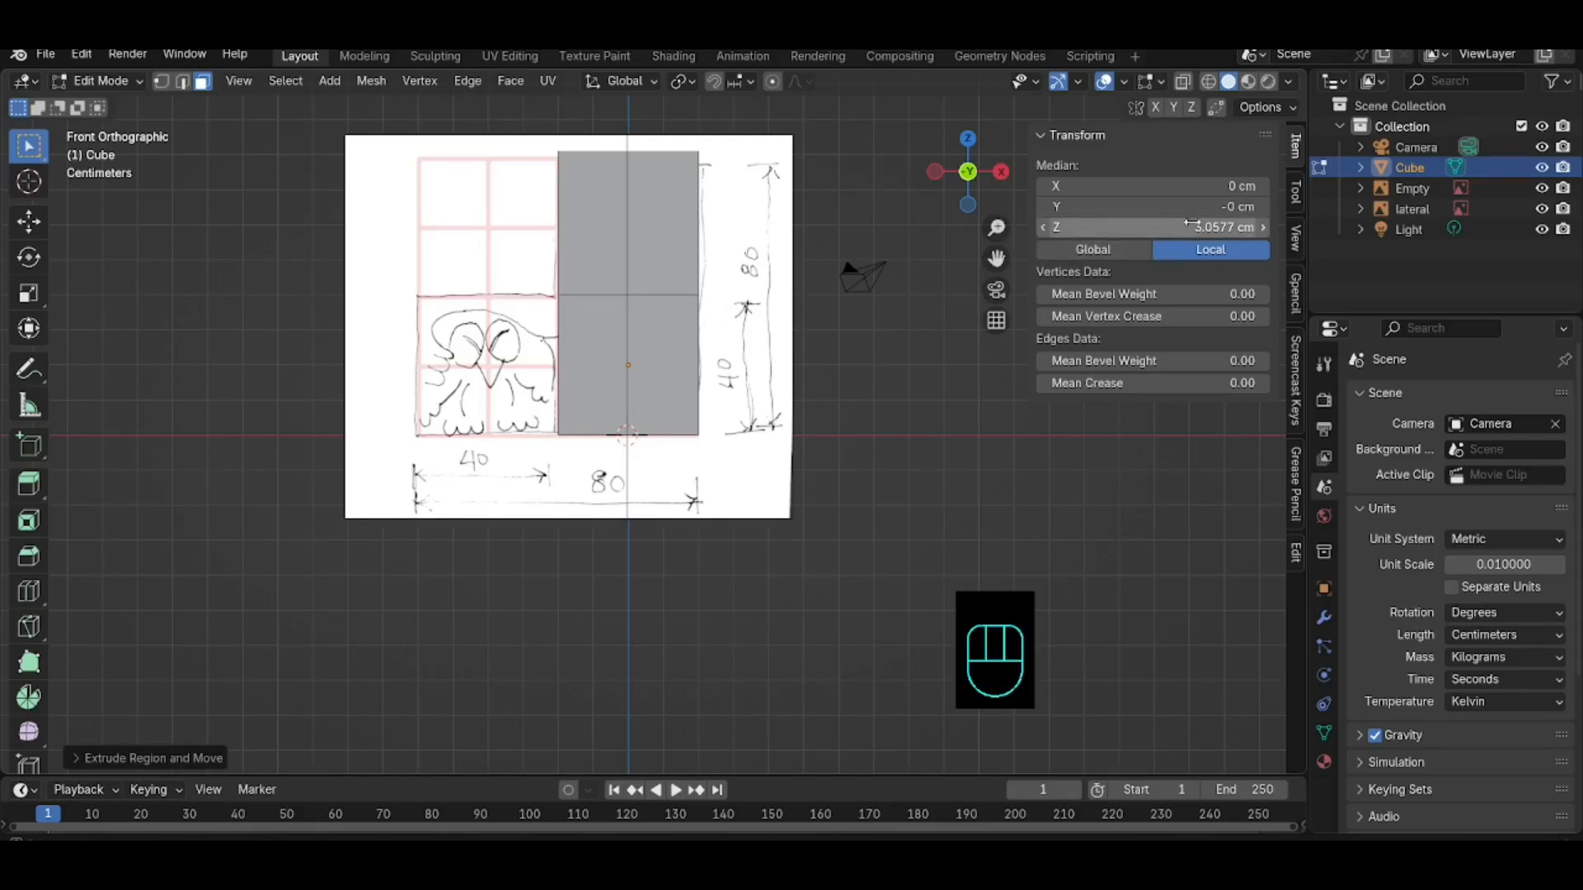
# Step: Set the extruded top face's local median Z to 3 cm
pyautogui.click(1190, 224)
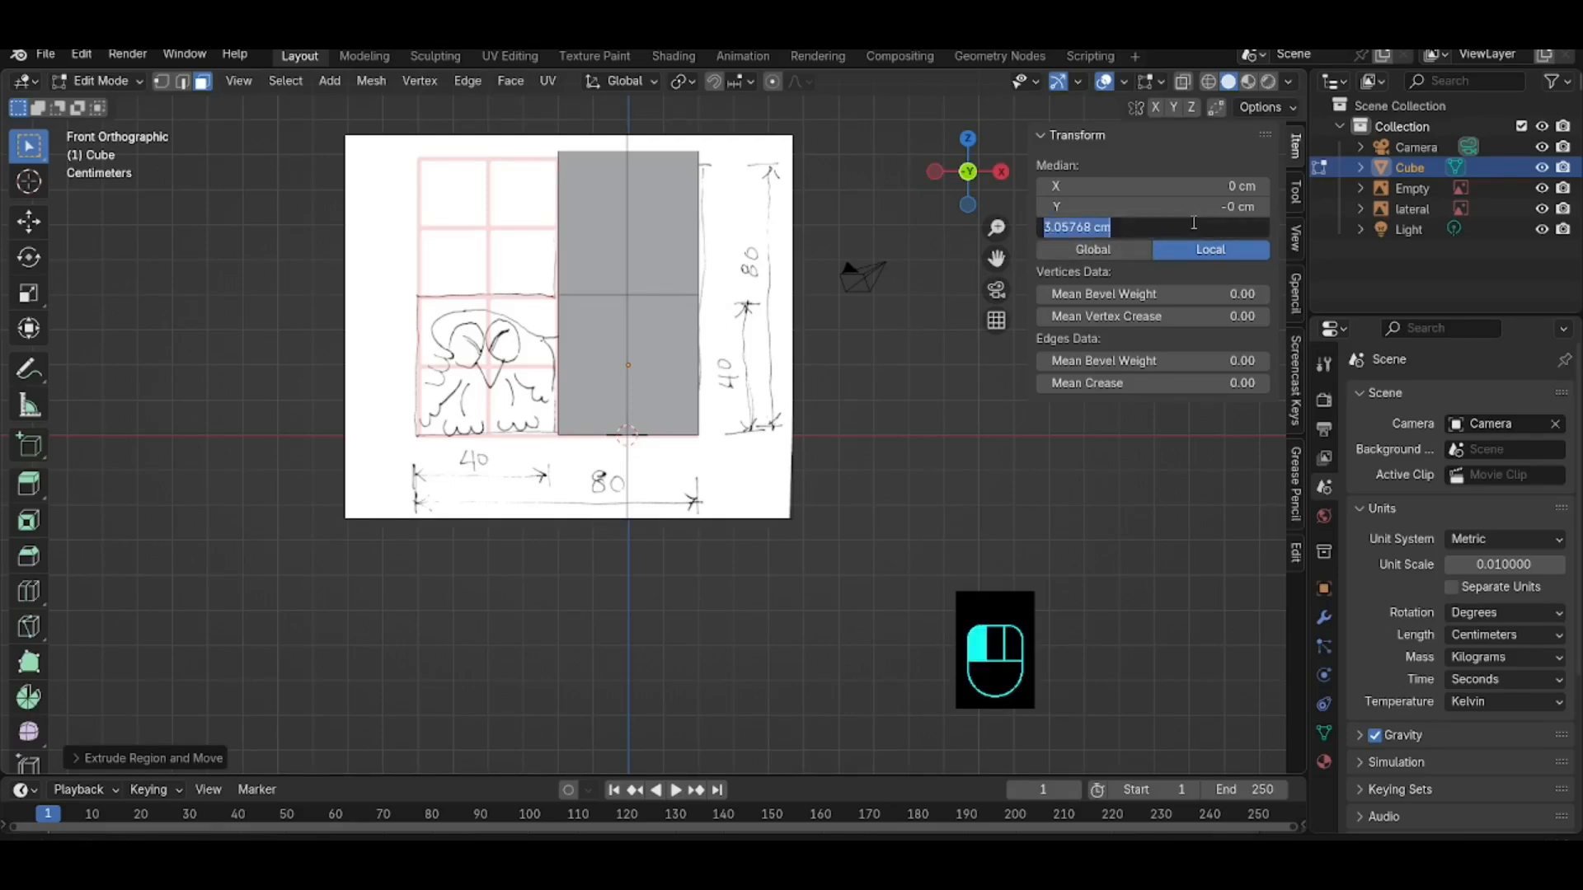
pyautogui.write('3')
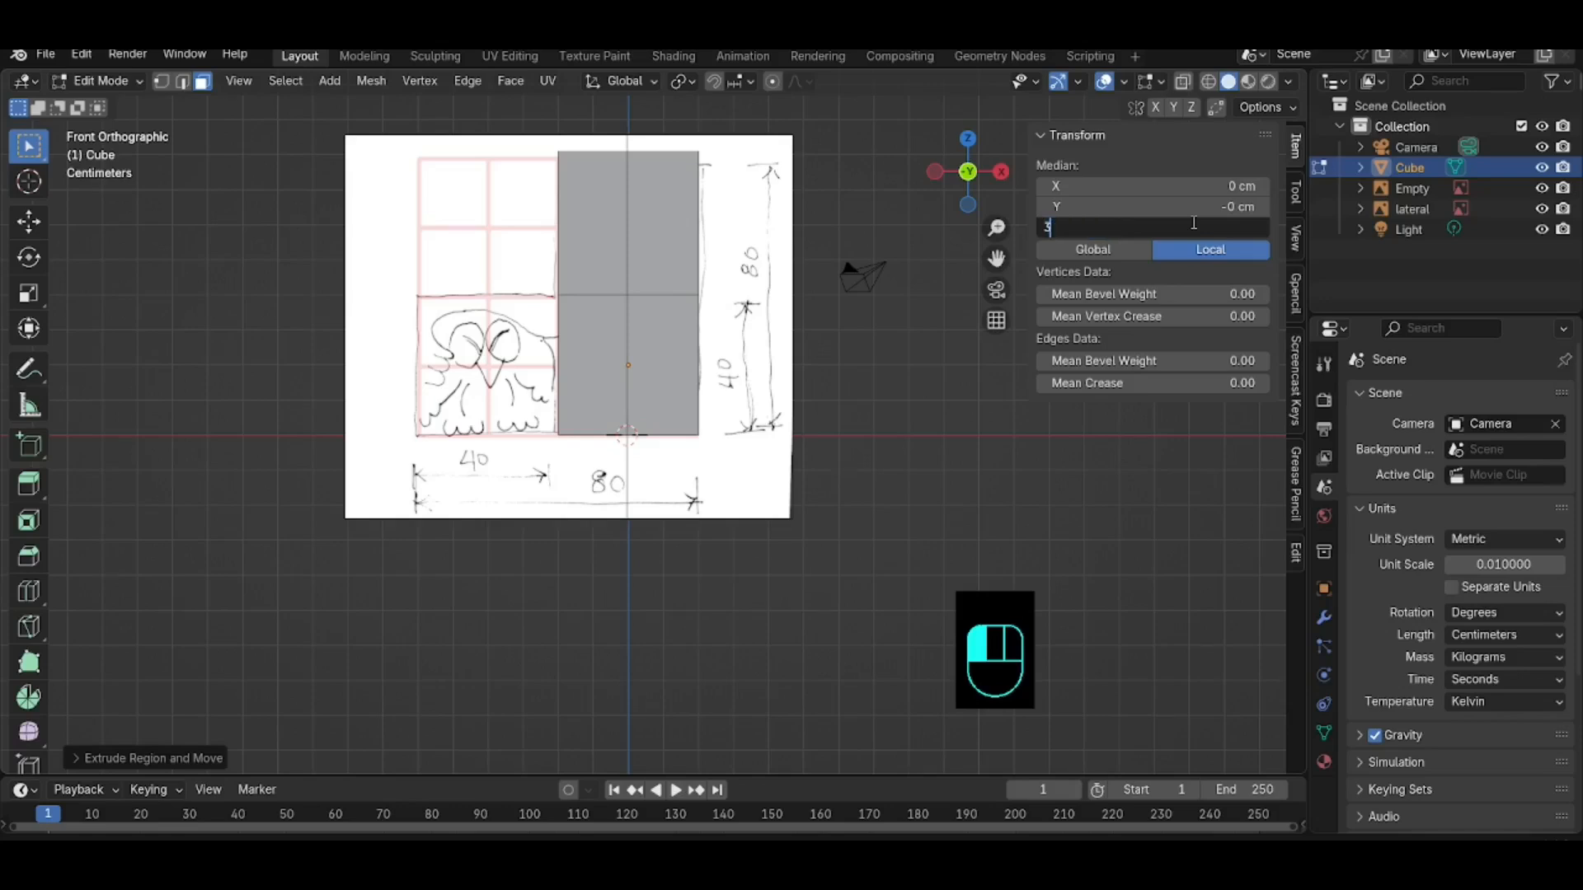
pyautogui.press('Return')
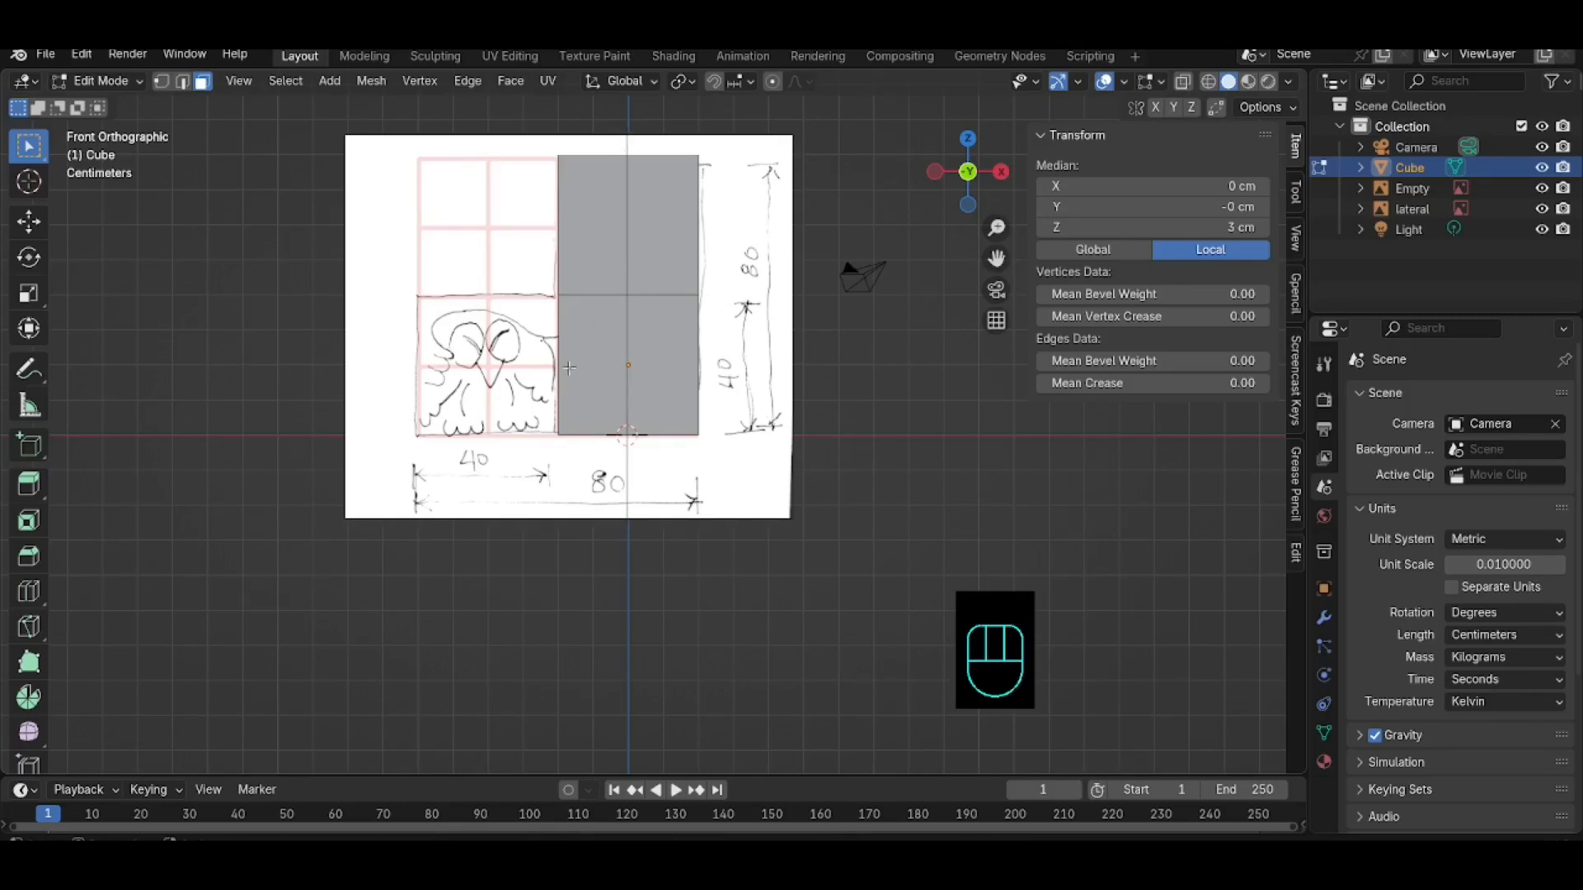
# Step: Select the lower block's side face towards negative X and extrude it about -3.93 cm along the global X axis
pyautogui.moveTo(462, 410)
pyautogui.mouseDown(button='middle')
pyautogui.moveTo(395, 577)
pyautogui.moveTo(502, 425)
pyautogui.moveTo(678, 443)
pyautogui.mouseUp(button='middle')
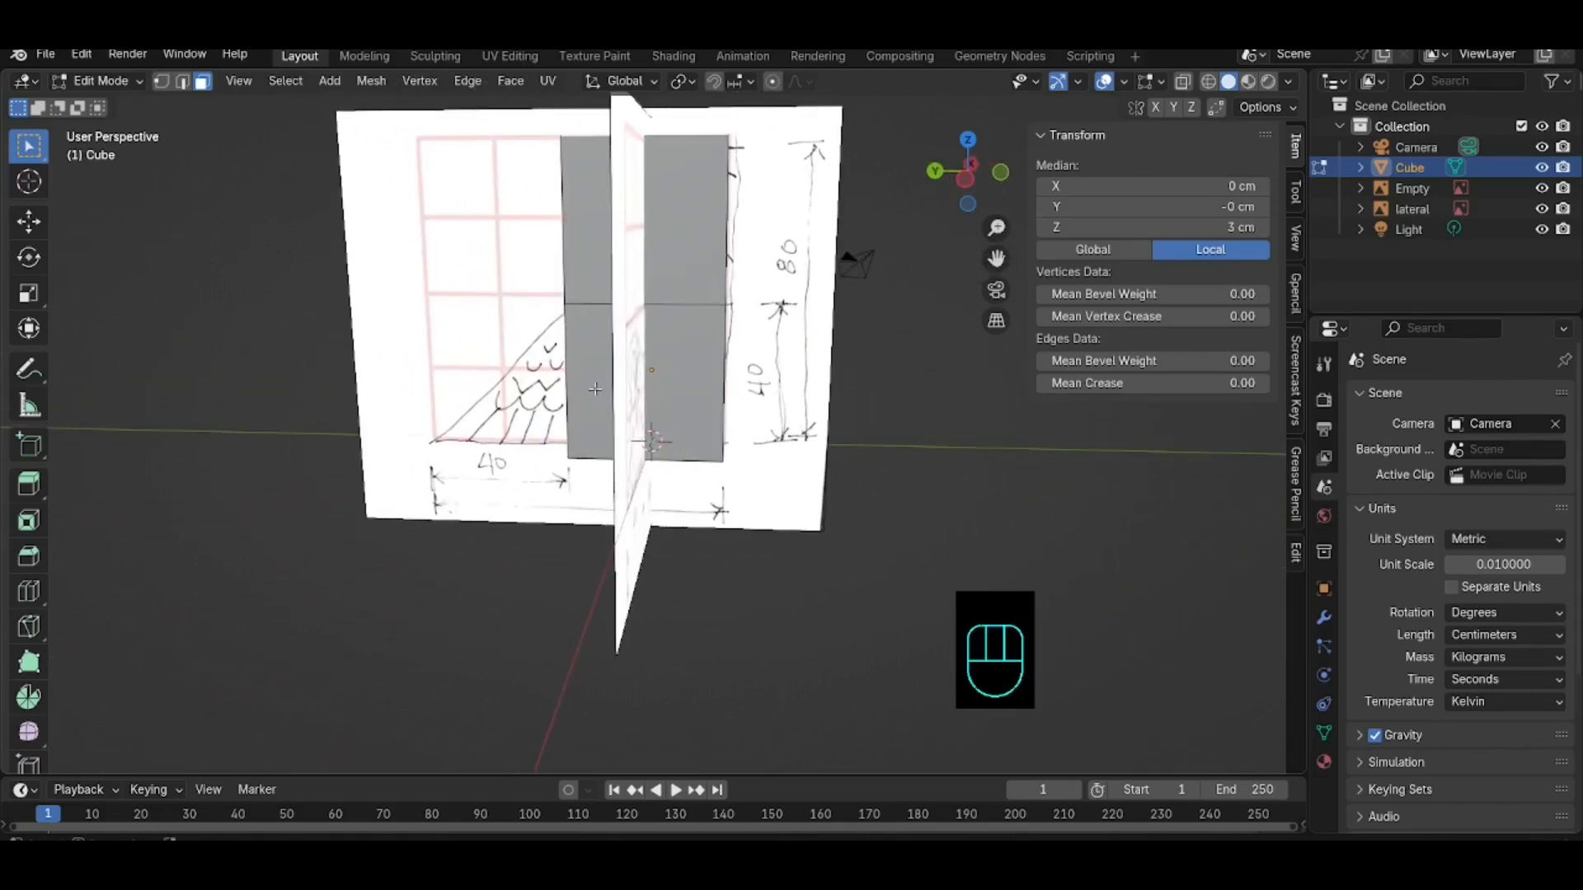
pyautogui.click(600, 359)
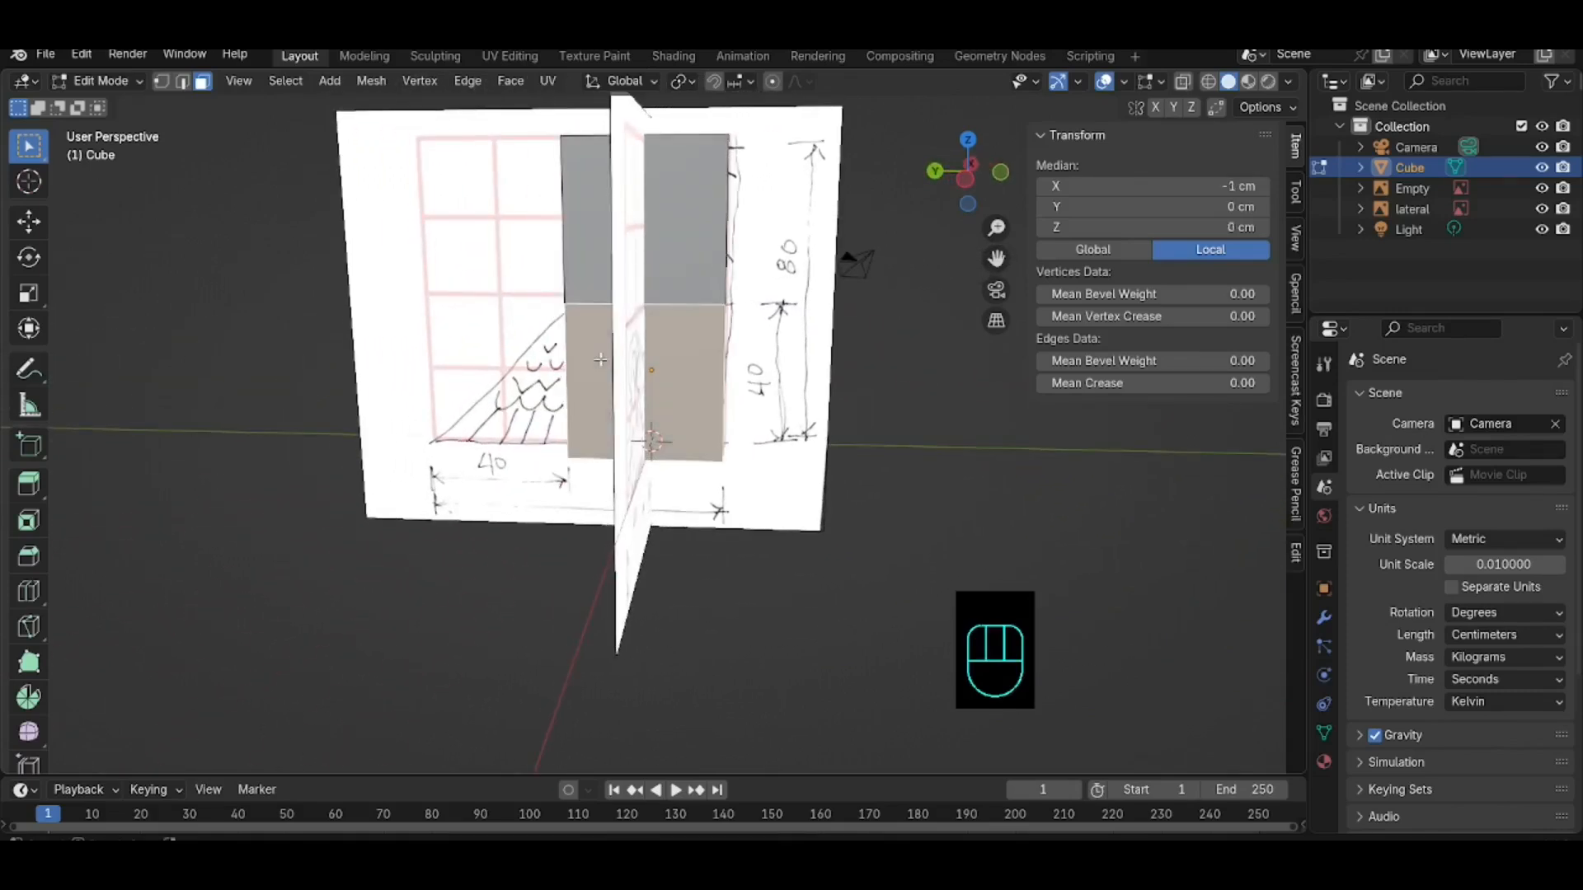
pyautogui.press('ctrl+KP_3')
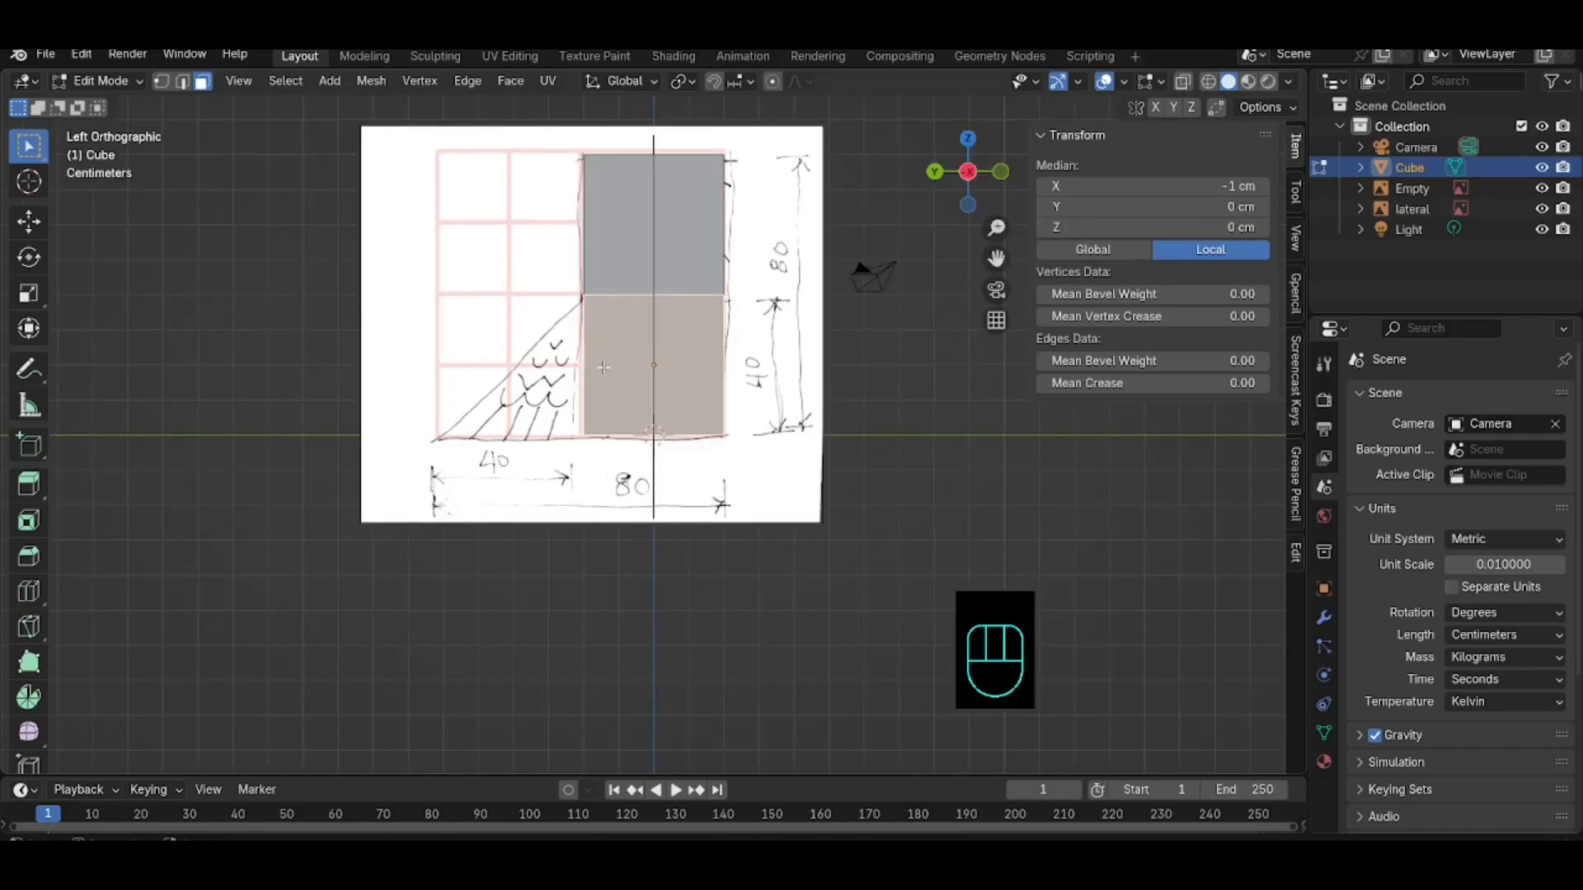
pyautogui.moveTo(605, 368); pyautogui.dragTo(650, 381, button='middle')
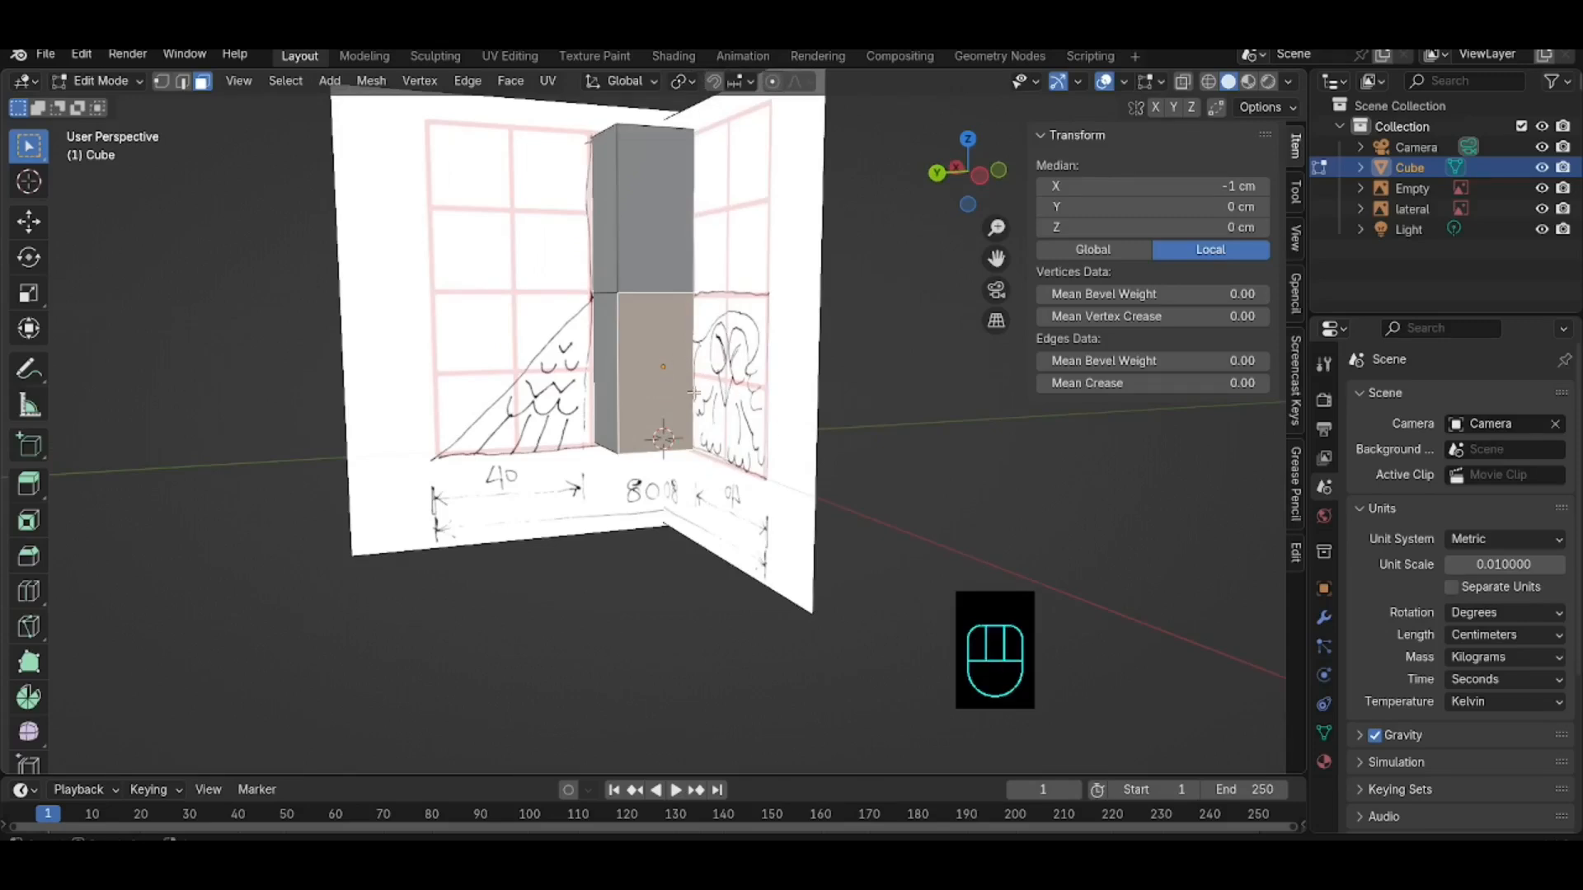
pyautogui.moveTo(779, 392); pyautogui.dragTo(568, 406, button='middle')
pyautogui.press('KP_1')
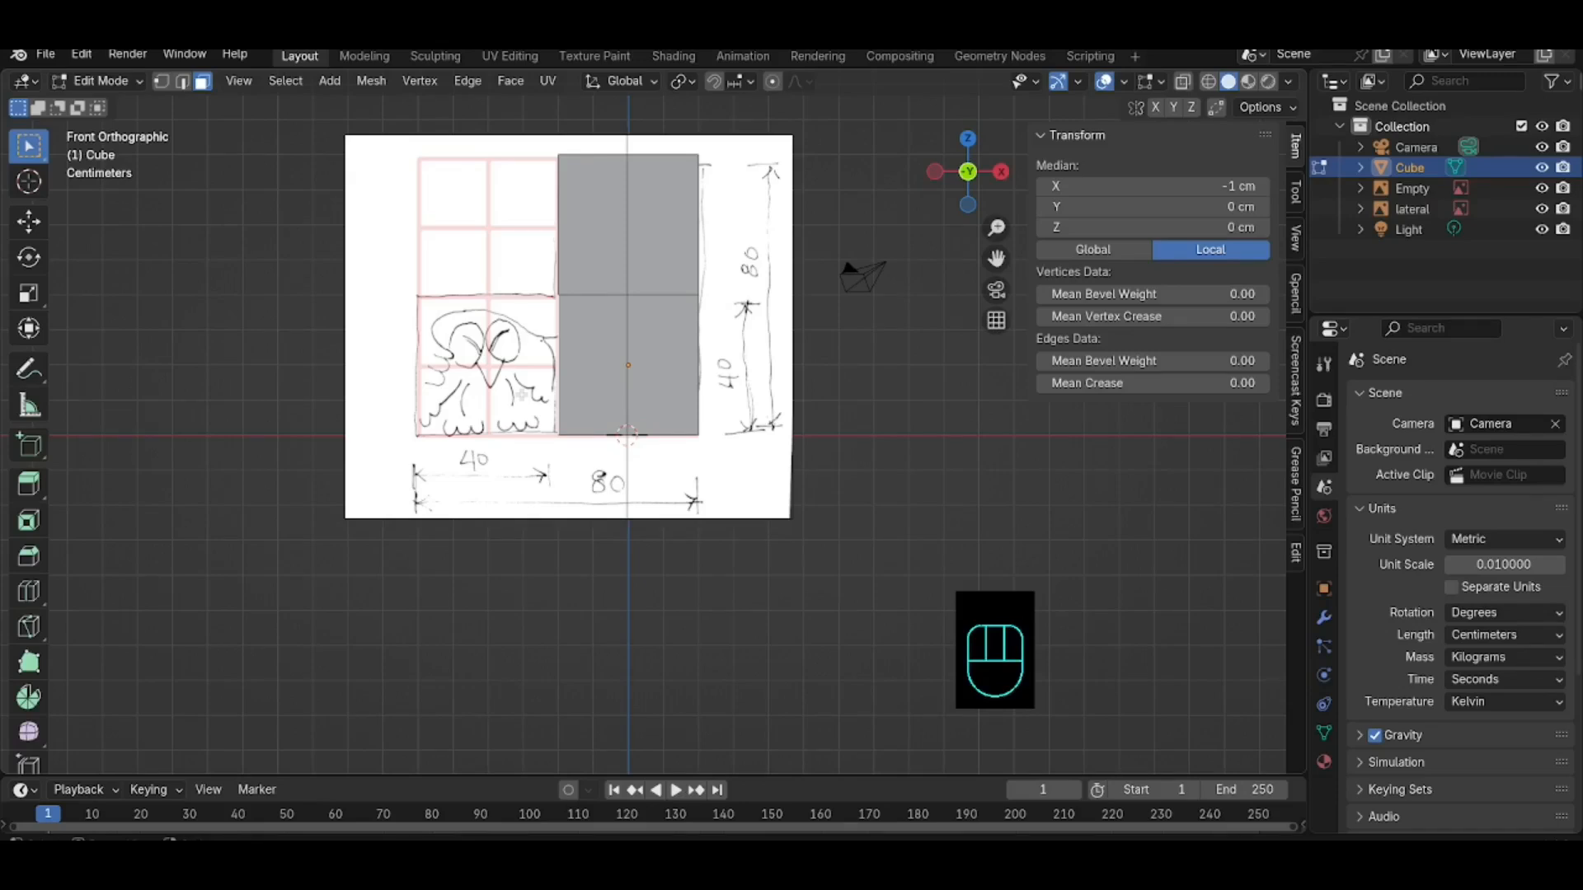
pyautogui.press('e')
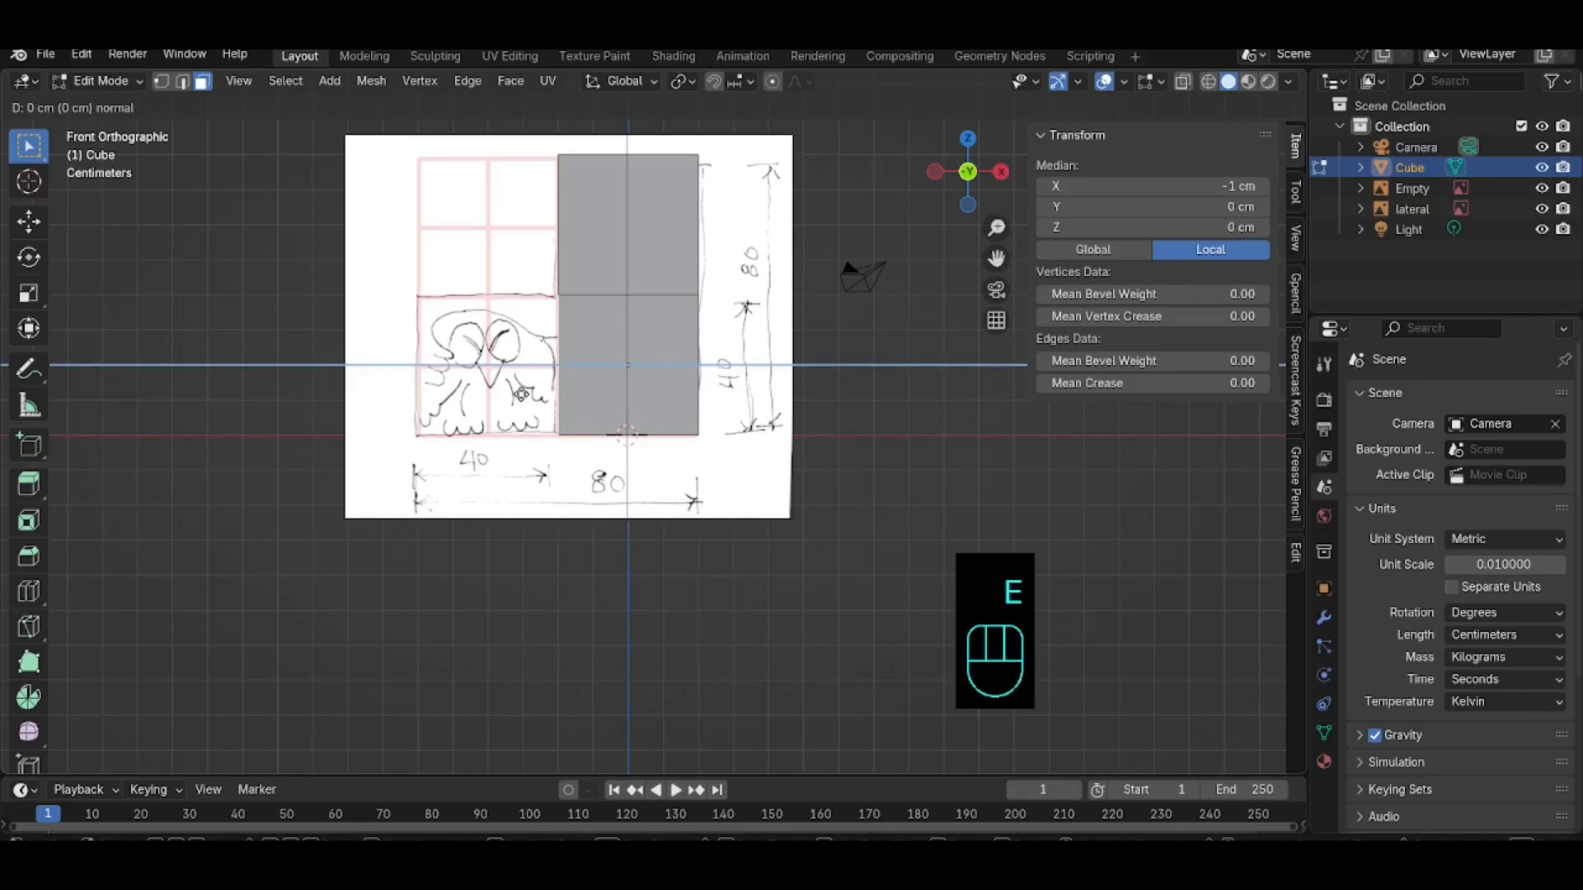
pyautogui.press('x')
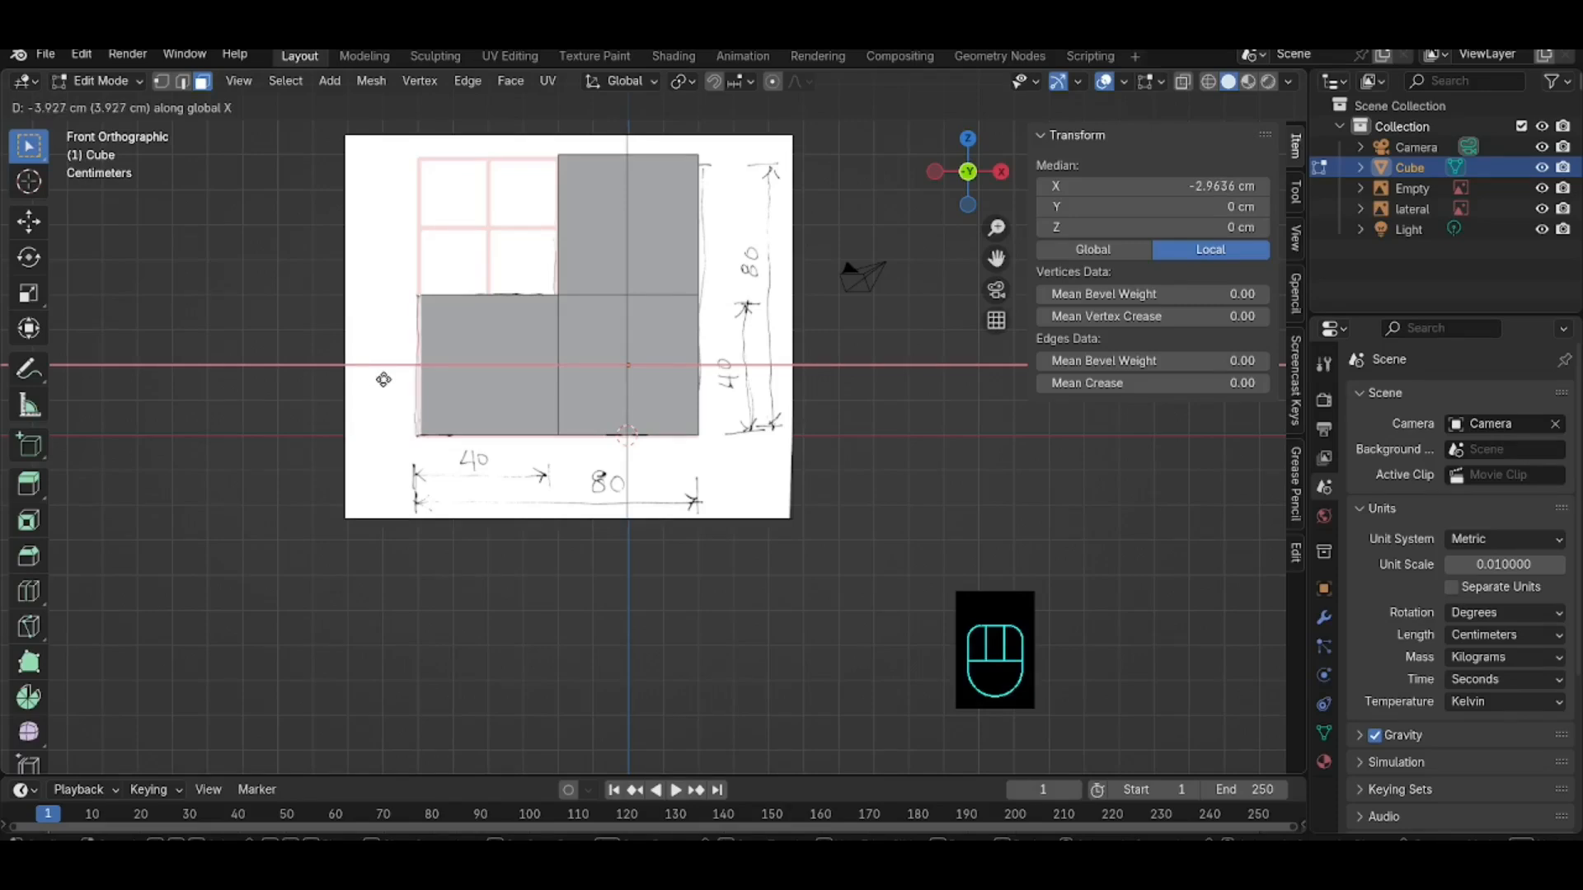
pyautogui.click(383, 379)
# Step: Set the extruded side face's local median X to -3 cm
pyautogui.click(1223, 188)
pyautogui.moveTo(1101, 186); pyautogui.dragTo(1049, 186)
pyautogui.write('3')
pyautogui.press('Return')
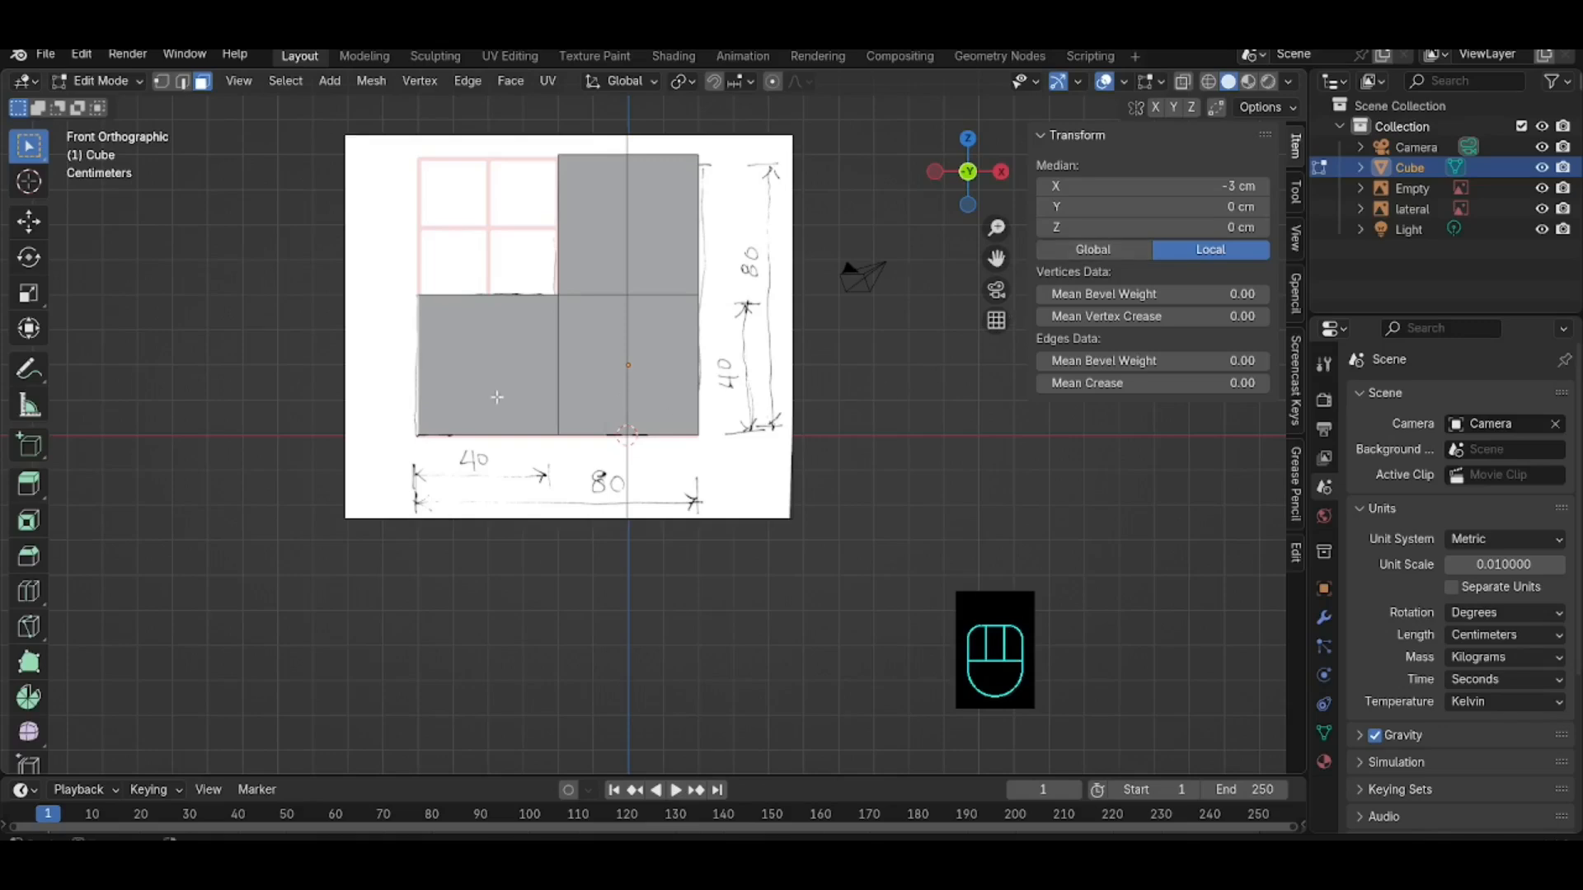
# Step: Return to face selection mode and select the original cube's rear face, beside the tail in the lateral sketch
pyautogui.moveTo(426, 401); pyautogui.dragTo(746, 432, button='middle')
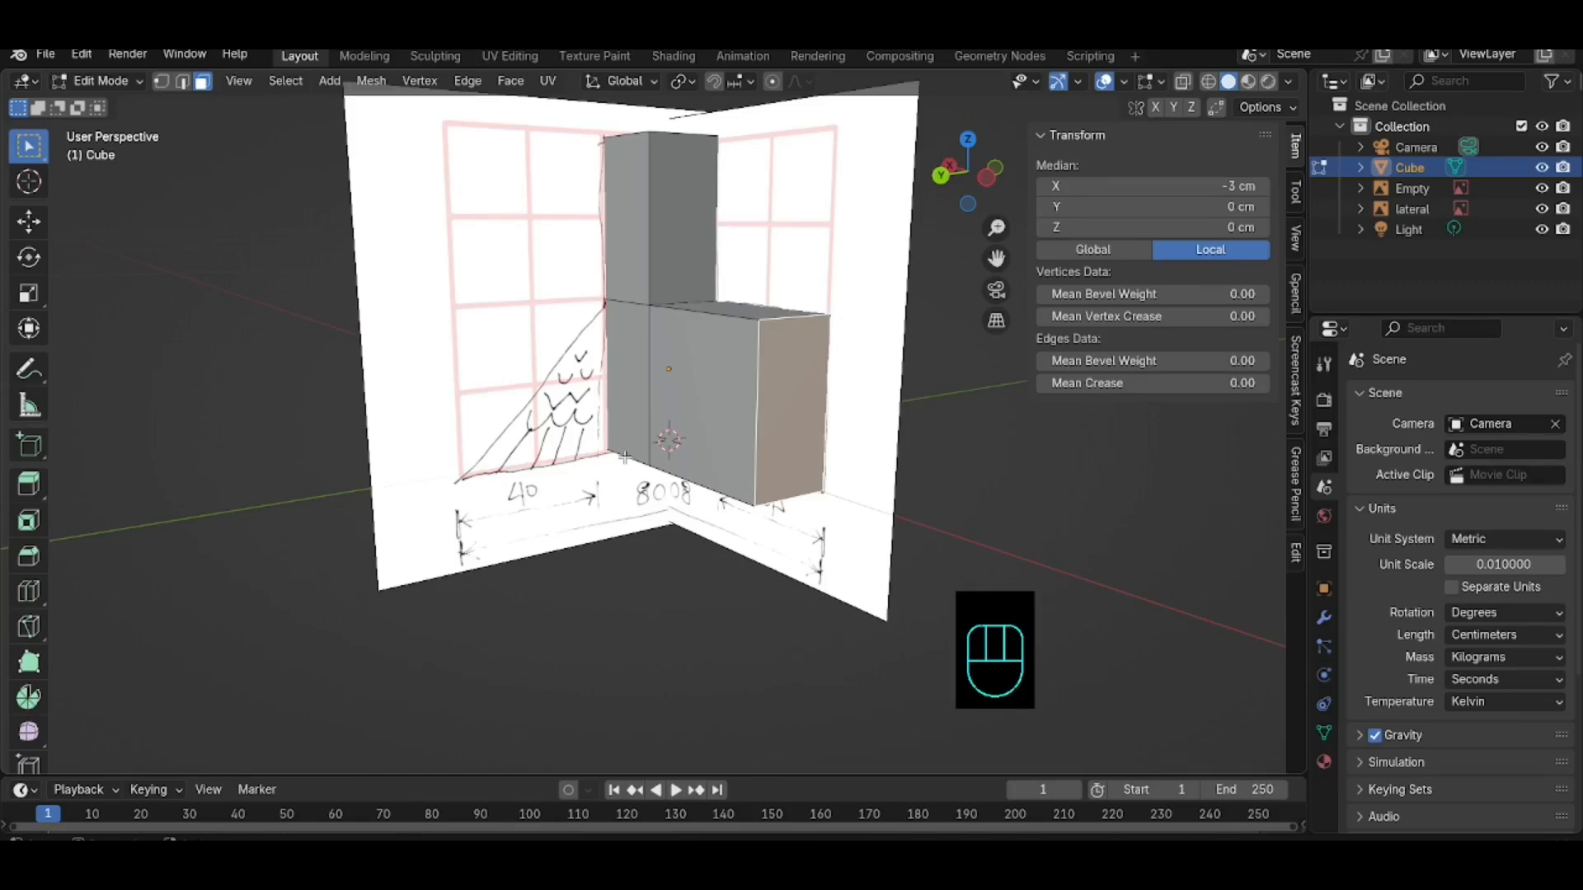
pyautogui.moveTo(617, 439); pyautogui.dragTo(735, 432, button='middle')
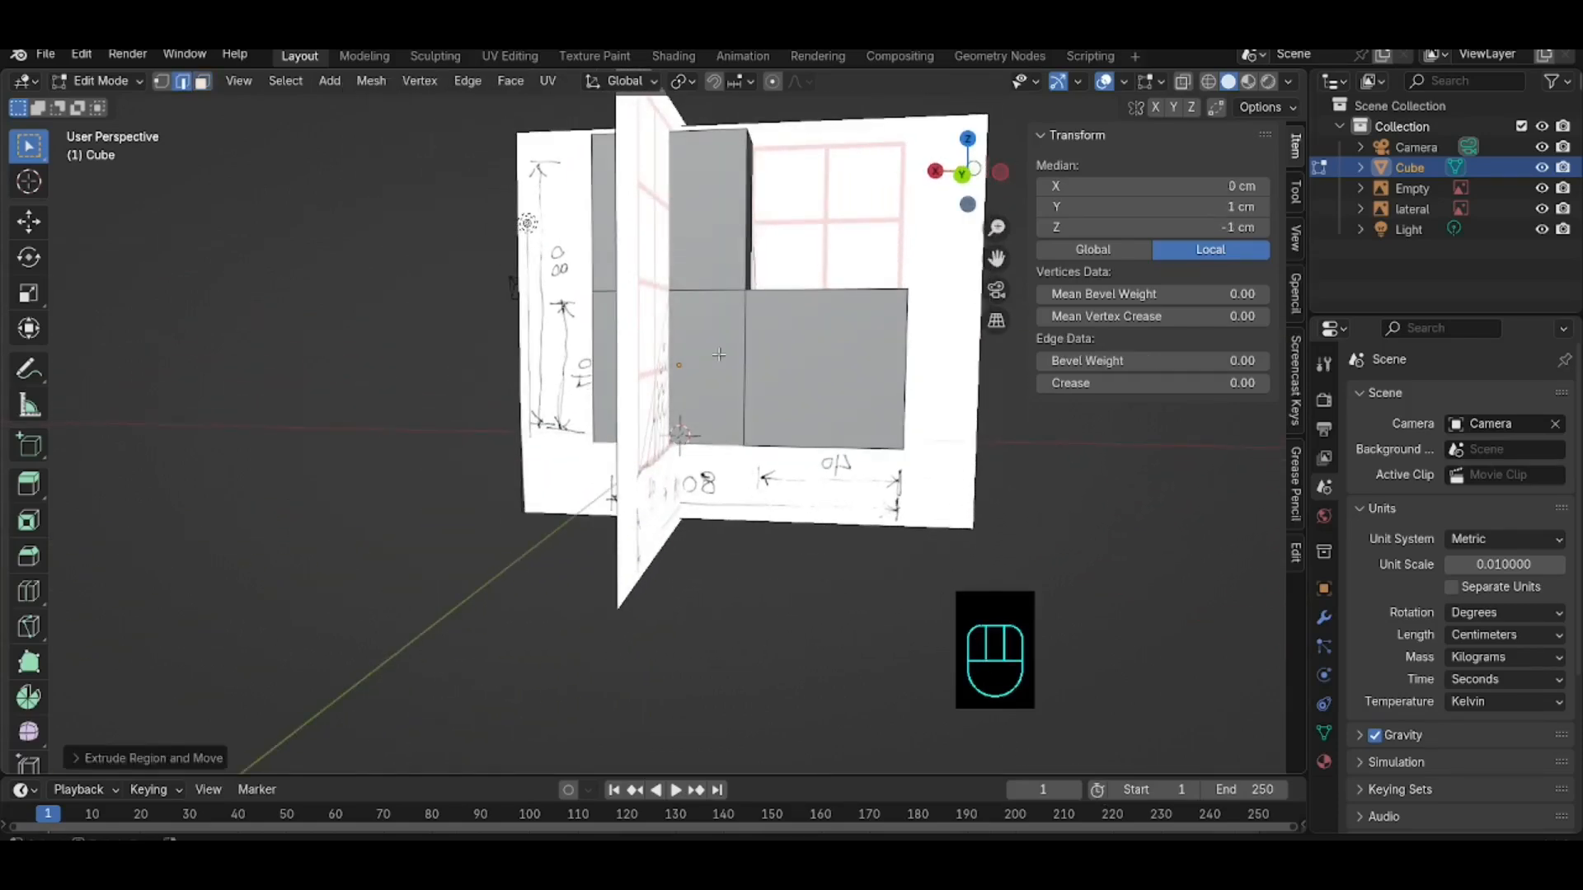
pyautogui.moveTo(722, 354); pyautogui.dragTo(553, 325, button='middle')
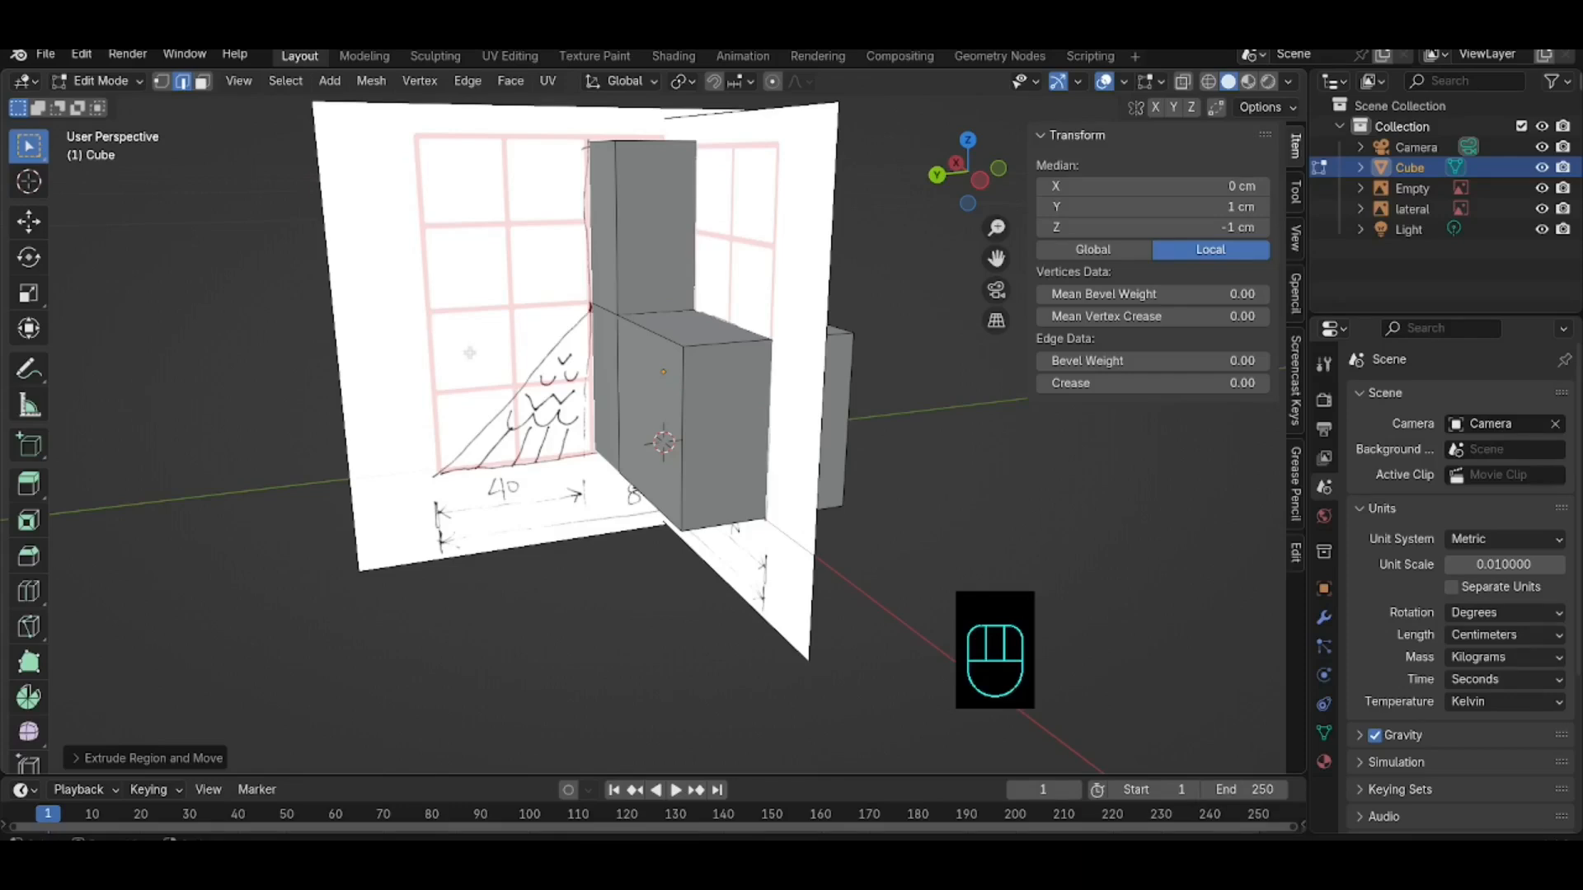
pyautogui.moveTo(469, 353); pyautogui.dragTo(583, 357, button='middle')
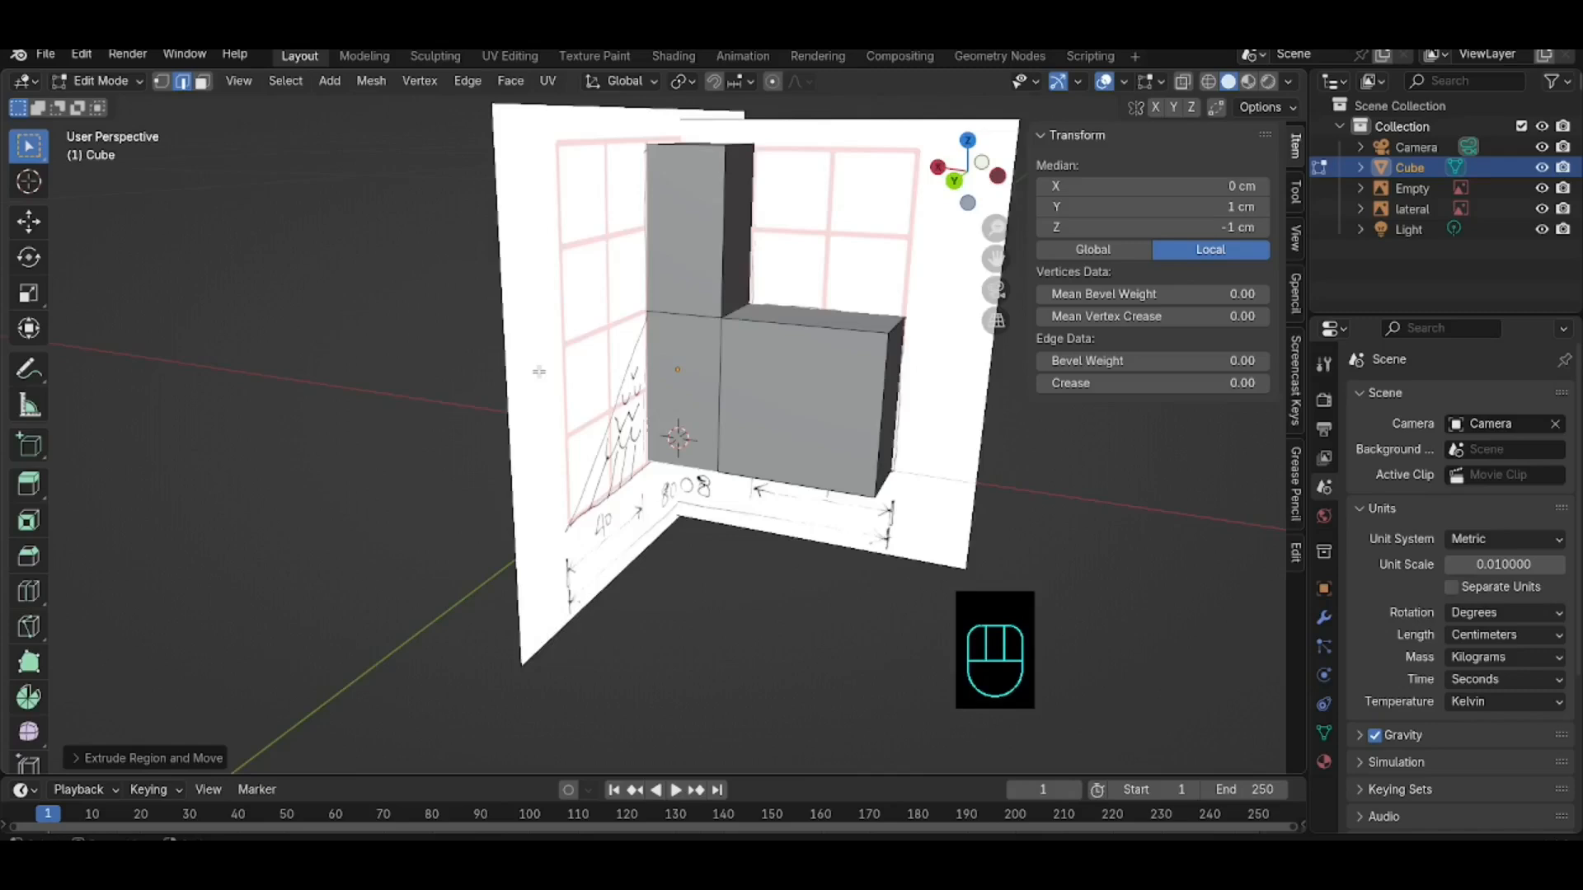
pyautogui.press('KP_1')
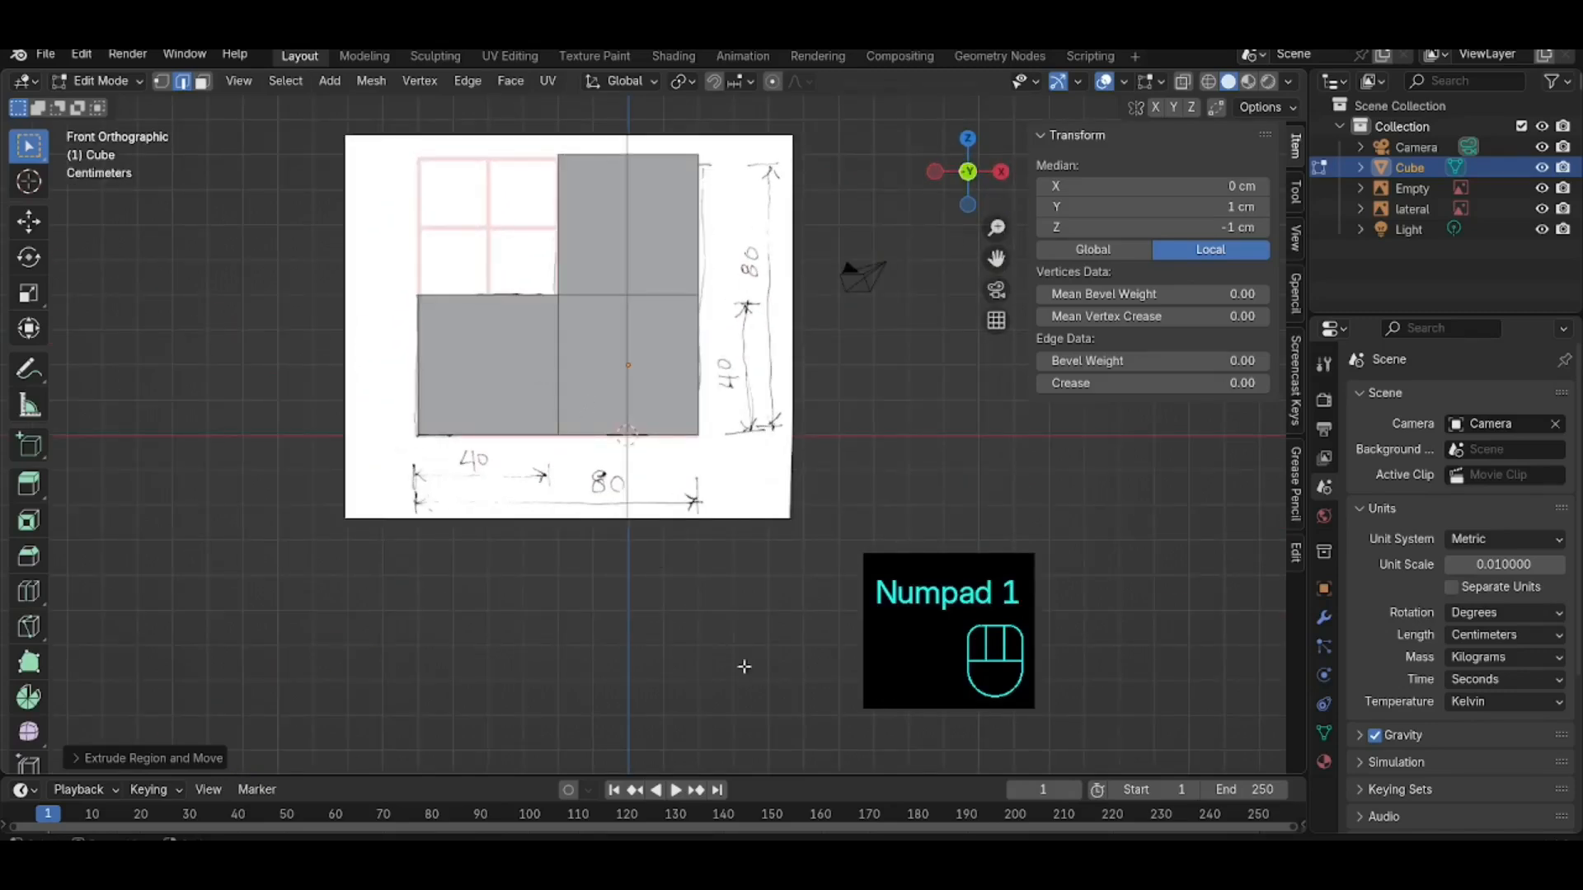
pyautogui.moveTo(410, 331); pyautogui.dragTo(677, 367, button='middle')
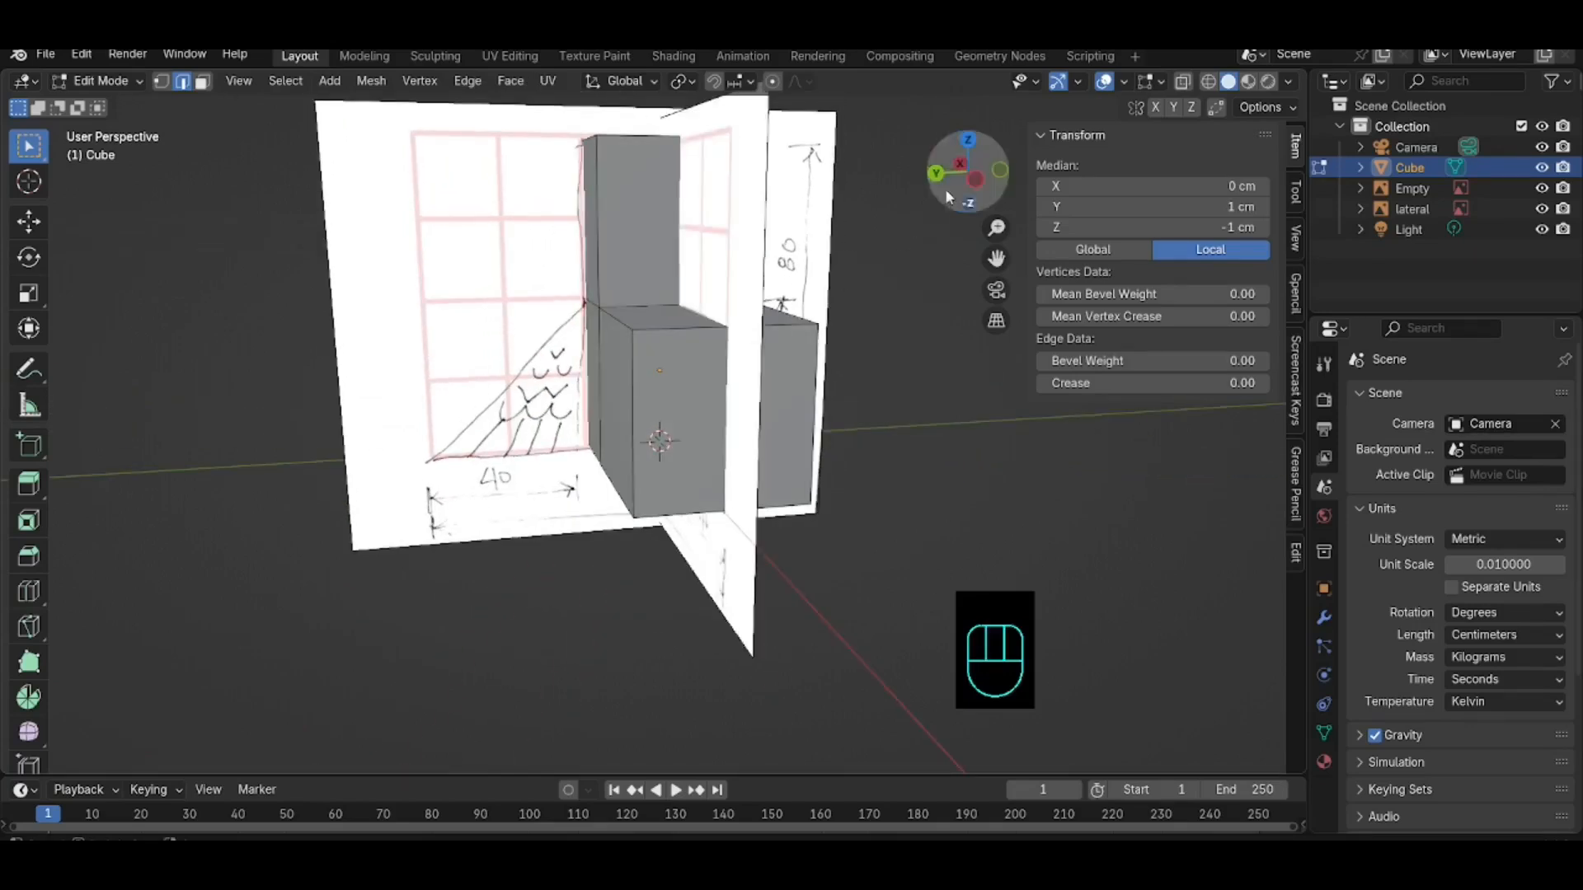
pyautogui.moveTo(835, 346); pyautogui.dragTo(814, 350, button='middle')
pyautogui.click(677, 353)
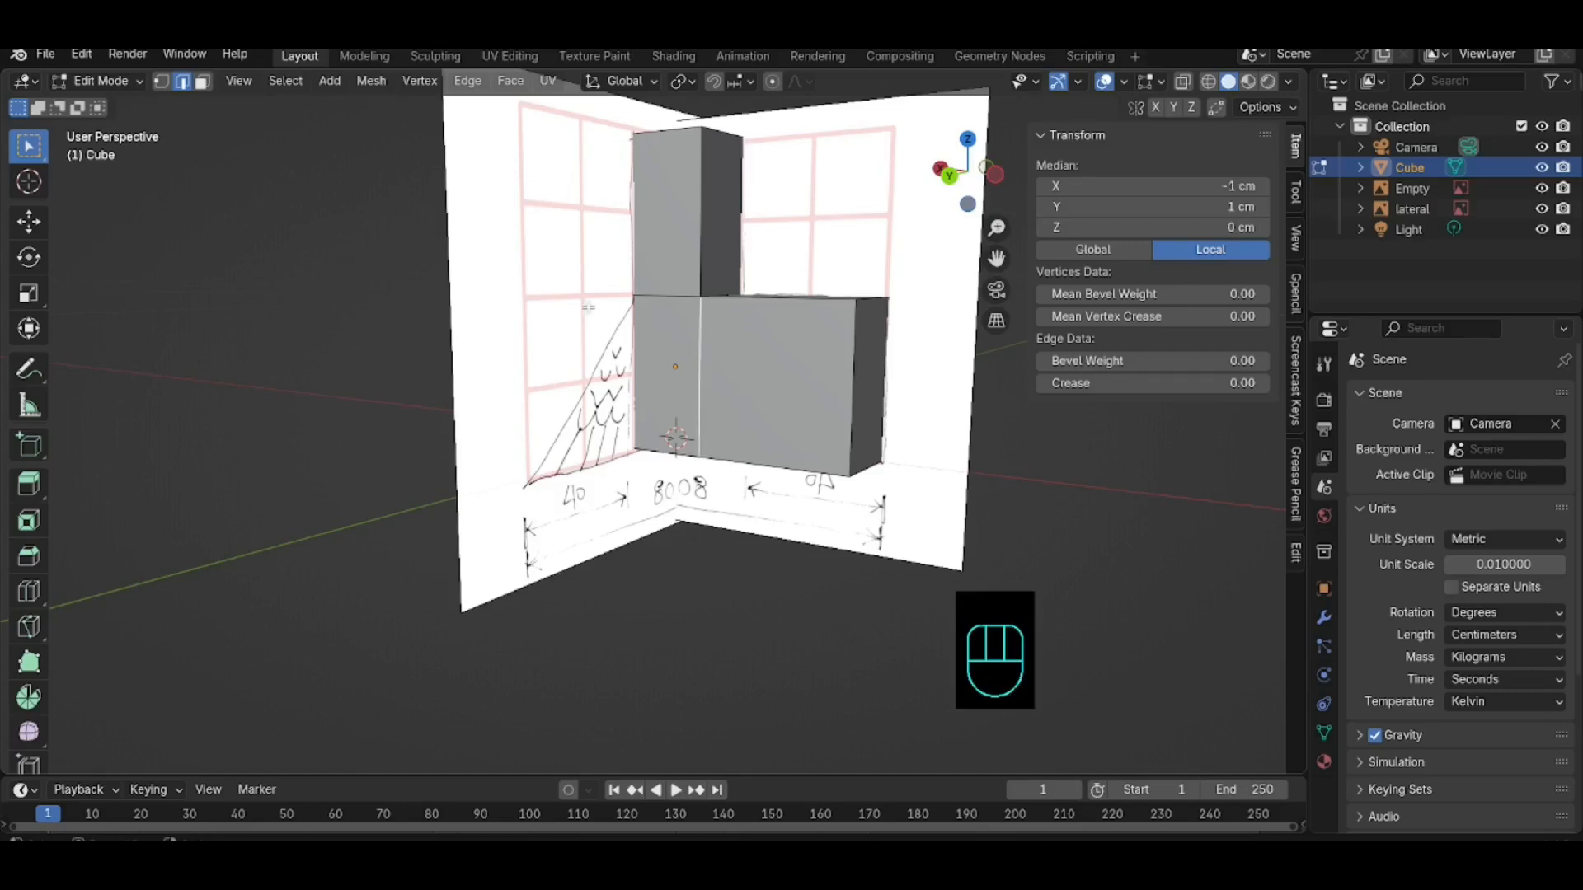
pyautogui.click(202, 81)
pyautogui.click(642, 333)
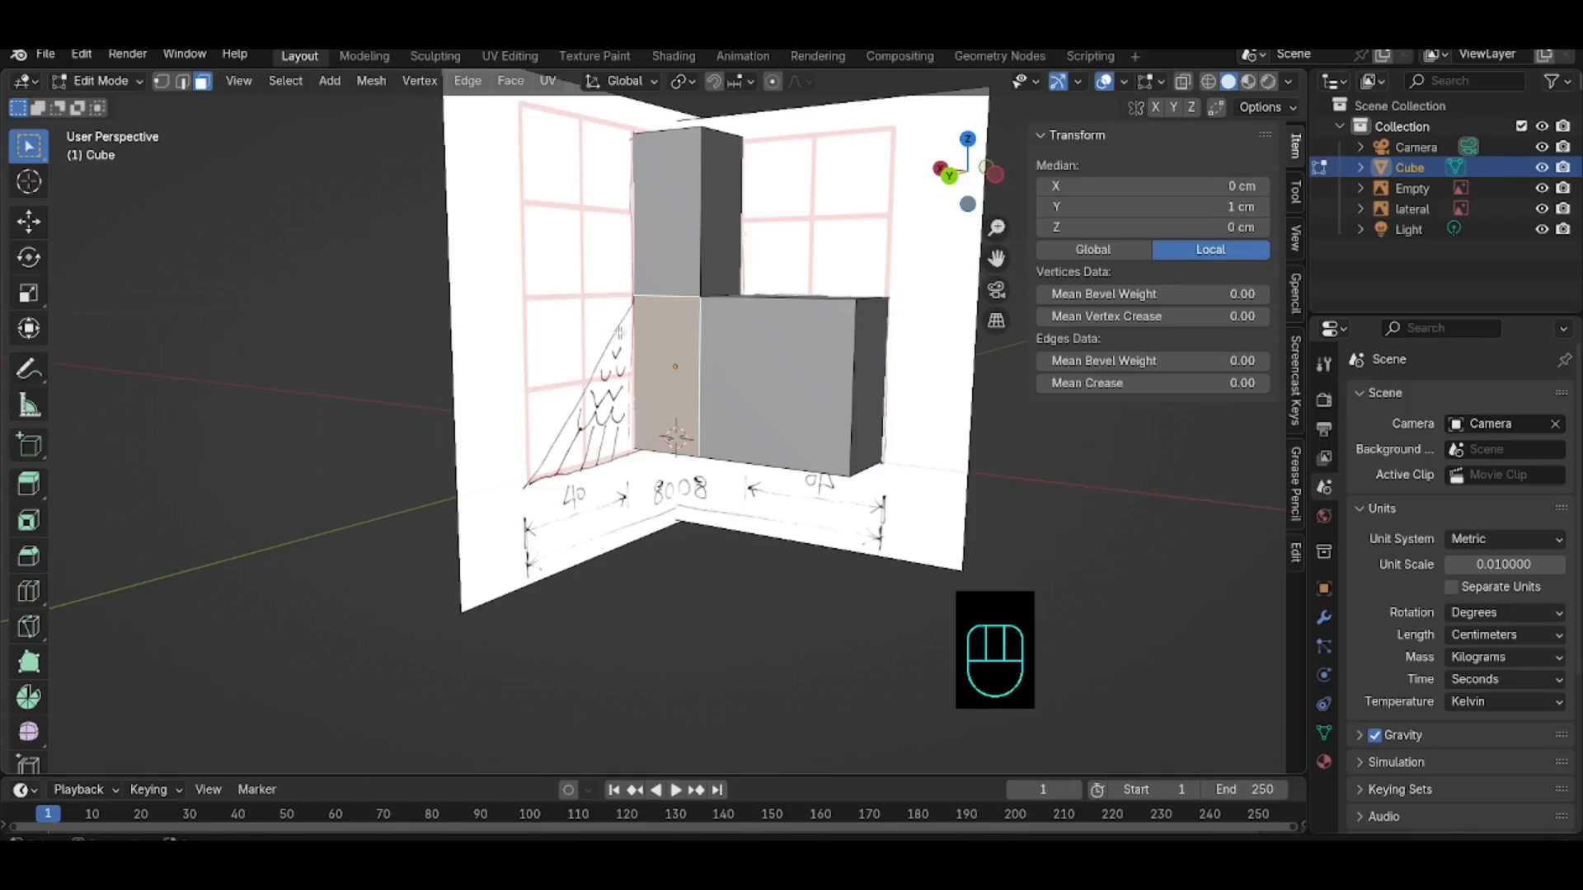
# Step: Examine the L-shaped block from the top, bottom, front and left against the owl sketches
pyautogui.press('KP_4')
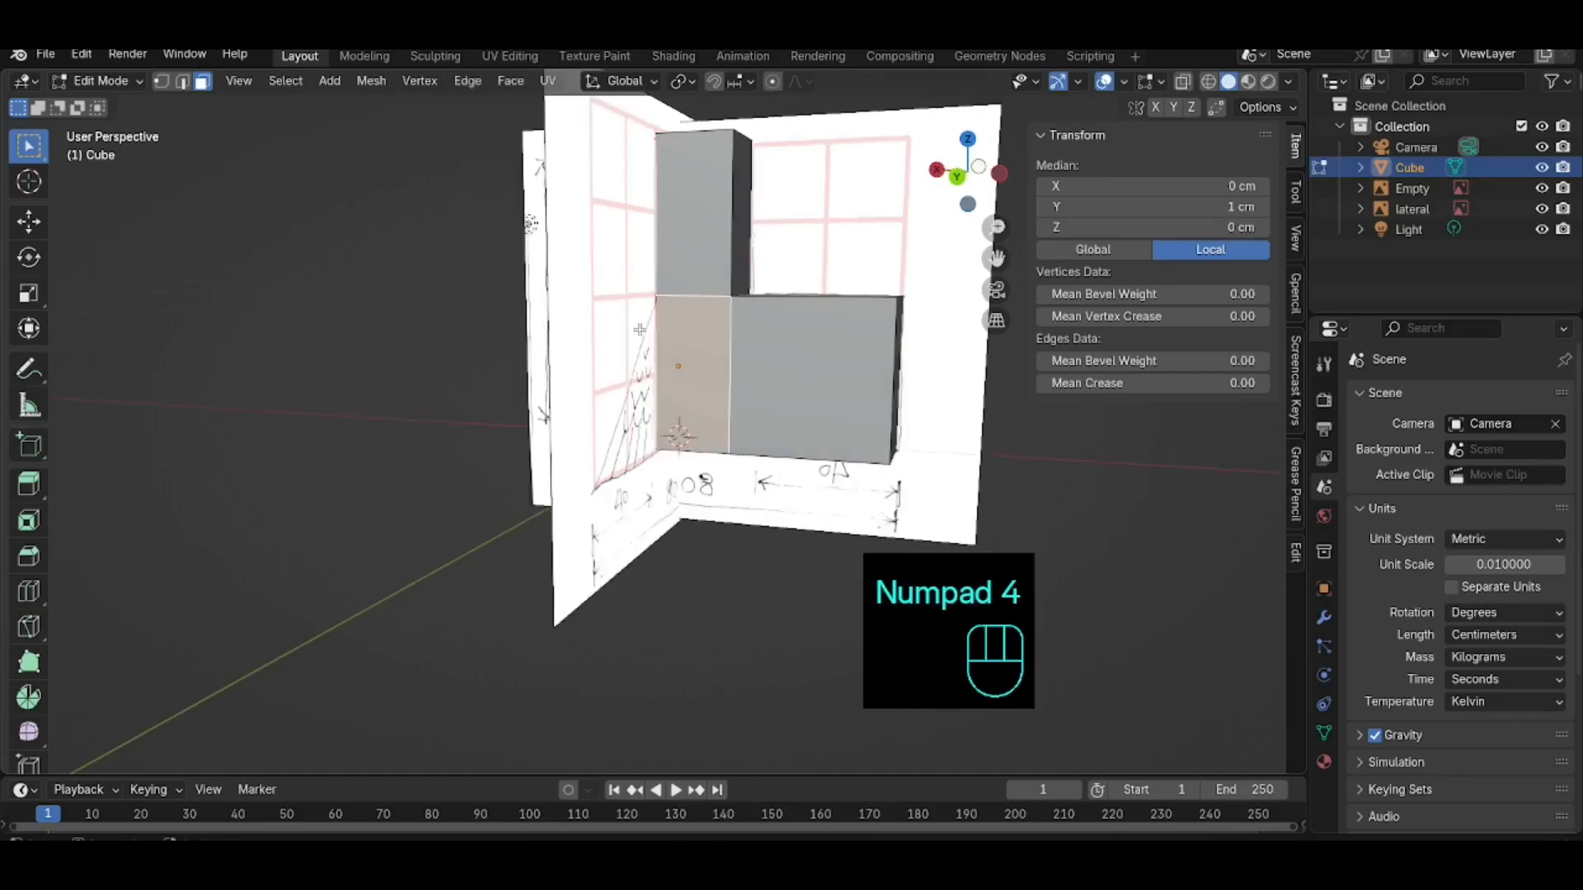
pyautogui.press('KP_9')
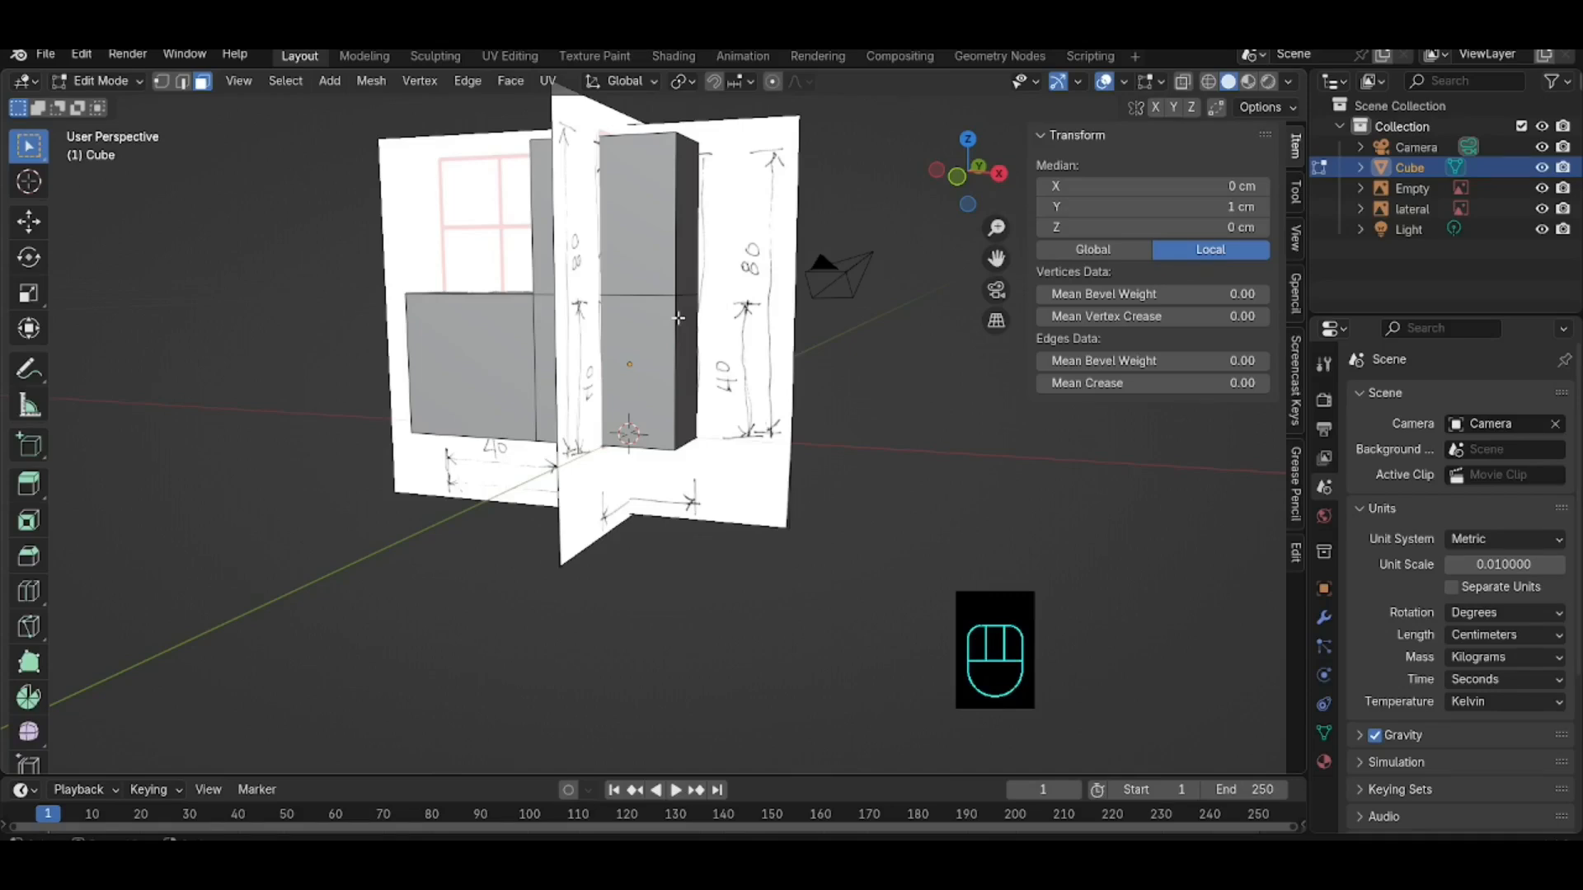
pyautogui.press('KP_7')
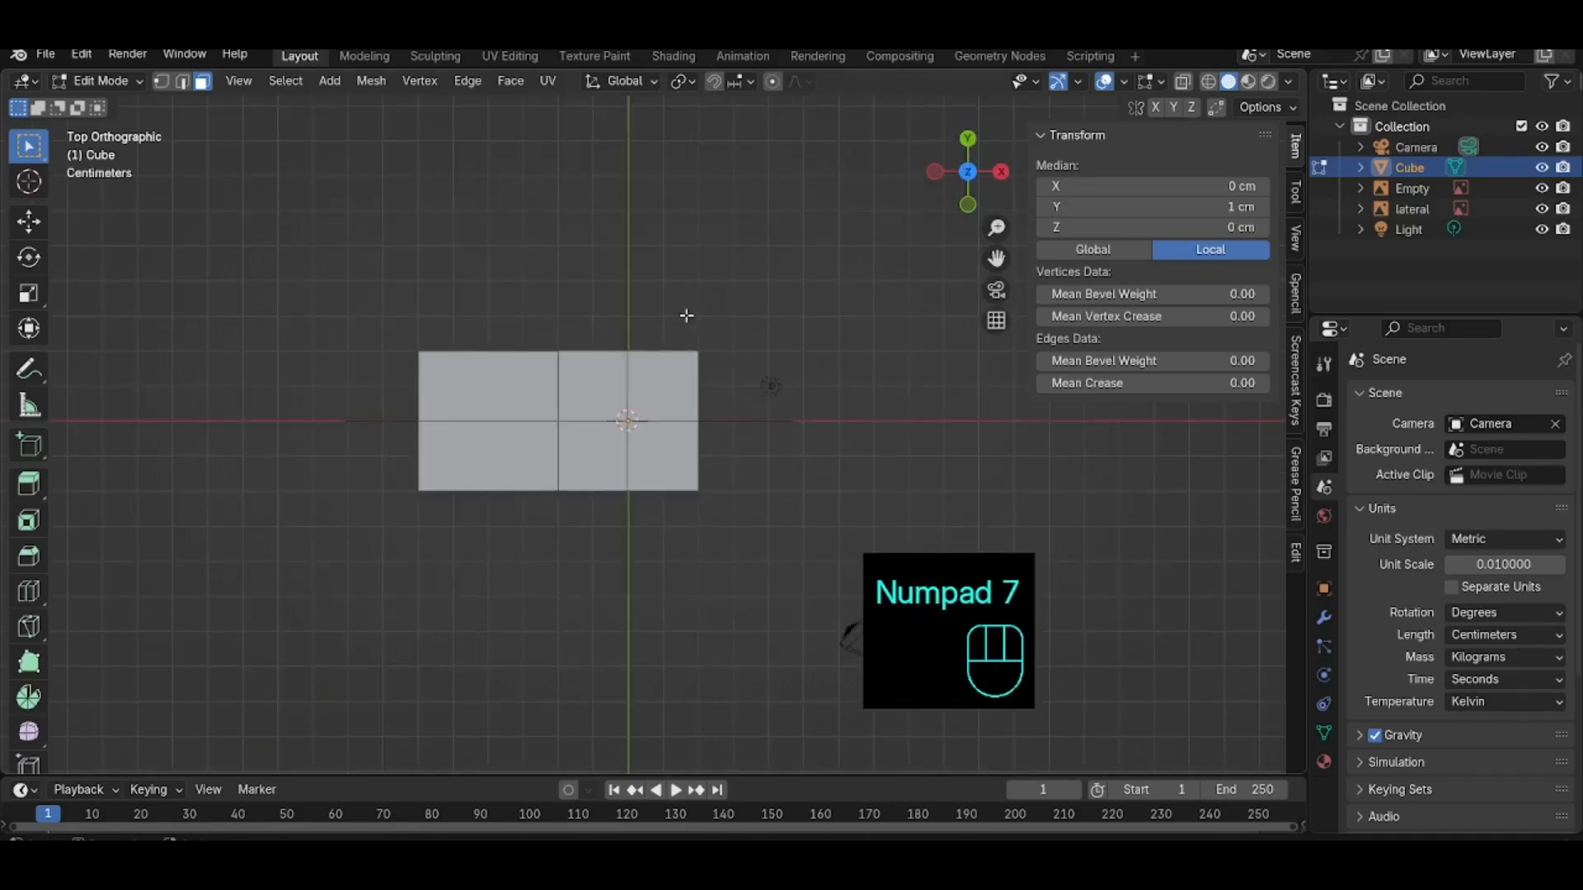
pyautogui.press('KP_9')
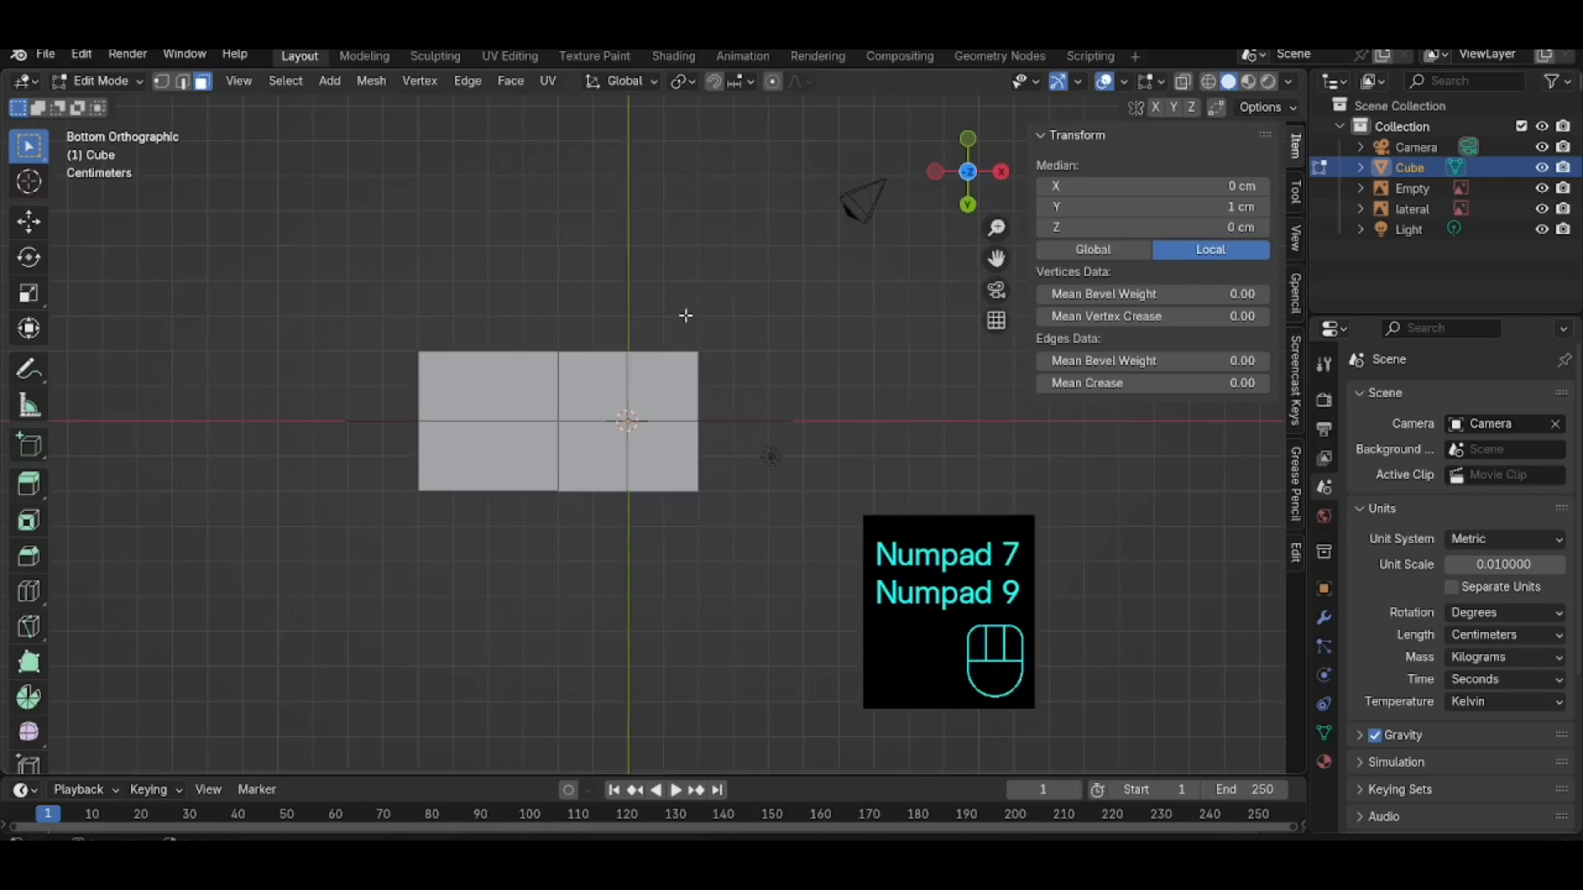
pyautogui.press('KP_1')
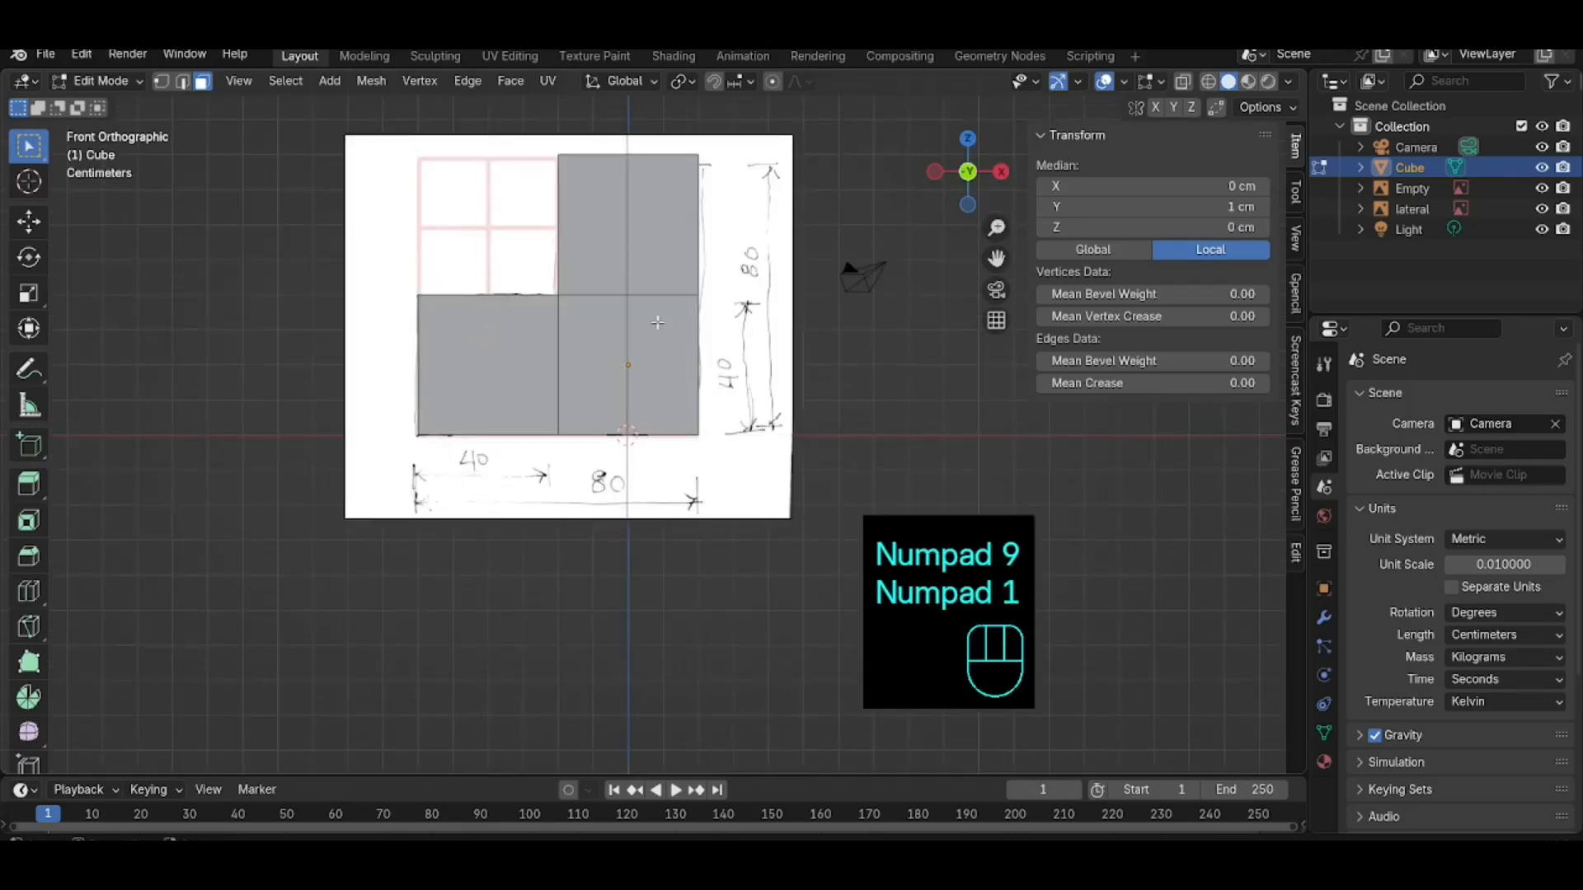
pyautogui.moveTo(485, 342); pyautogui.dragTo(701, 345, button='middle')
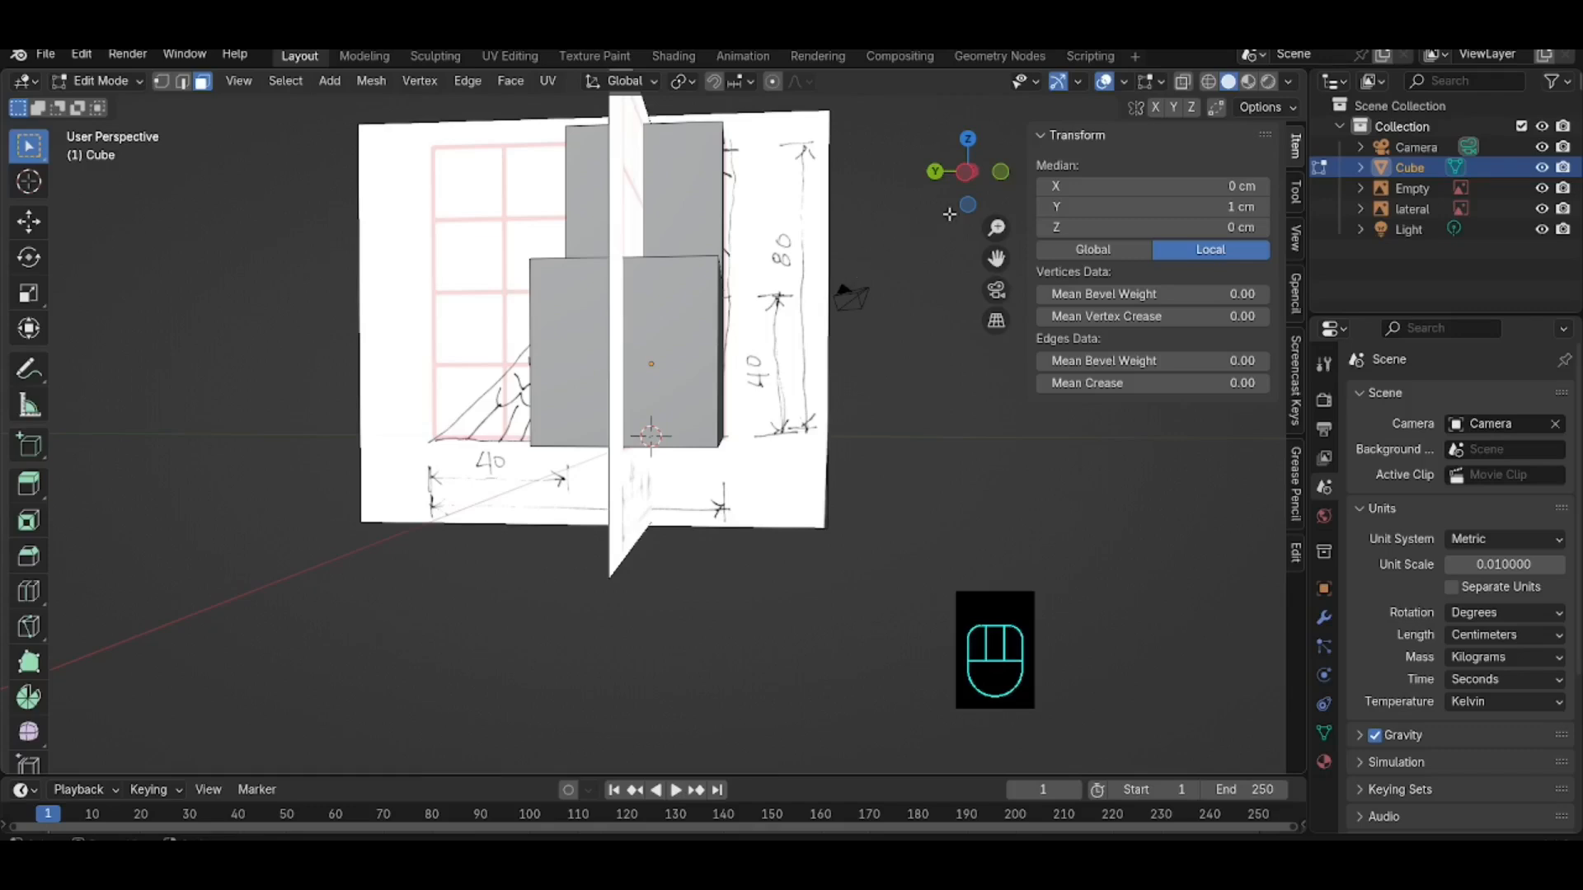
pyautogui.click(970, 180)
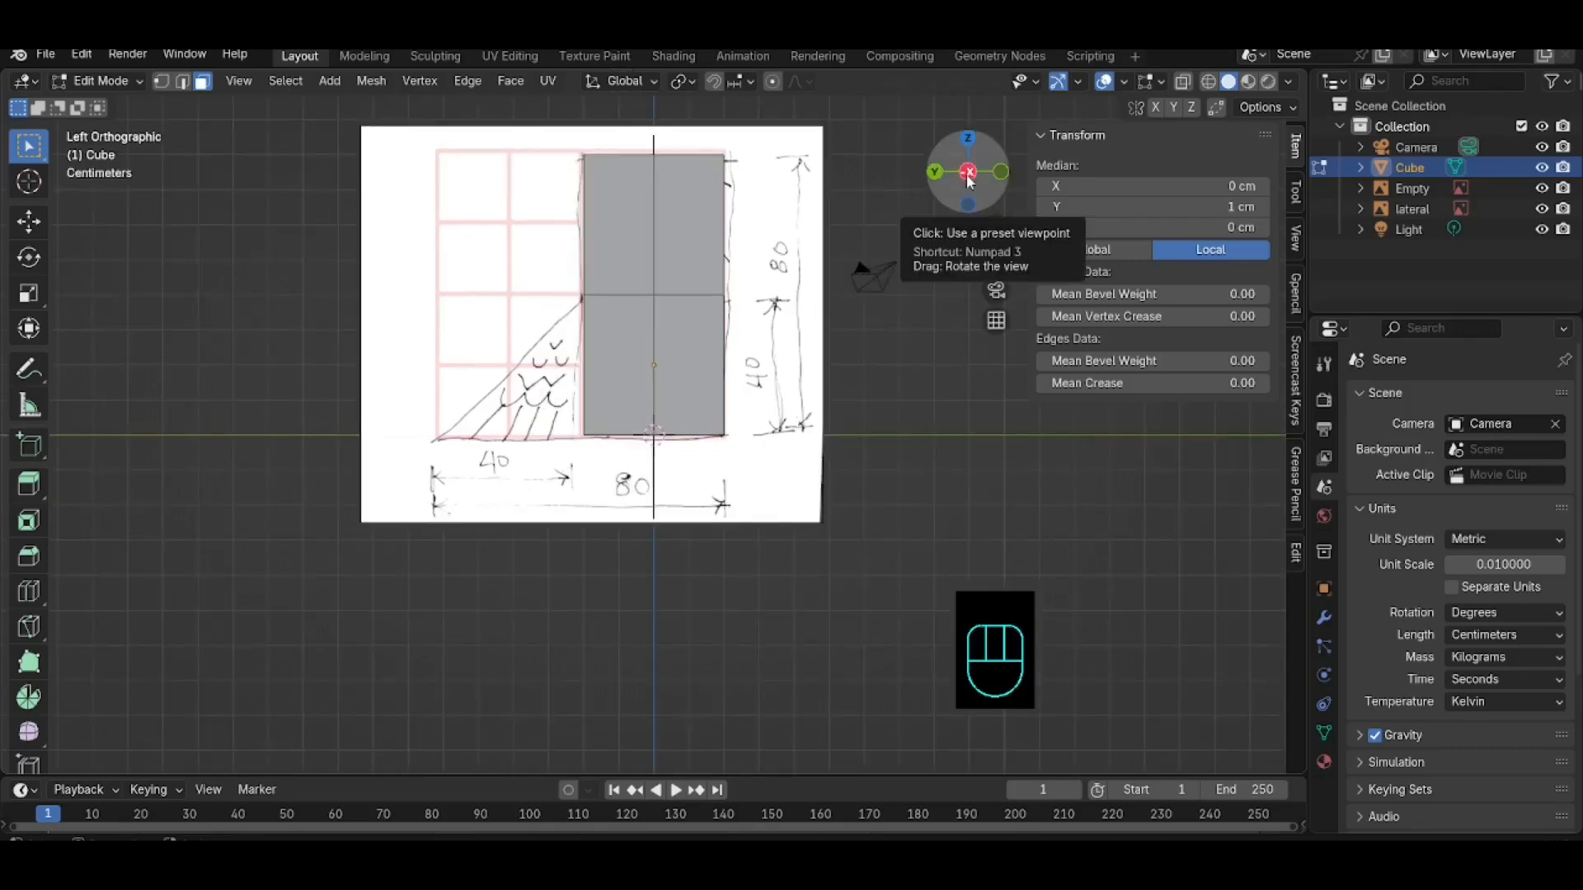
pyautogui.moveTo(559, 334); pyautogui.dragTo(692, 350, button='middle')
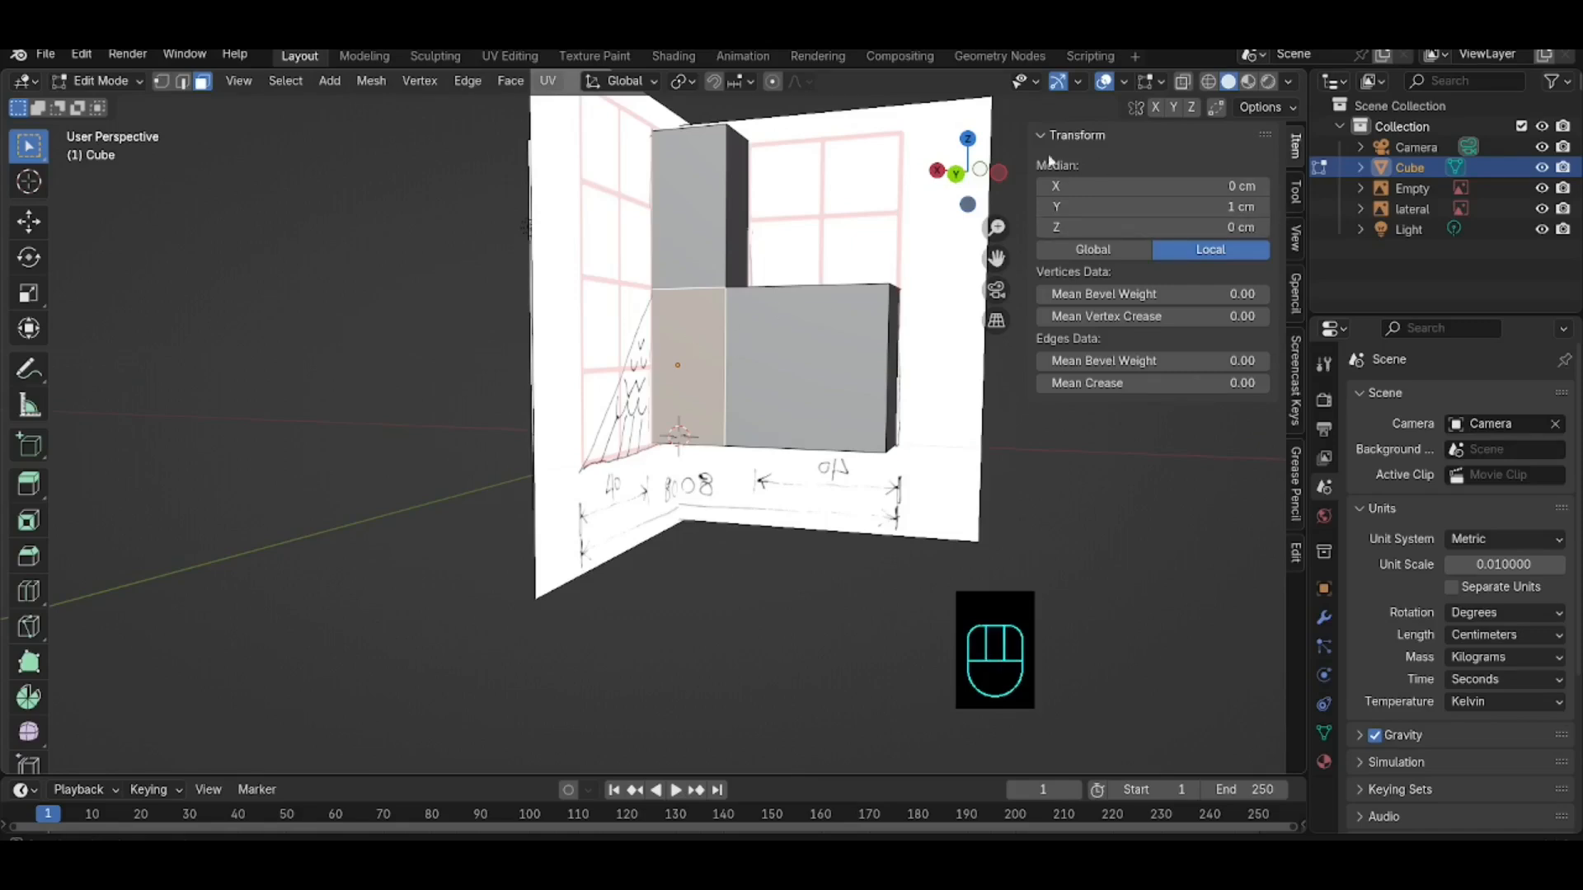
pyautogui.moveTo(869, 327); pyautogui.dragTo(856, 257, button='middle')
pyautogui.click(970, 175)
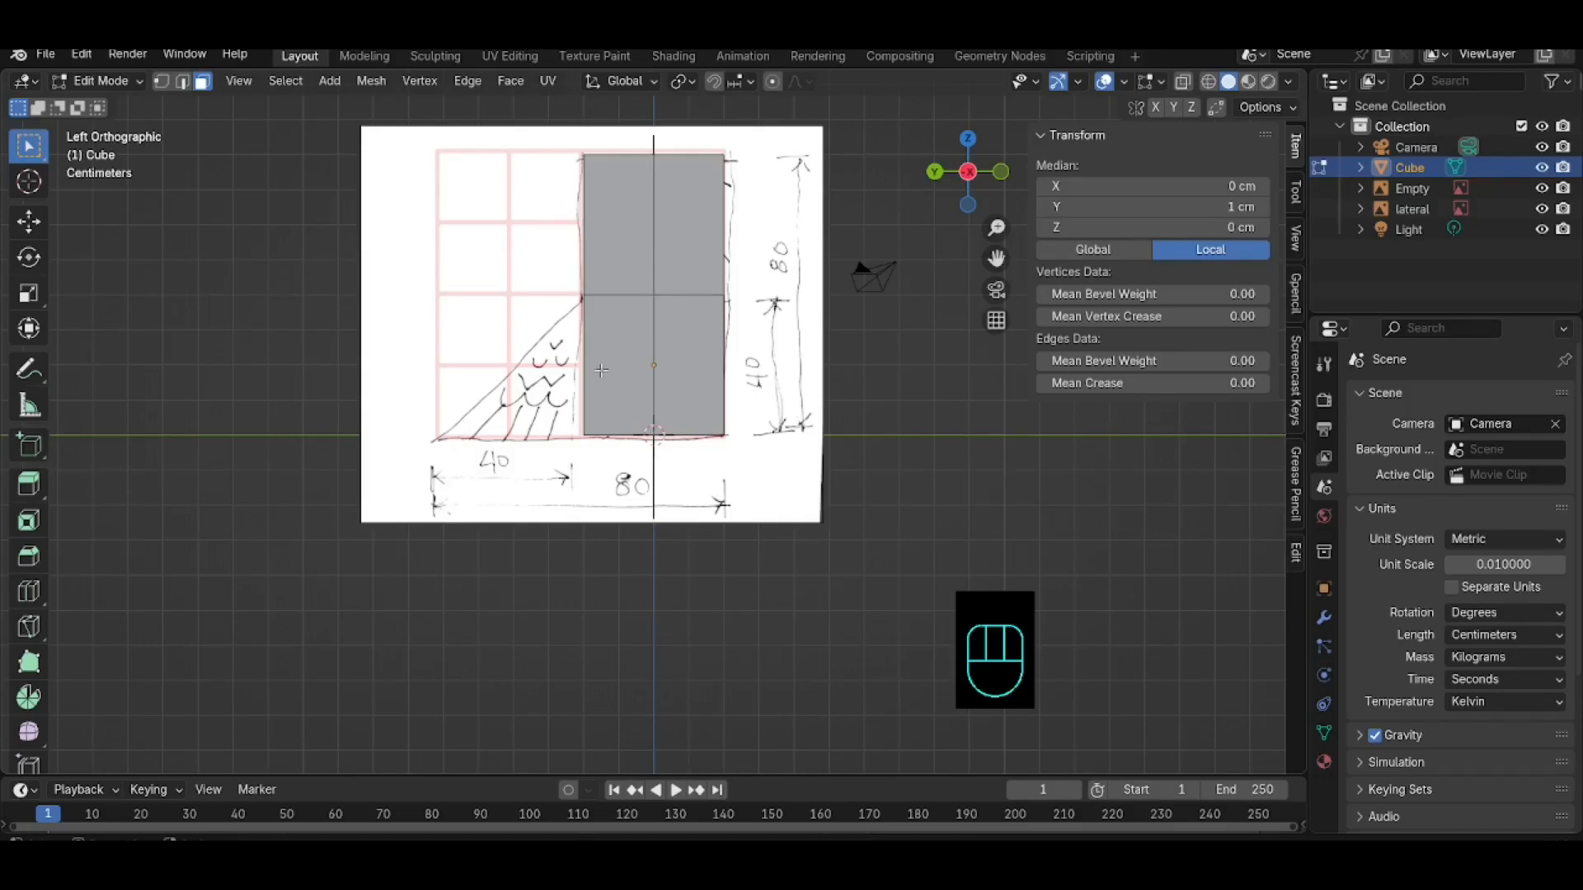
# Step: Extrude the selected rear face about 4.02 cm along the global Y axis and set its local median Y to 3 cm
pyautogui.press('e')
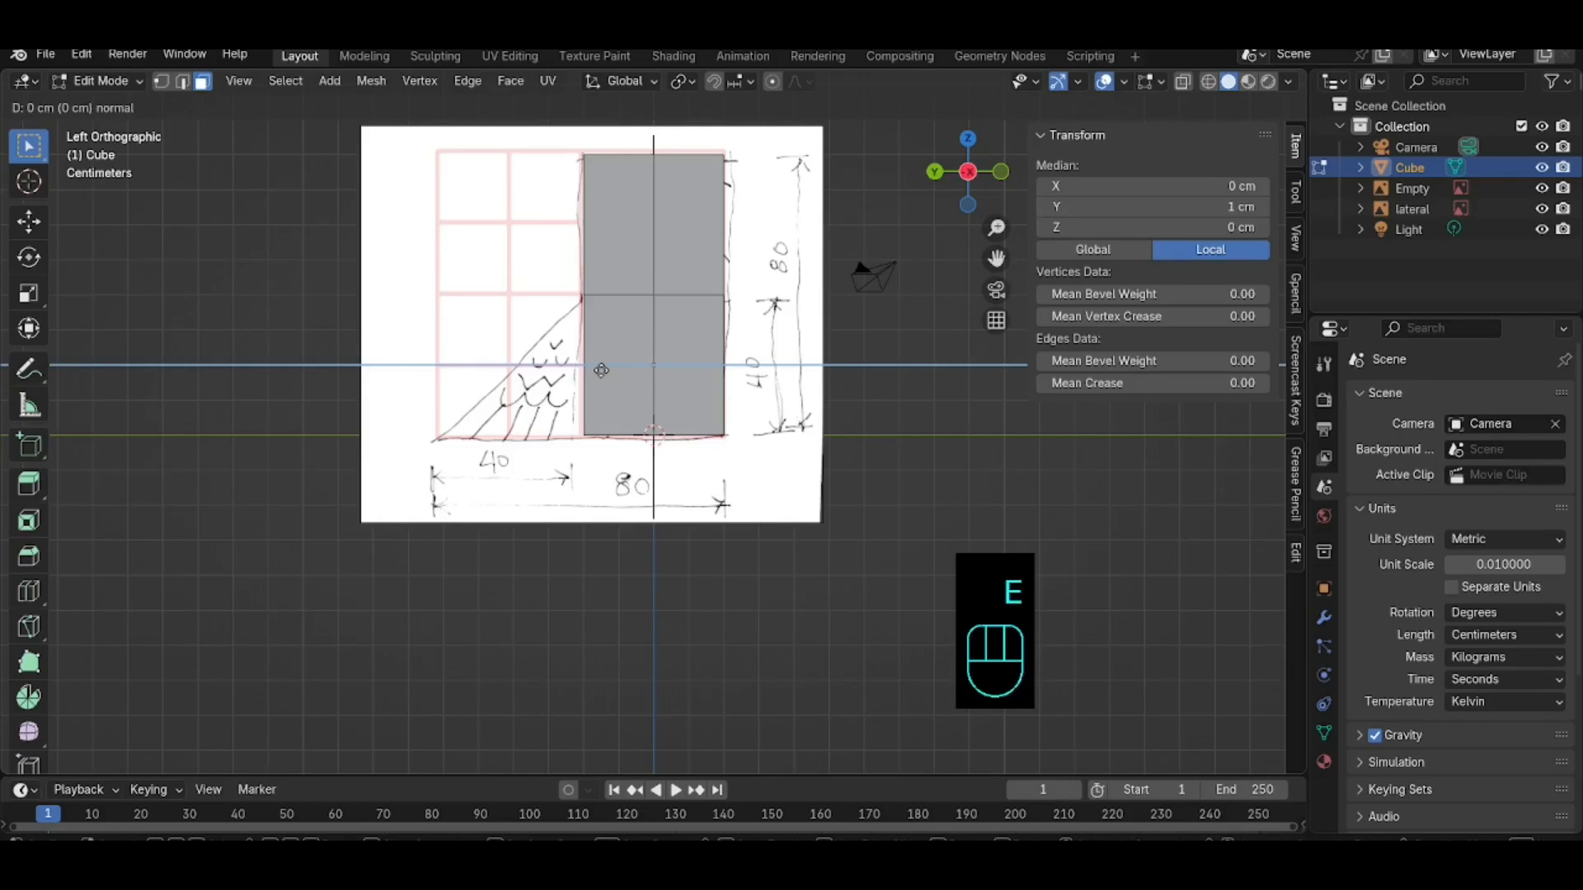
pyautogui.press('y')
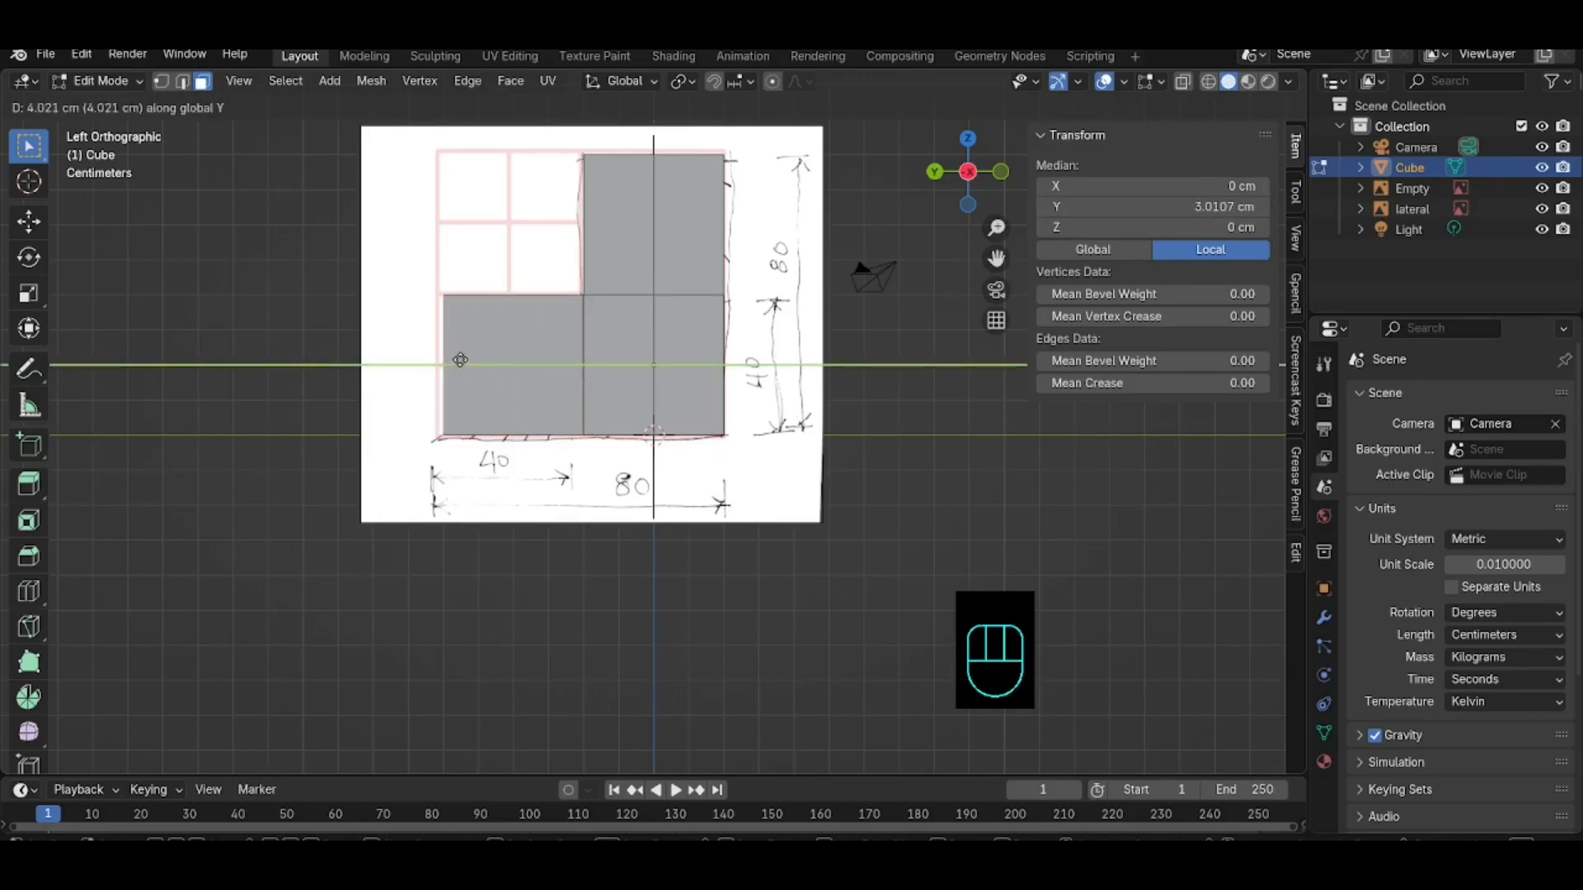
pyautogui.click(460, 360)
pyautogui.click(1188, 206)
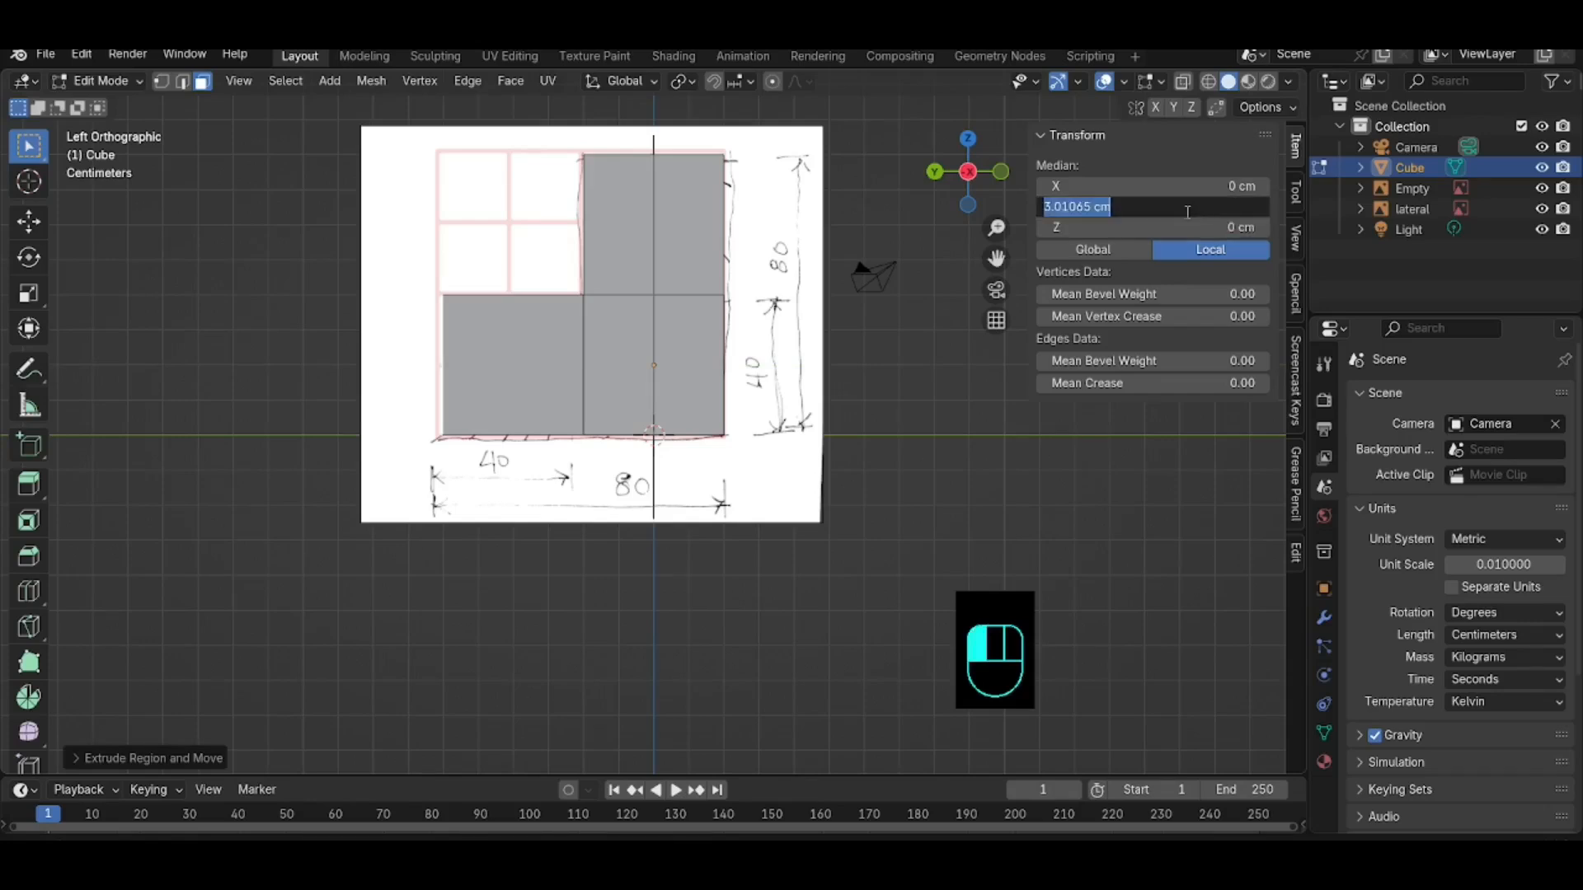
pyautogui.write('3')
pyautogui.press('Return')
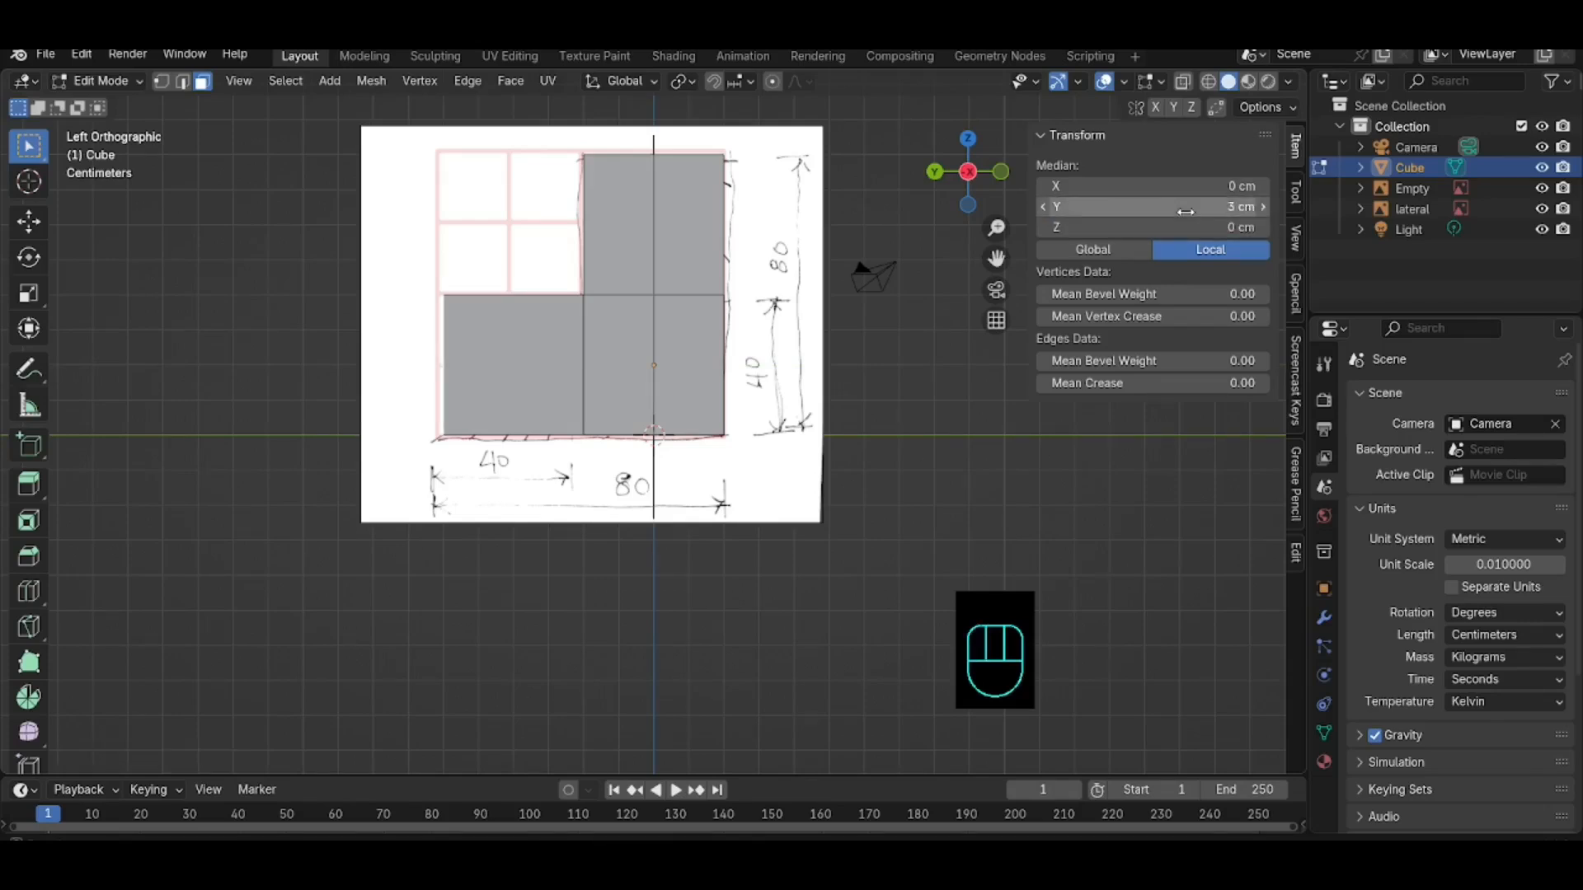
# Step: Dissolve the upper outer edge of the extruded rear block to form the sloped tail
pyautogui.moveTo(464, 360); pyautogui.dragTo(557, 353, button='middle')
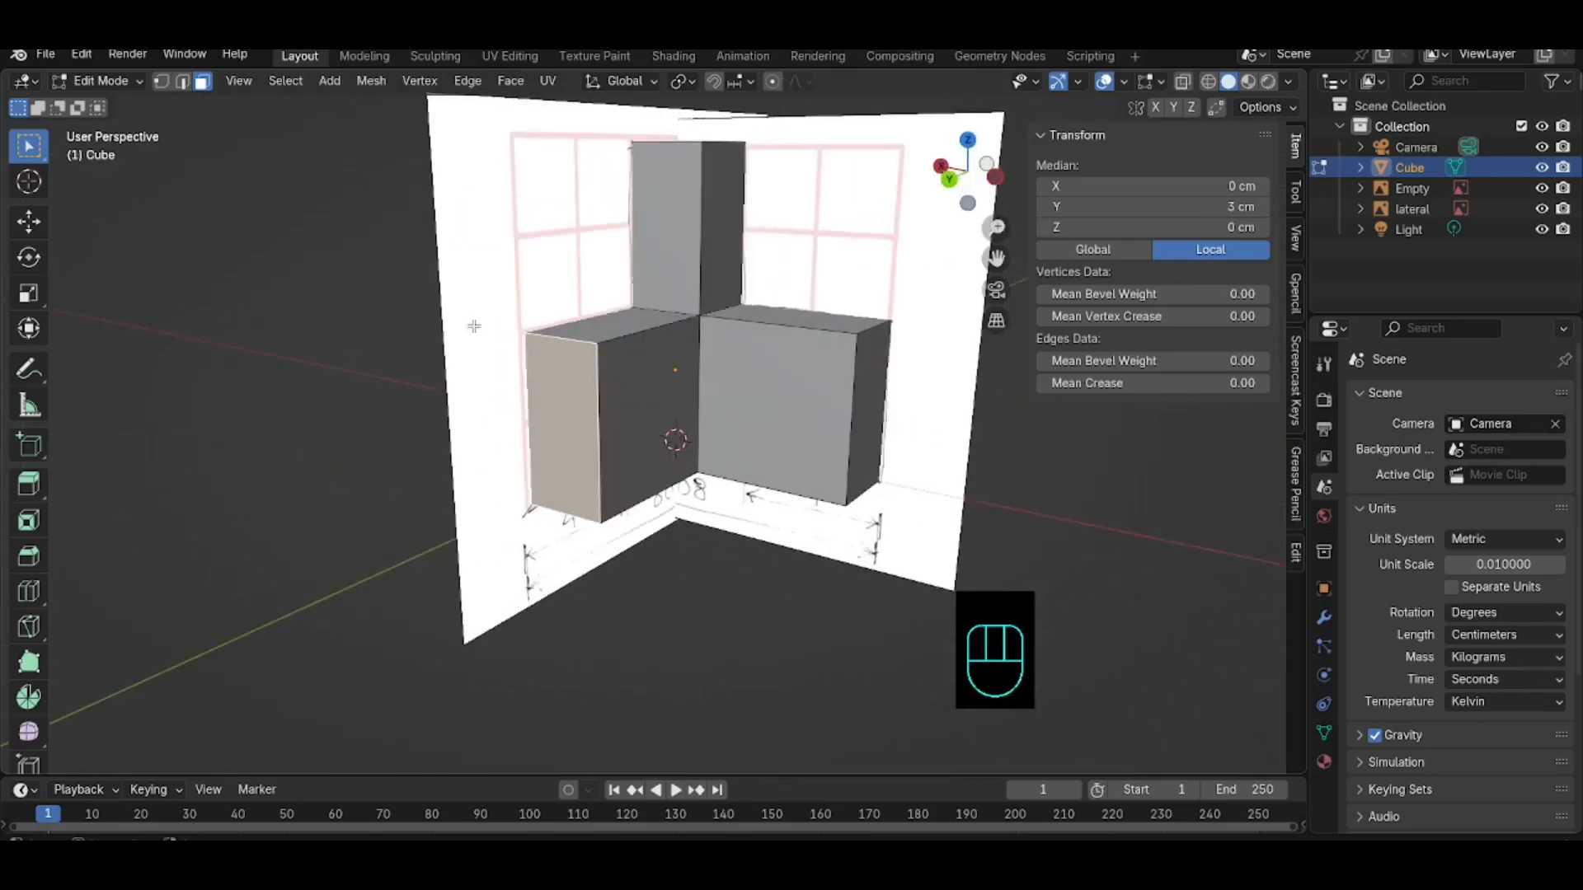
pyautogui.click(183, 82)
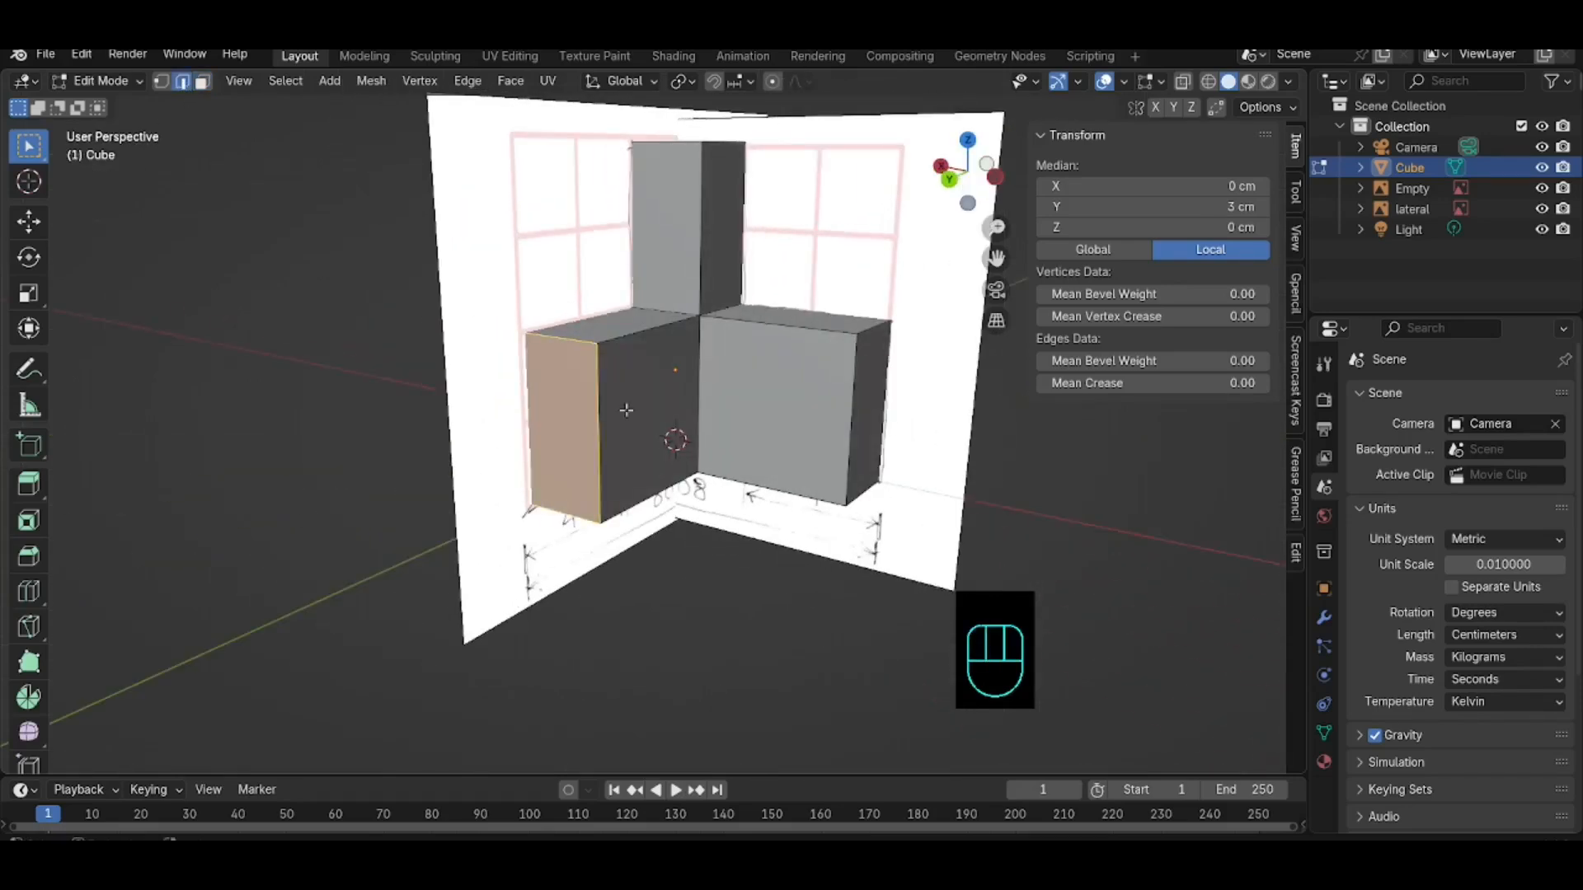
pyautogui.click(576, 341)
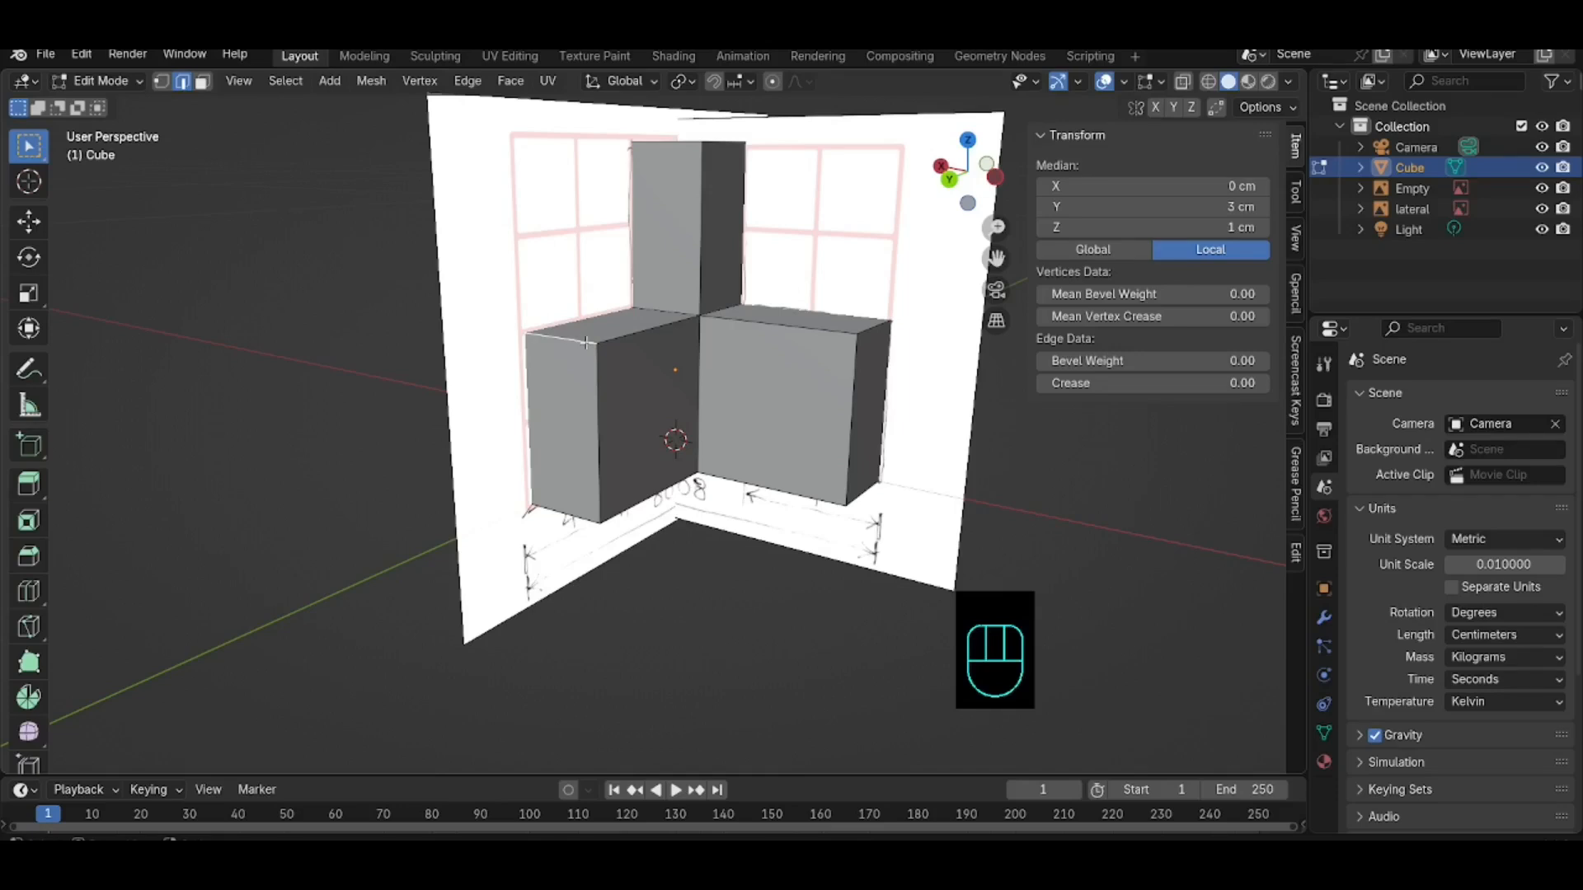
pyautogui.press('Delete')
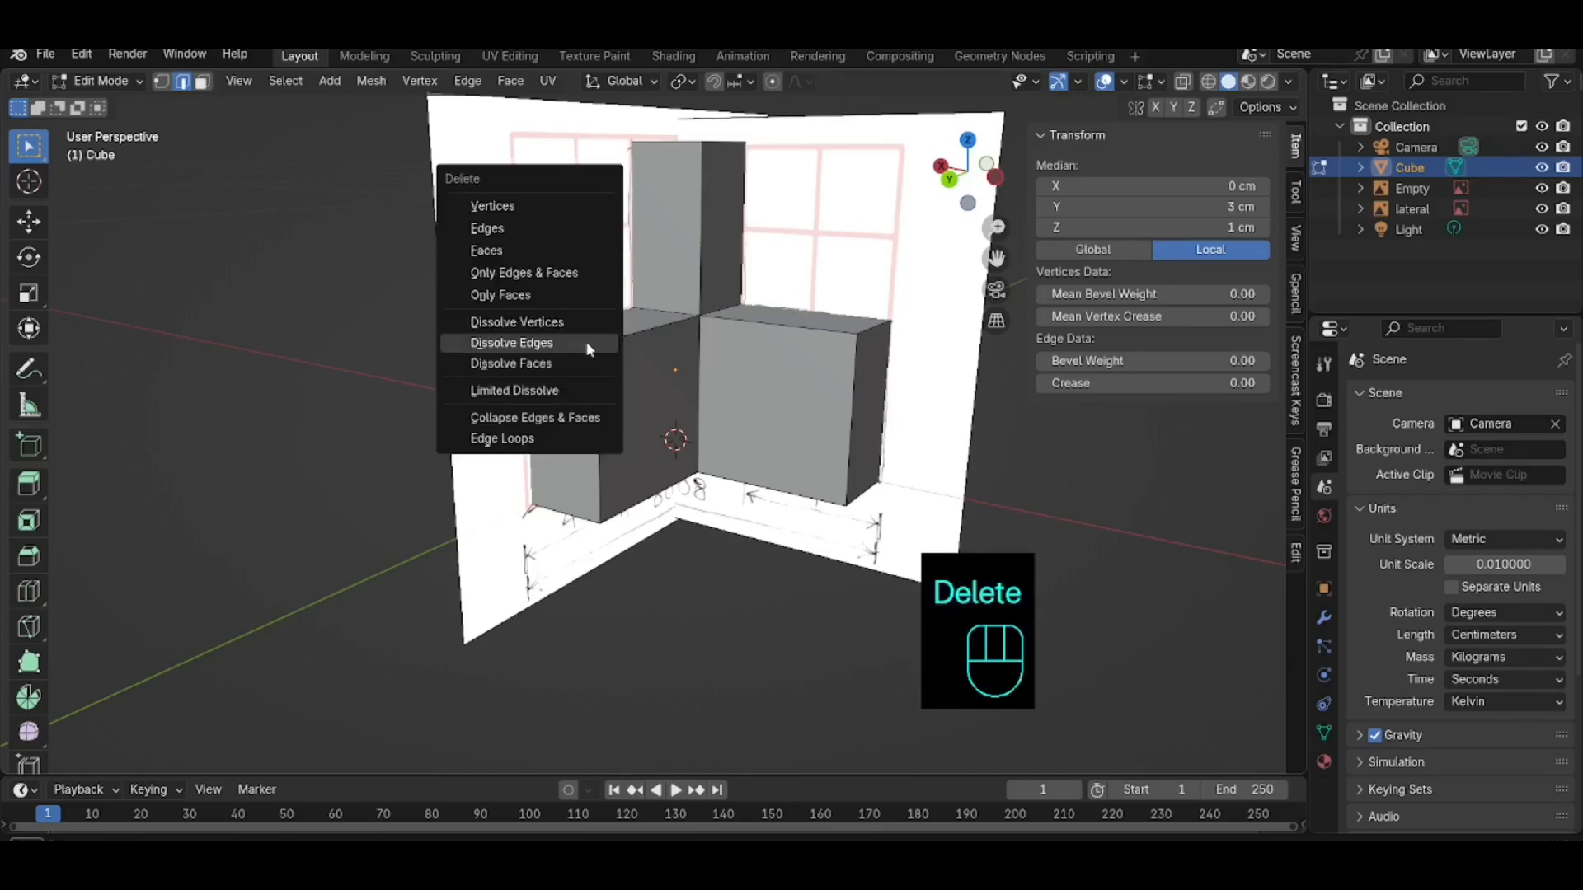
pyautogui.click(588, 344)
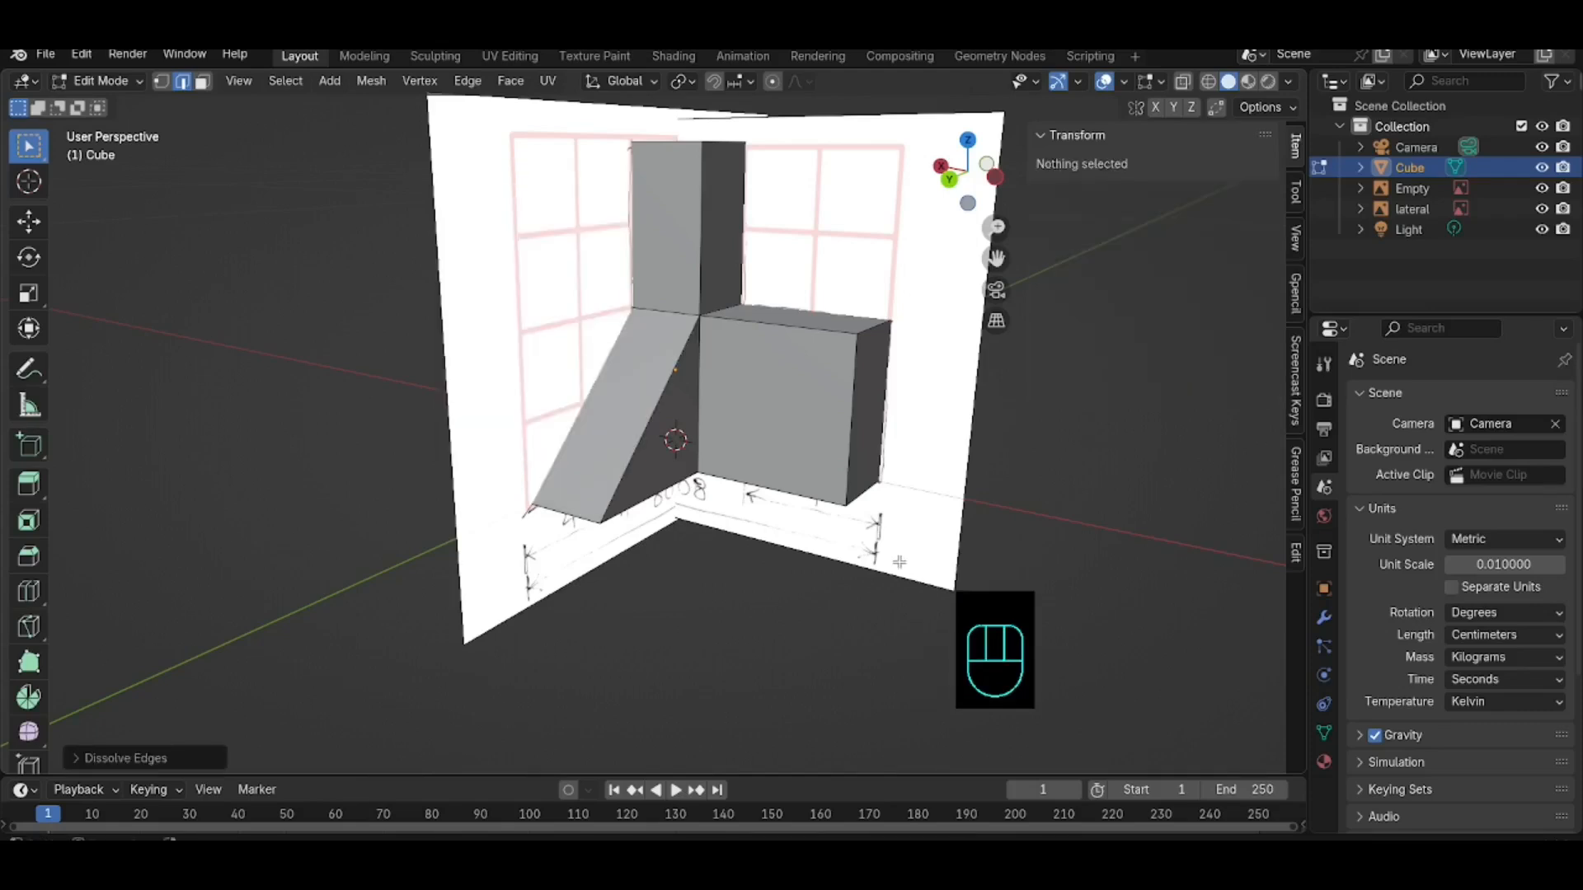
# Step: Compare the block and its tail wedge with the lateral and frontal owl sketches, toggling the Cube's visibility
pyautogui.moveTo(899, 562); pyautogui.dragTo(761, 545, button='middle')
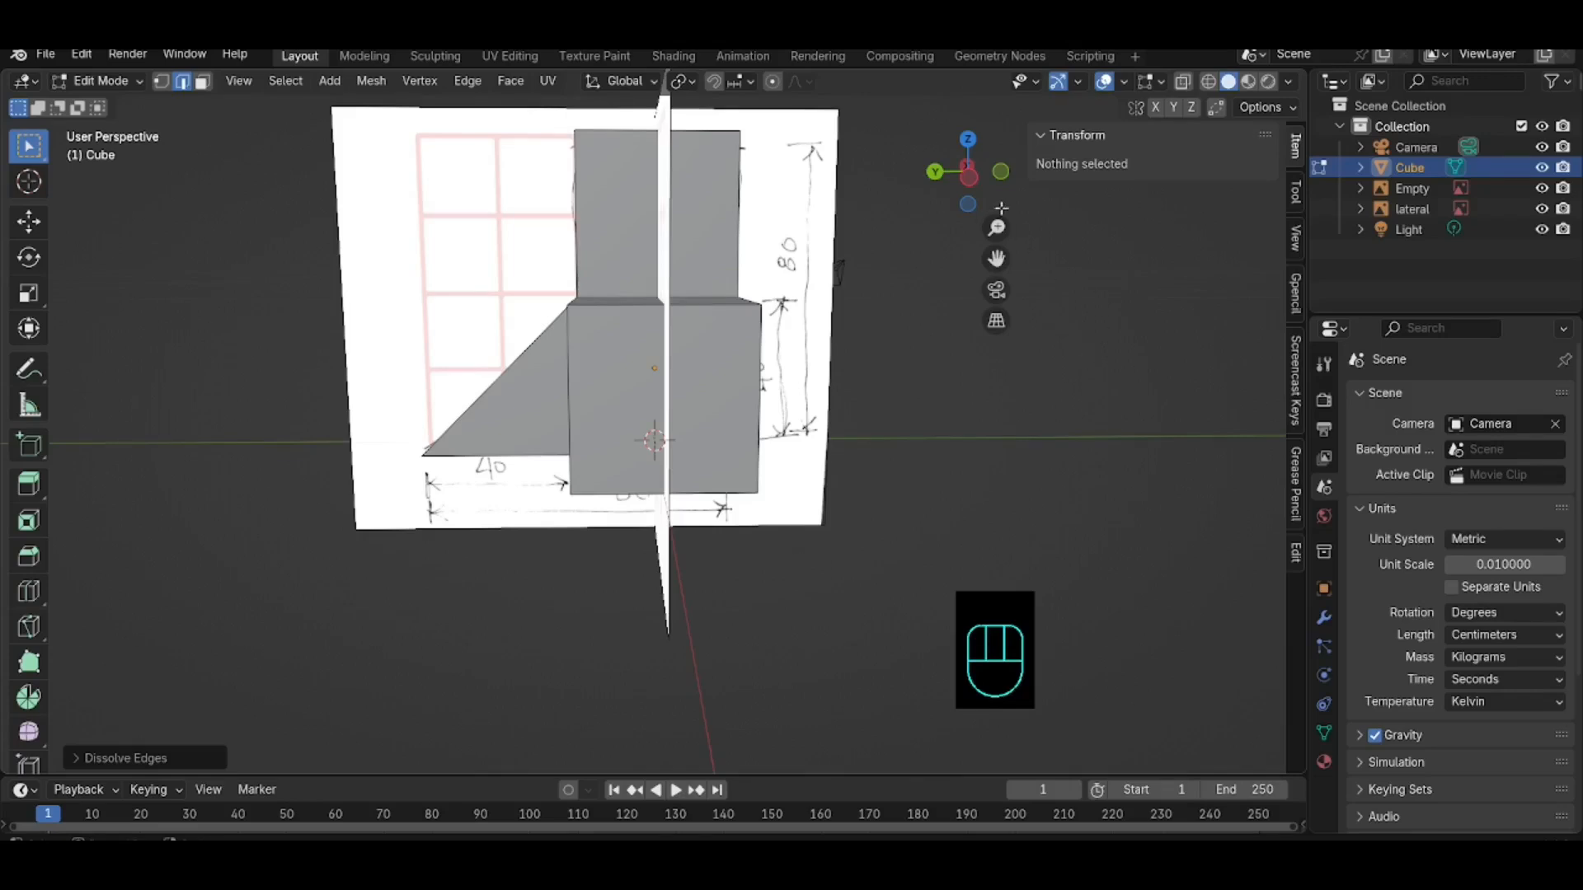
pyautogui.click(970, 175)
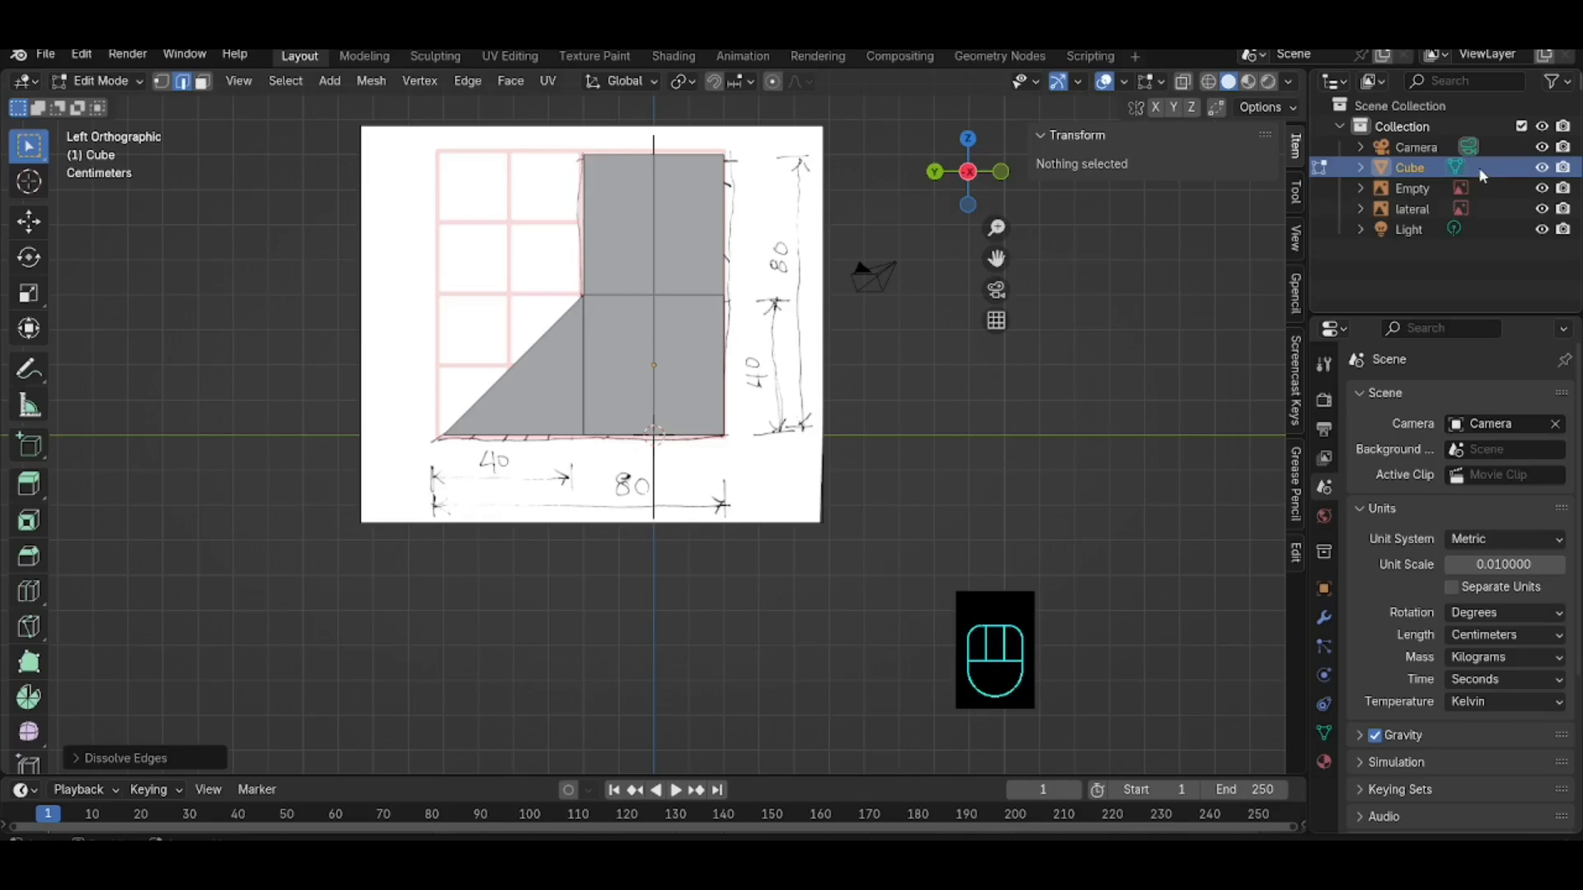
pyautogui.click(1543, 168)
pyautogui.click(1543, 168)
pyautogui.click(1543, 168)
pyautogui.click(1543, 168)
pyautogui.click(1542, 169)
pyautogui.click(1543, 168)
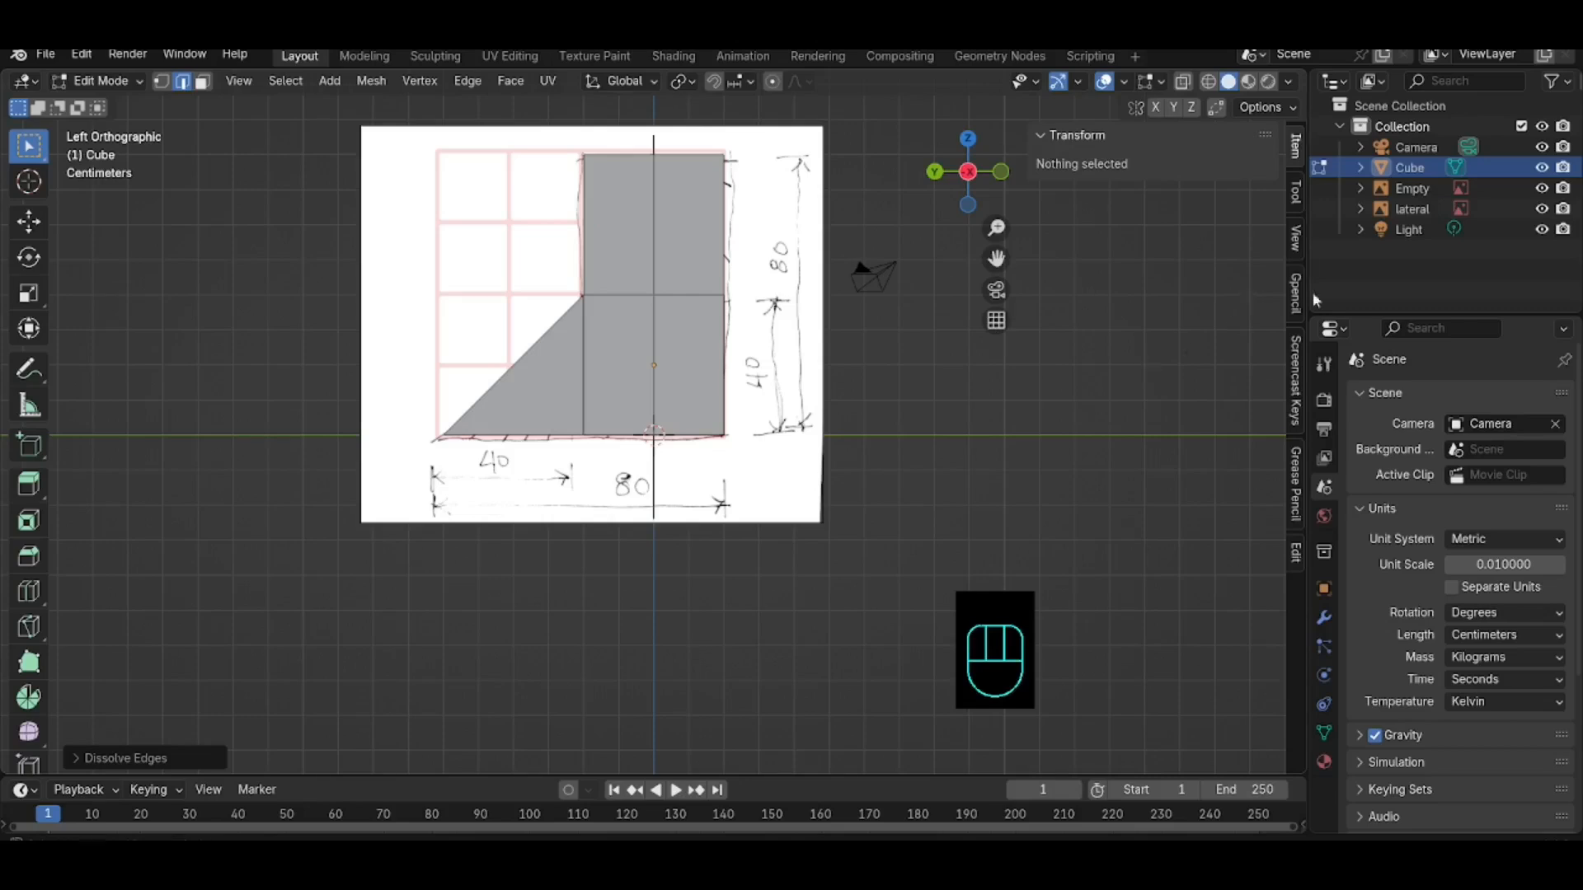
pyautogui.click(1002, 172)
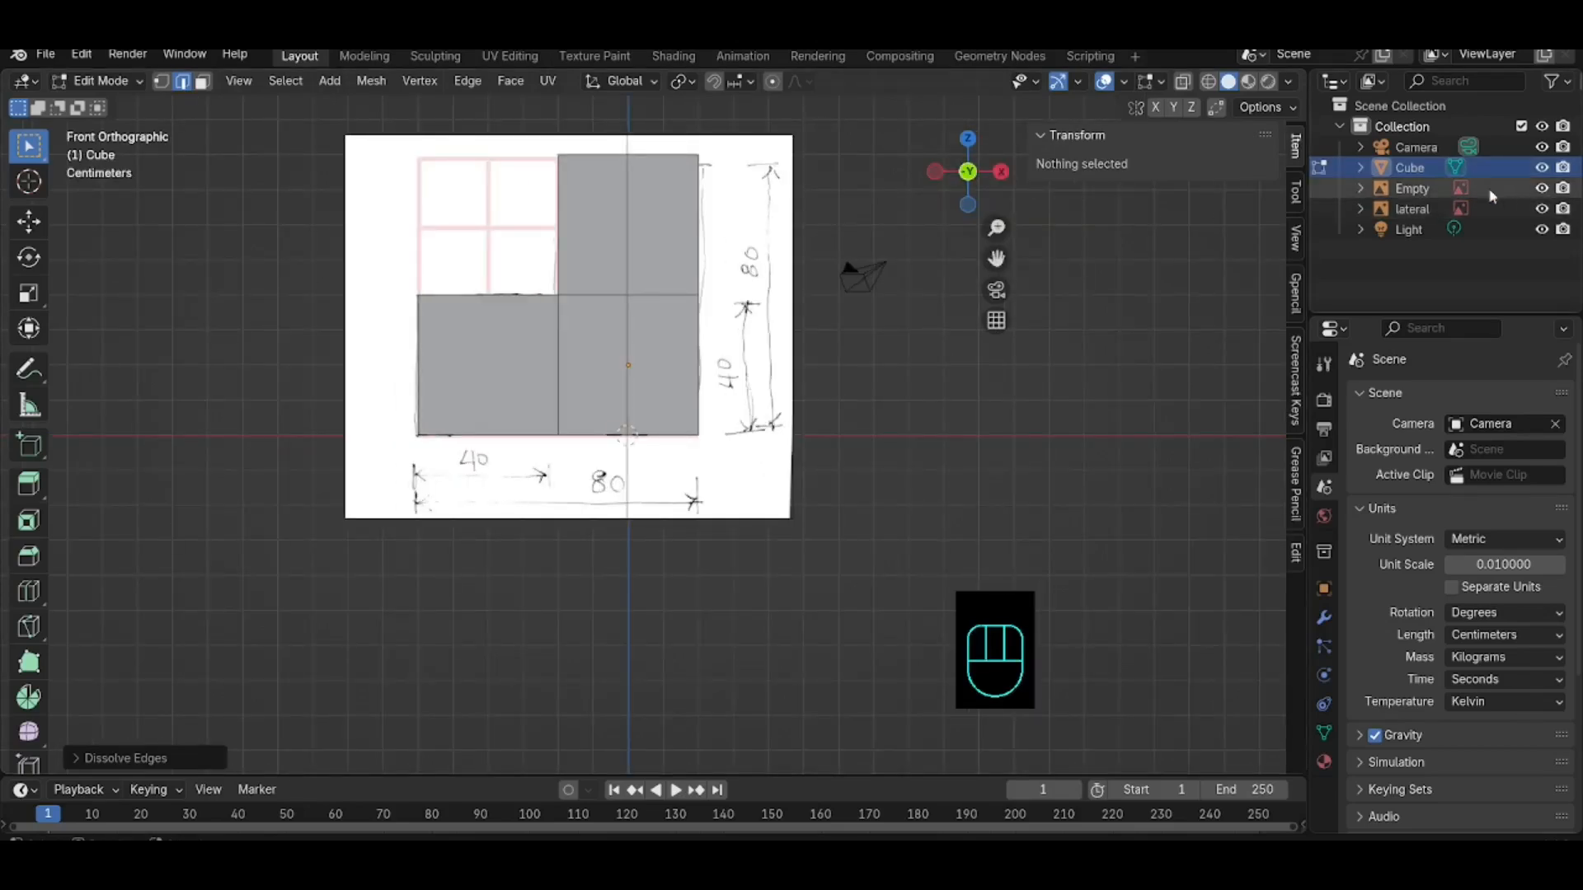
pyautogui.click(1542, 168)
pyautogui.click(1542, 170)
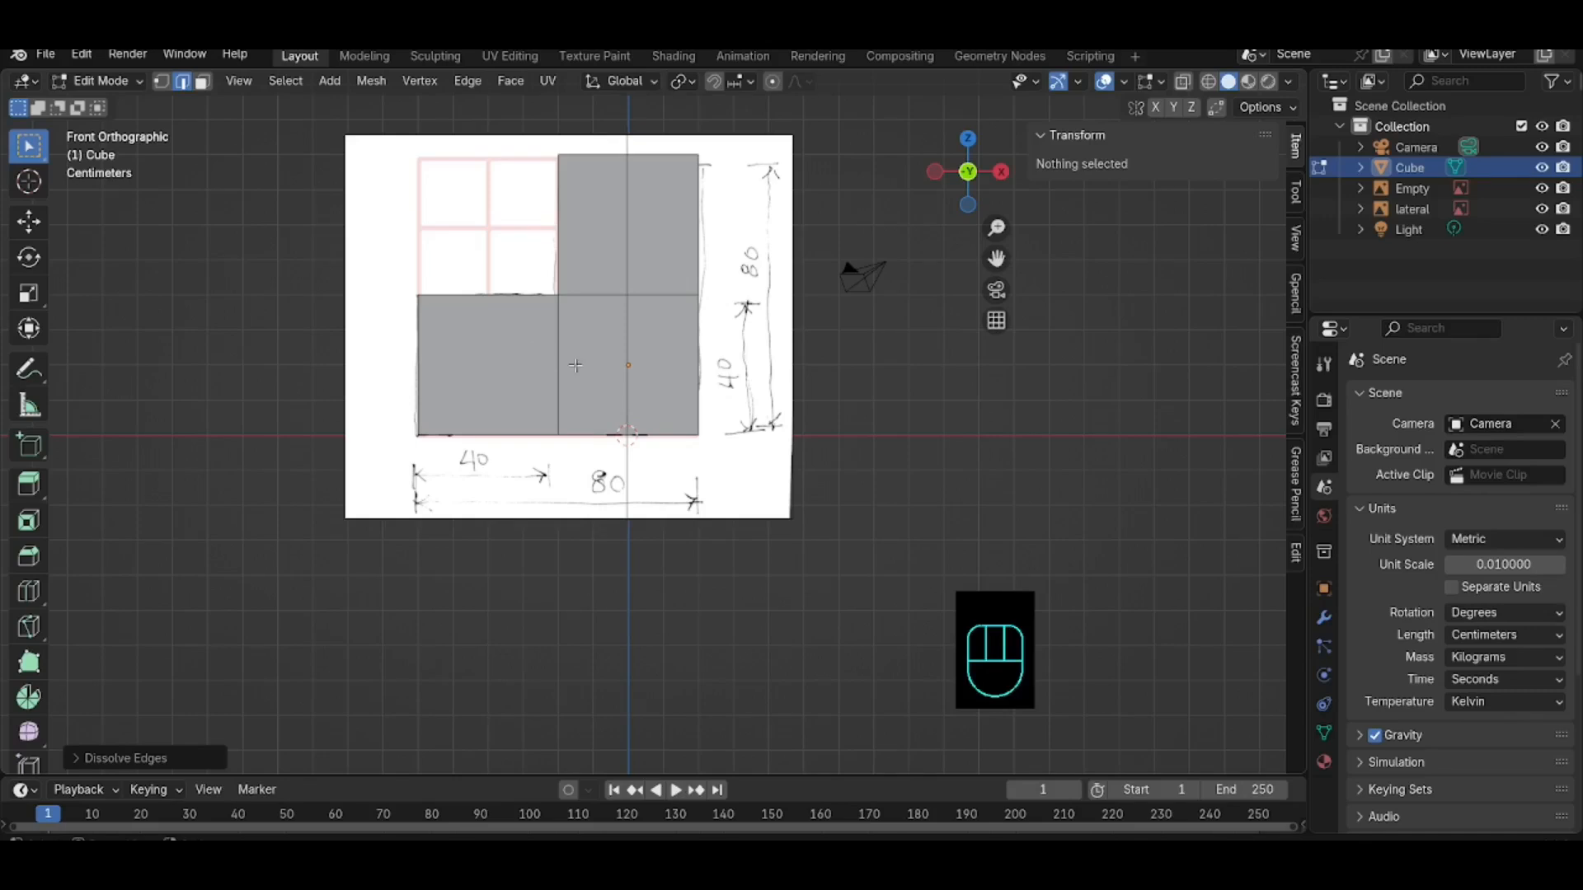
pyautogui.click(935, 172)
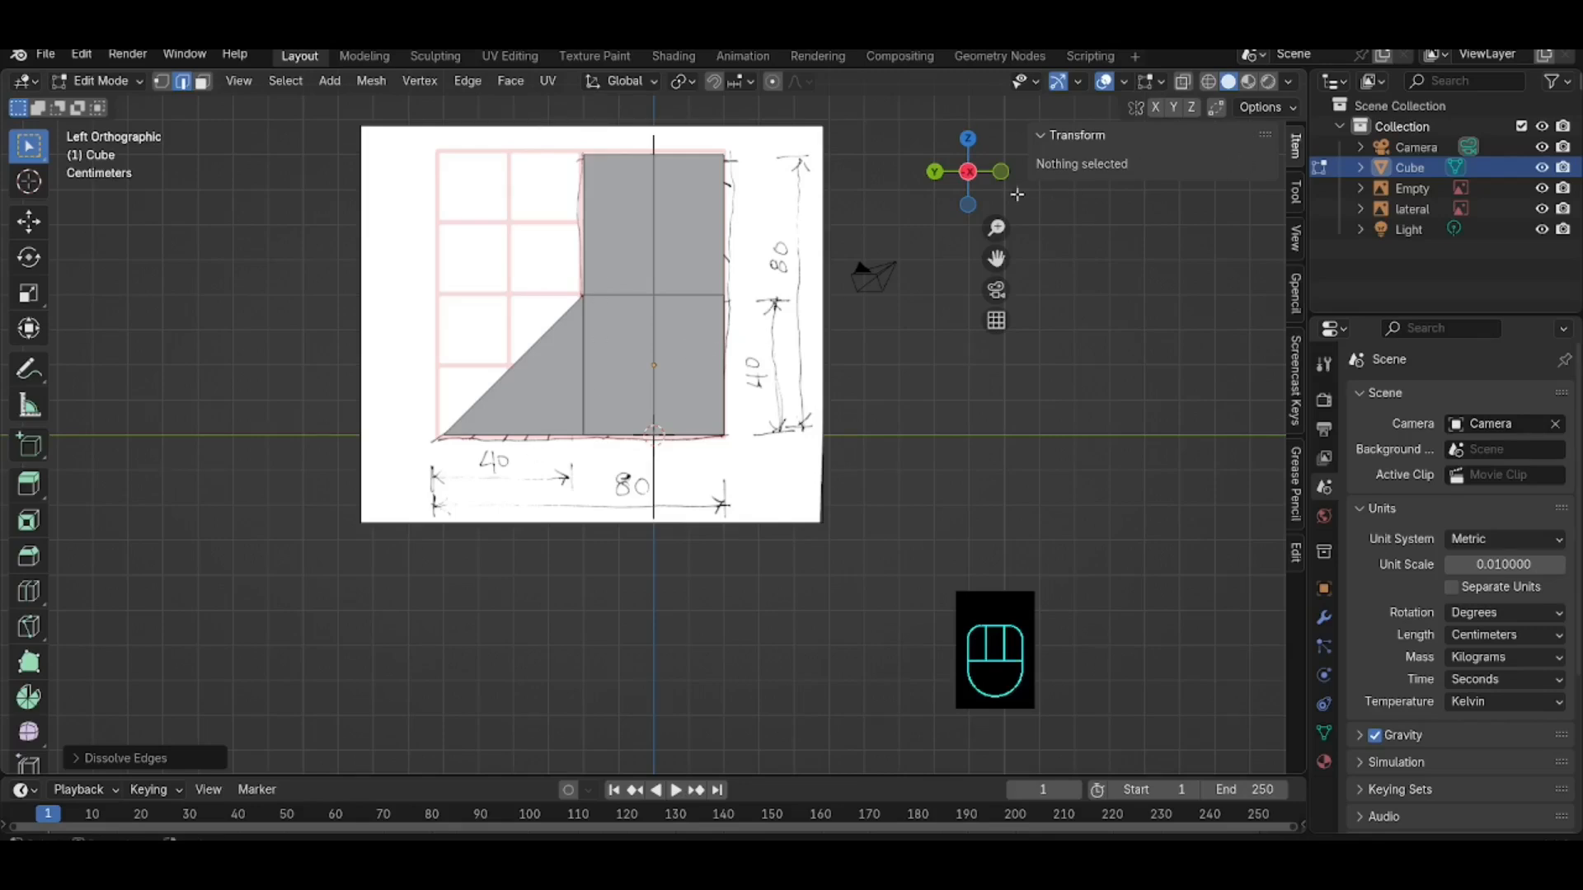
# Step: Examine the dividing edges on the block's front against the frontal owl sketch, temporarily hiding the Cube
pyautogui.moveTo(648, 378); pyautogui.dragTo(628, 435, button='middle')
pyautogui.moveTo(392, 389); pyautogui.dragTo(426, 389, button='middle')
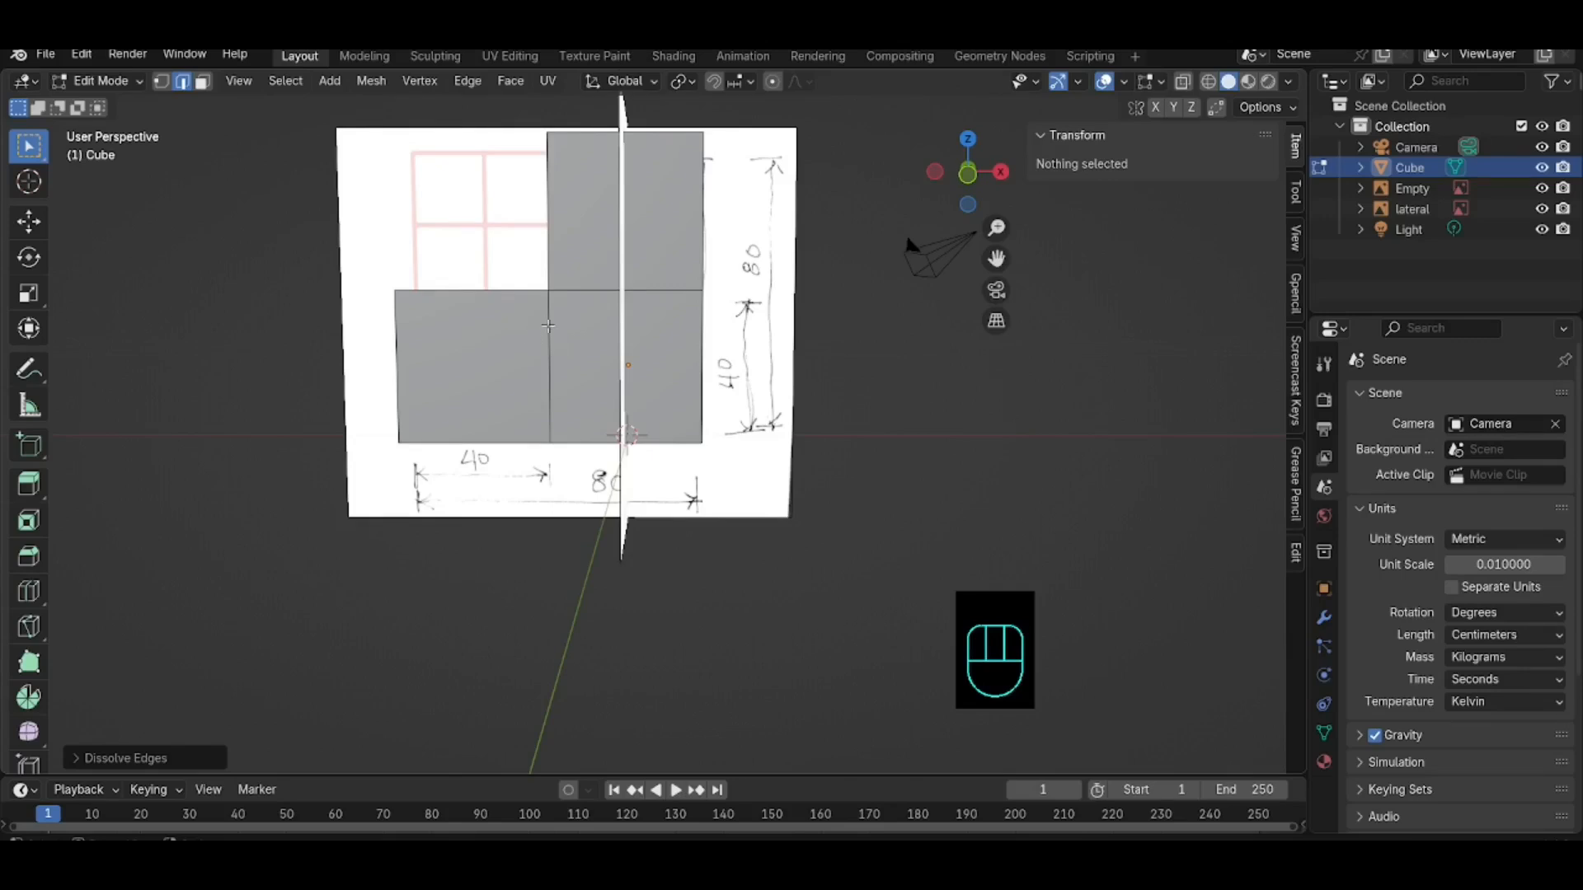
pyautogui.click(548, 326)
pyautogui.click(601, 288)
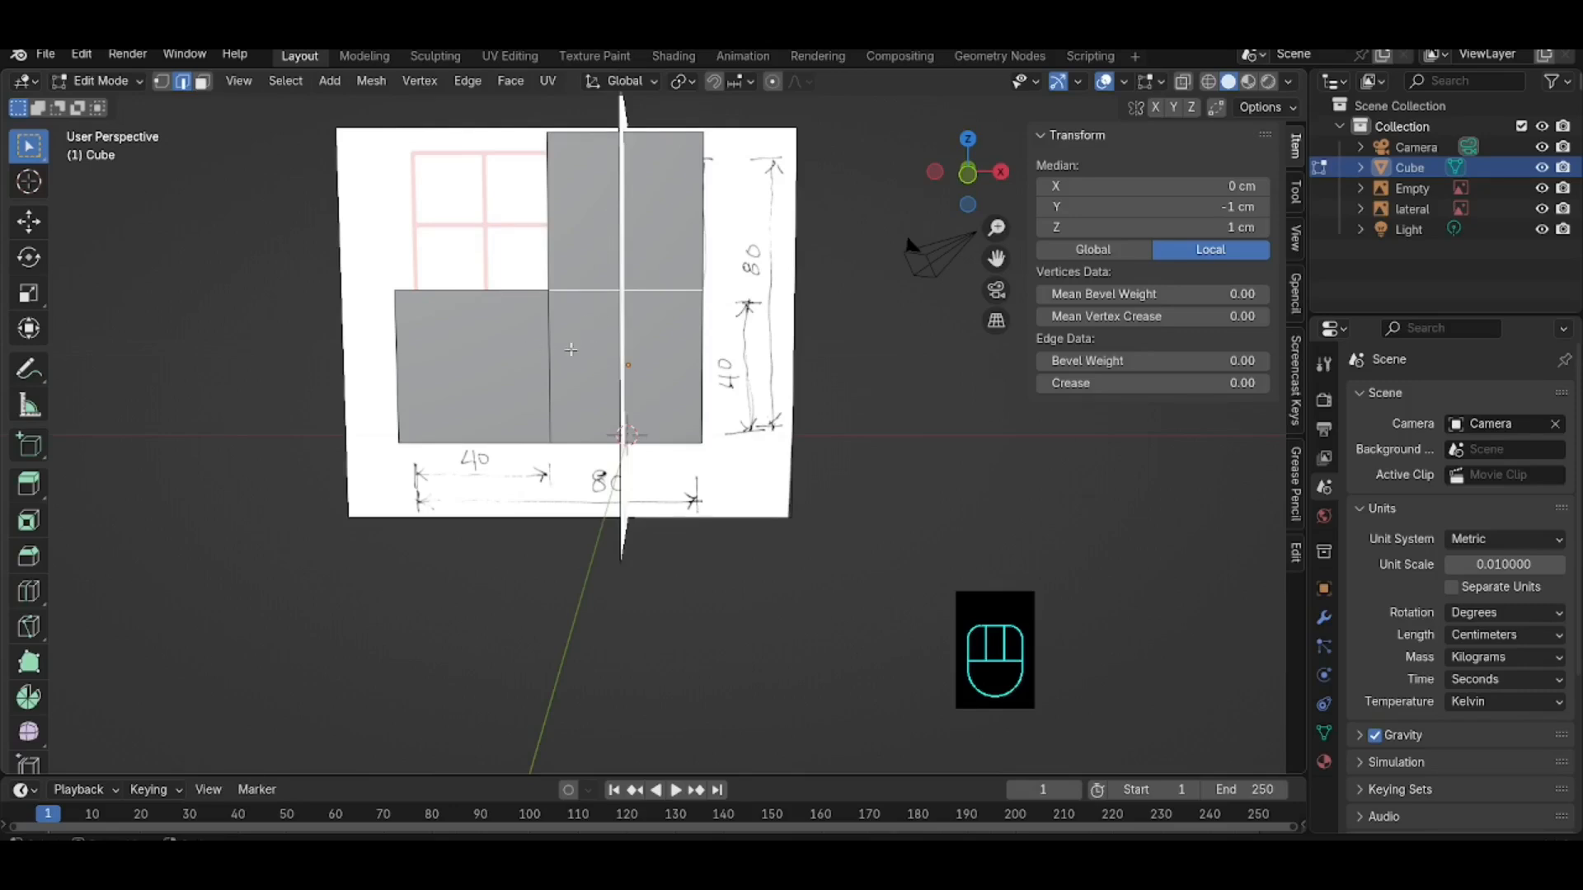
pyautogui.click(1541, 168)
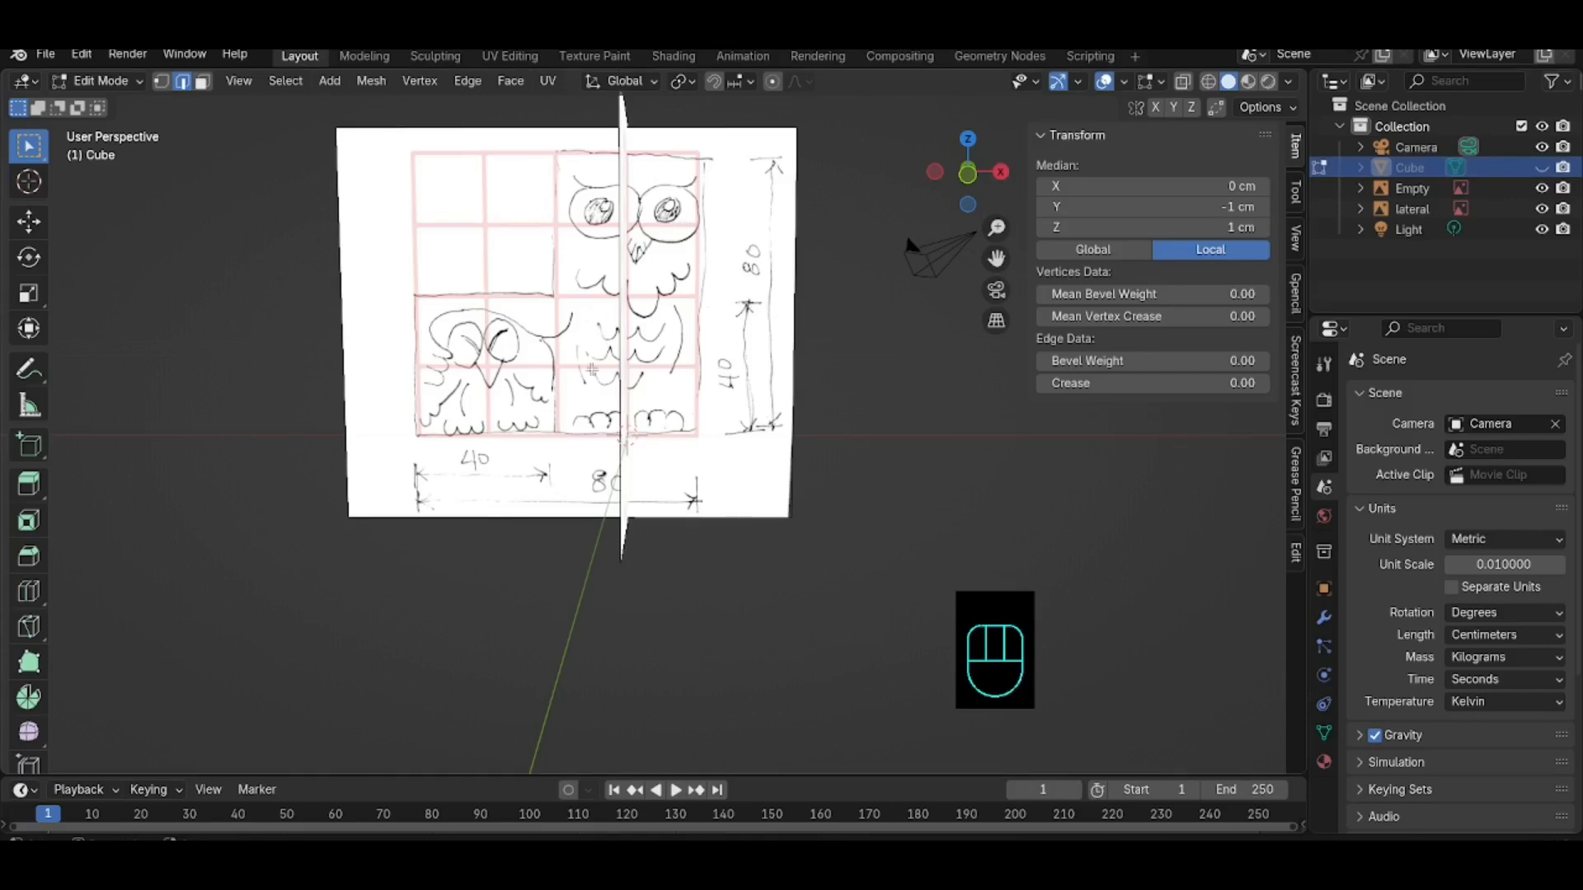
pyautogui.moveTo(591, 357); pyautogui.dragTo(599, 358, button='middle')
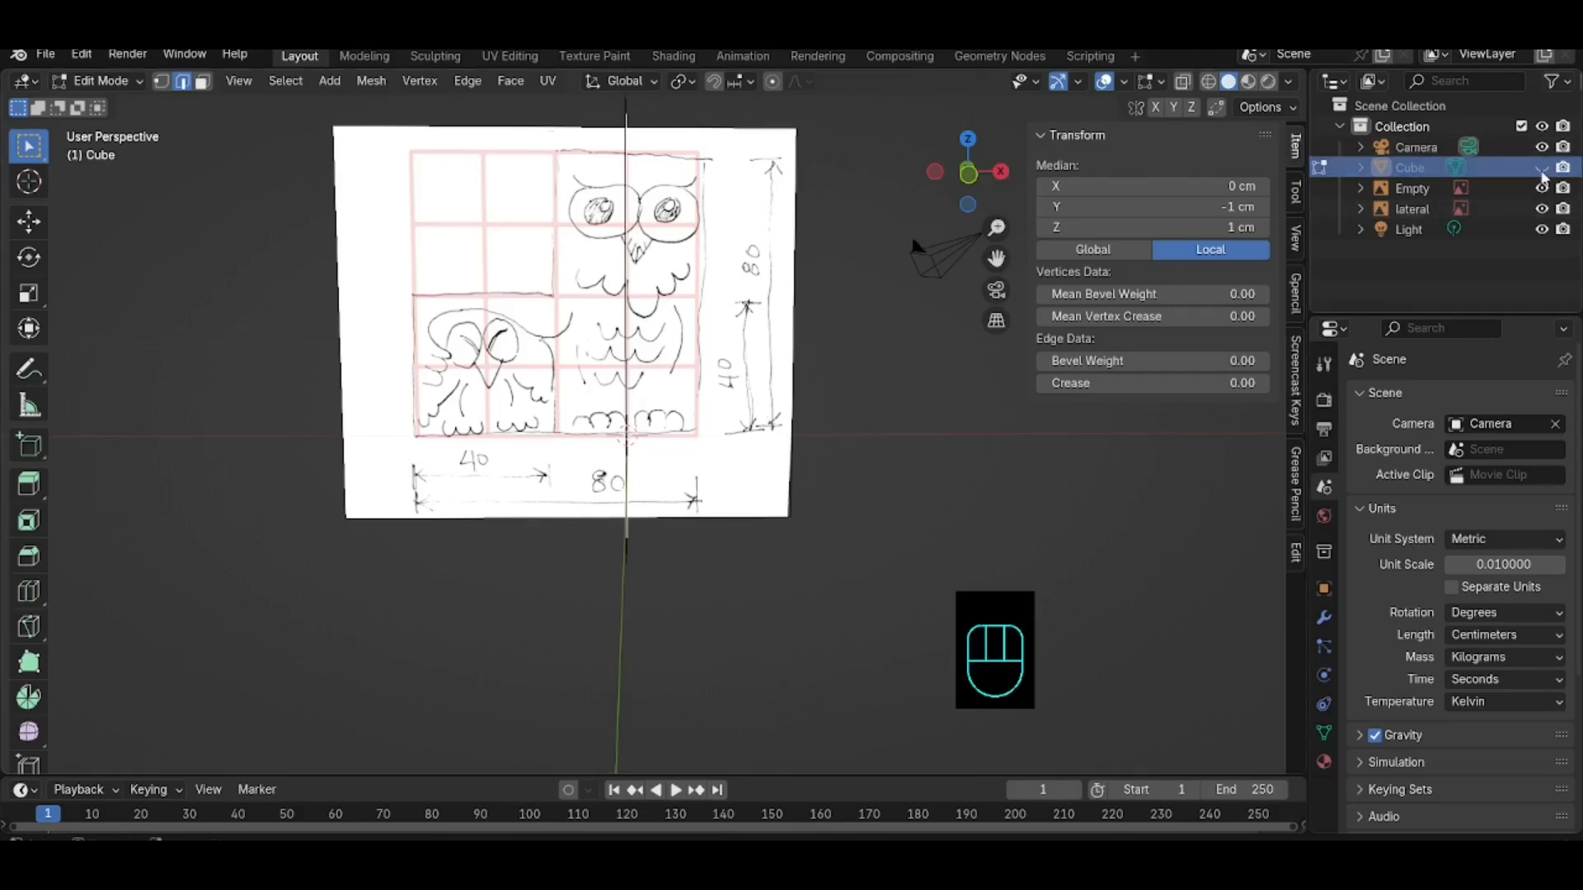
pyautogui.click(1541, 168)
# Step: Dissolve the vertical and horizontal edges that divide the block's L-shaped front surface
pyautogui.click(551, 348)
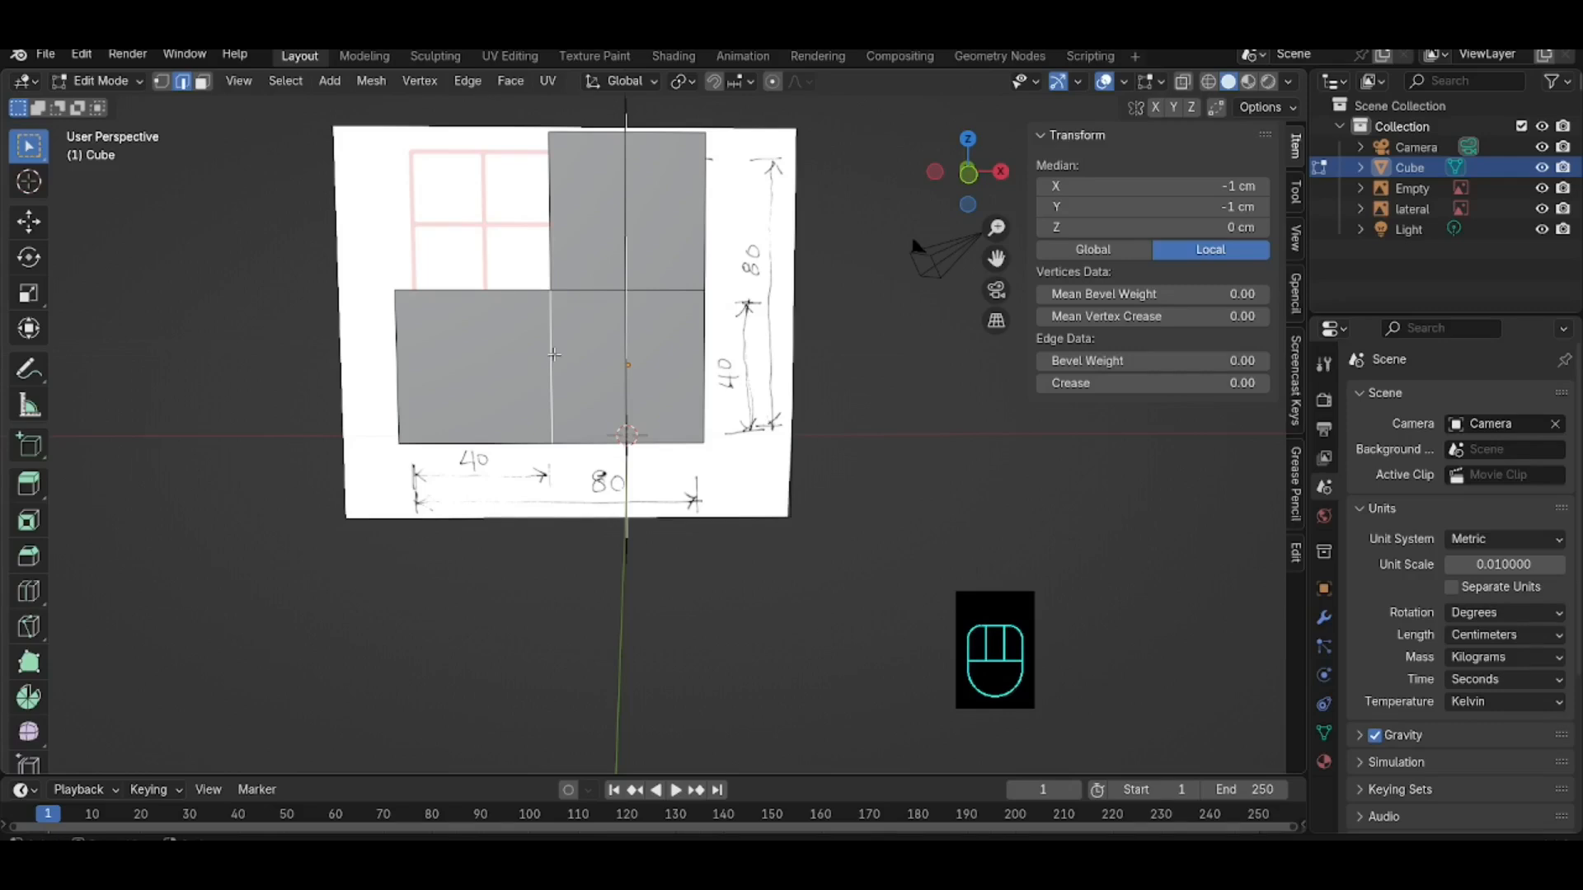
pyautogui.press('Delete')
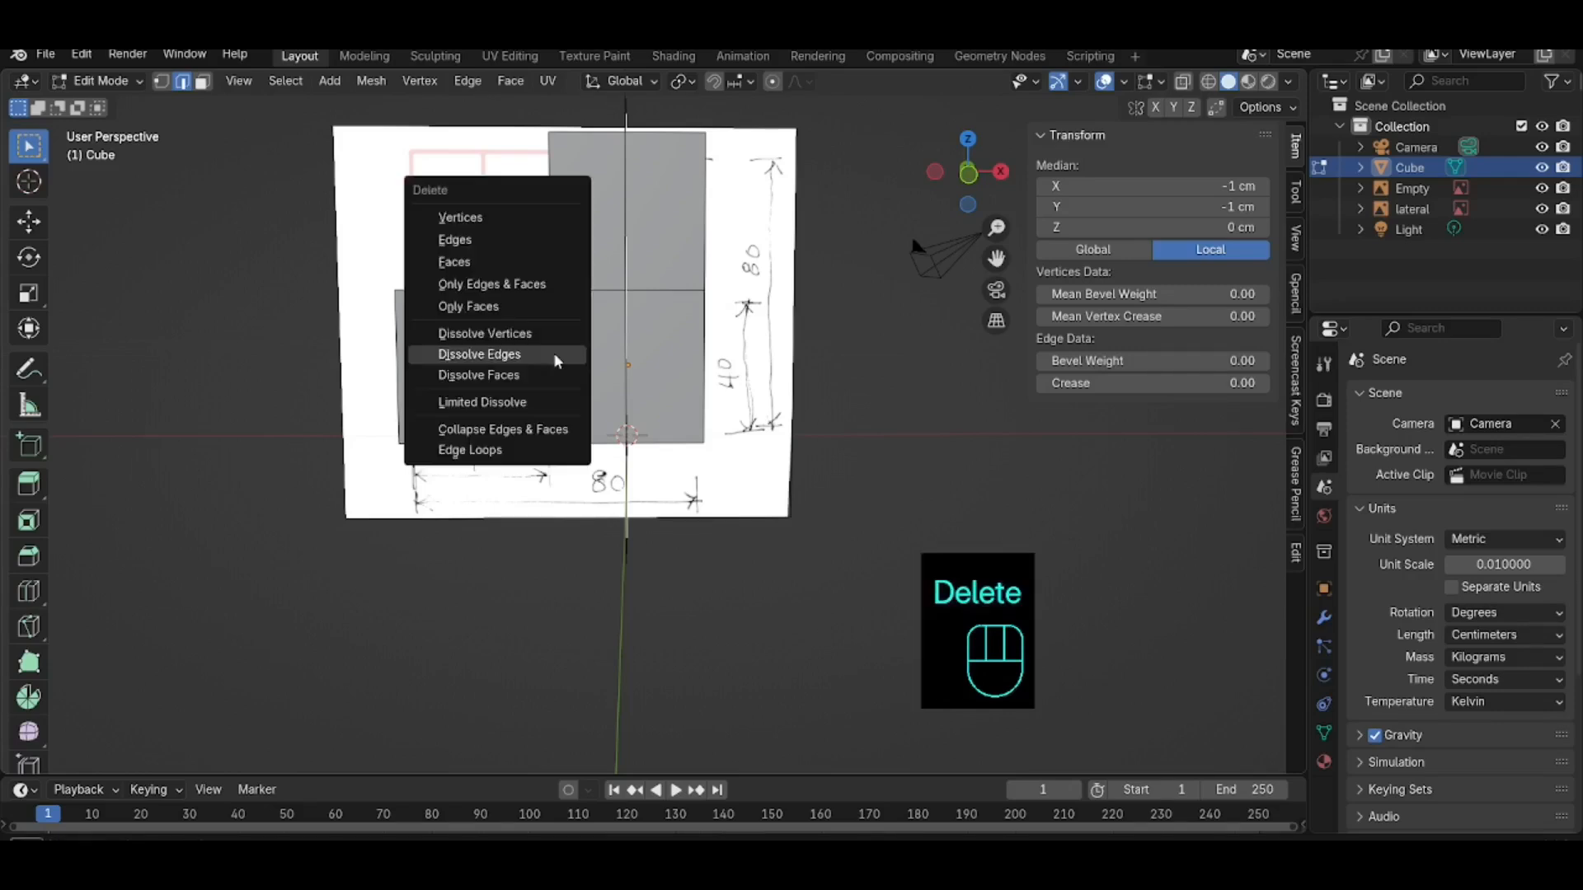
pyautogui.click(564, 356)
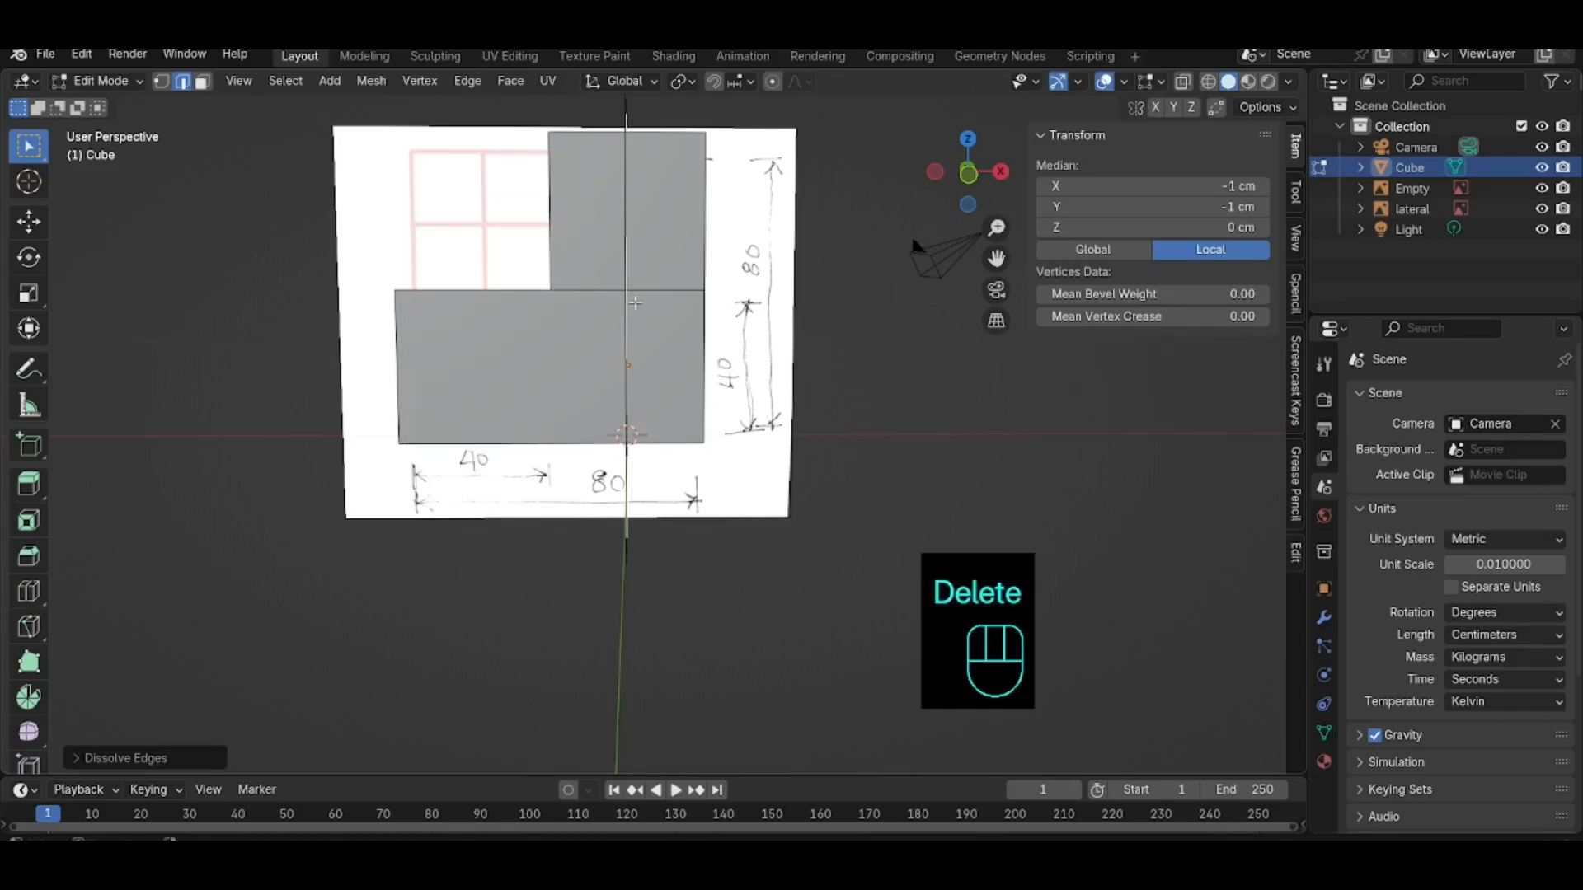
pyautogui.click(597, 290)
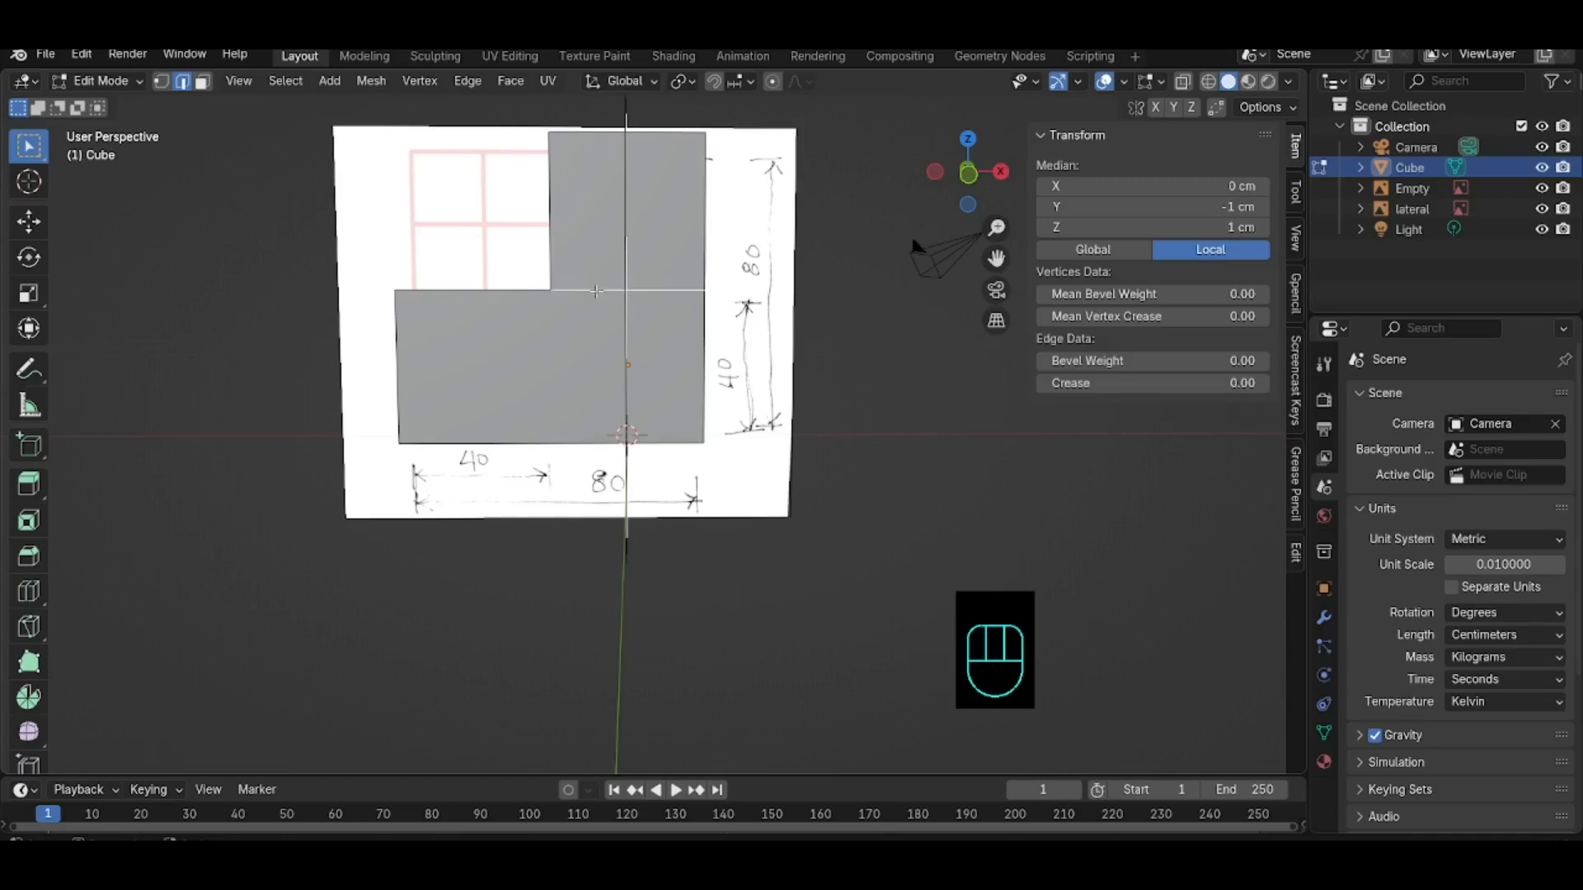
pyautogui.press('Delete')
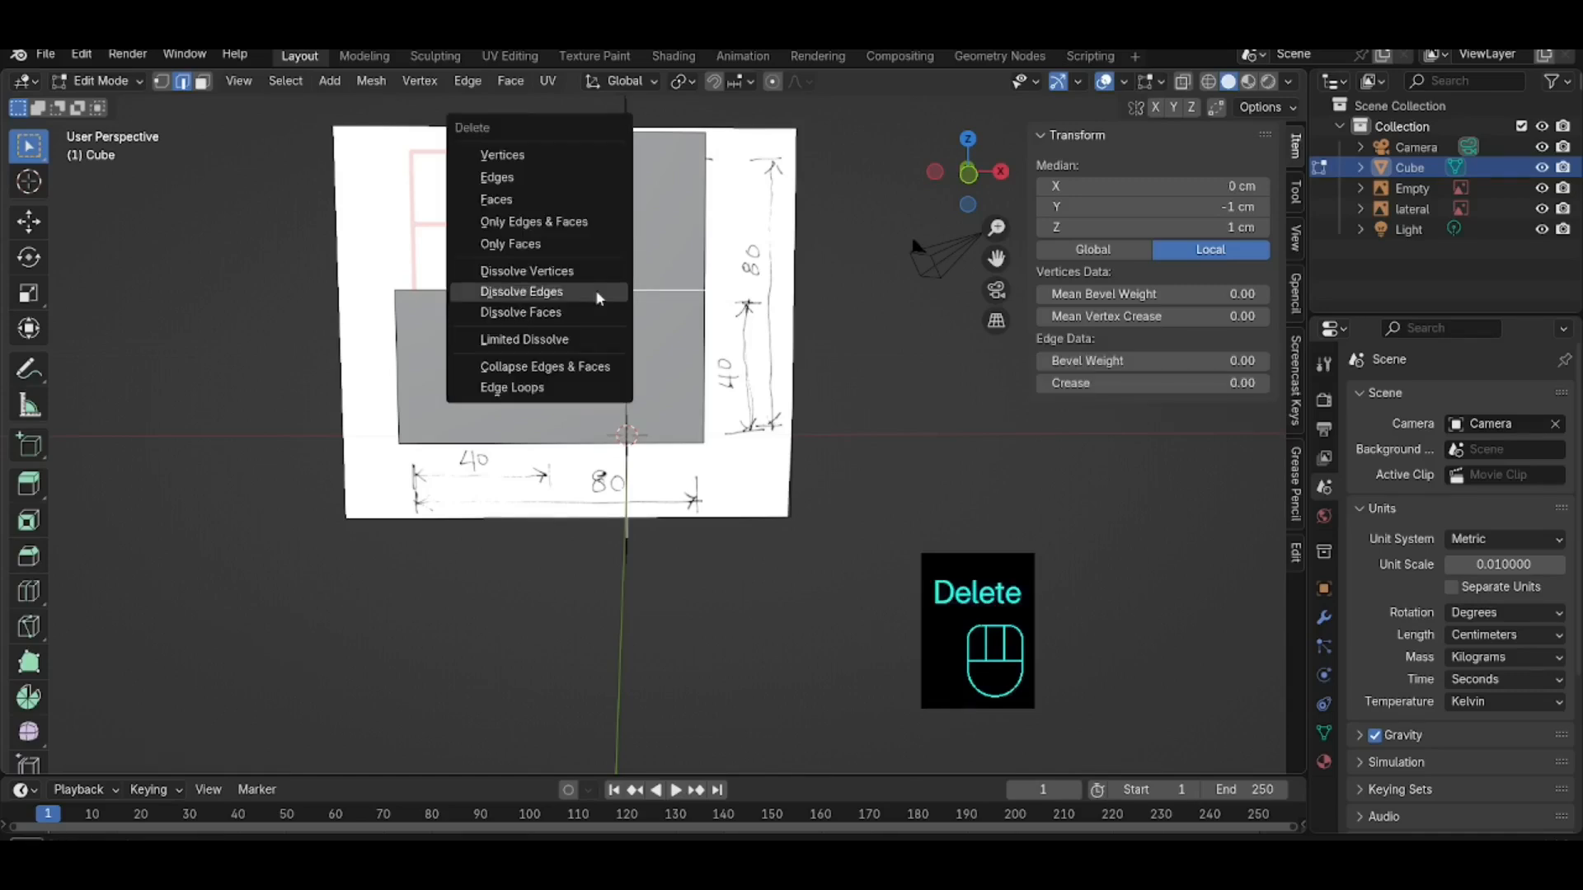
pyautogui.click(599, 295)
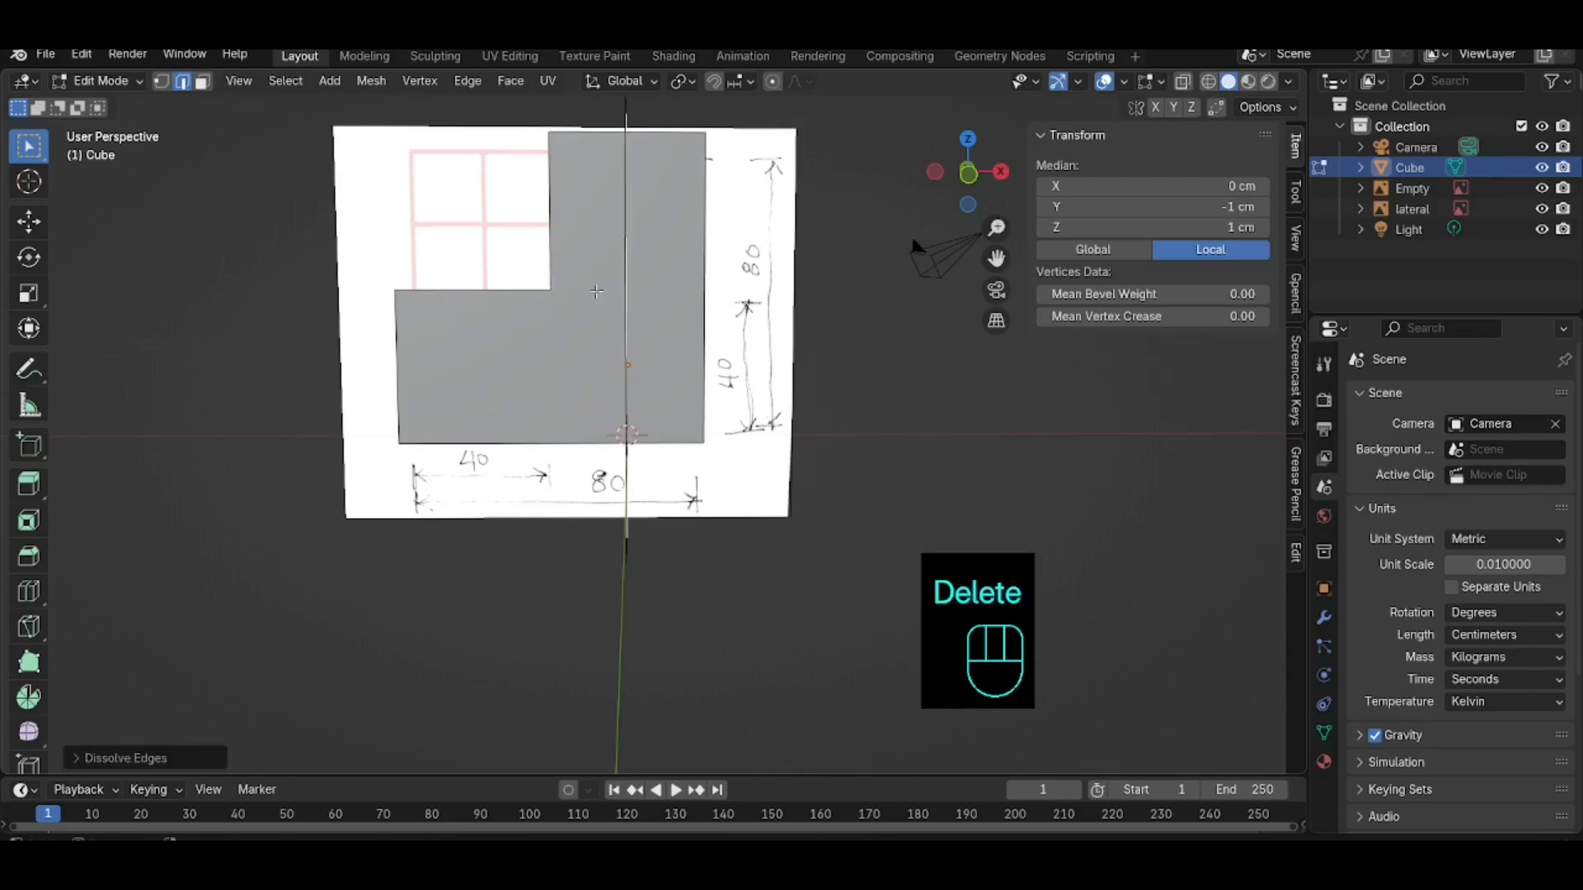
# Step: Dissolve the horizontal and vertical dividing edges on the block's side facing positive X, in the right orthographic view
pyautogui.moveTo(540, 376); pyautogui.dragTo(835, 376, button='middle')
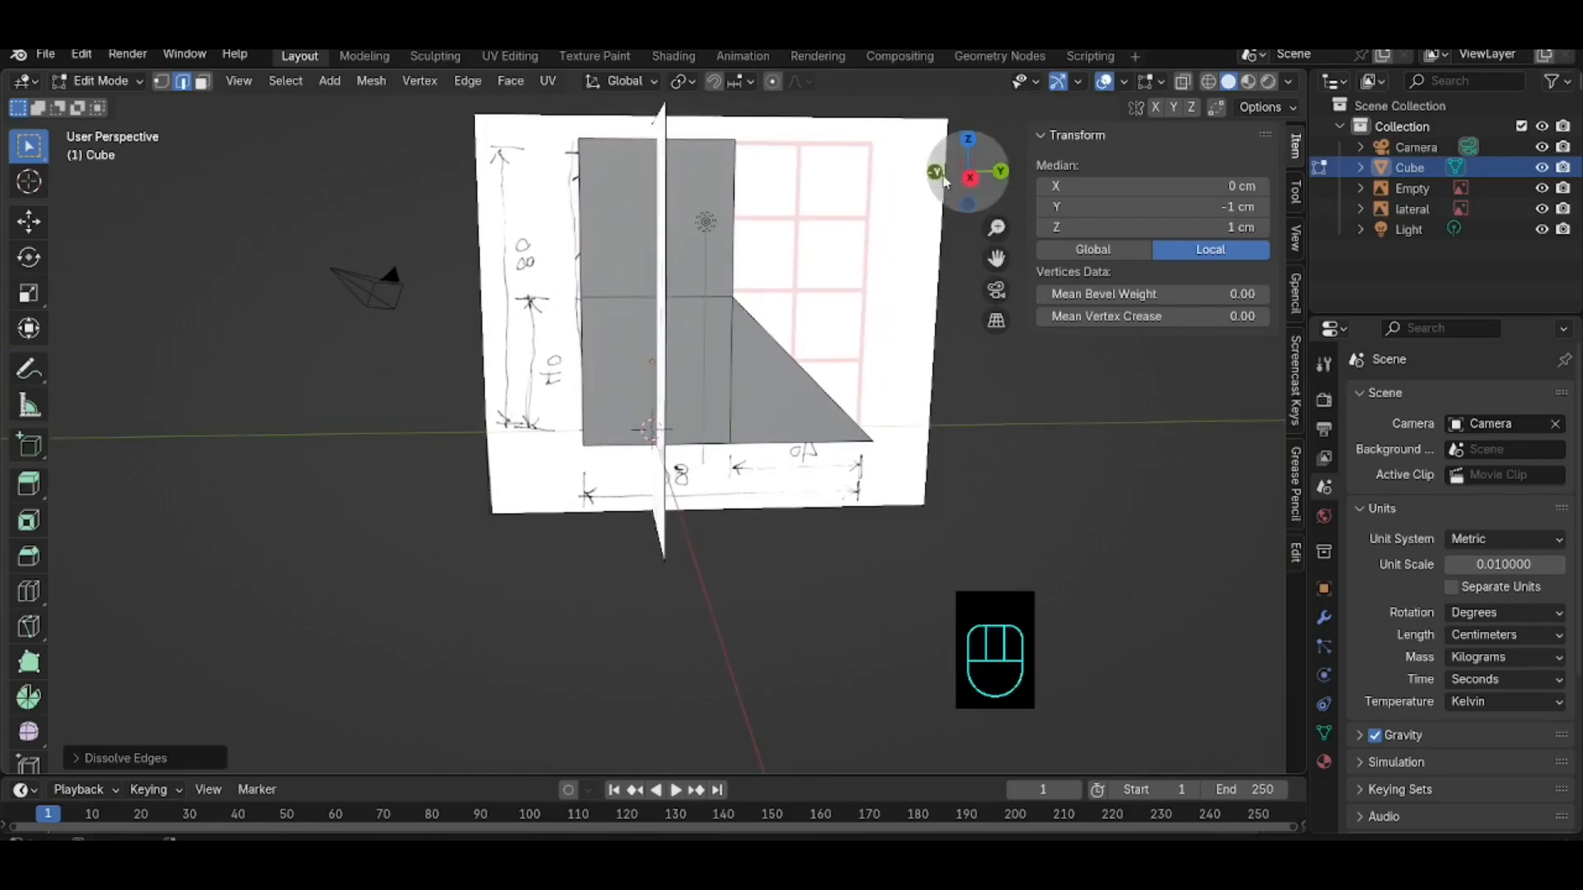
pyautogui.click(971, 175)
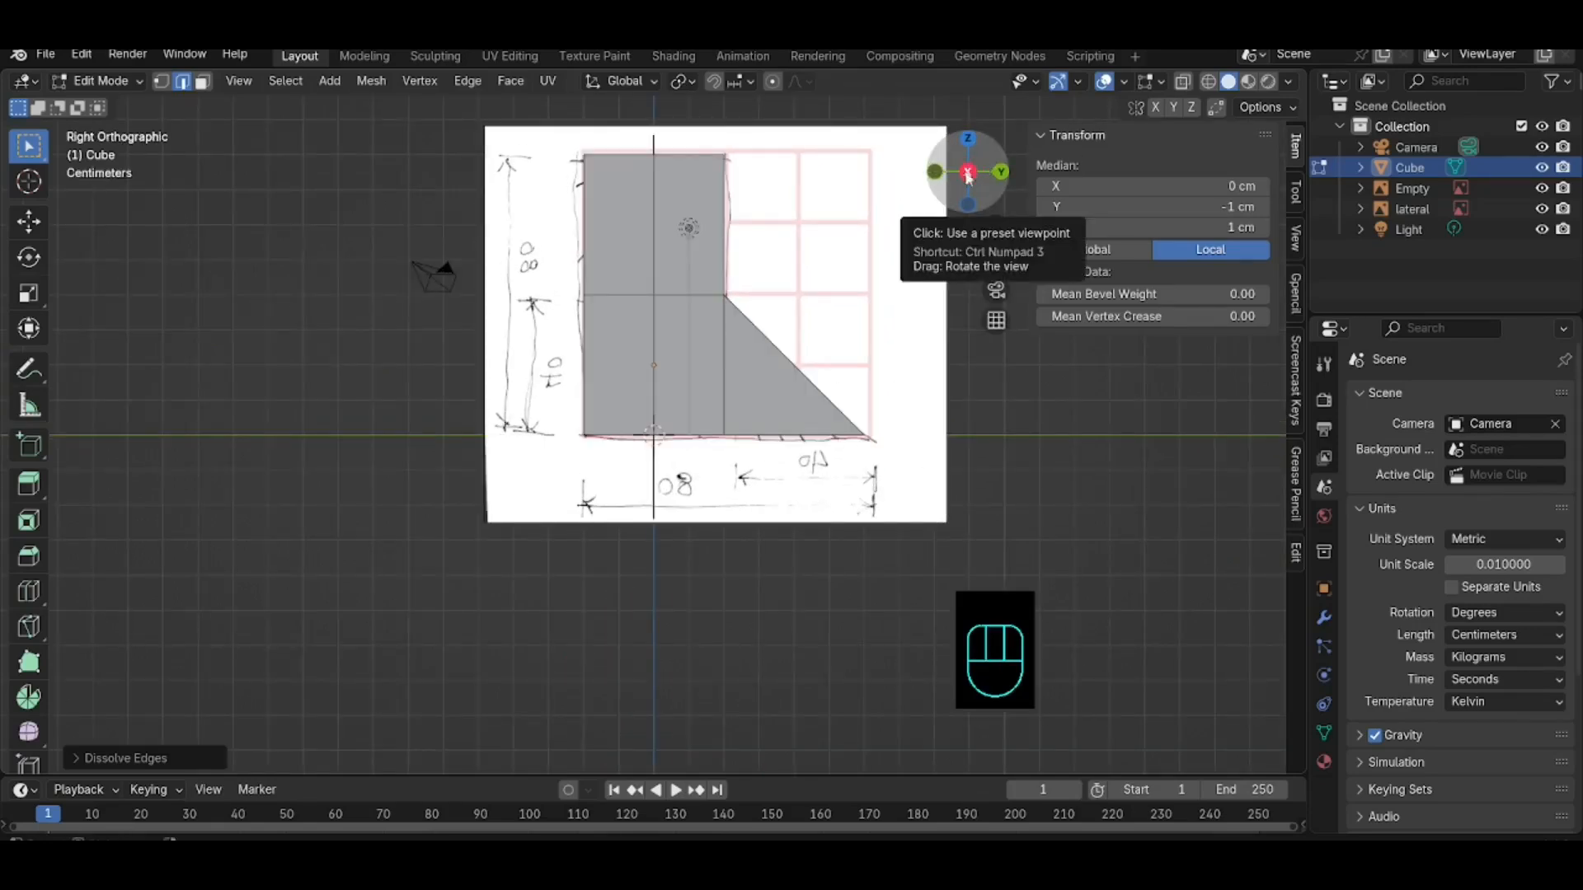
pyautogui.click(678, 295)
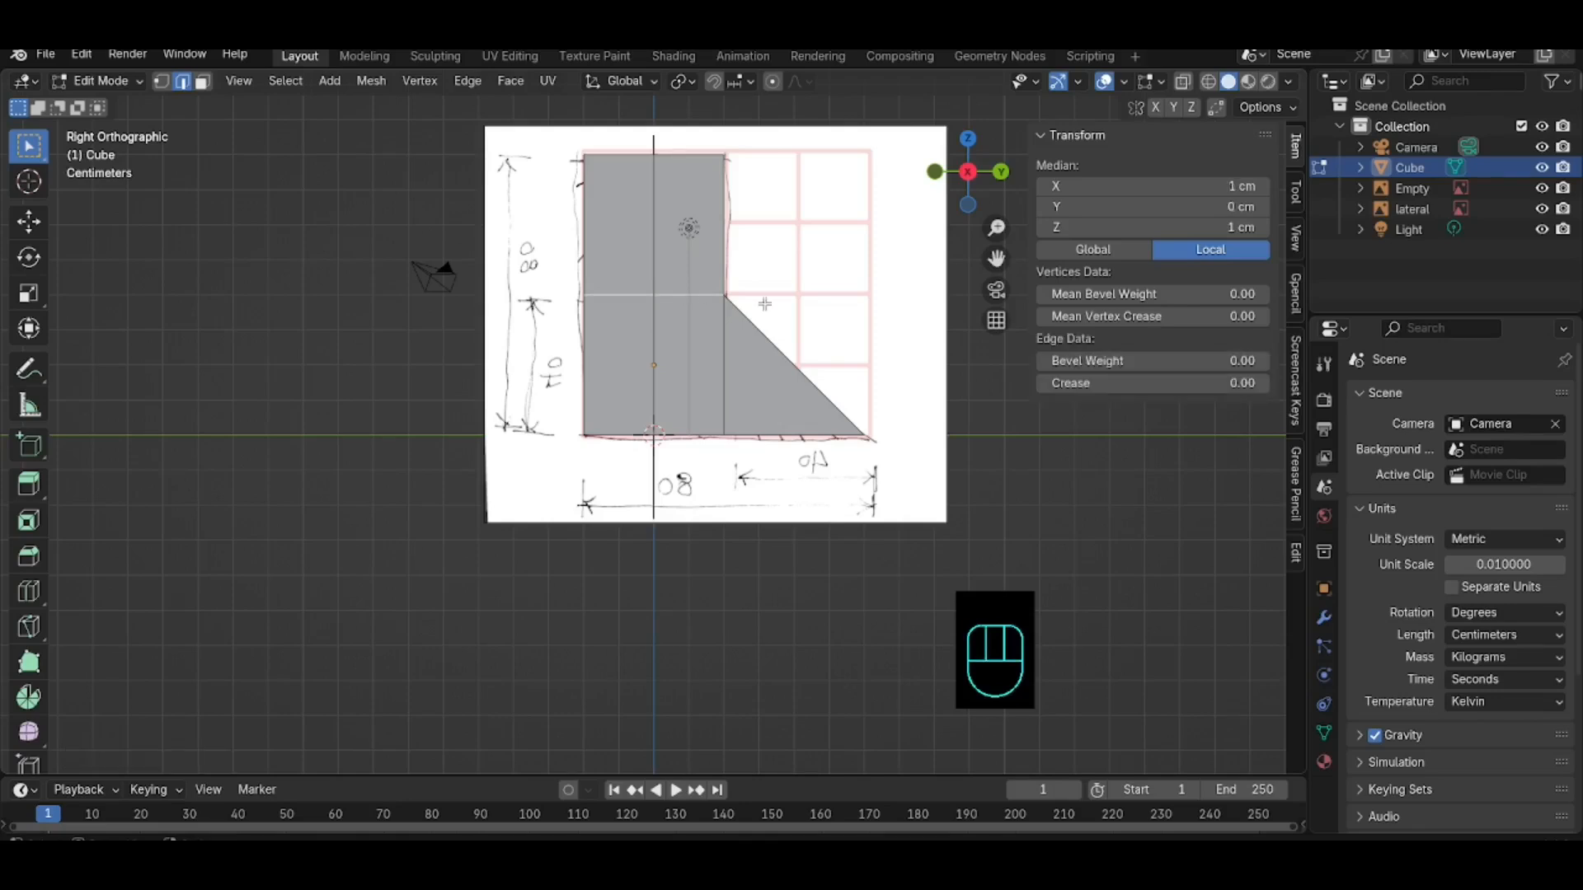
pyautogui.press('Delete')
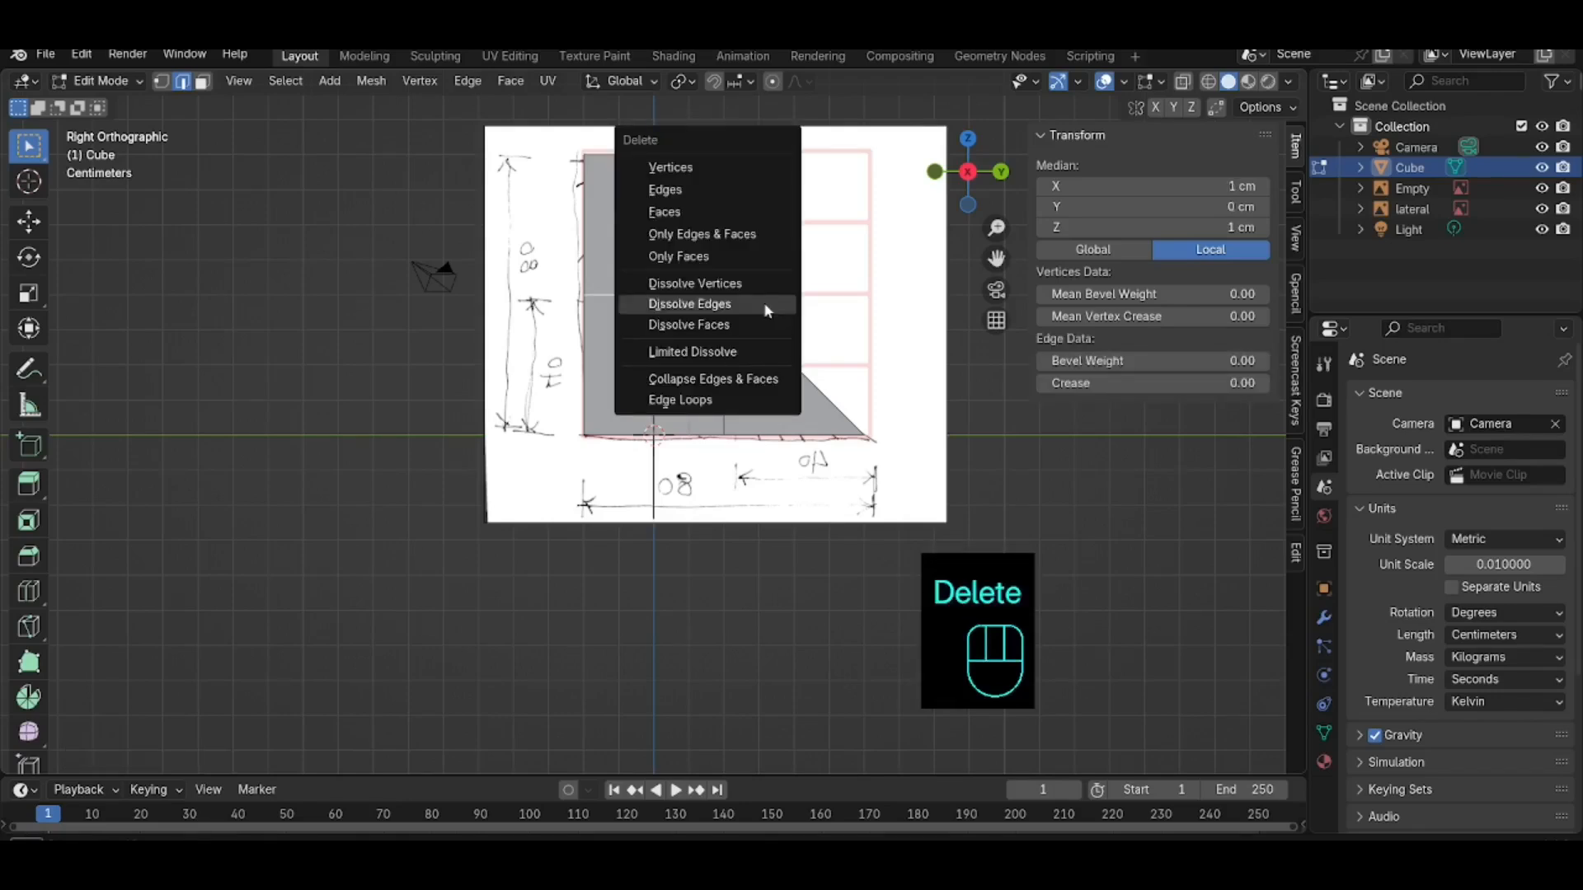
pyautogui.click(767, 310)
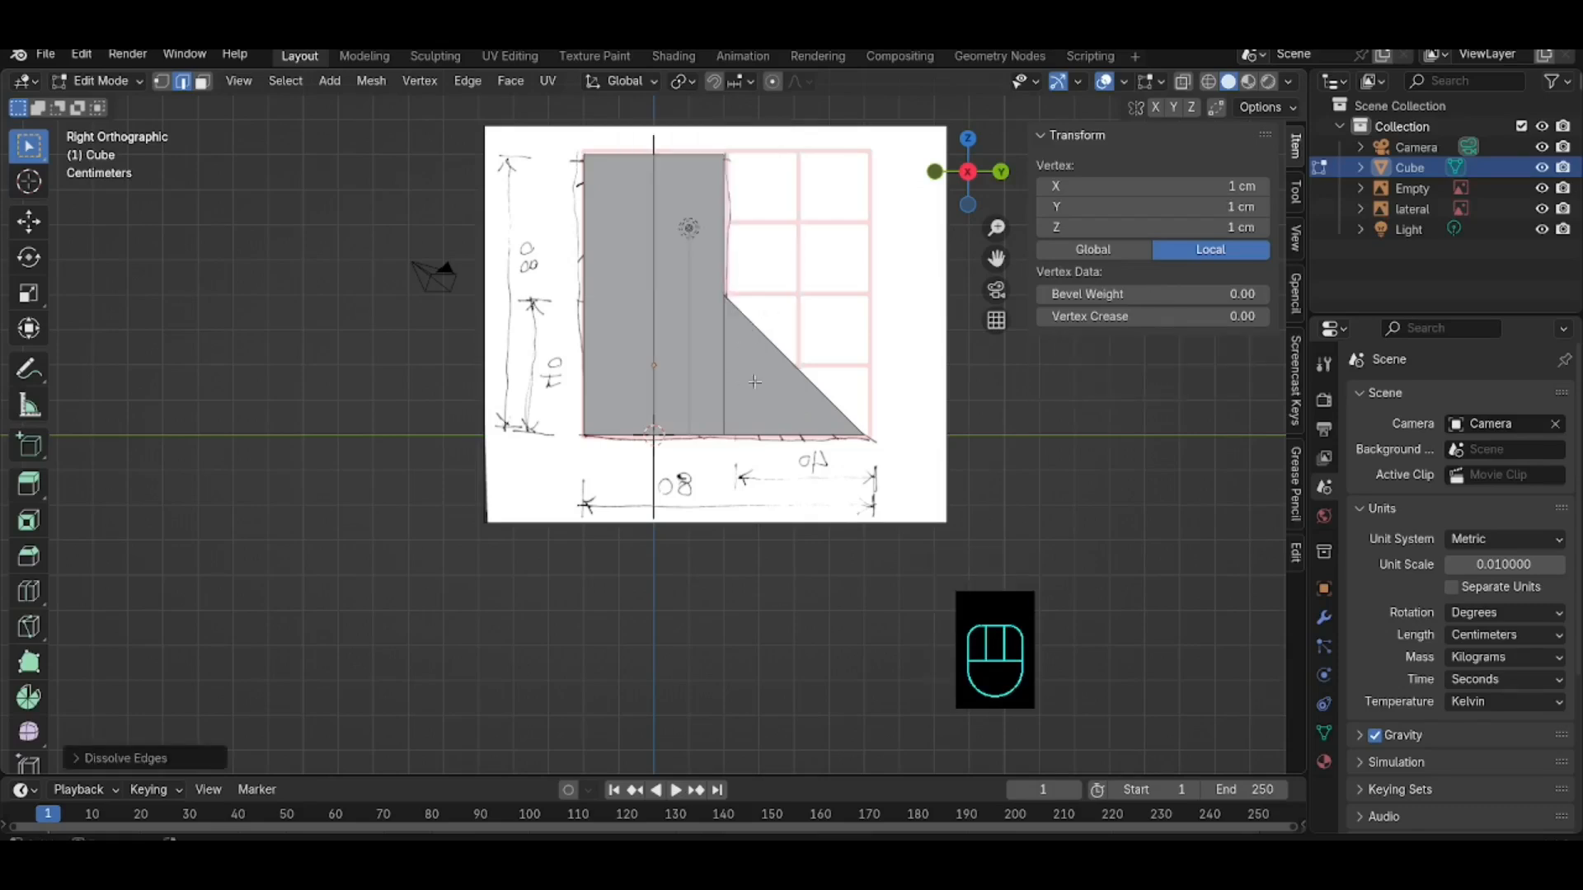
pyautogui.click(725, 370)
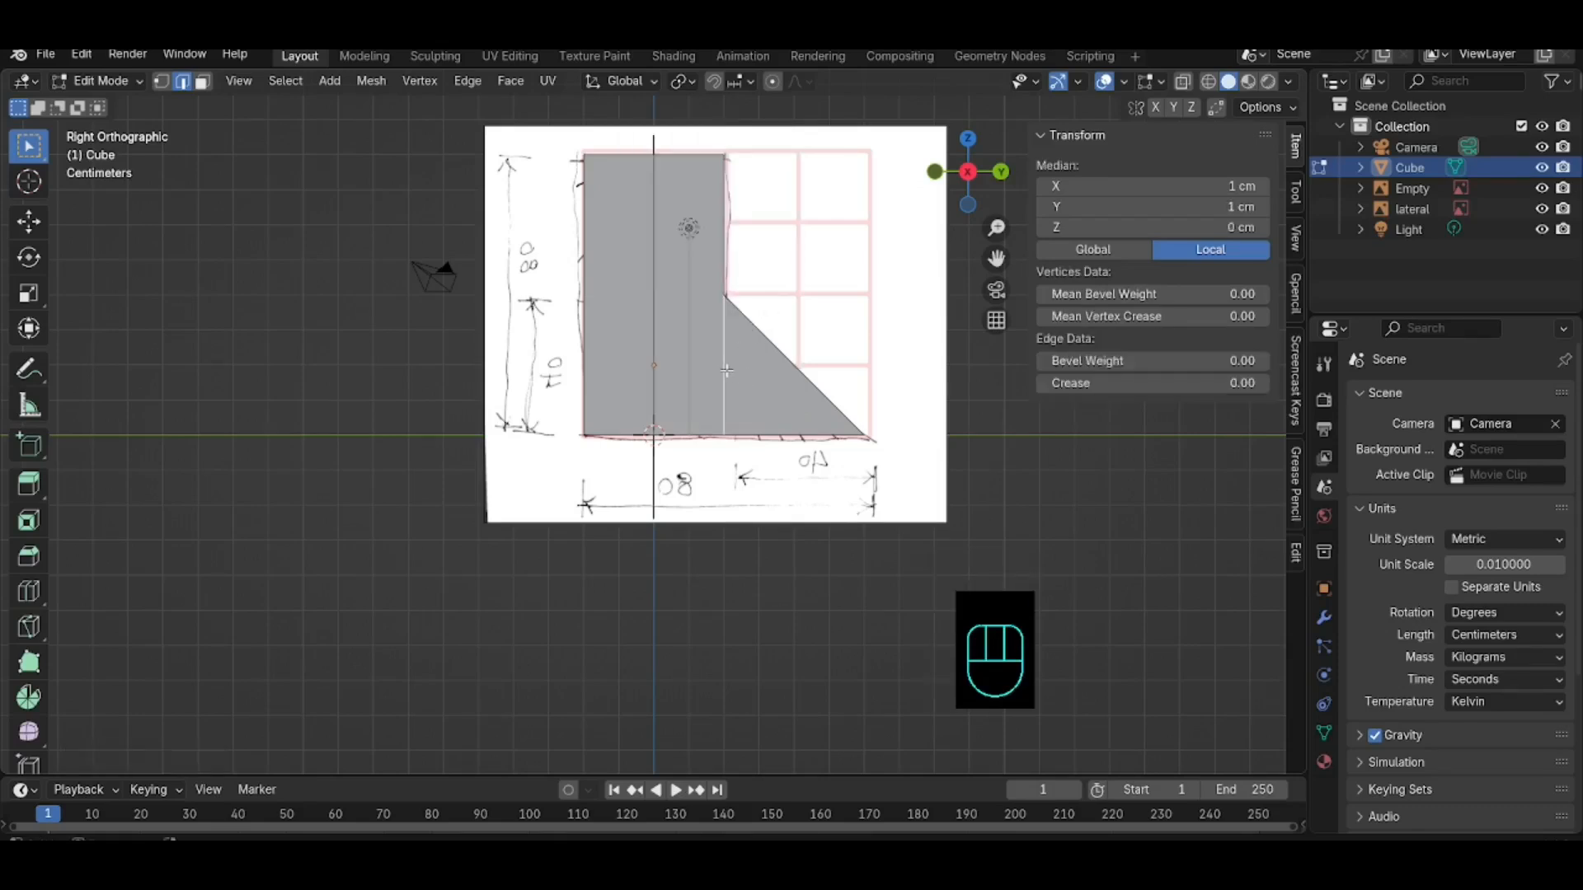
pyautogui.press('Delete')
pyautogui.click(726, 370)
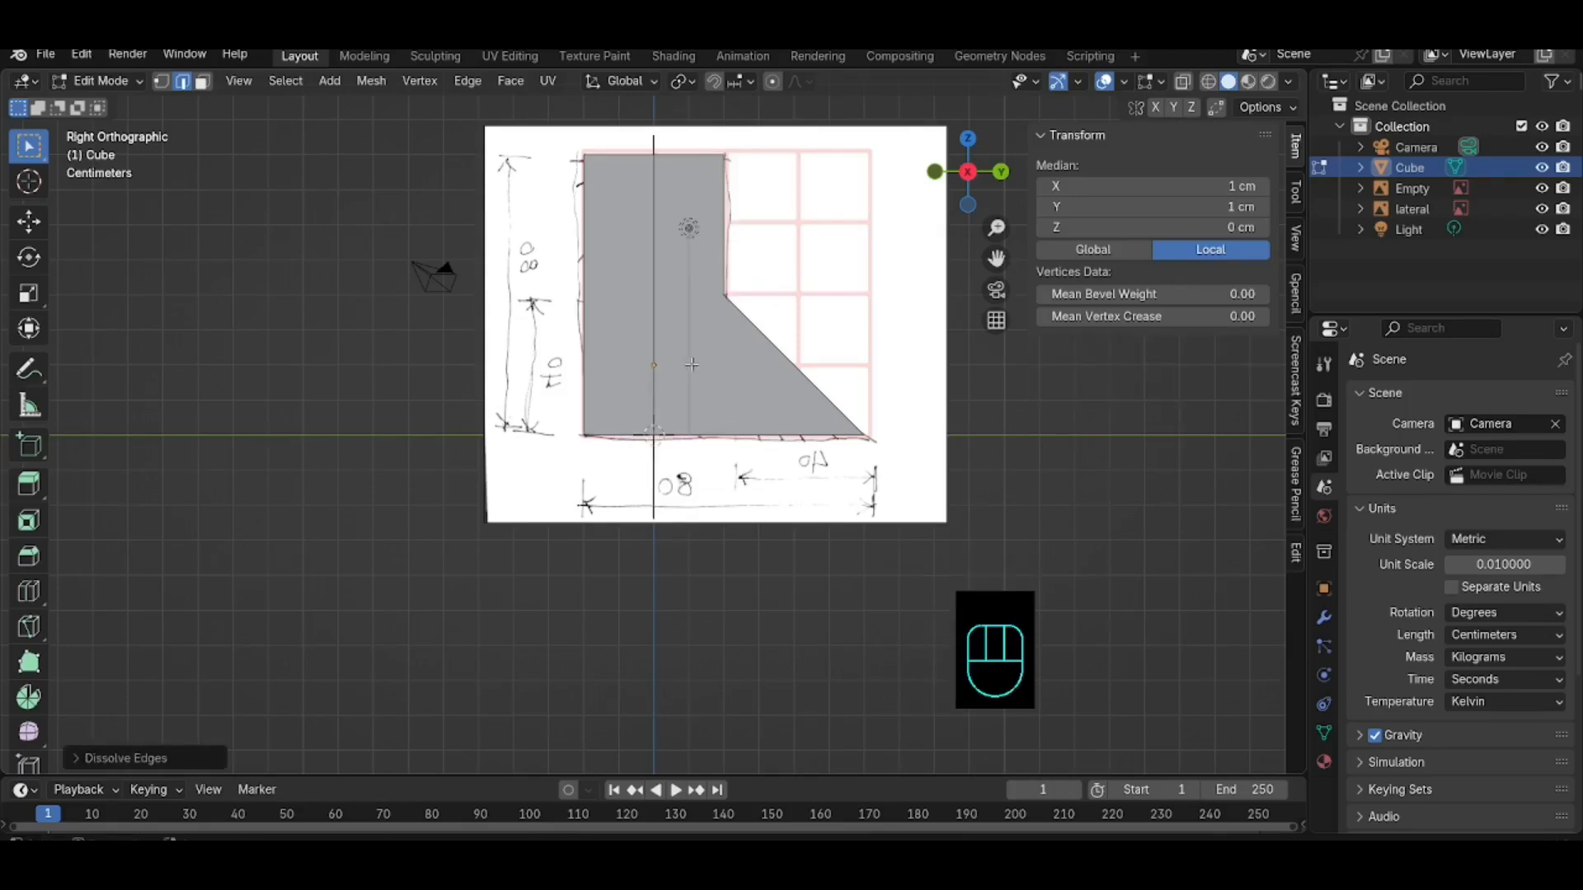
# Step: Hide the Empty and lateral reference images and inspect the block from several sides
pyautogui.click(1542, 188)
pyautogui.click(1541, 208)
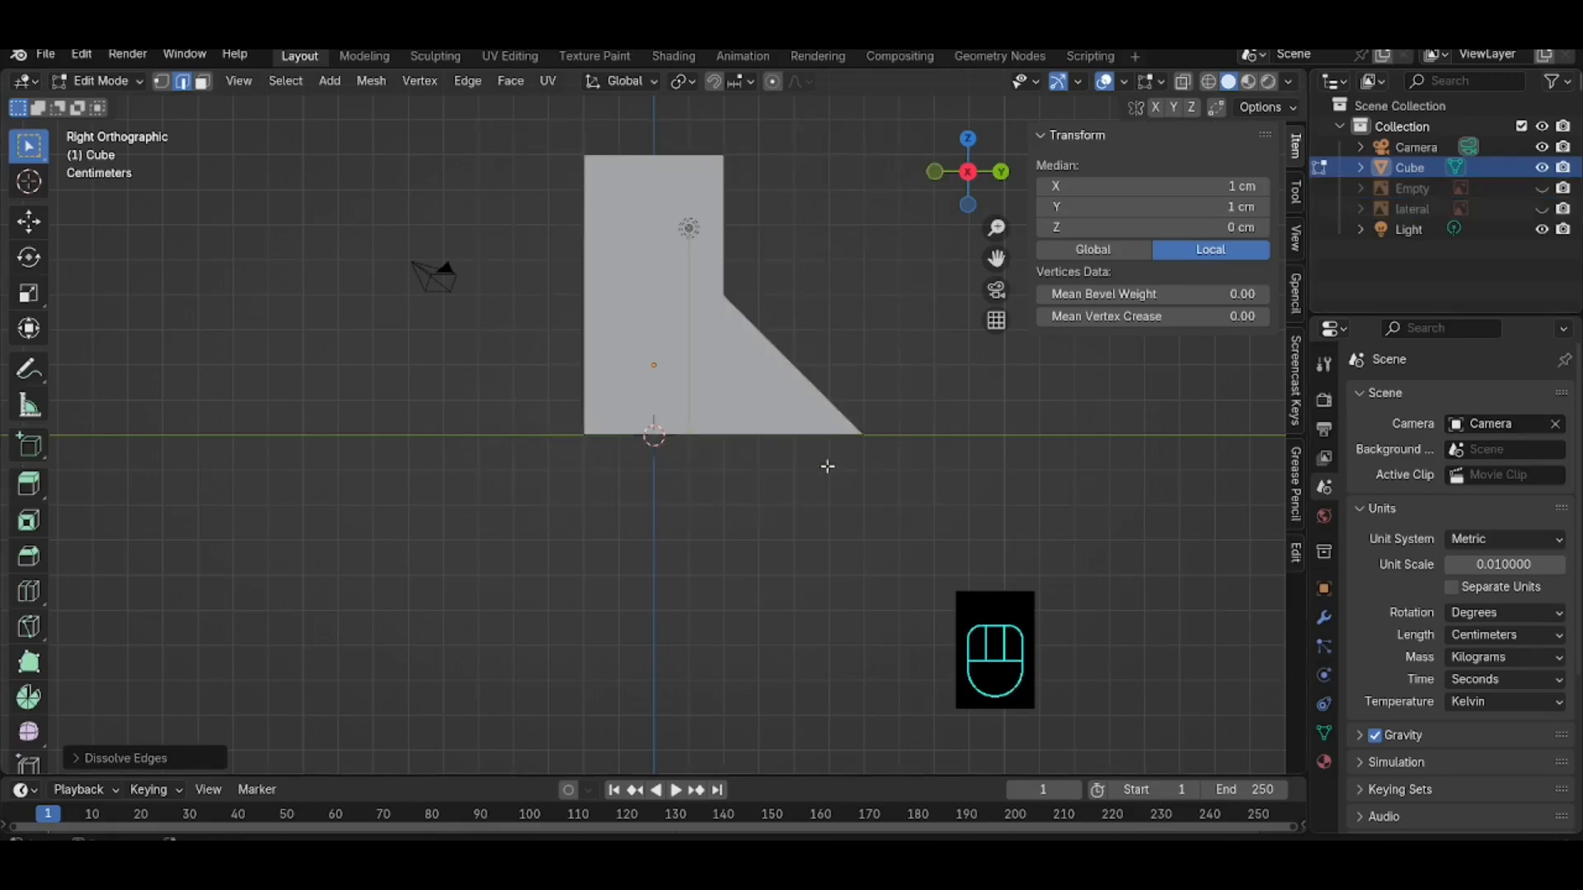
pyautogui.moveTo(600, 446); pyautogui.dragTo(824, 478, button='middle')
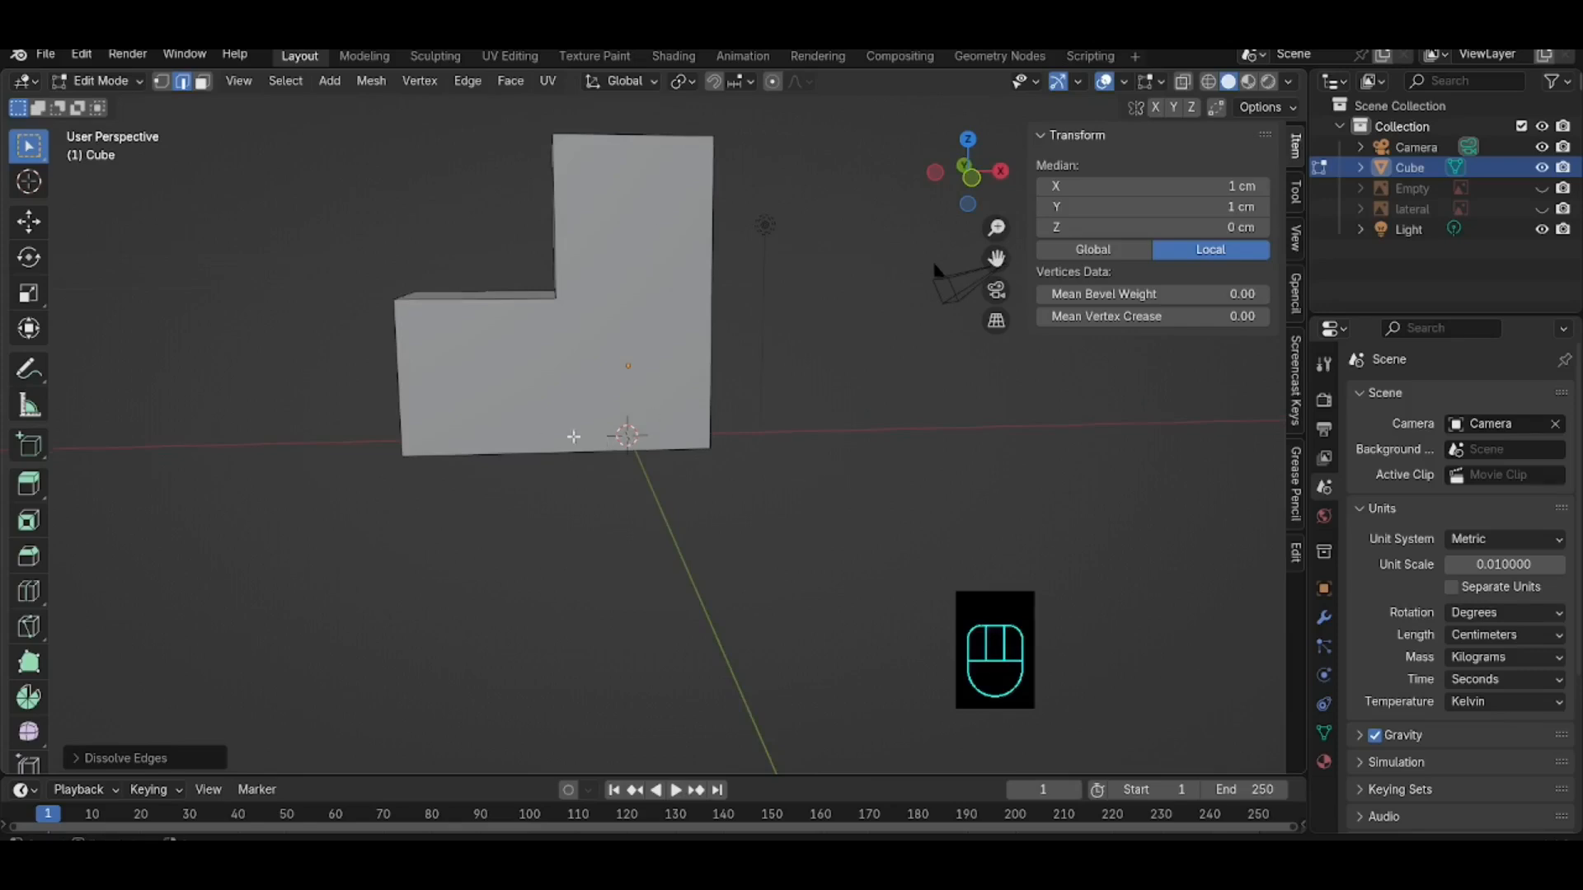
pyautogui.scroll(-1, 765, 509)
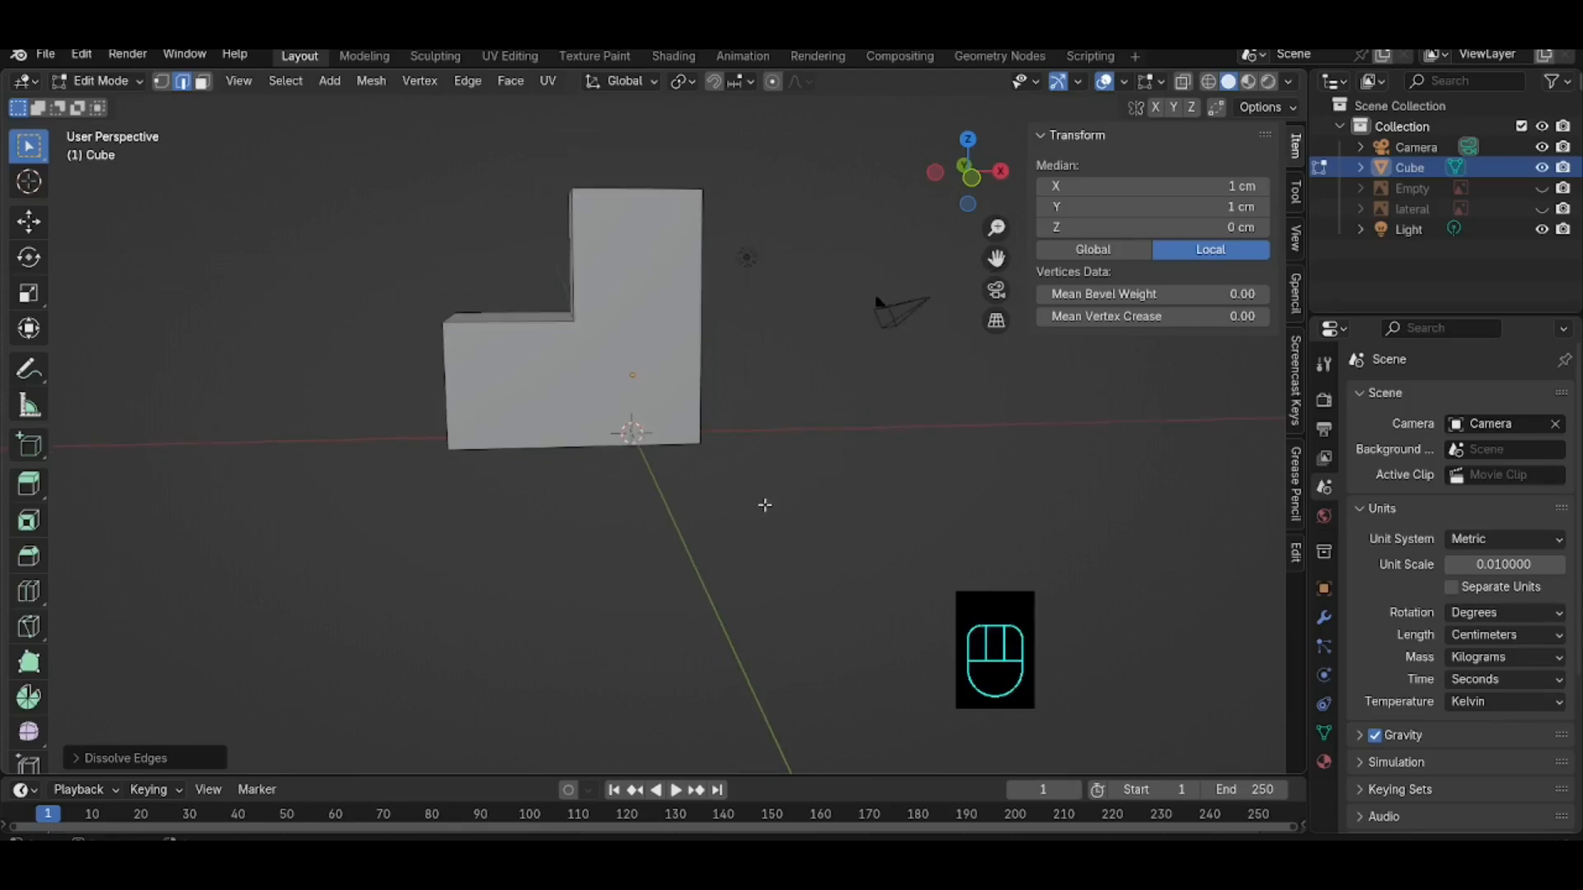
pyautogui.moveTo(759, 491); pyautogui.dragTo(657, 506, button='middle')
pyautogui.moveTo(507, 514); pyautogui.dragTo(764, 523, button='middle')
pyautogui.moveTo(516, 548); pyautogui.dragTo(373, 520, button='middle')
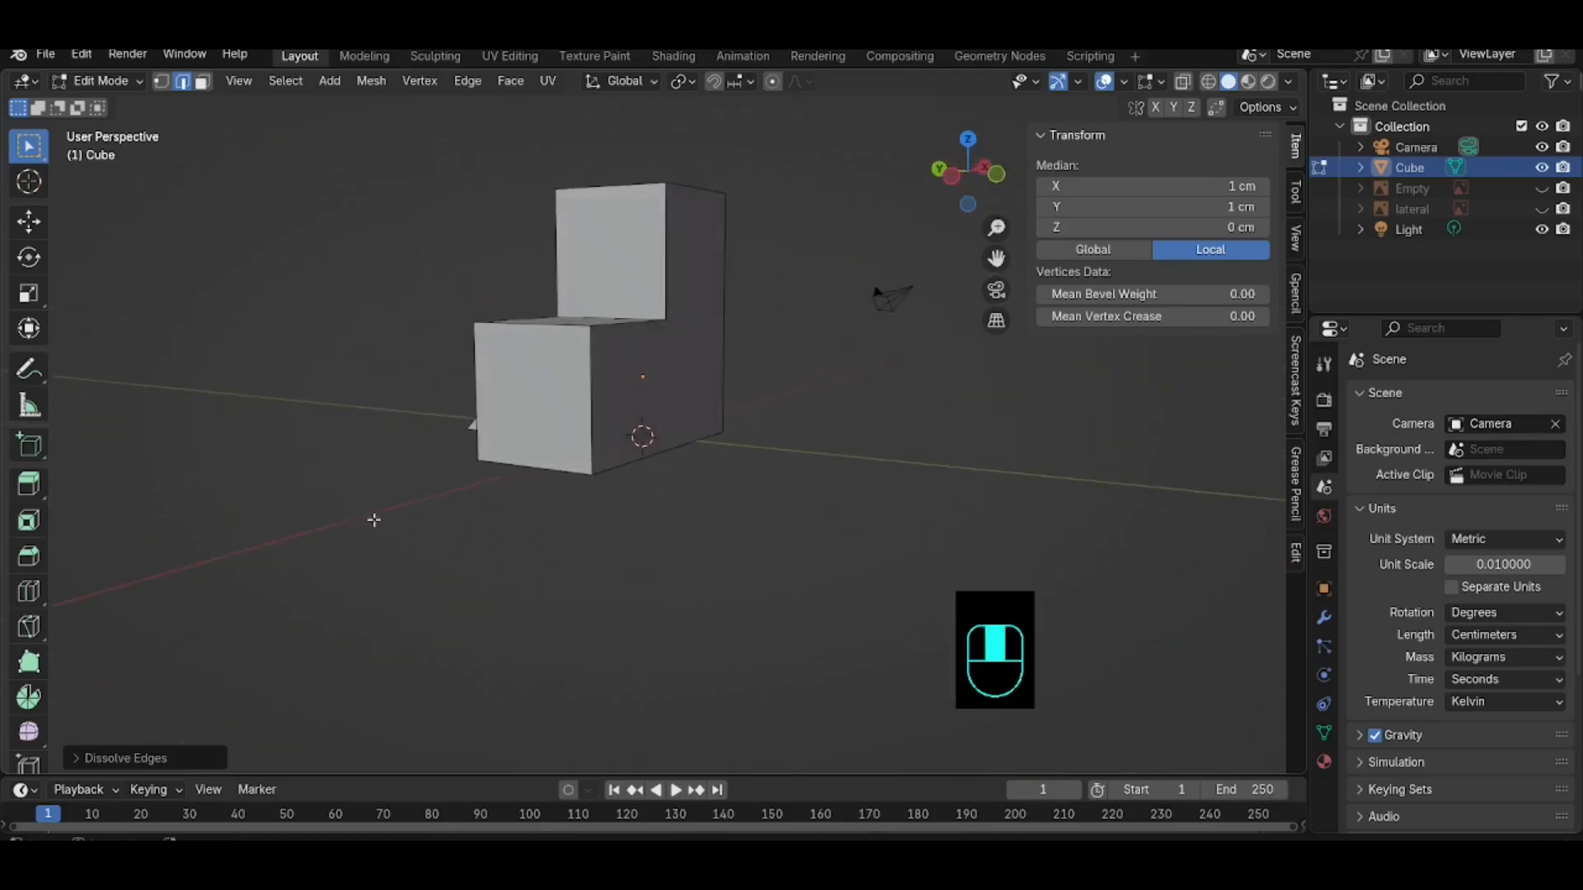
pyautogui.moveTo(643, 510); pyautogui.dragTo(426, 513, button='middle')
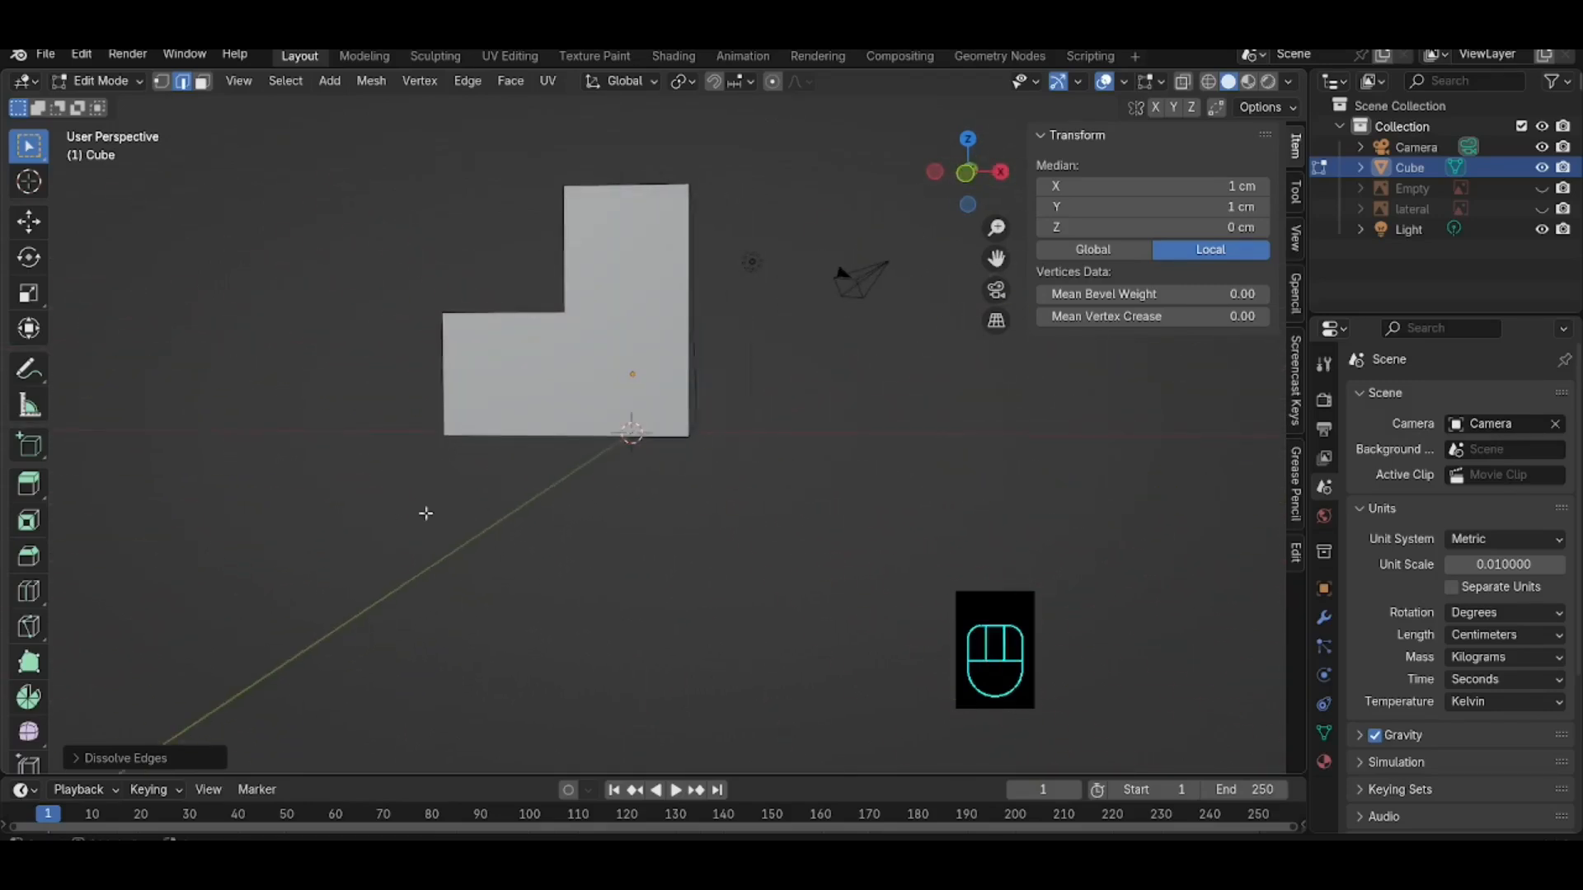